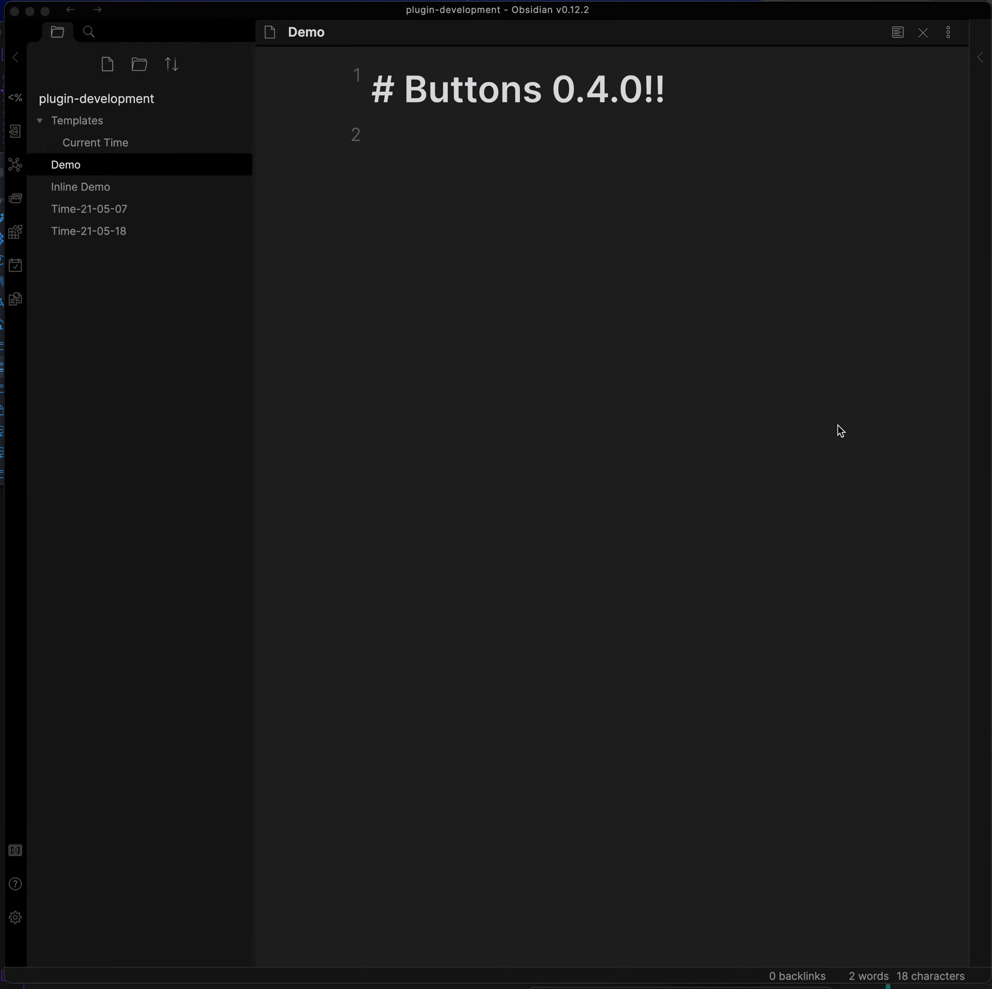
- Start a new line below the Demo note's heading and open the Button Maker there
click(695, 382)
key(Return)
key(super+p)
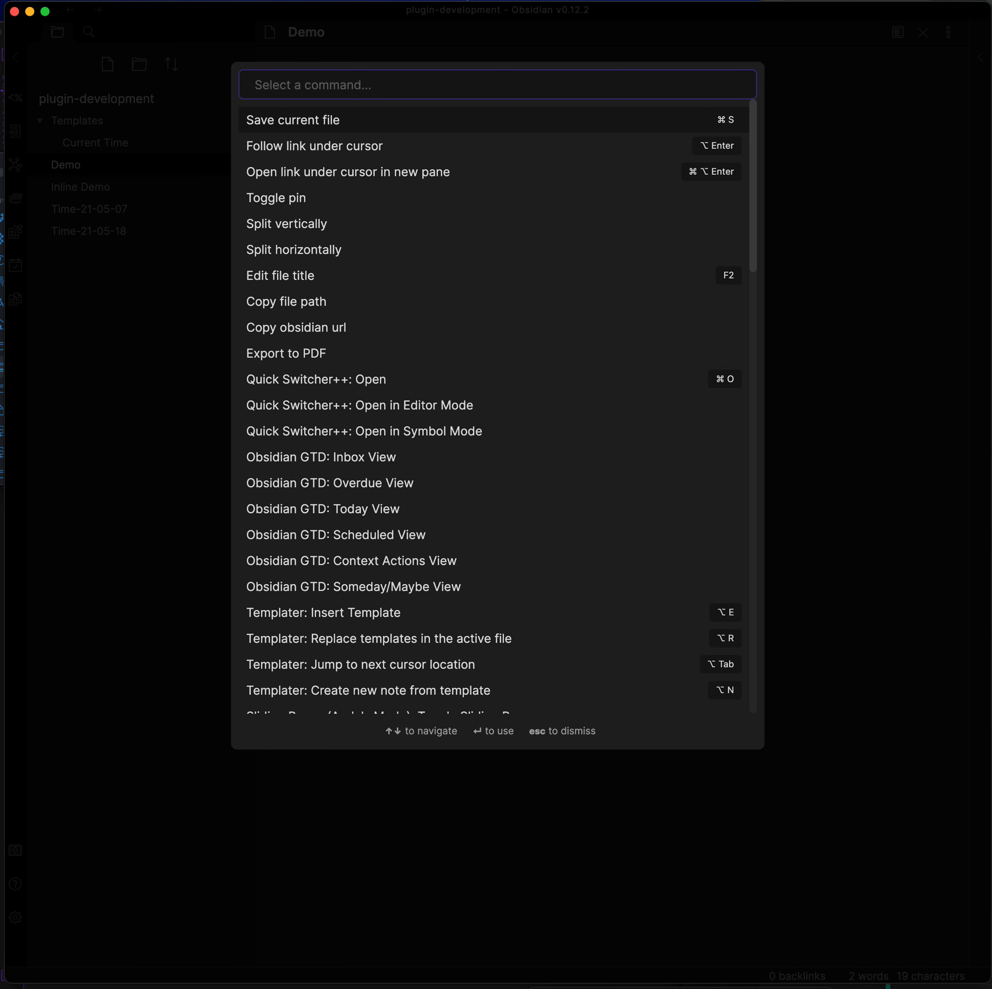
text(maker)
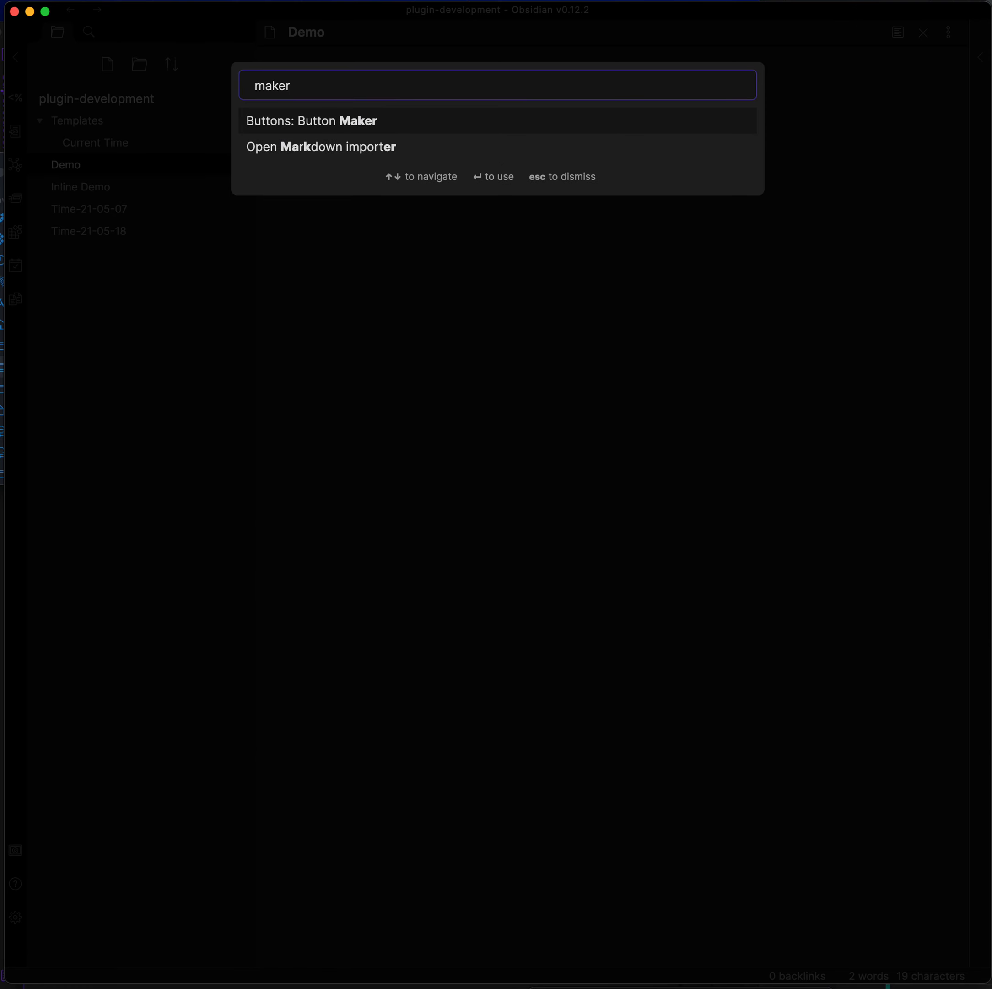
key(Return)
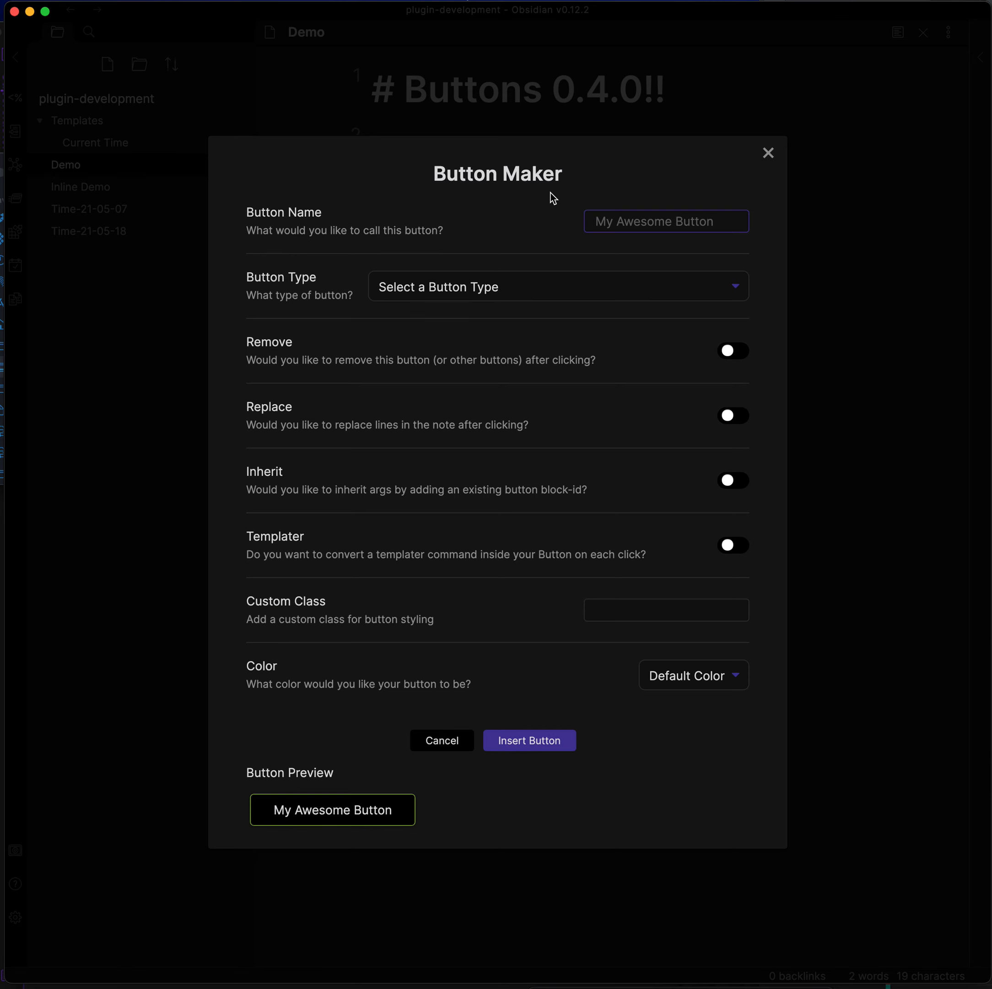
- Name the button Toggle Pin and make it a Command button that runs the "Toggle pin" command
text(Toggle )
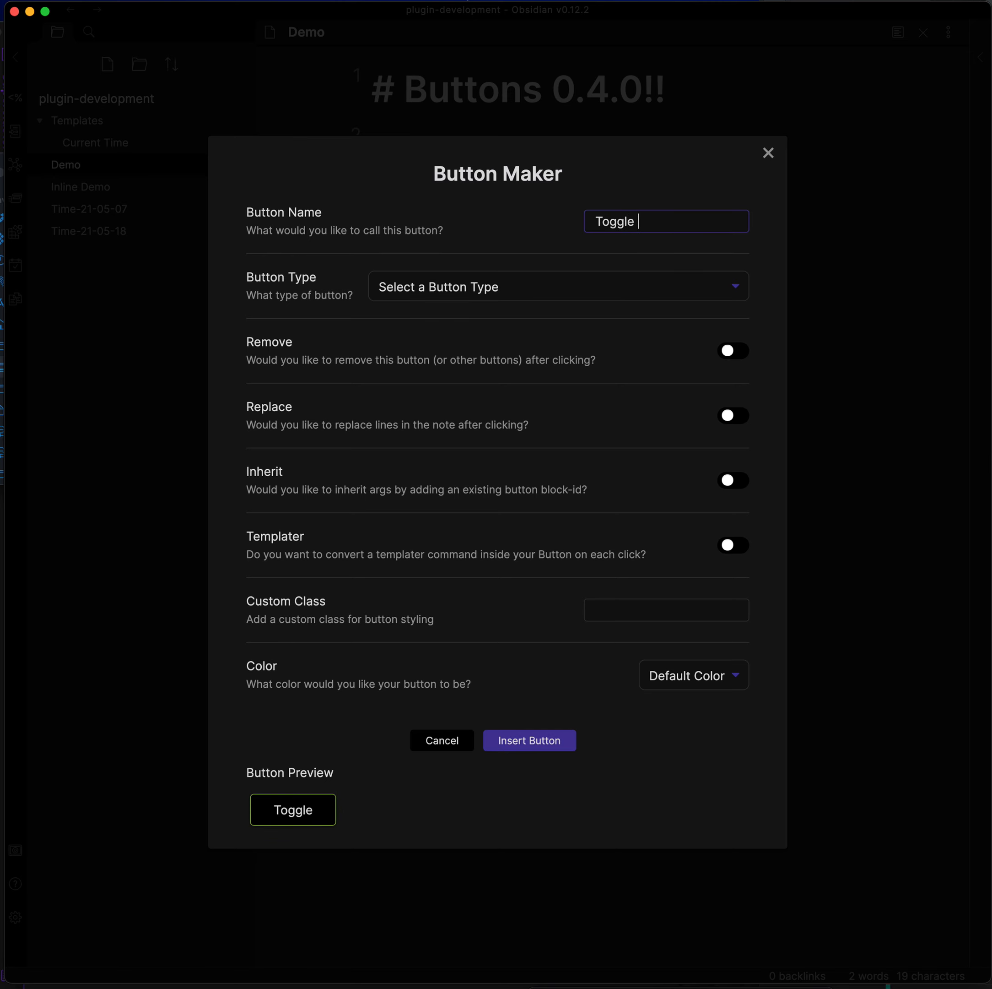
text(Pin)
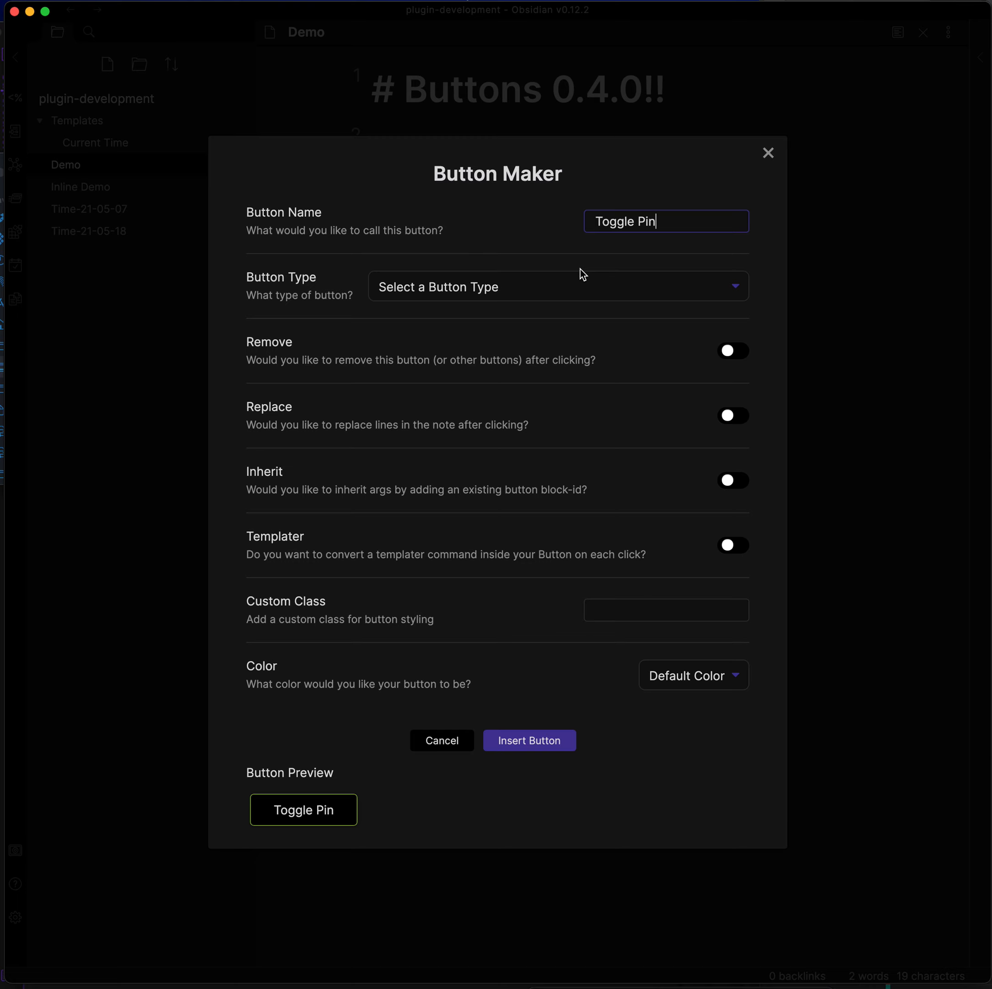
click(606, 292)
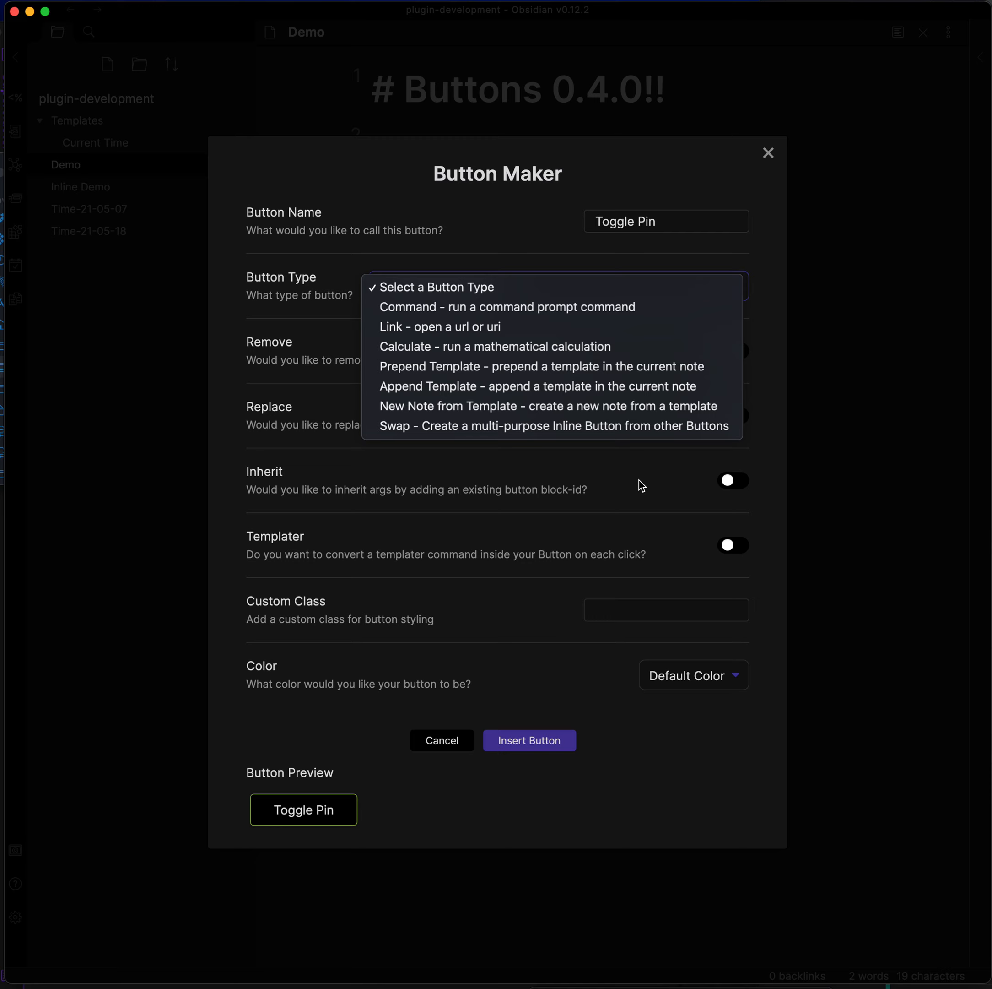
click(623, 309)
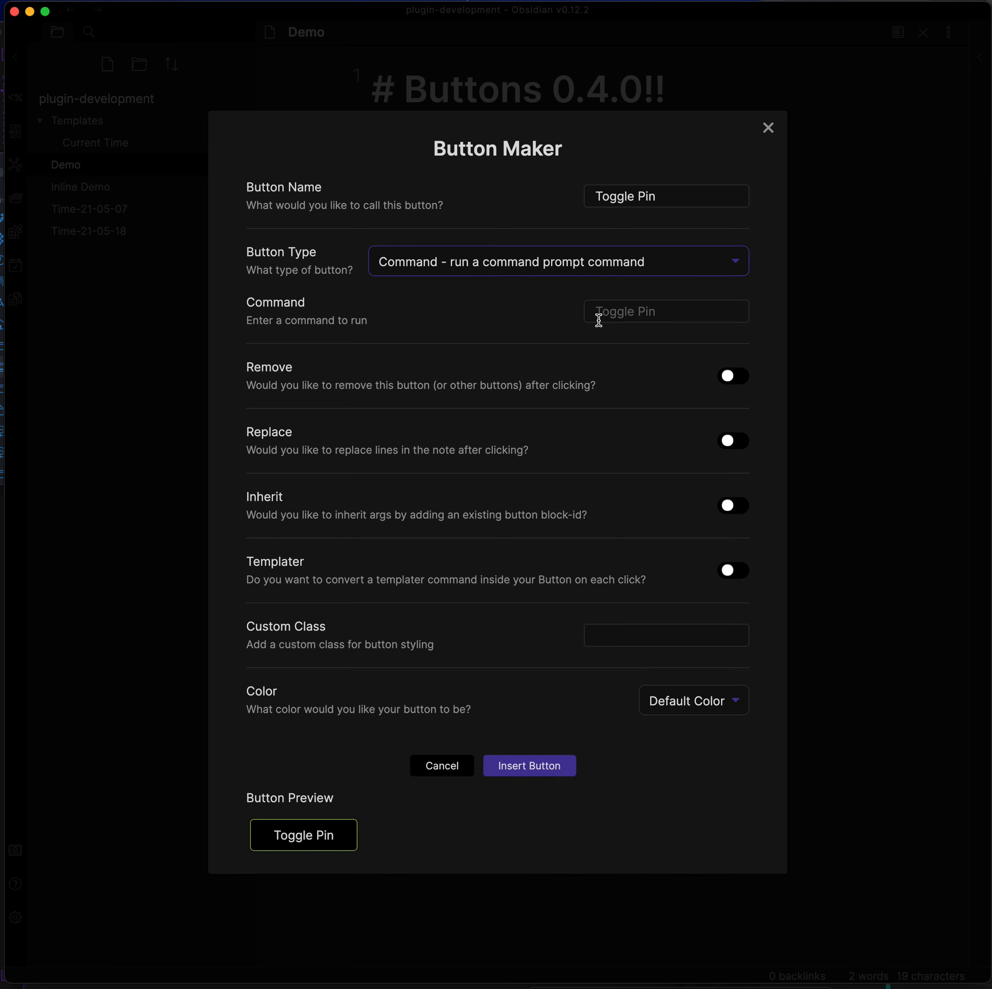
click(634, 310)
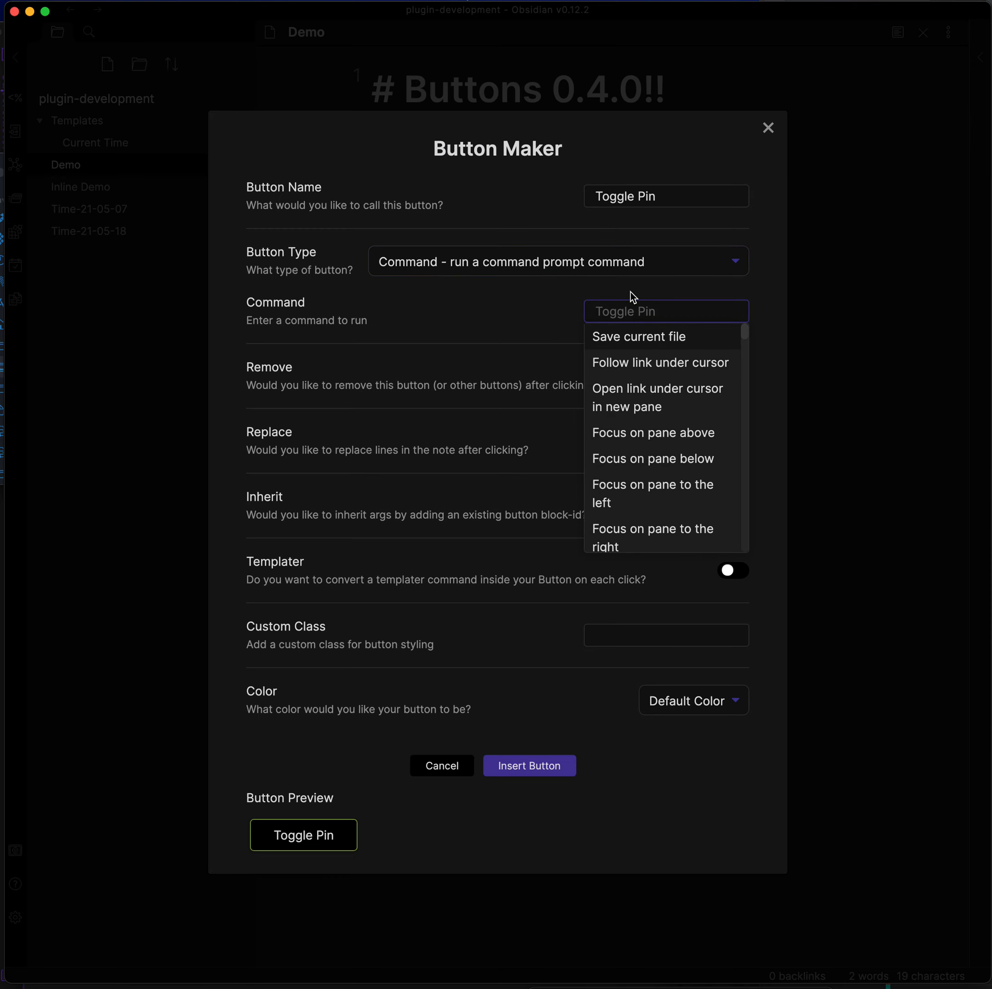
text(Toggl)
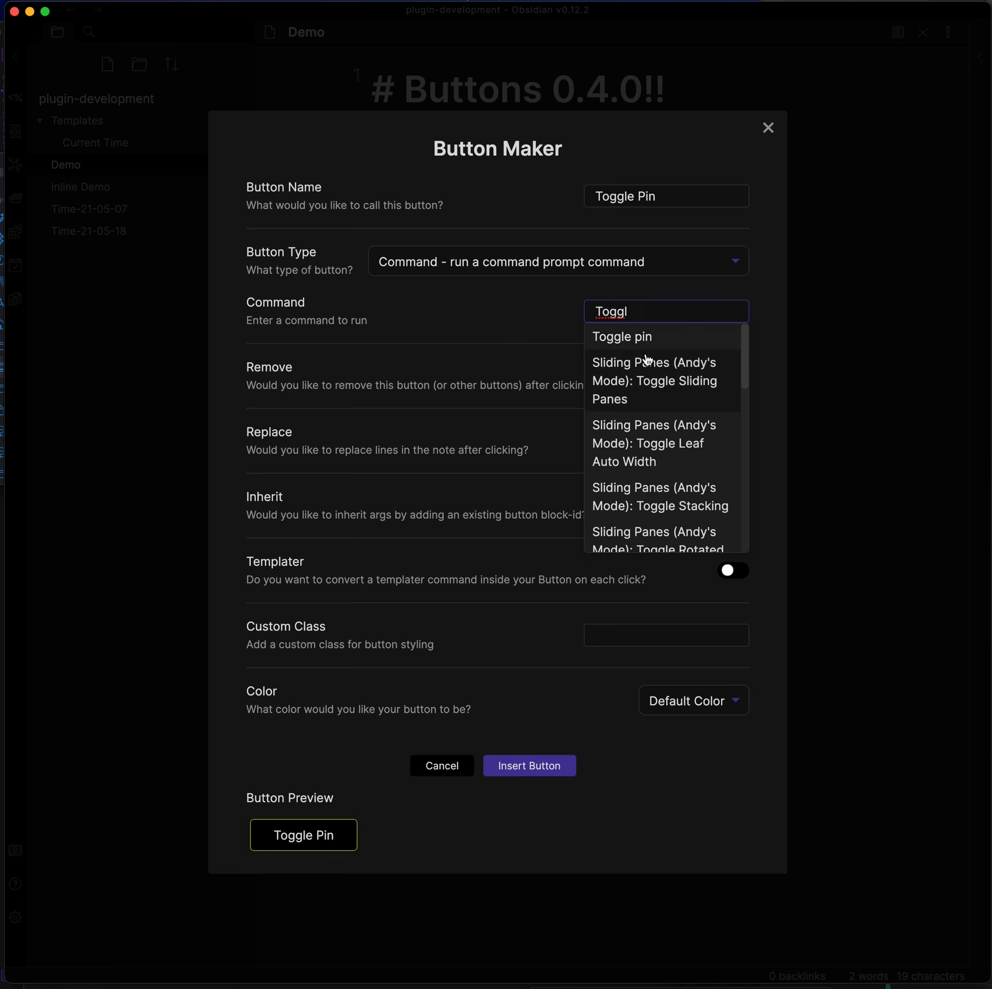
click(641, 336)
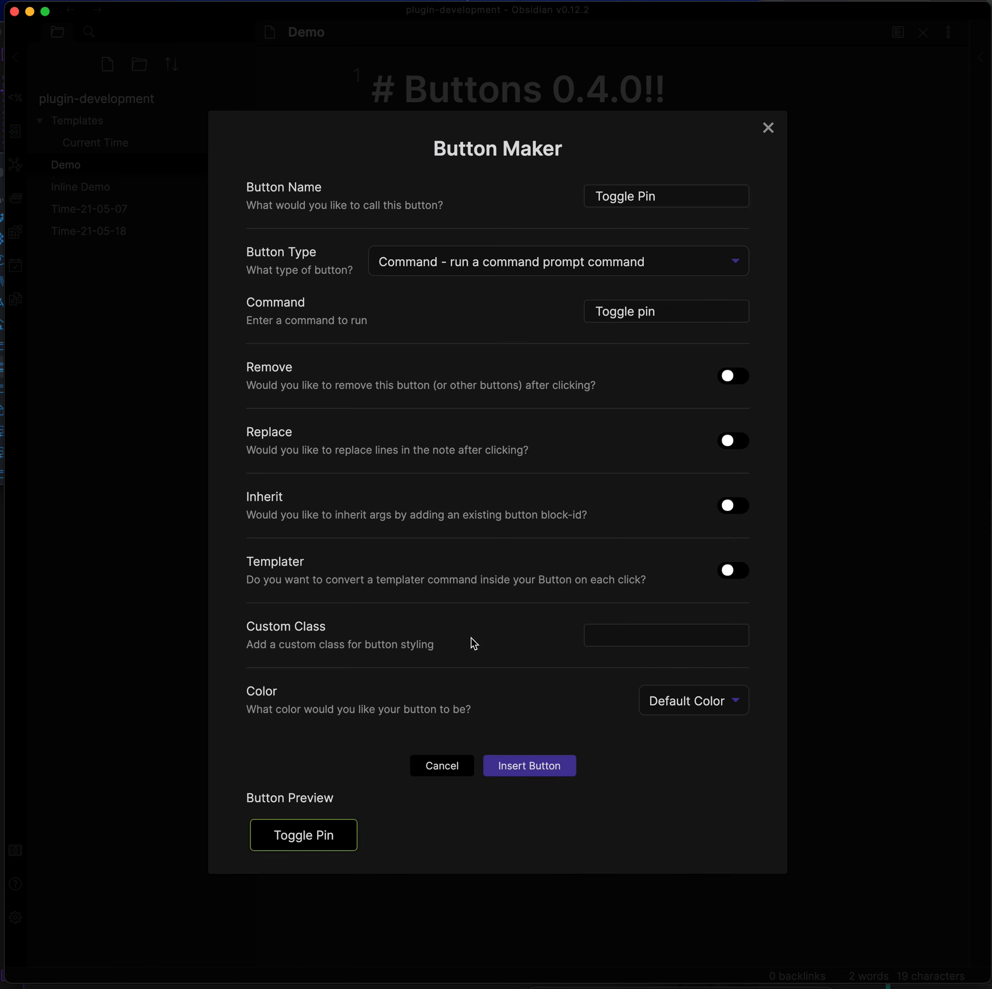
- Set the button's color to Green and insert the button into the Demo note
click(615, 626)
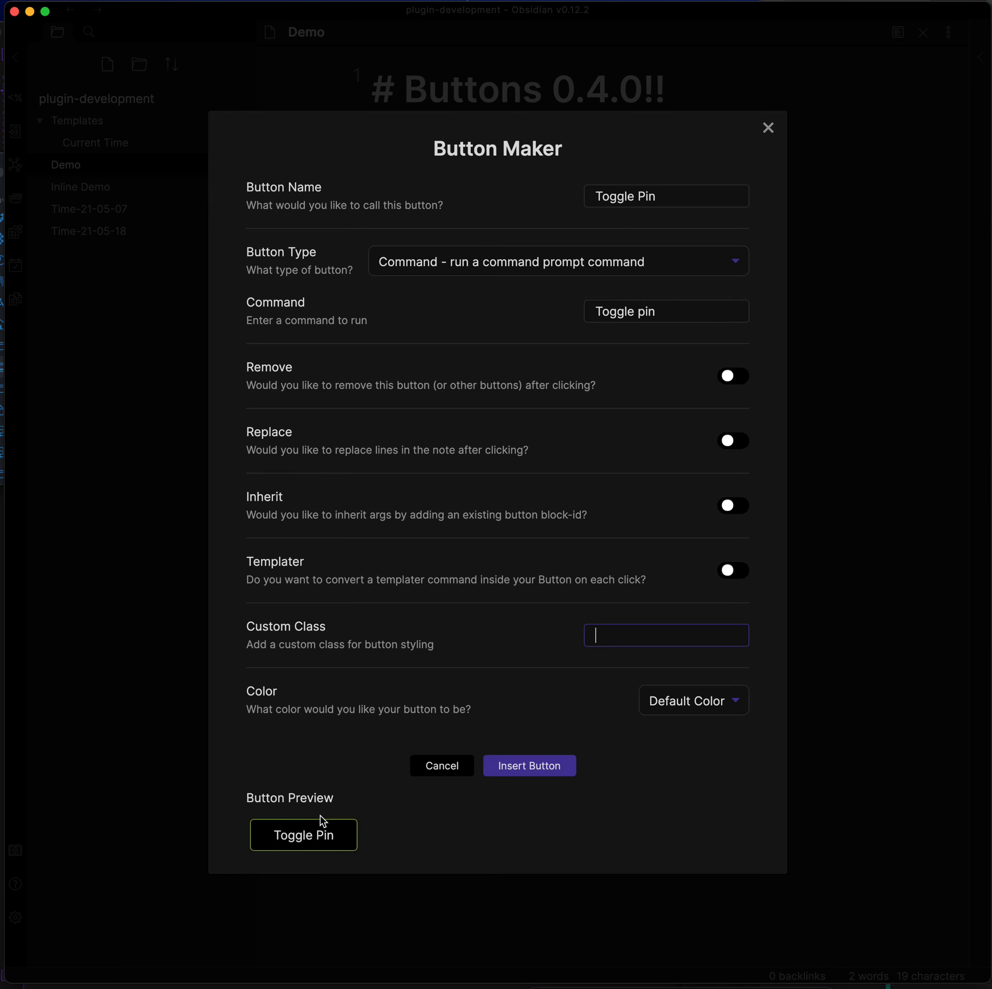
click(693, 709)
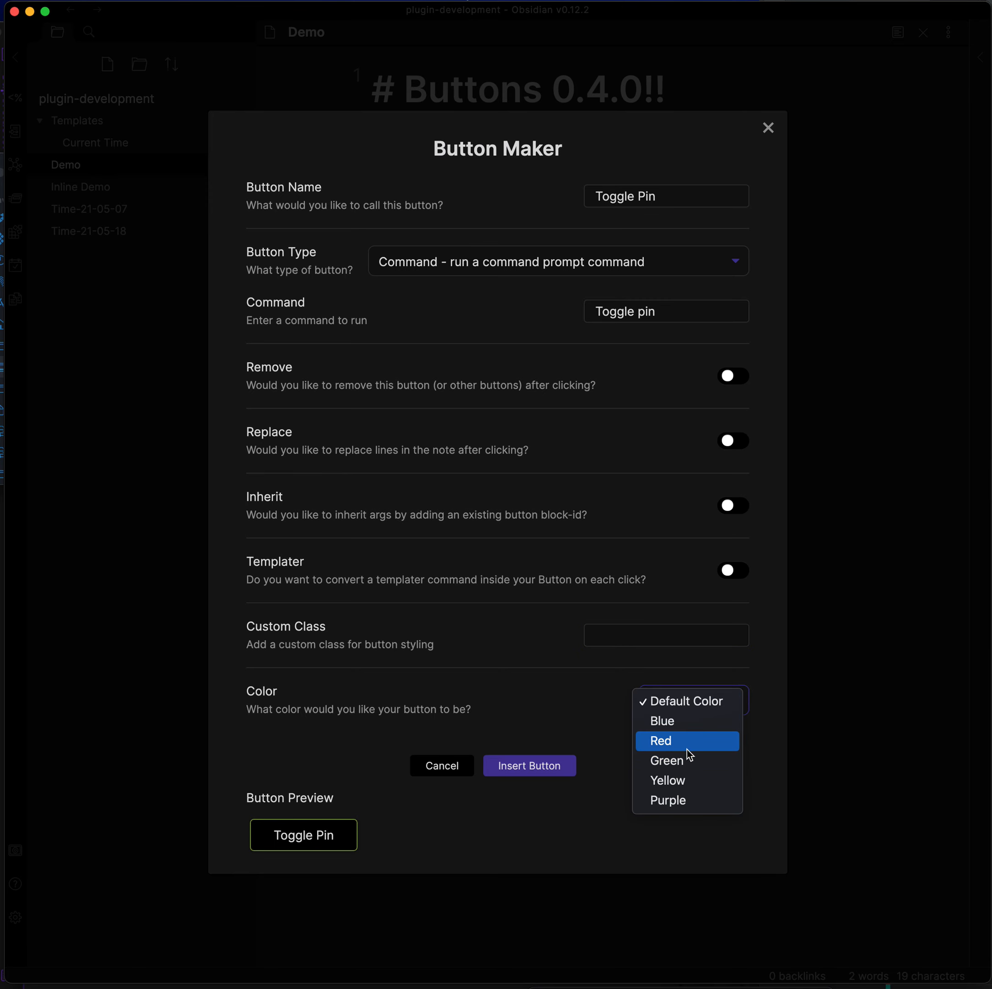
click(689, 766)
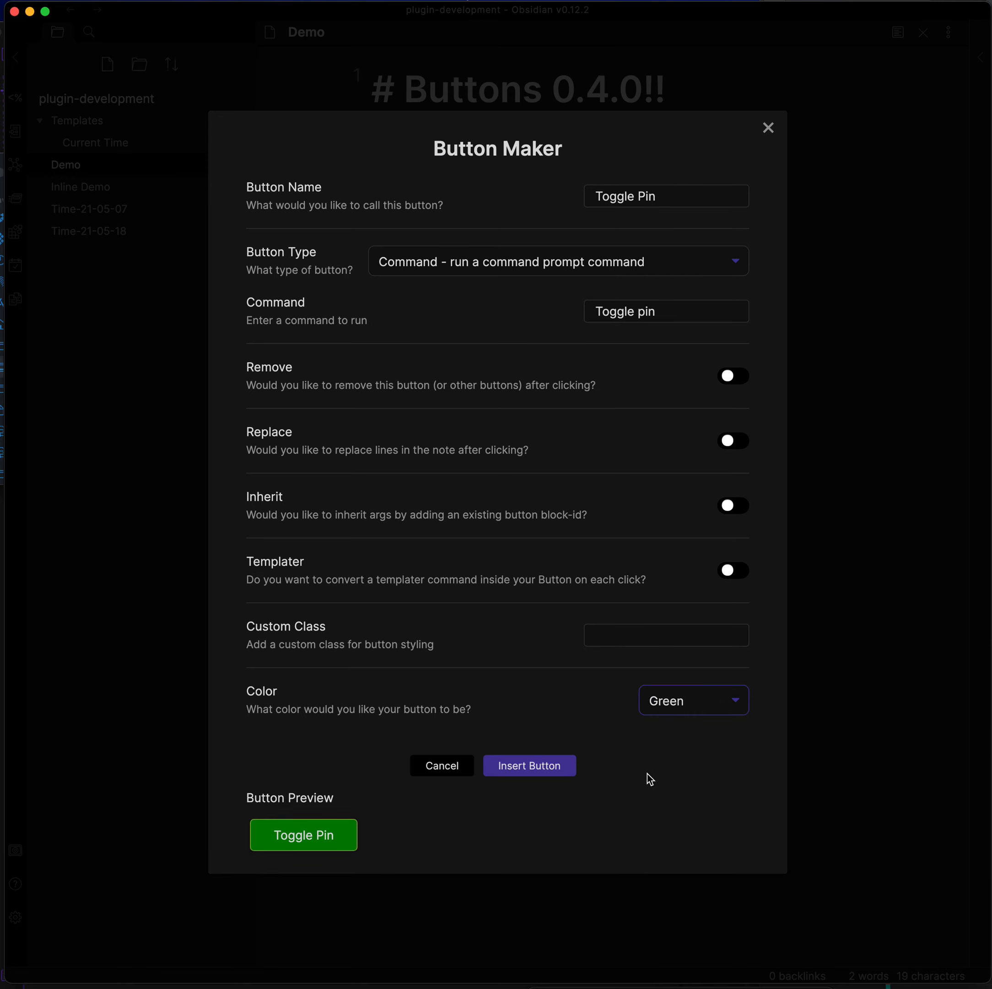
click(519, 768)
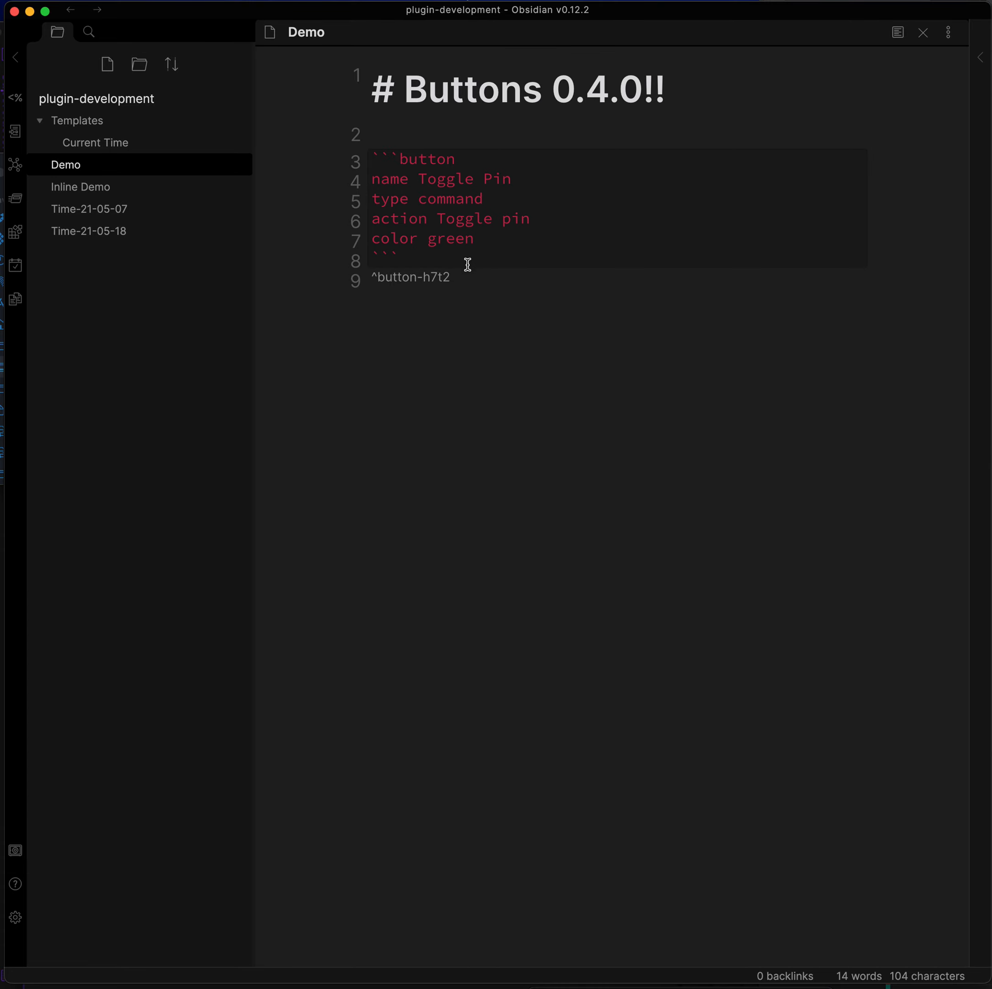
- Change the block ID under the button code to ^button-toggle
drag(446, 278, 372, 281)
click(454, 290)
key(BackSpace)
key(BackSpace)
key(BackSpace)
key(BackSpace)
text(toggle)
double_click(393, 277)
click(426, 472)
- Preview the Demo note and test its Toggle Pin button by pinning and unpinning the note several times
key(super+e)
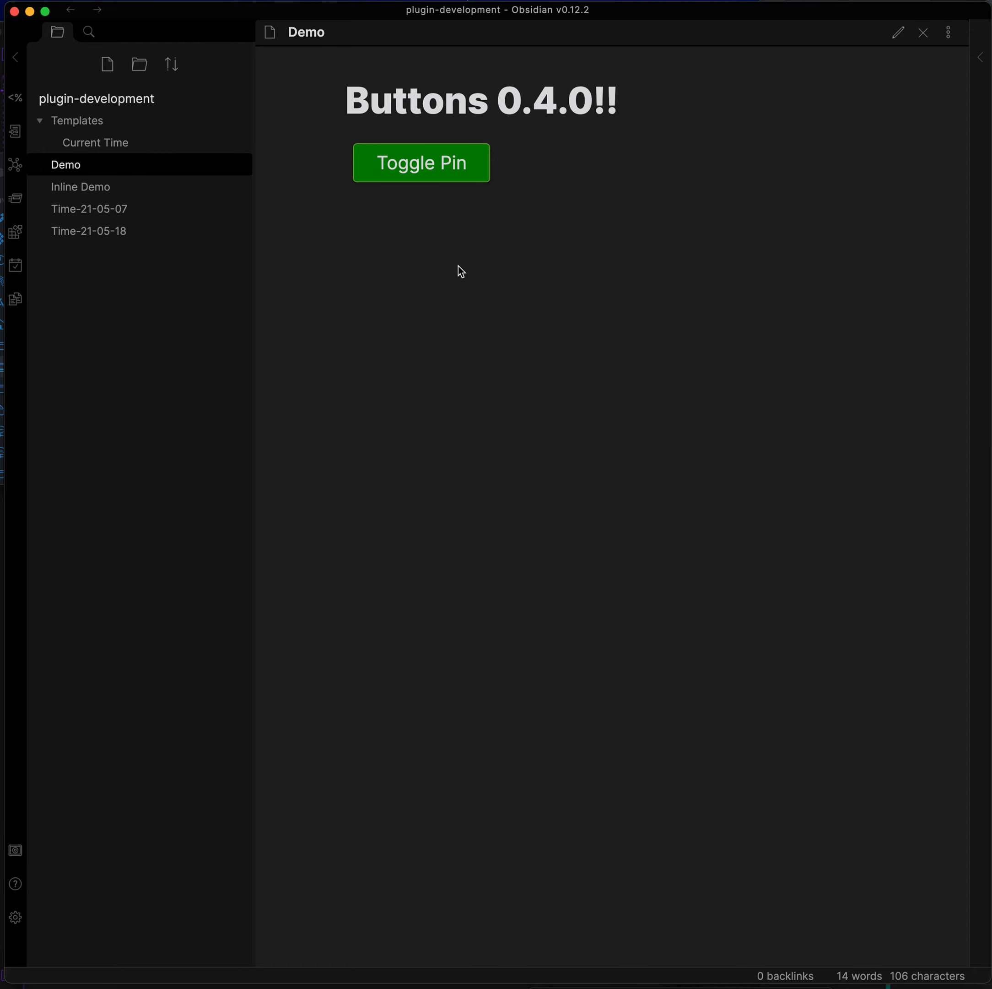
click(437, 169)
click(429, 164)
click(425, 155)
click(431, 174)
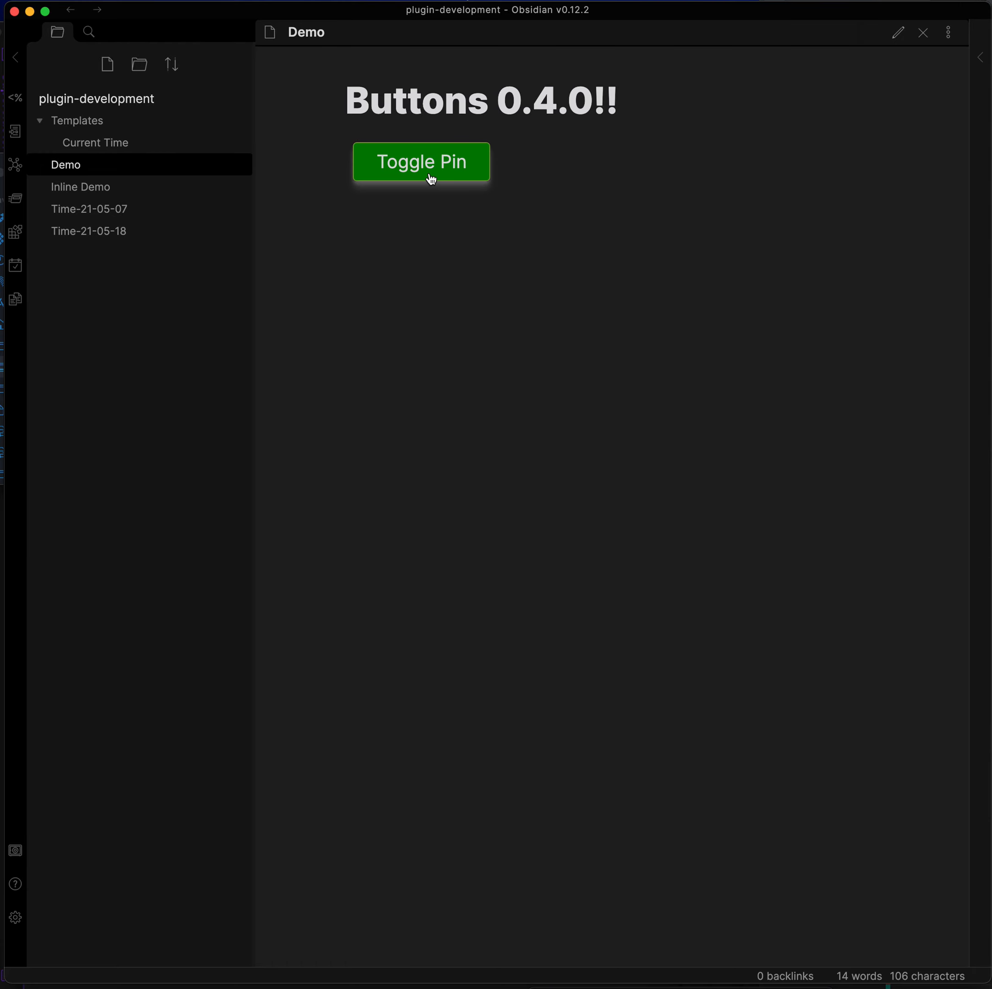
click(431, 176)
click(429, 174)
click(429, 173)
click(428, 171)
click(427, 170)
click(422, 166)
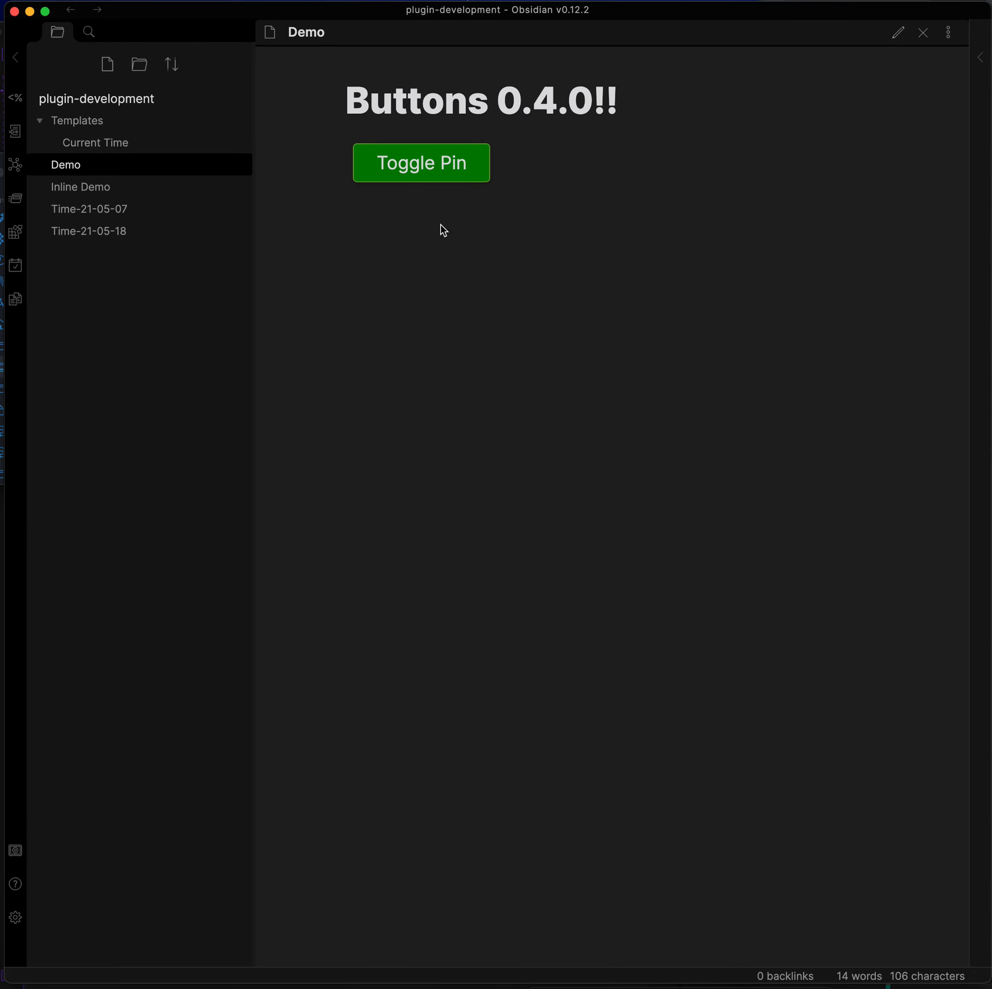
key(super+e)
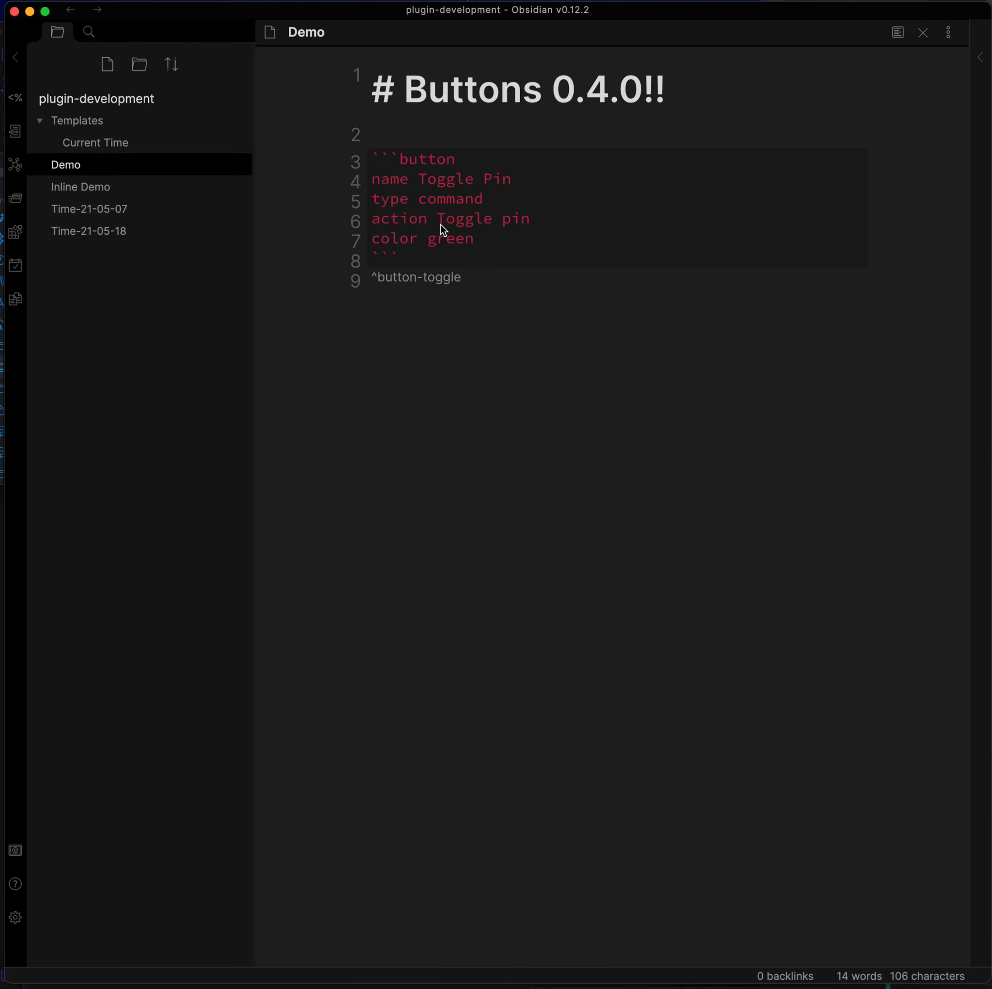
key(super+e)
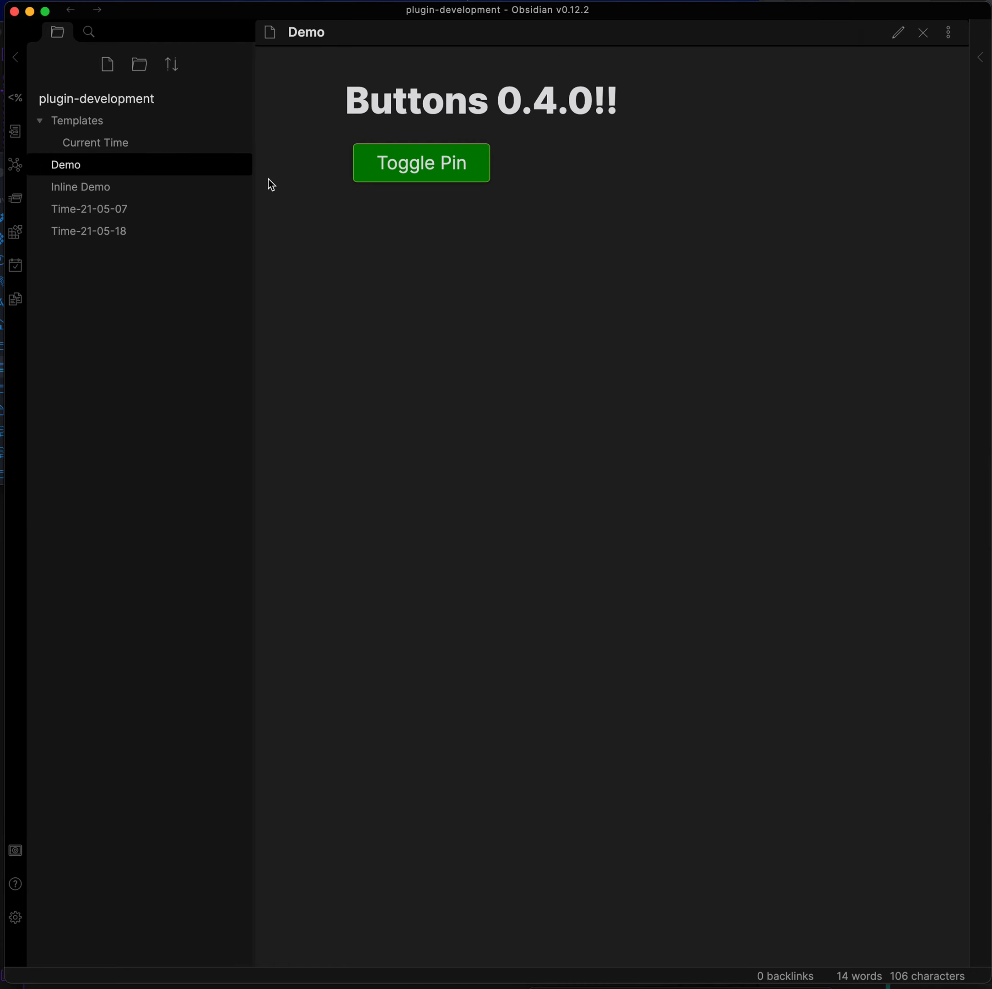
- Open the Inline Demo note in a new pane and insert the inline button "toggle" into it
super+click(219, 194)
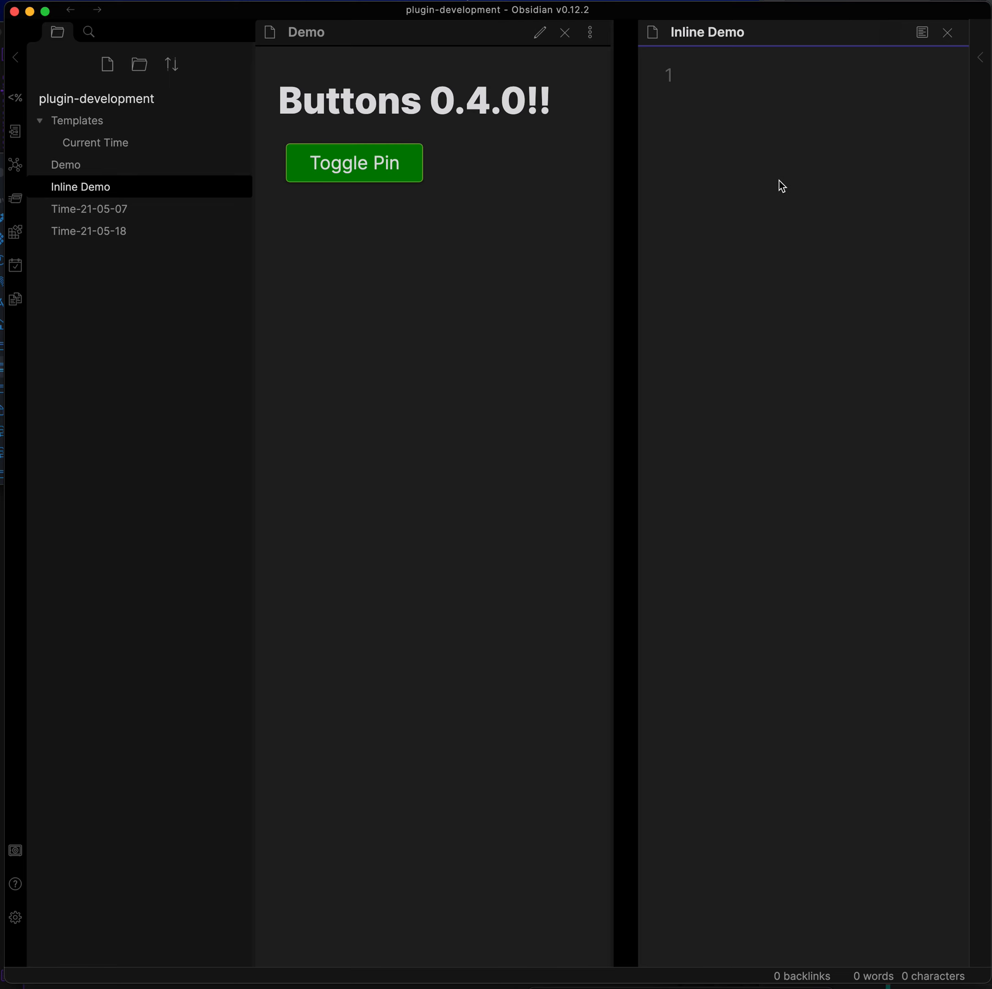
key(super+p)
text(insert)
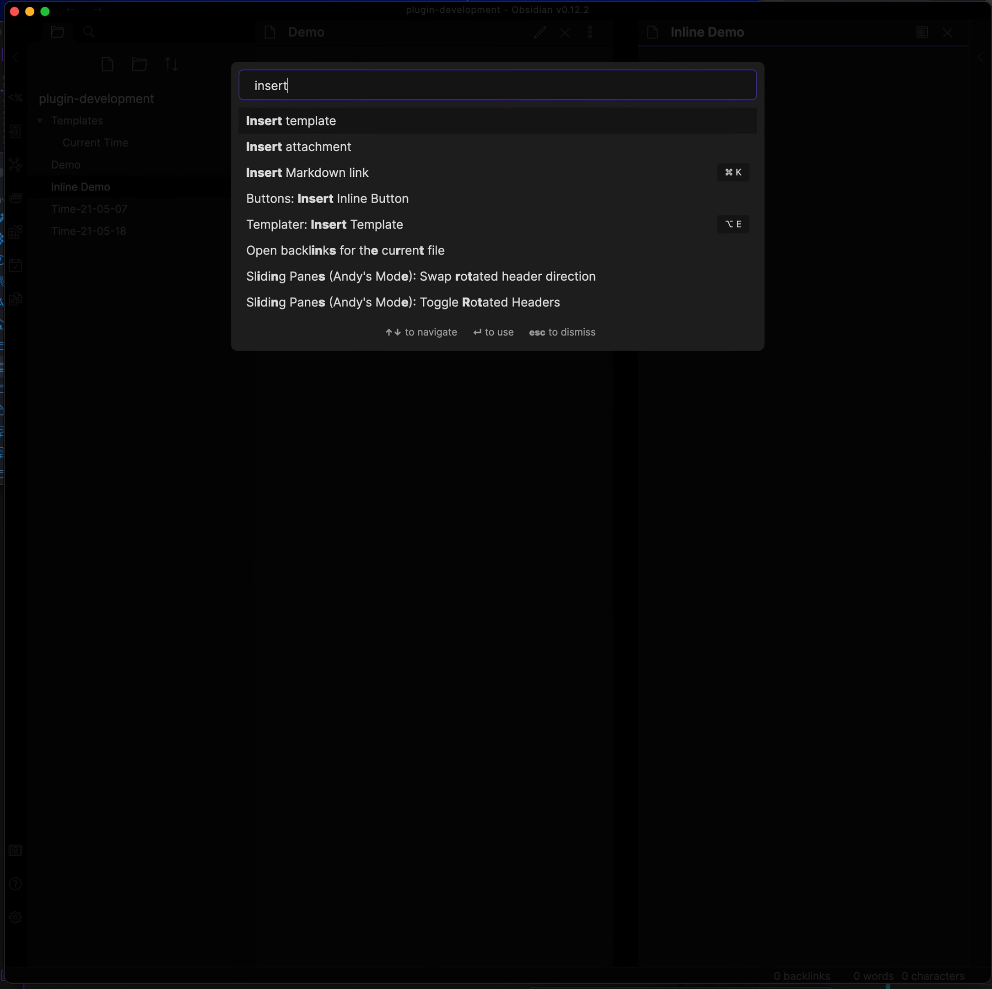
text( bu)
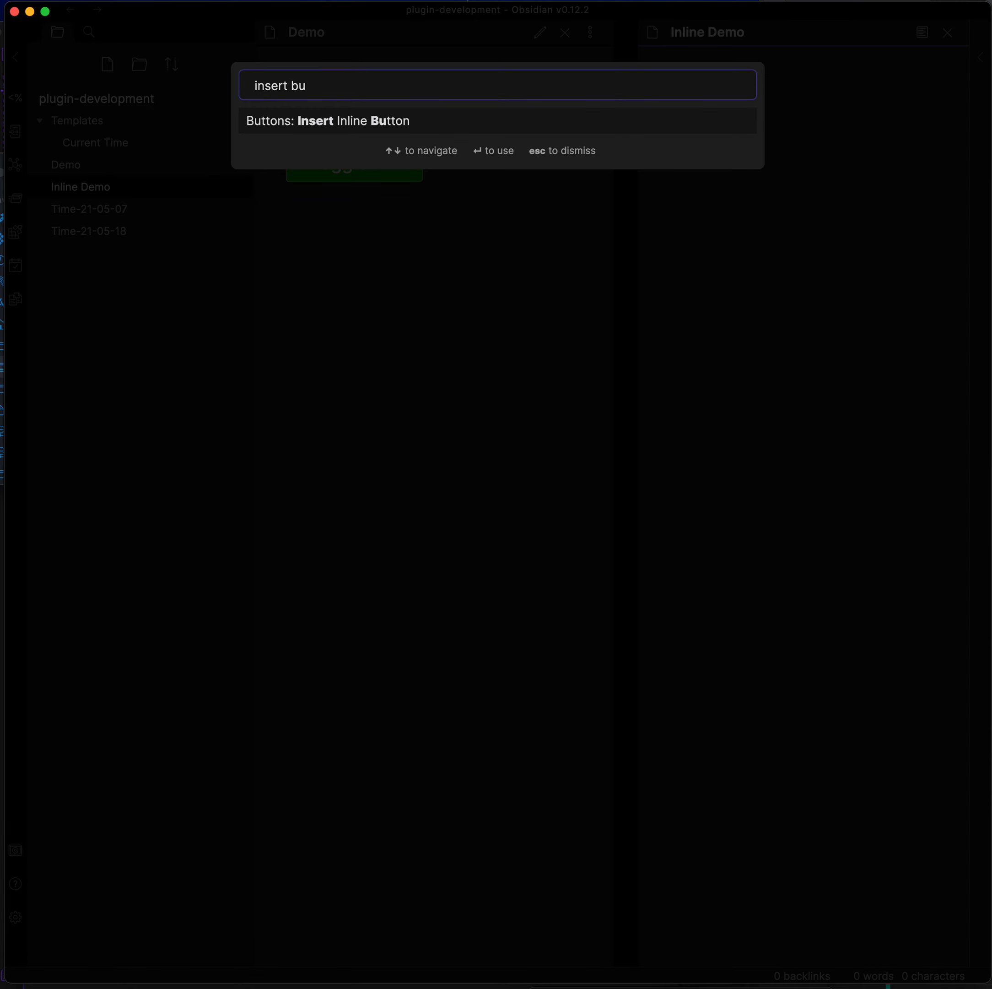
key(Return)
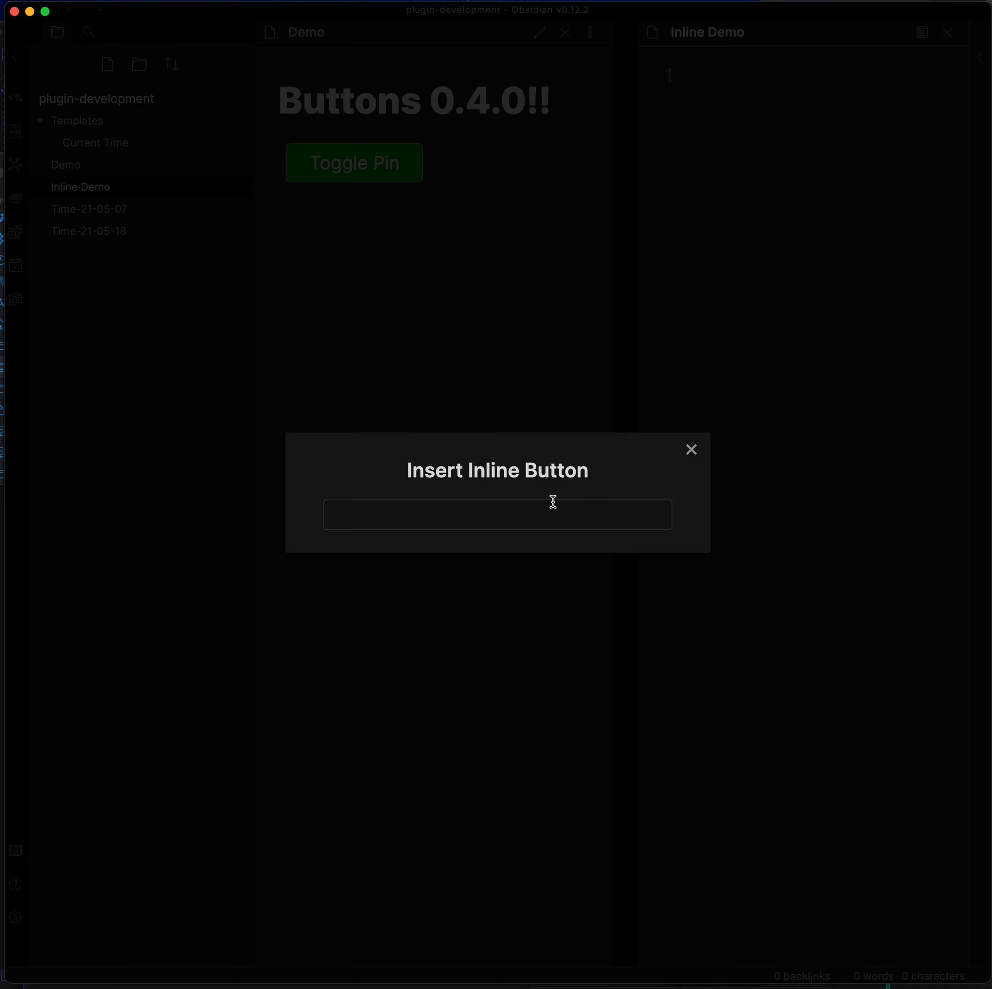
click(570, 514)
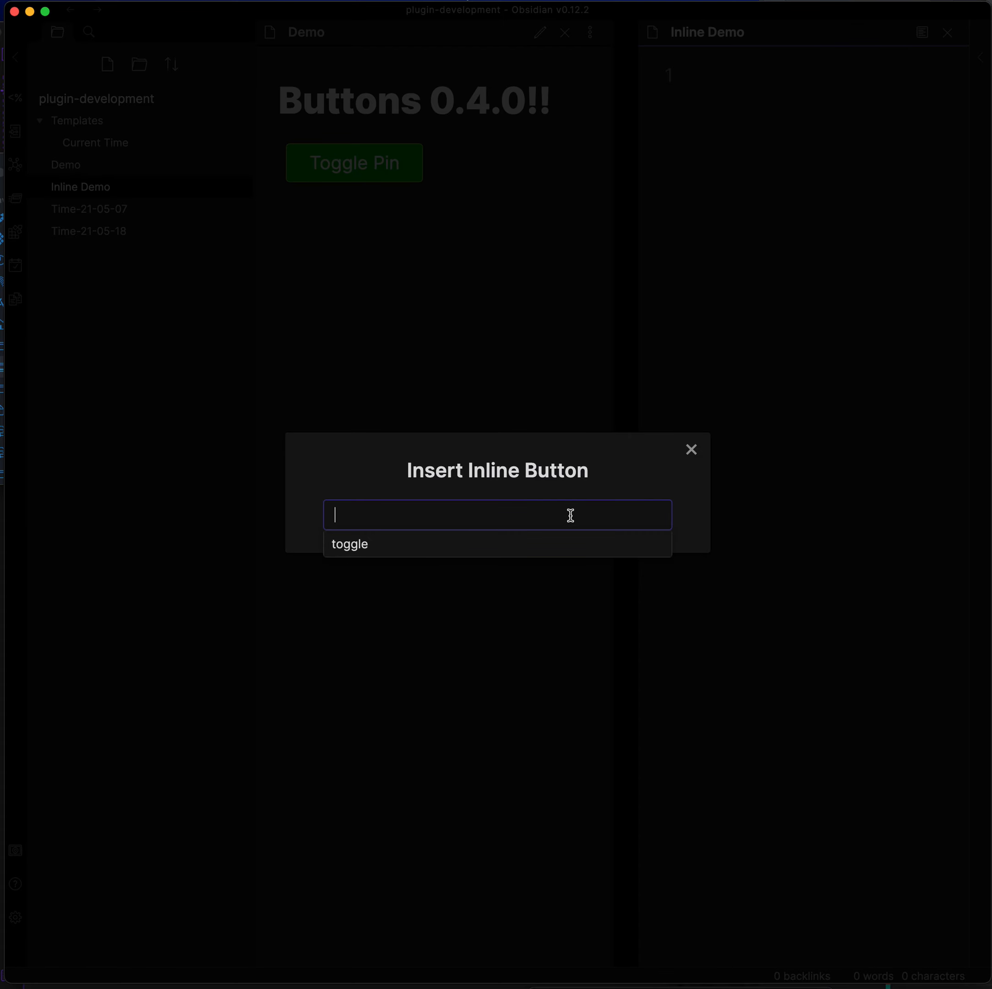
click(362, 550)
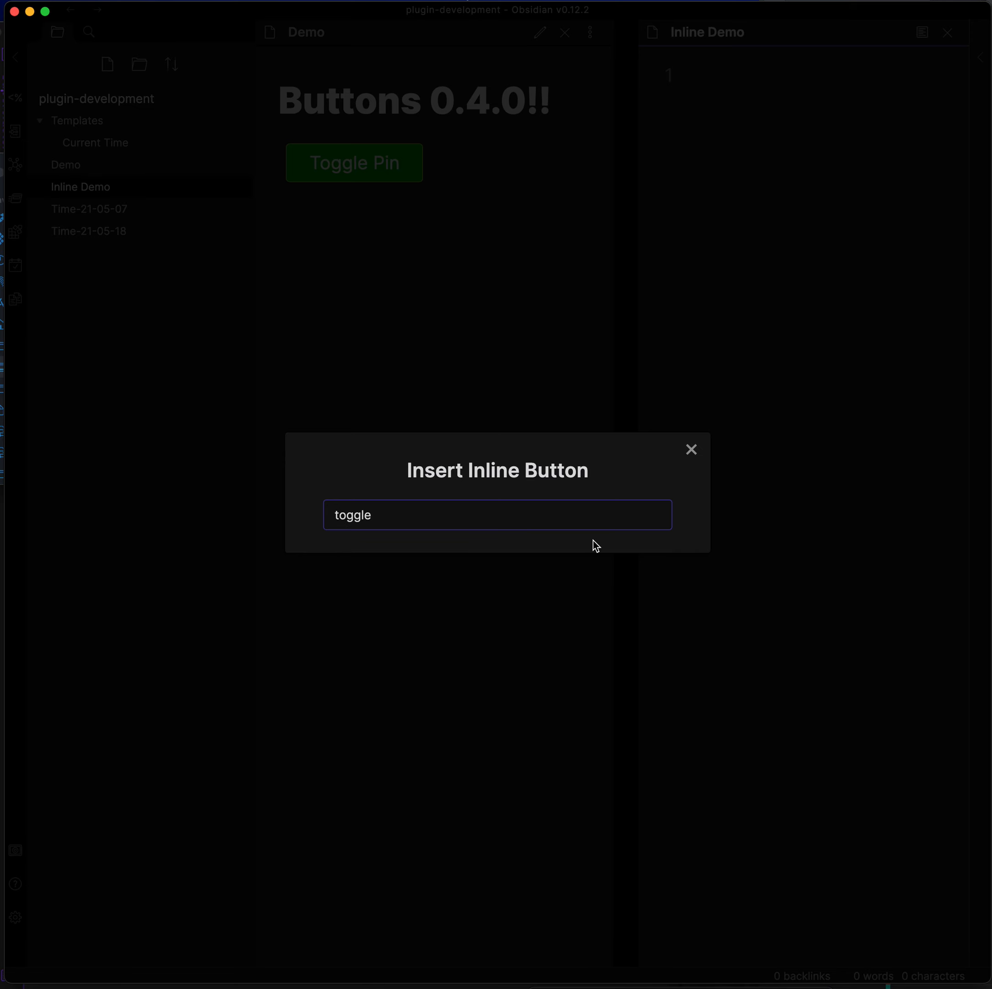
key(Return)
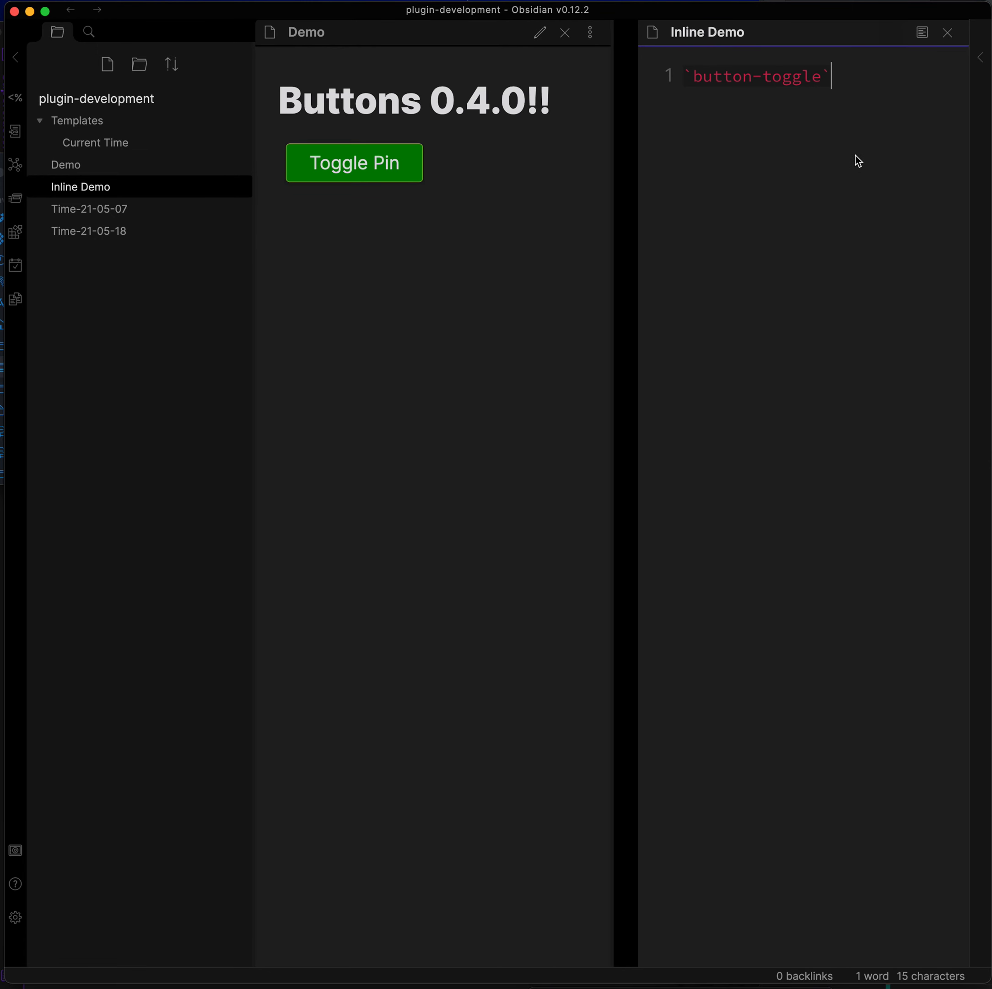
- Preview the Inline Demo note and test its inline Toggle Pin button by pinning and unpinning the pane
key(super+e)
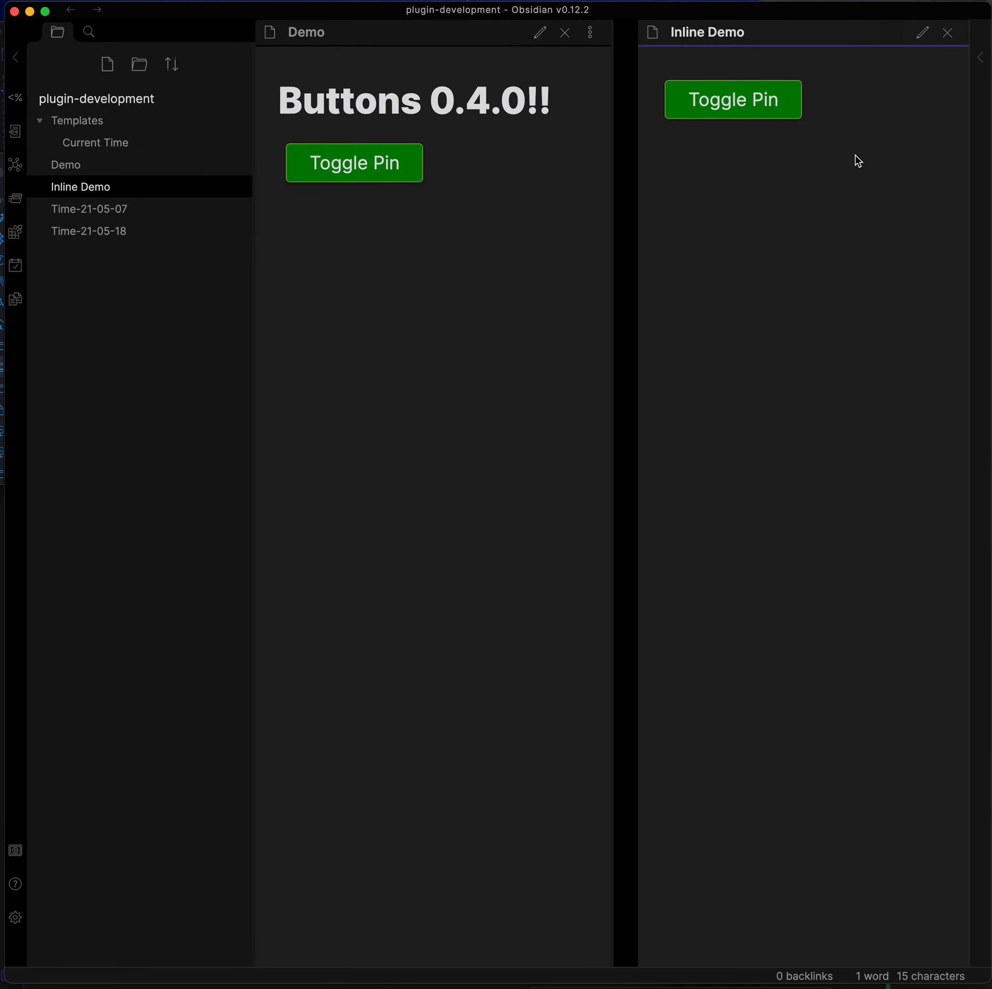
click(722, 99)
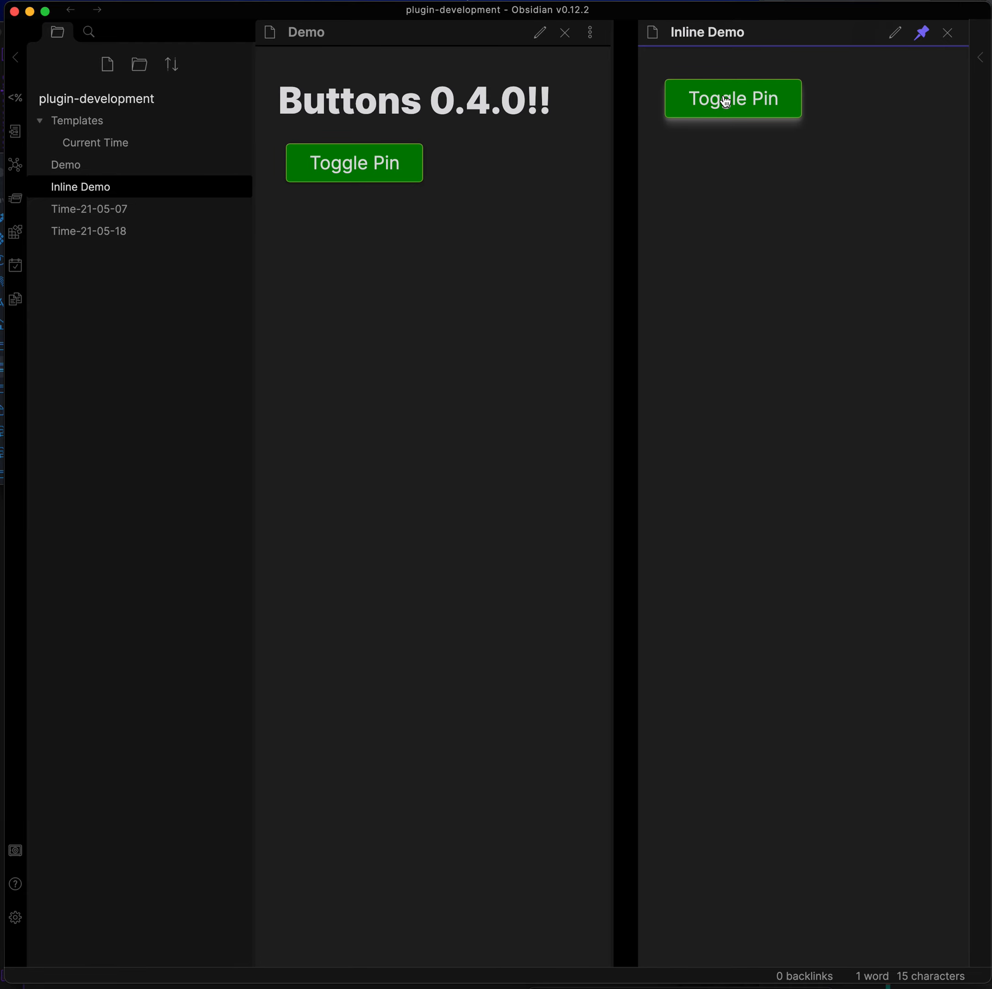
click(741, 101)
click(755, 98)
click(757, 99)
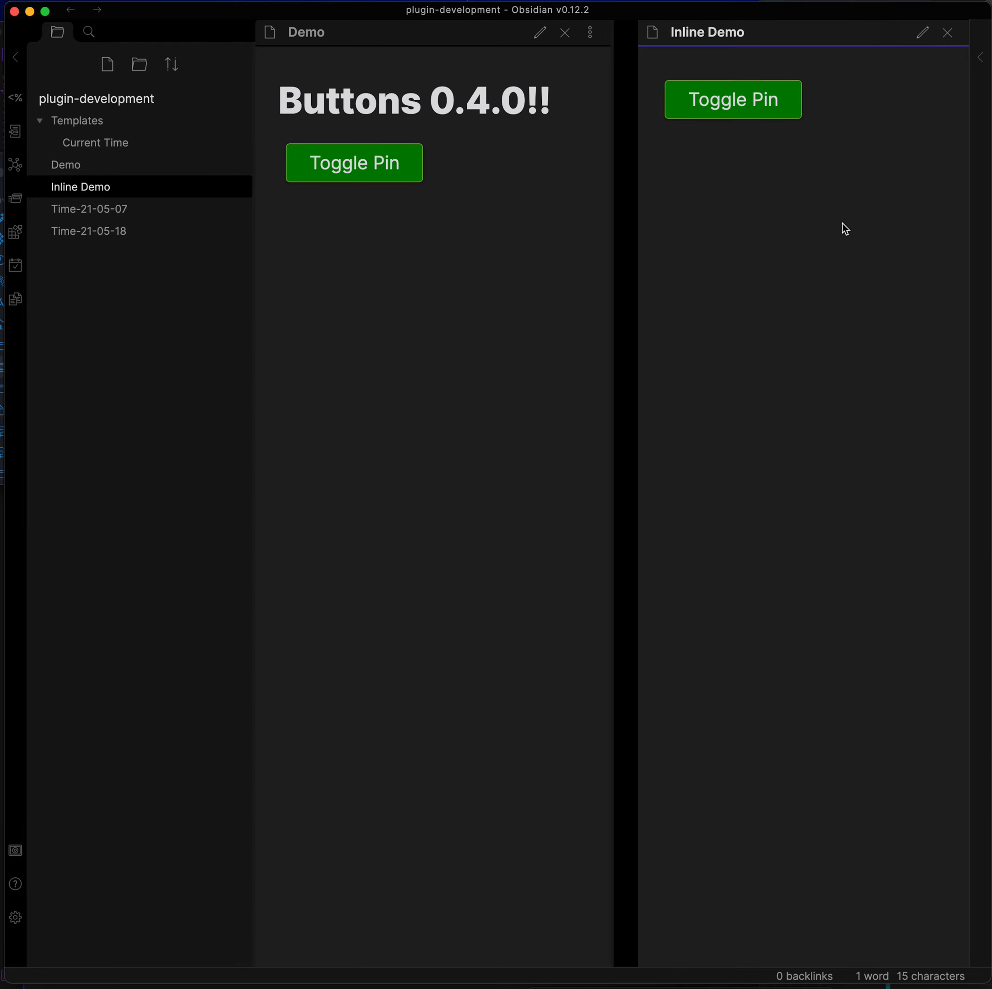
- Return the Inline Demo note to editing and add the text "YES!" before and after the inline button code
key(super+e)
text(YEs)
key(BackSpace)
text(S!)
click(686, 75)
text(YES!)
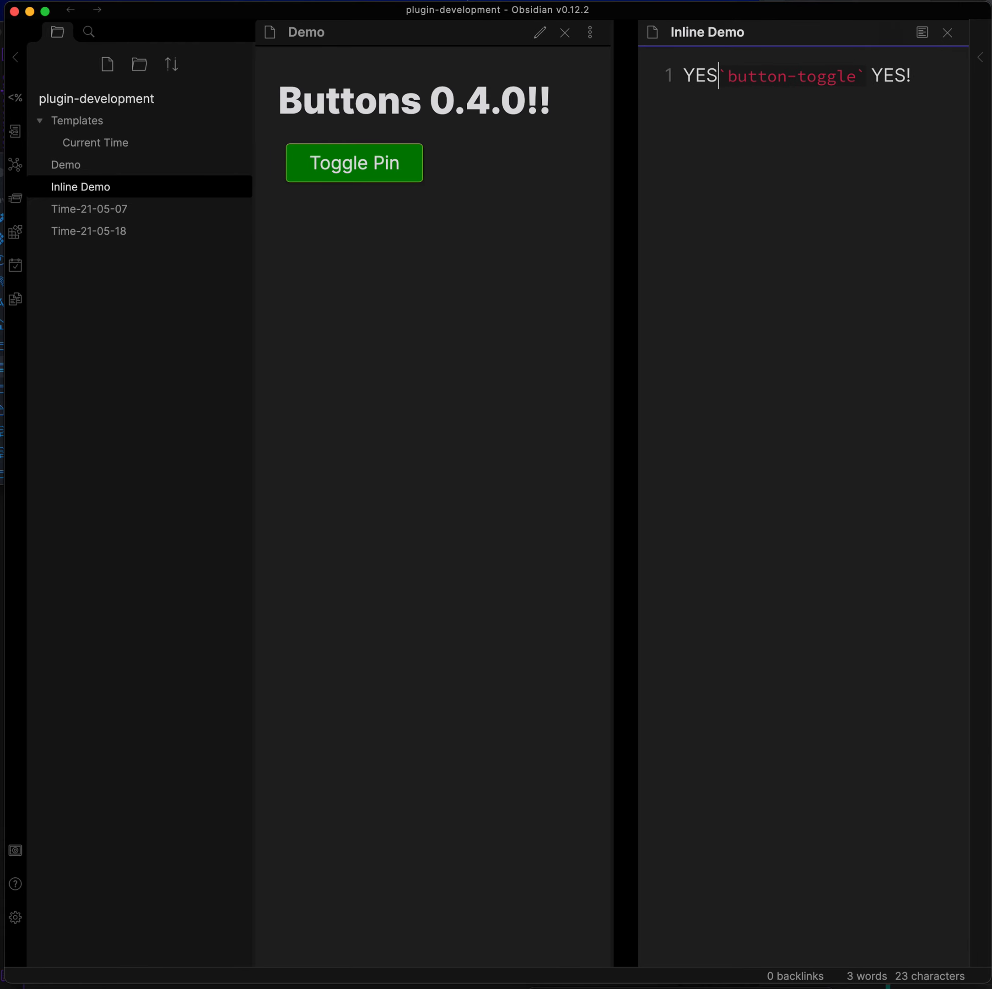
- Preview the line with "YES!" on both sides of the inline button and test the button a few times
key(super+e)
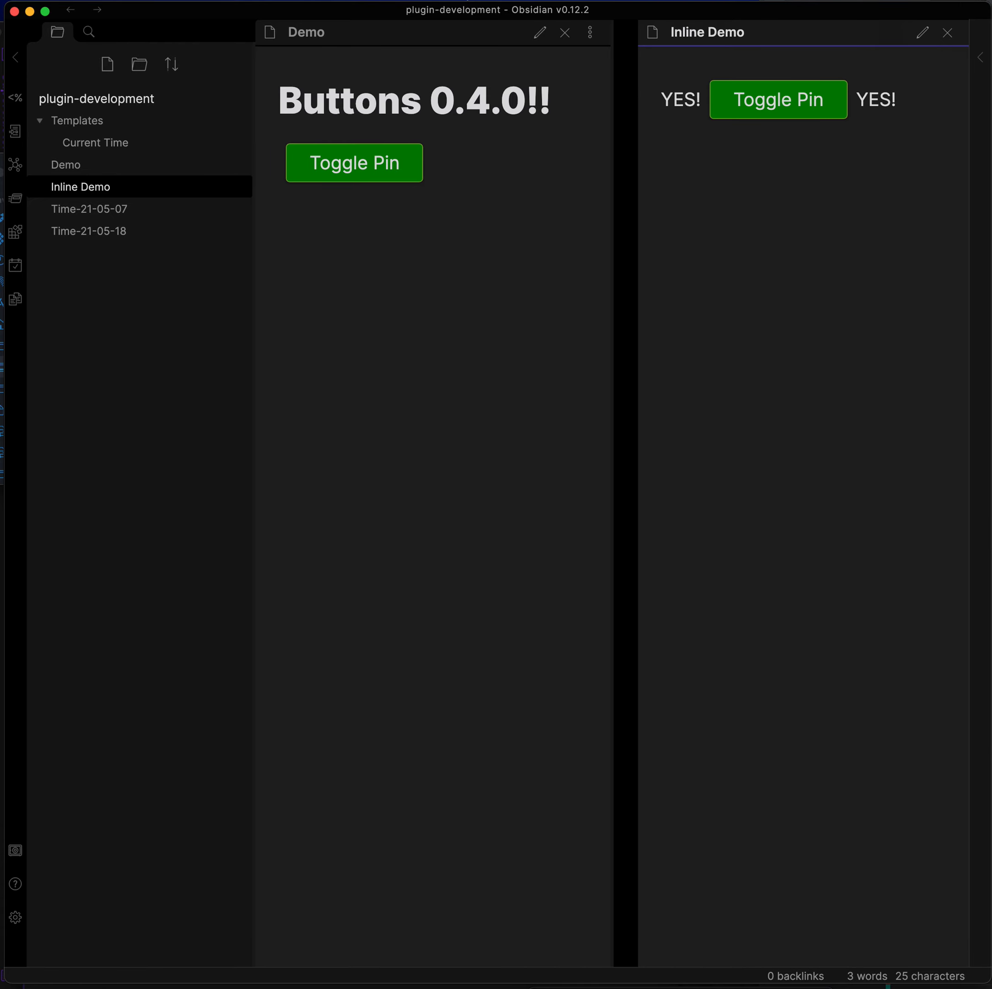
click(750, 101)
click(764, 102)
click(781, 102)
click(782, 102)
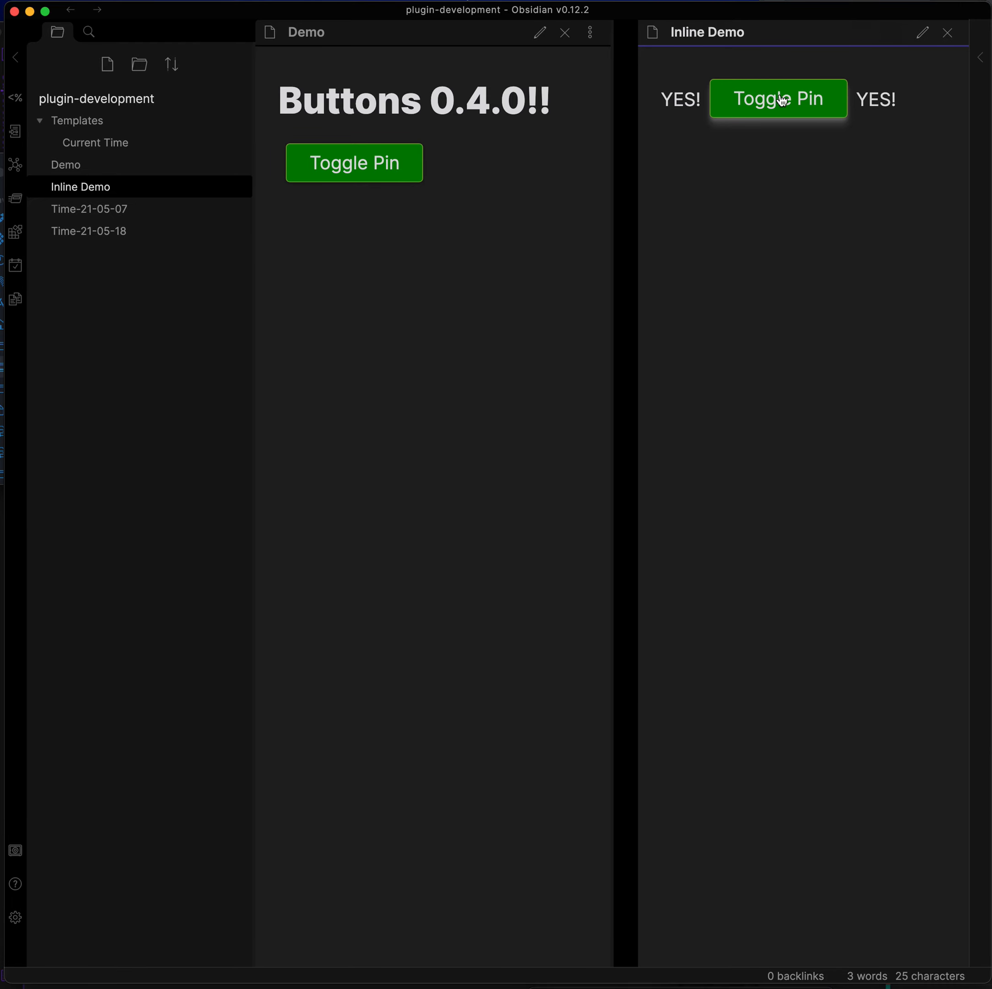
- Close the Inline Demo pane and add new lines below the toggle button's block ID in the Demo note's source
click(949, 34)
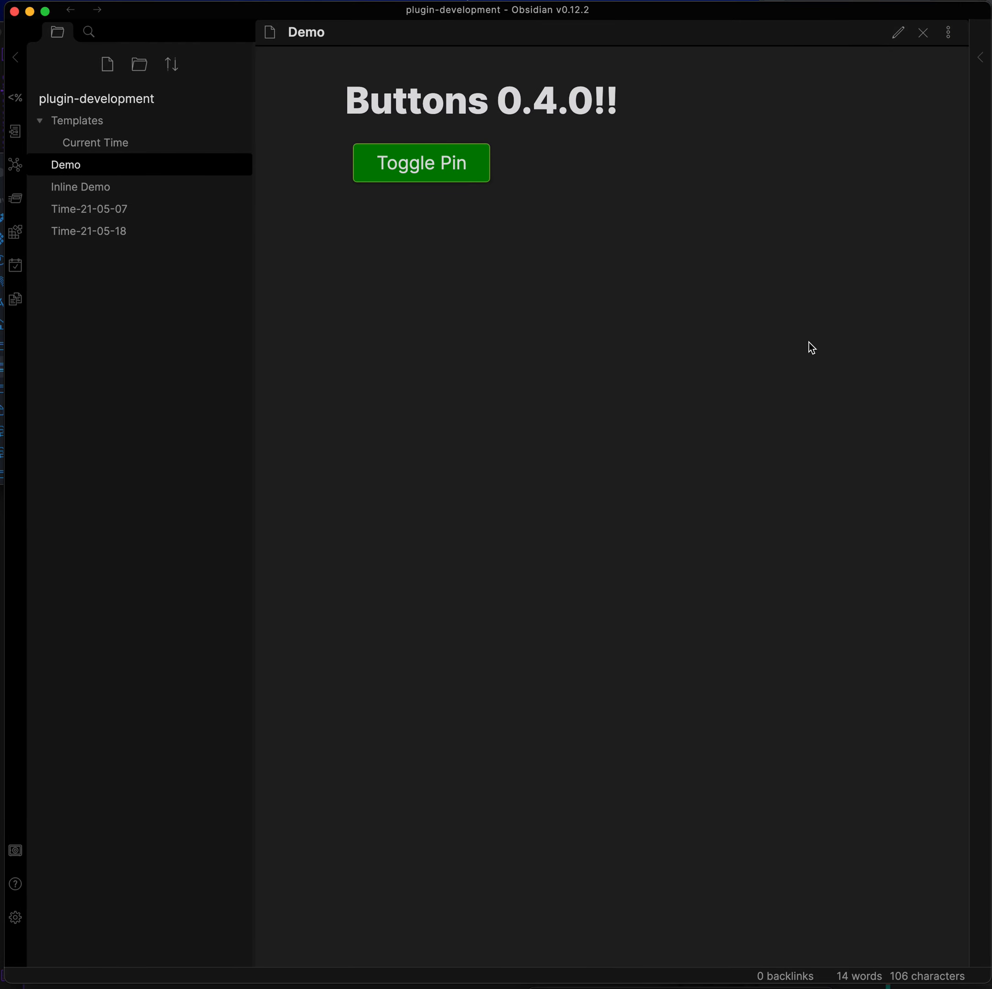
key(super+e)
key(Return)
key(Return)
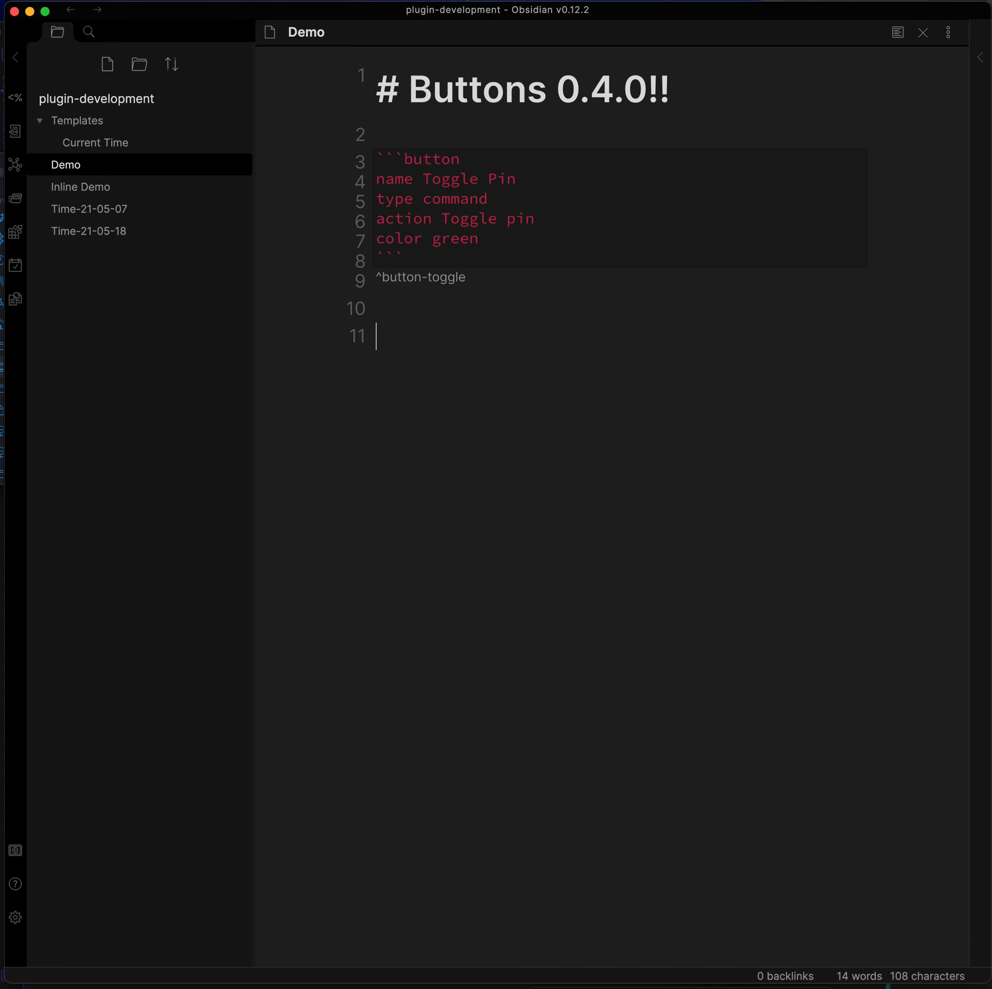
key(super+p)
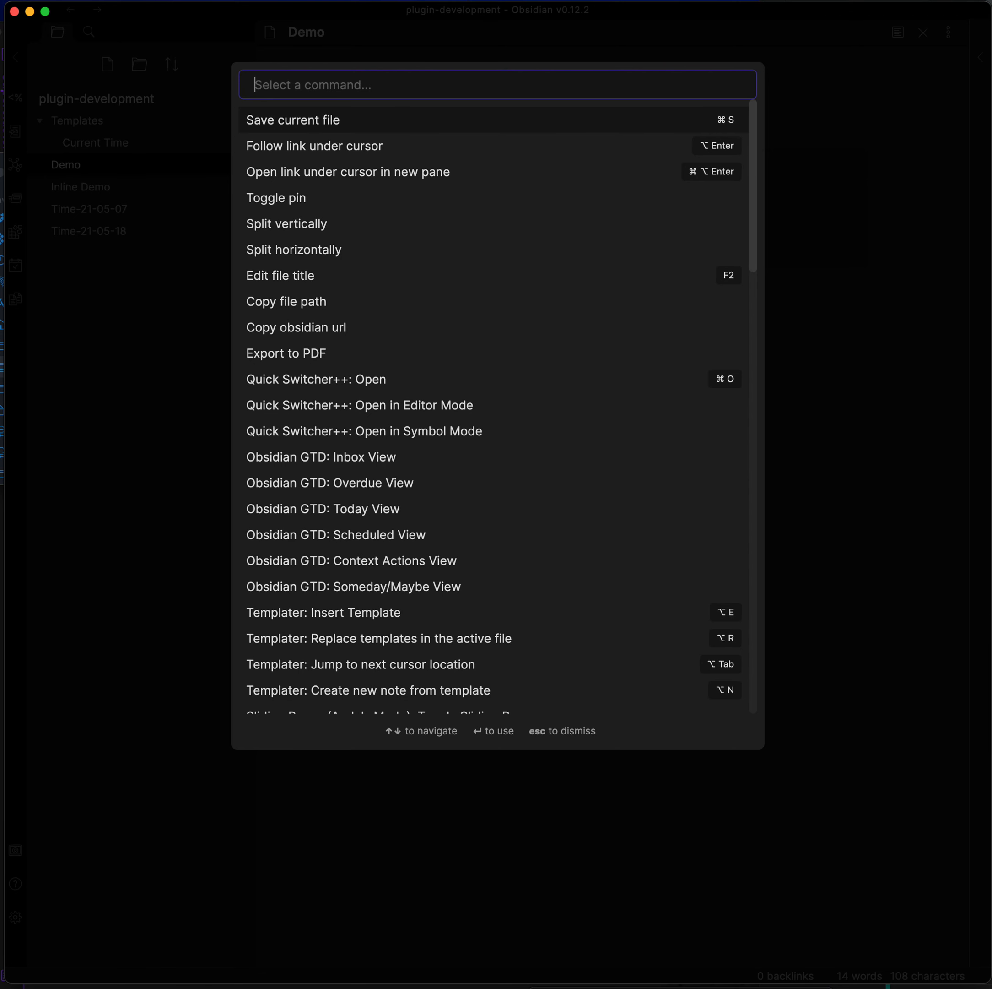
text(butt)
key(Return)
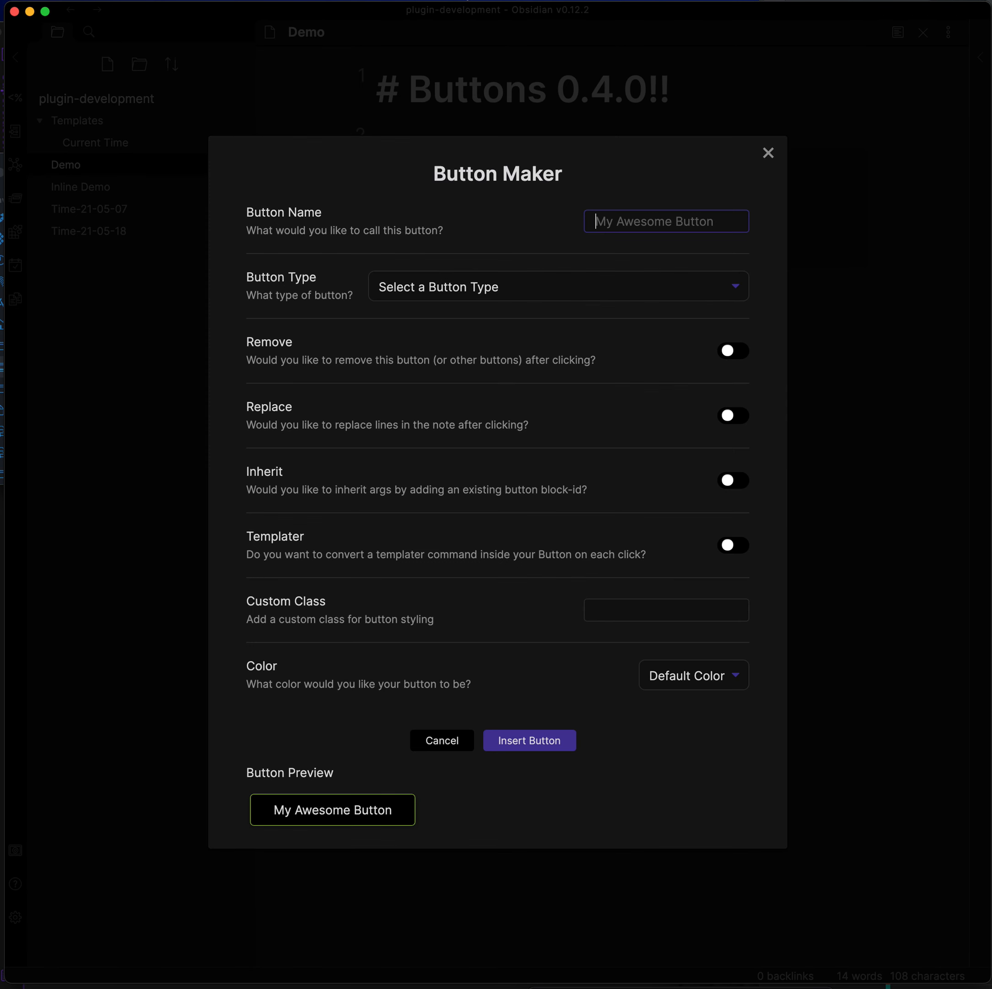
click(728, 289)
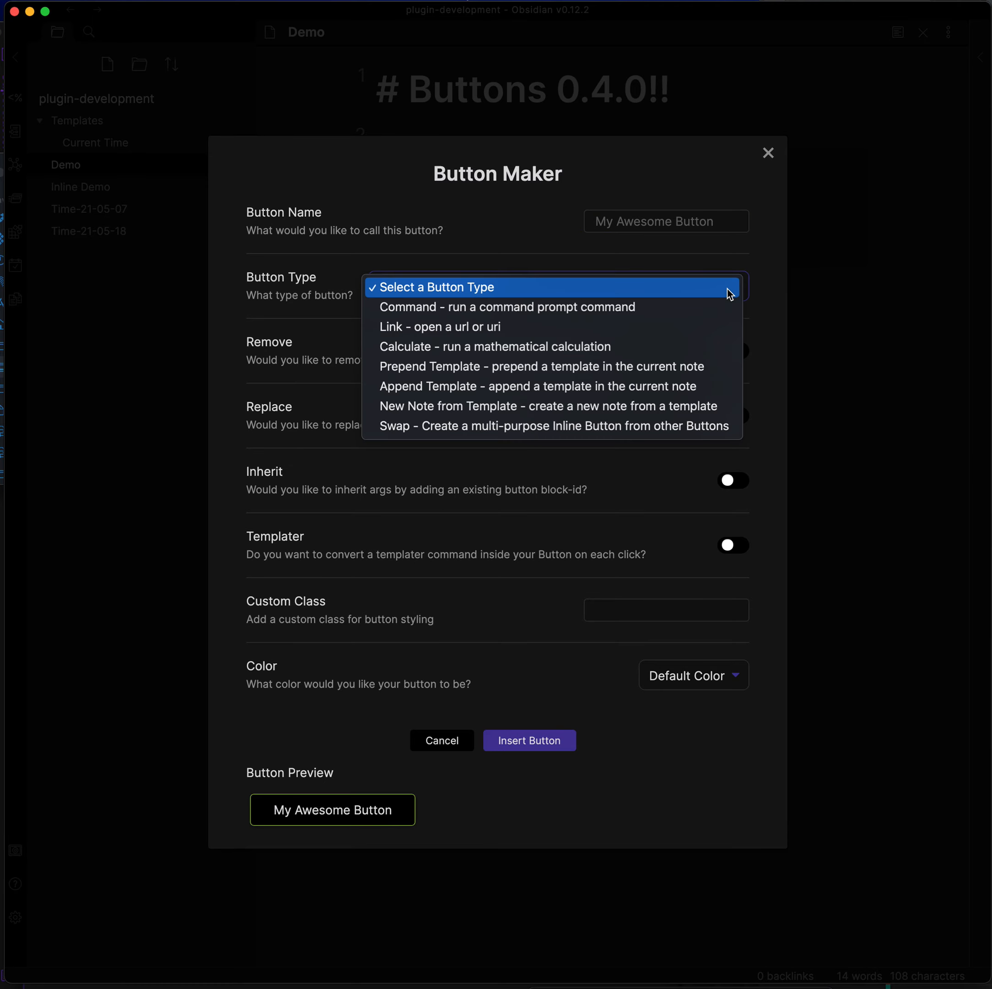
click(659, 326)
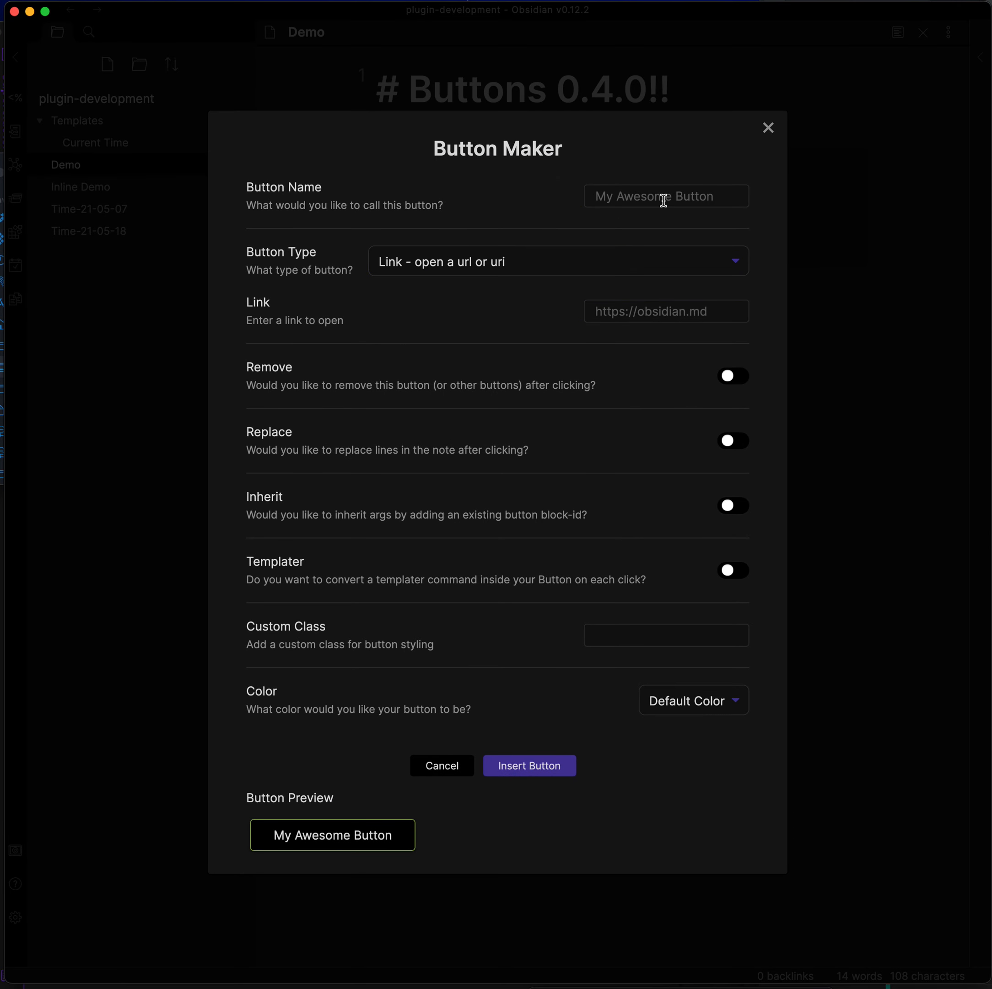
text(Open Forum)
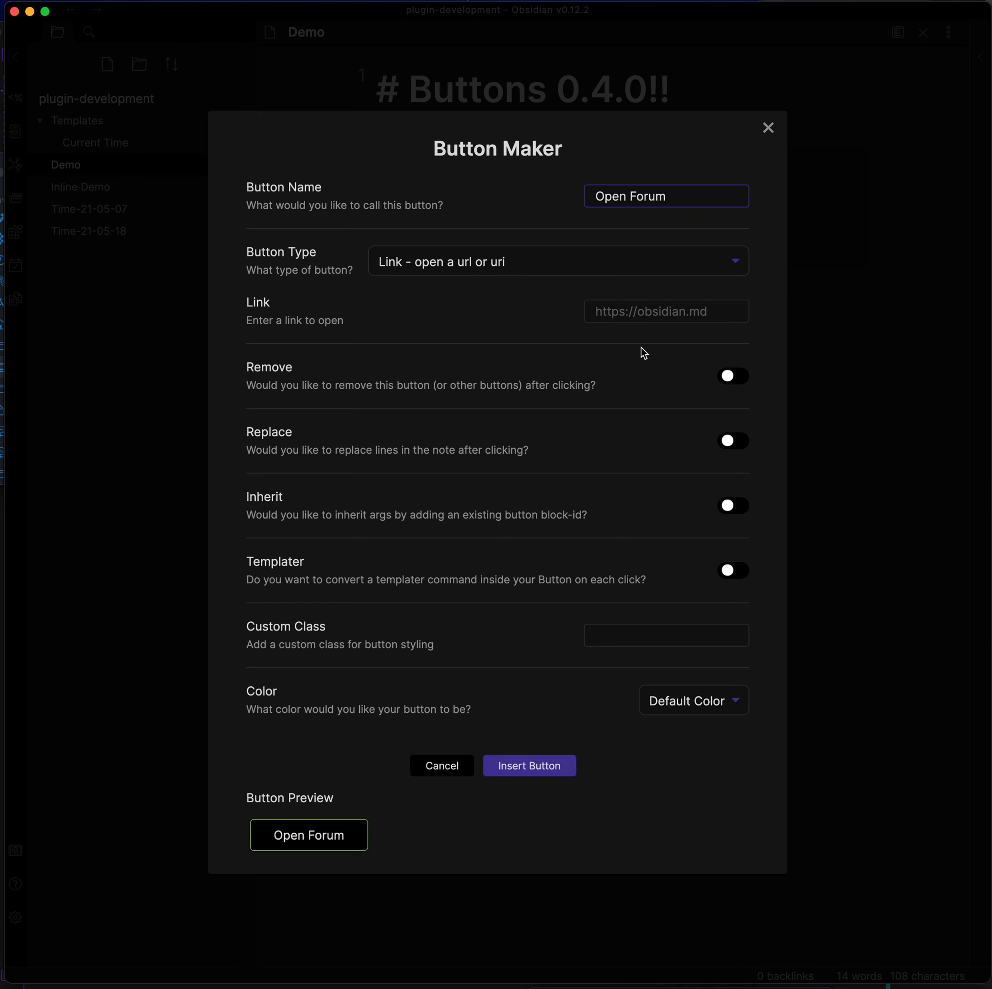
click(641, 313)
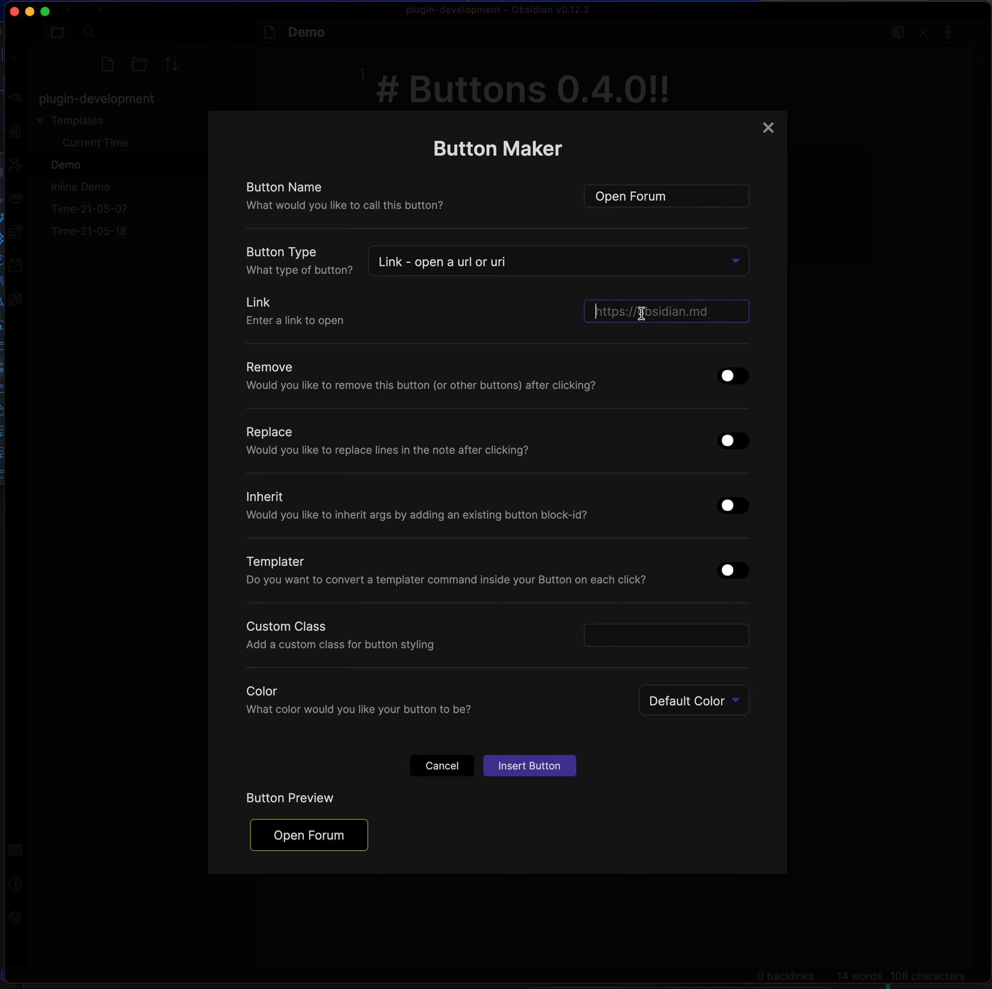
text(https://forum.obsidian.md)
click(531, 768)
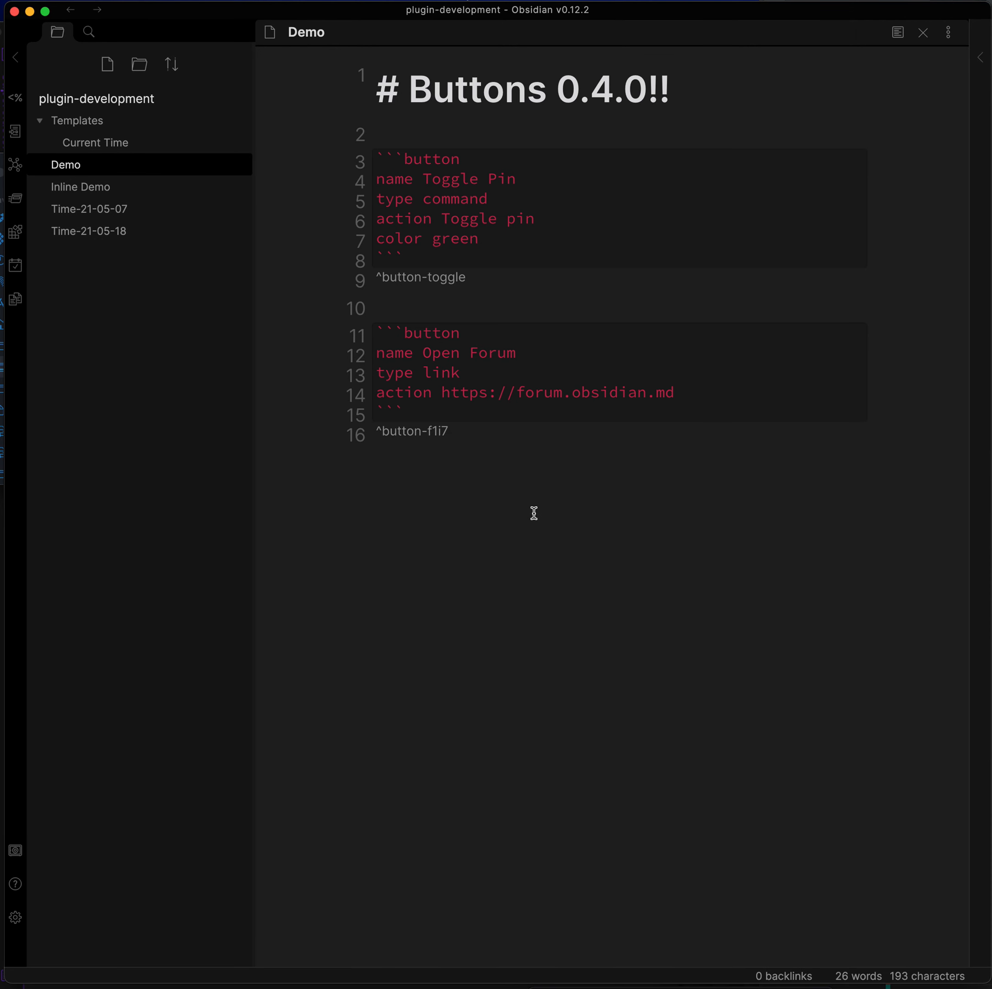
- Preview the Demo note, test the Open Forum button, and switch back from the browser to Obsidian
key(super+e)
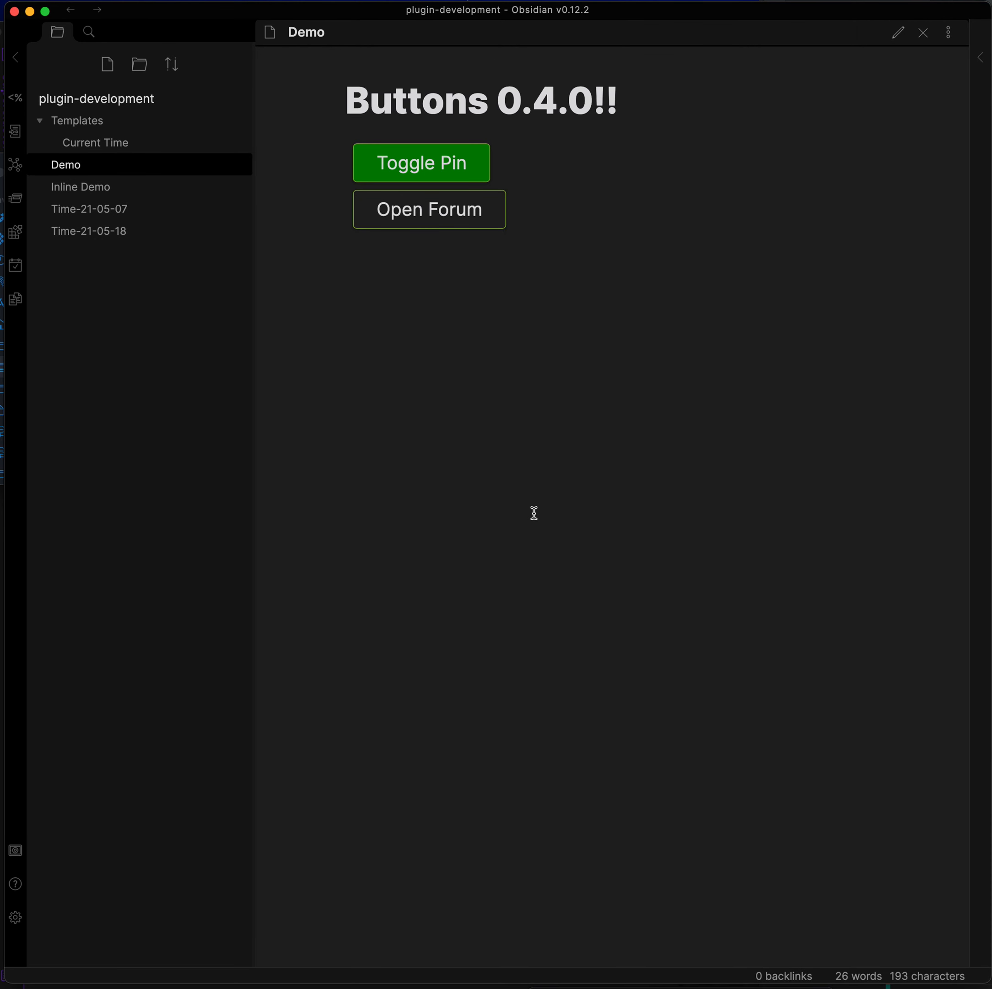
click(420, 208)
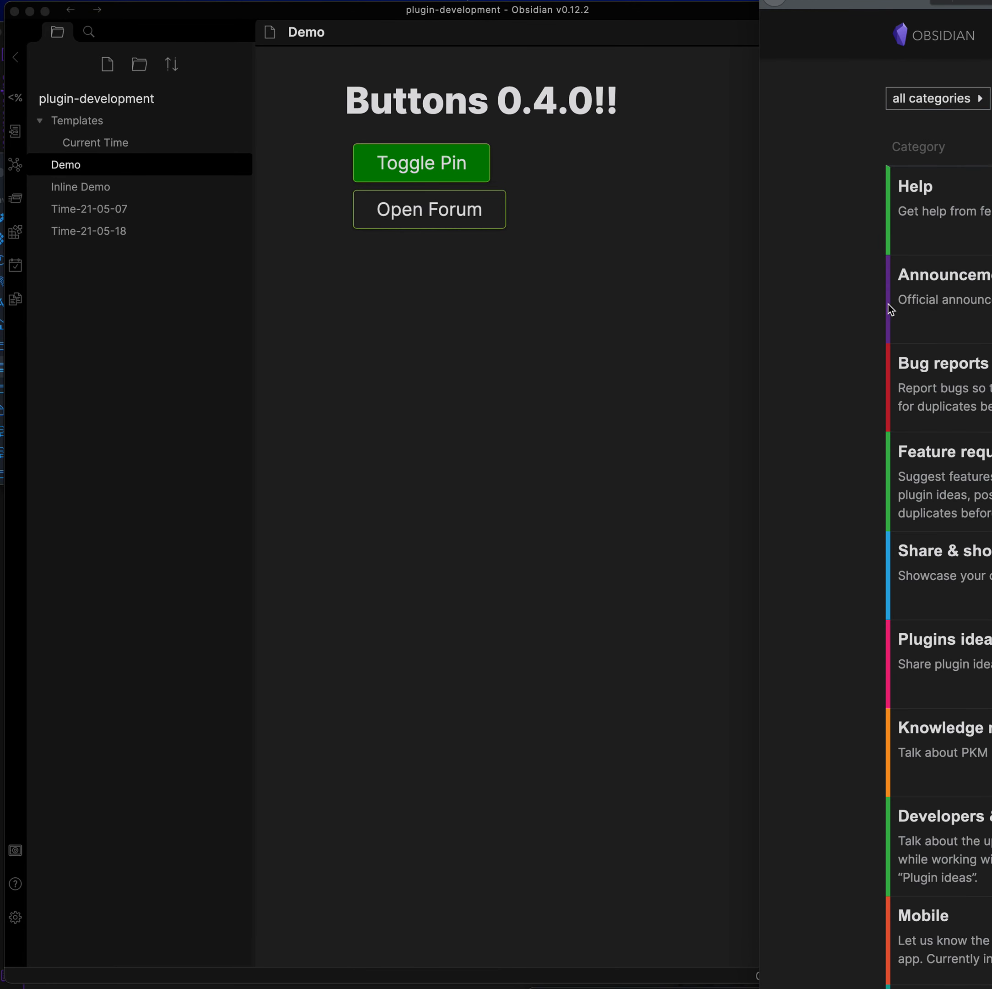
click(602, 519)
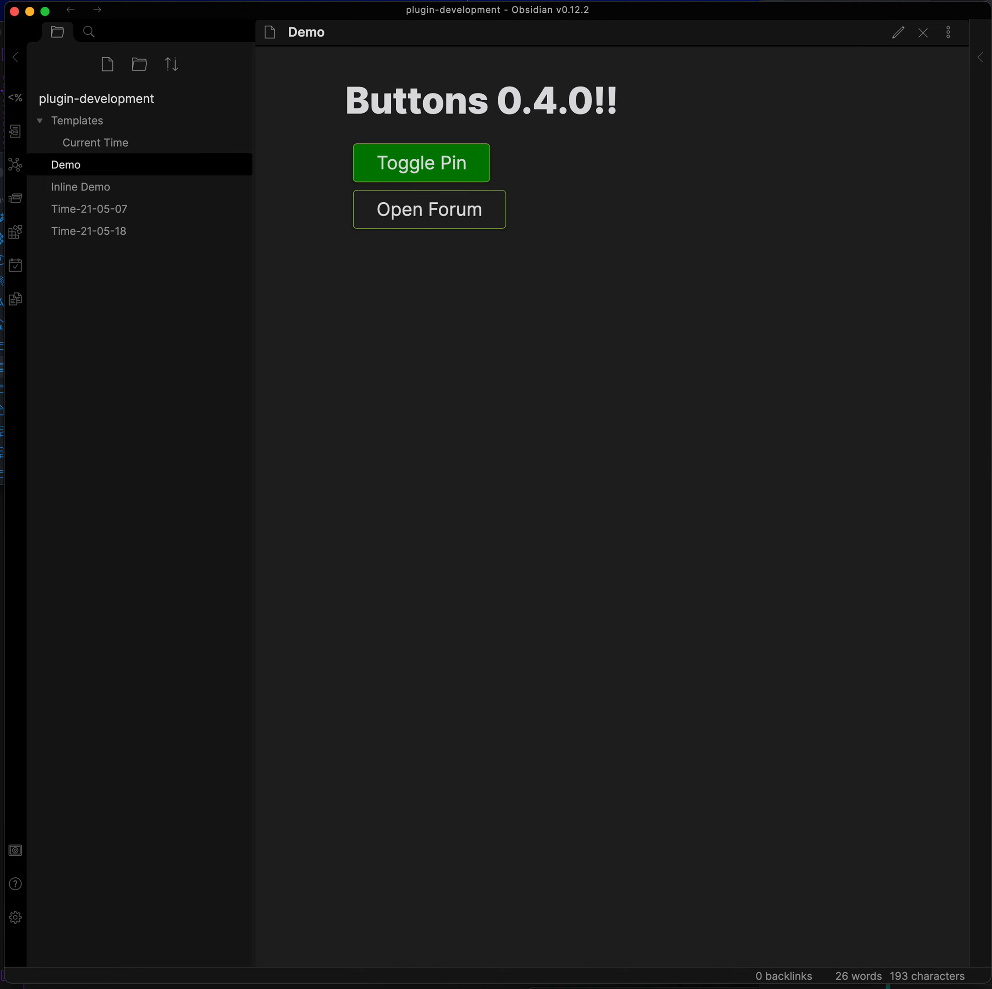
- Return the Demo note to editing, change the Open Forum block ID to ^button-forum and add new lines below it
key(super+e)
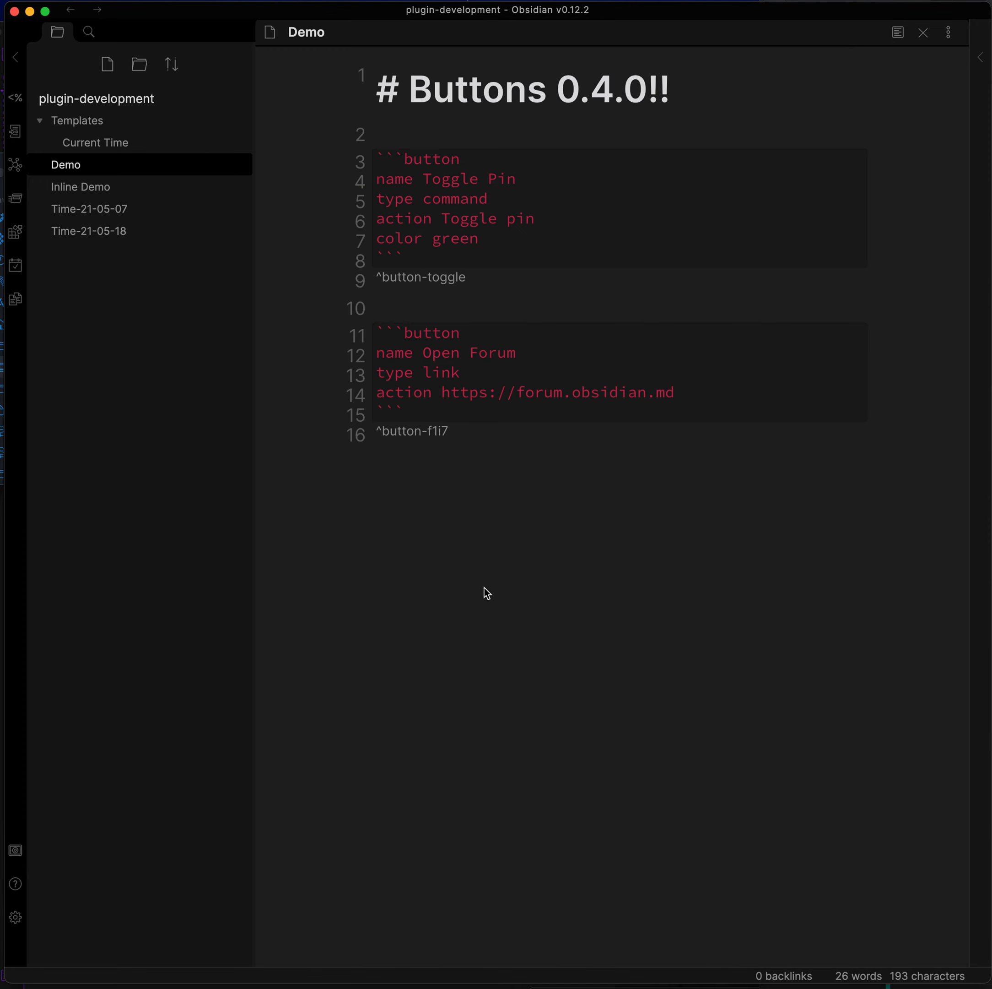
key(BackSpace)
key(BackSpace)
key(BackSpace)
text(forum)
key(Return)
key(Return)
key(super+p)
text(b)
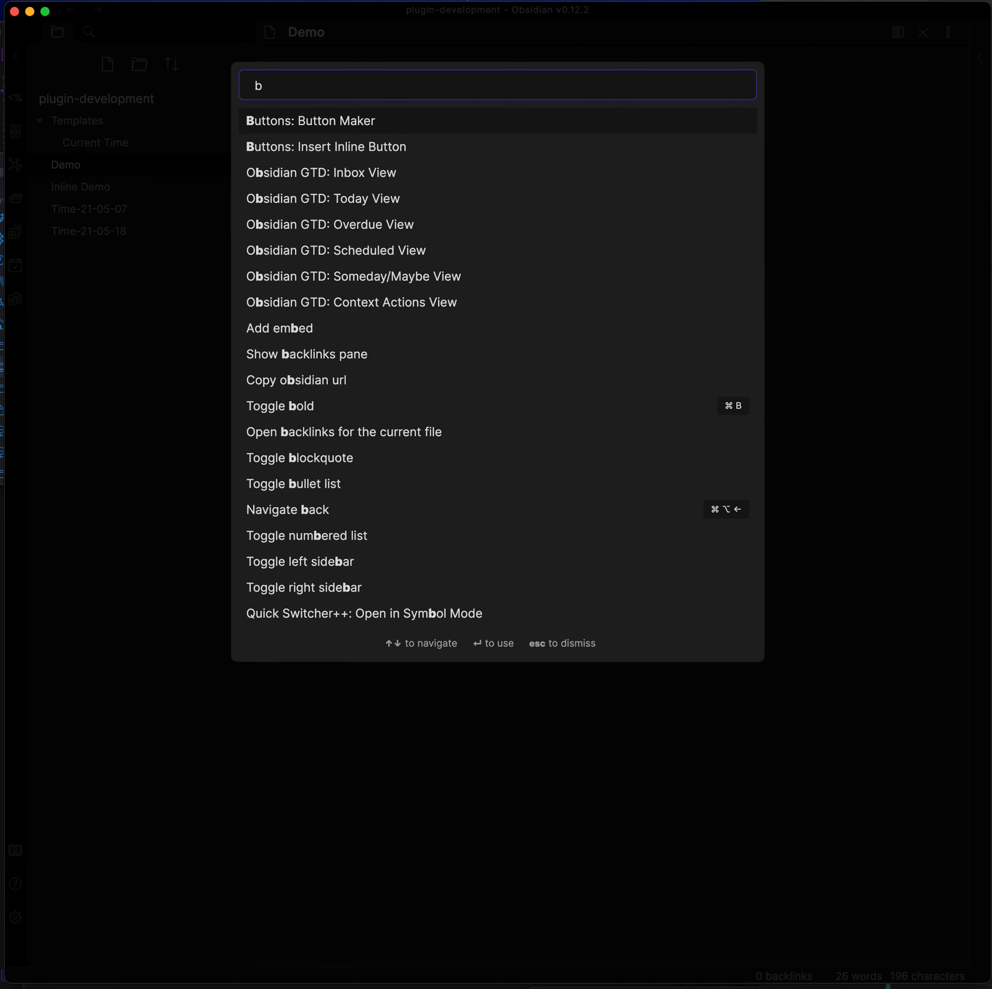
key(Escape)
- Write a button code block by hand with name "Append Current Time", type "append template" and action "Current Time"
text(```button)
key(Return)
text(name Appe)
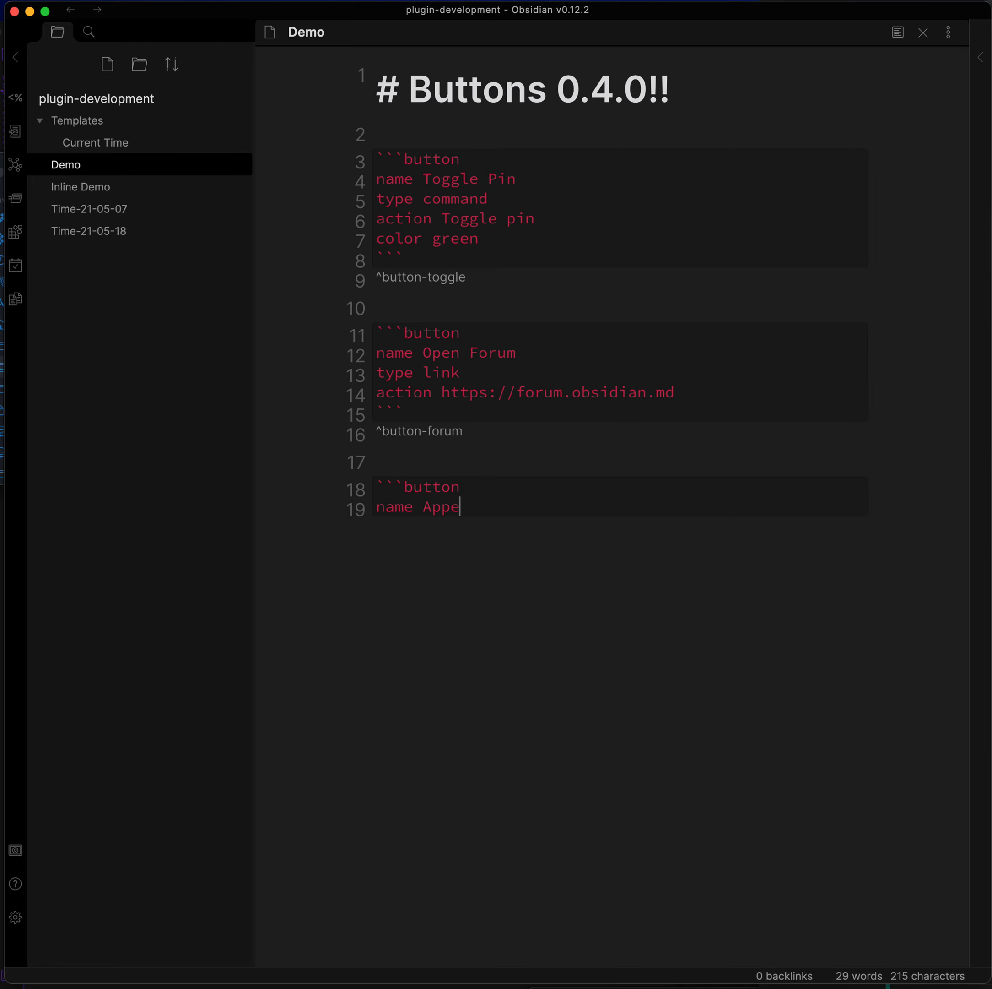
text(nd Current Time)
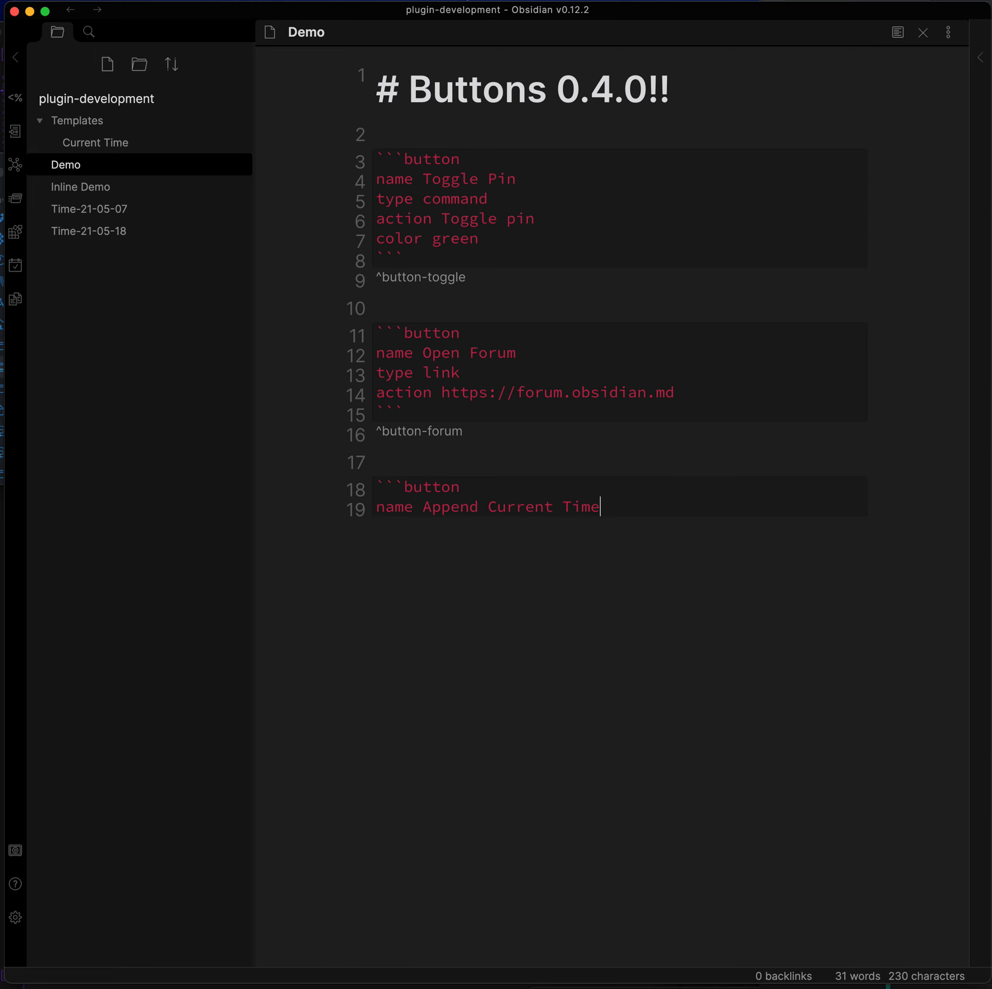
key(Return)
text(type appe)
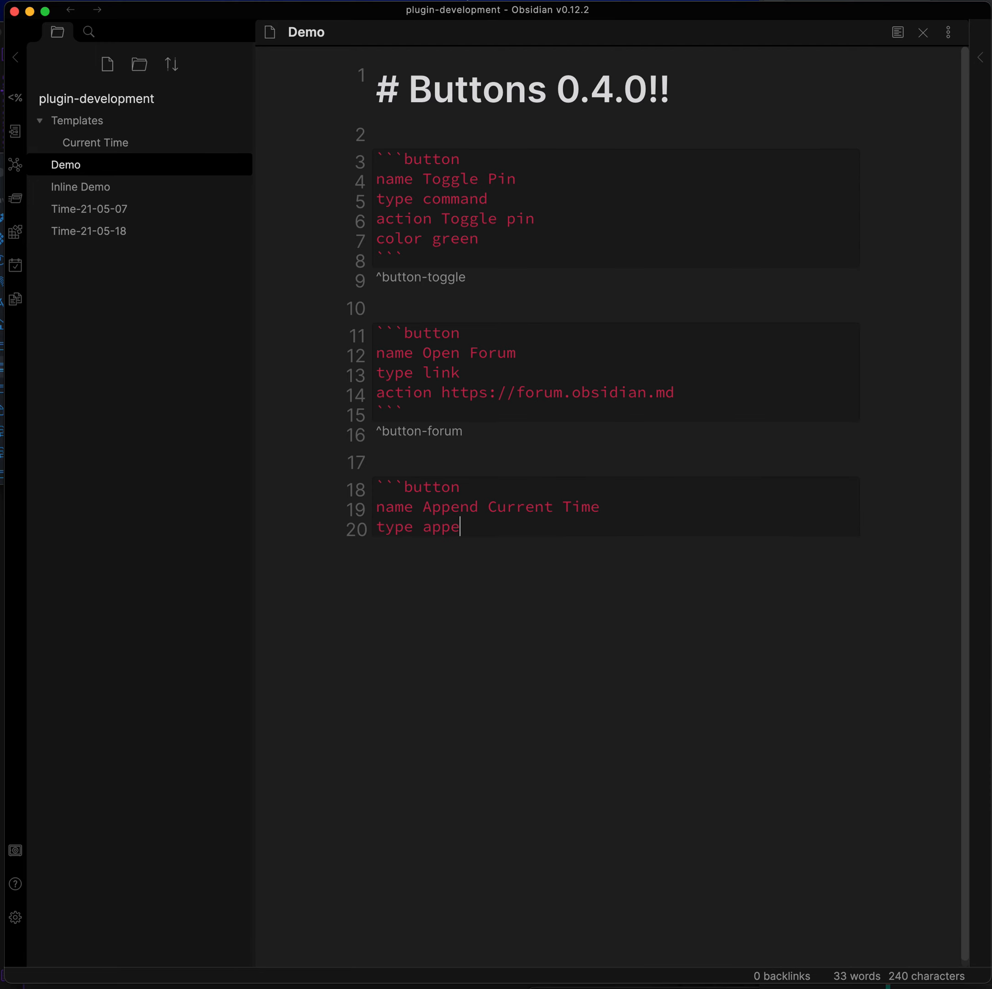
text(nd template)
key(Return)
text(action)
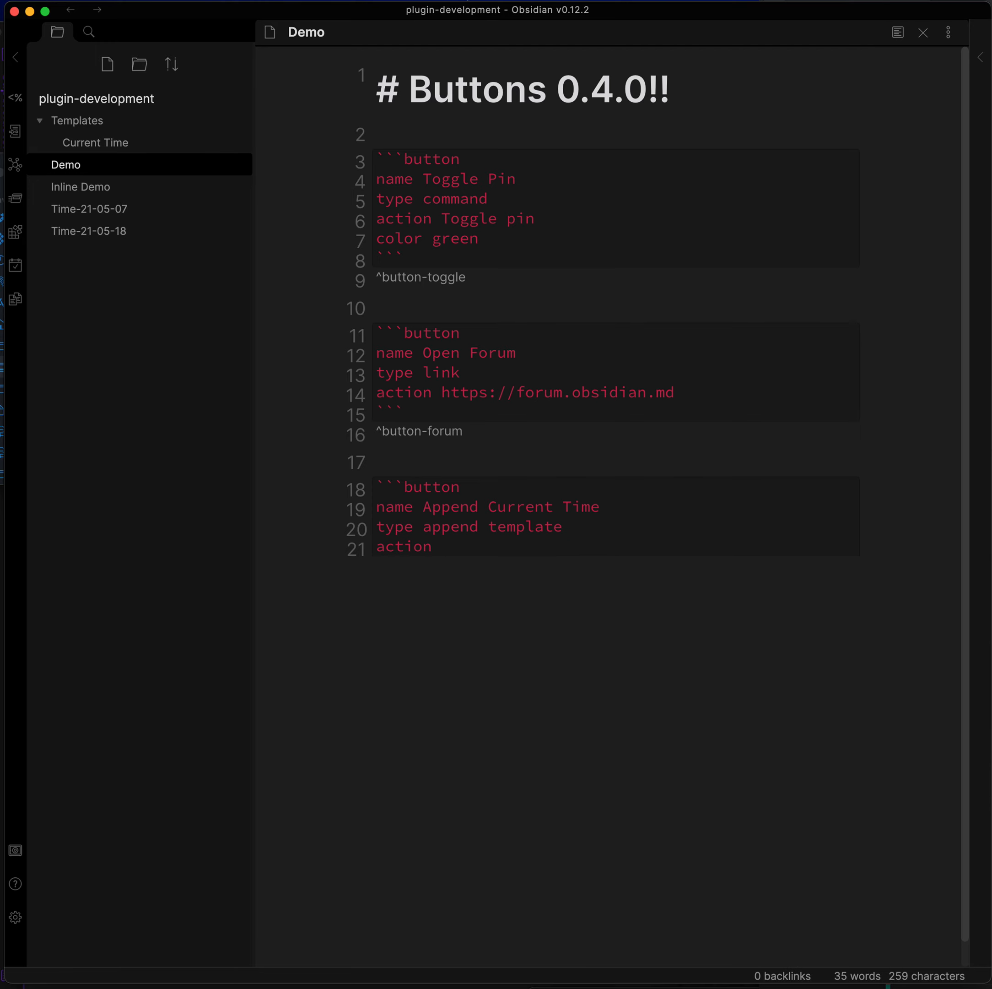
text( Current Time)
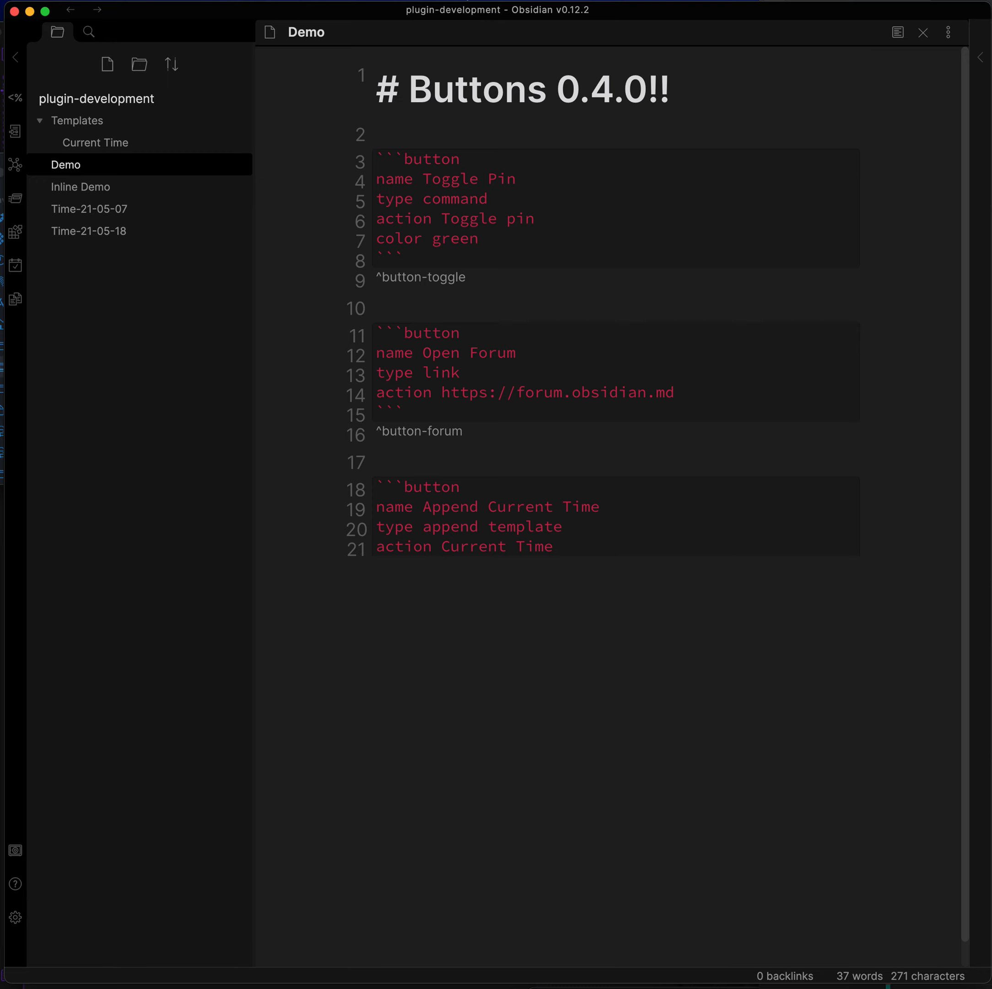
key(Return)
text(```)
- Preview the Demo note, test the Append Current Time button, and inspect the text it appends
key(super+e)
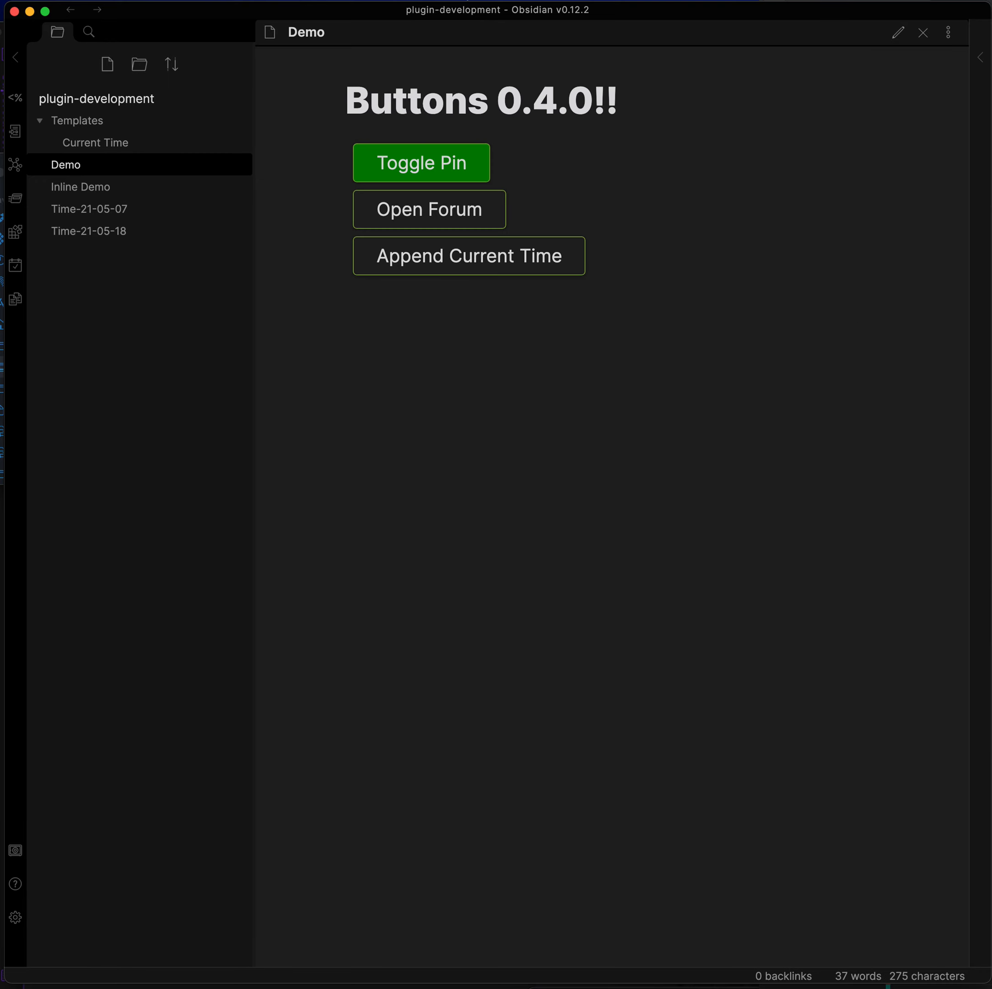
click(505, 263)
drag(419, 315, 335, 316)
click(446, 338)
- In the note's source, replace the appended time with the block ID ^button-append and add new lines below it
key(super+e)
drag(428, 592, 389, 598)
key(BackSpace)
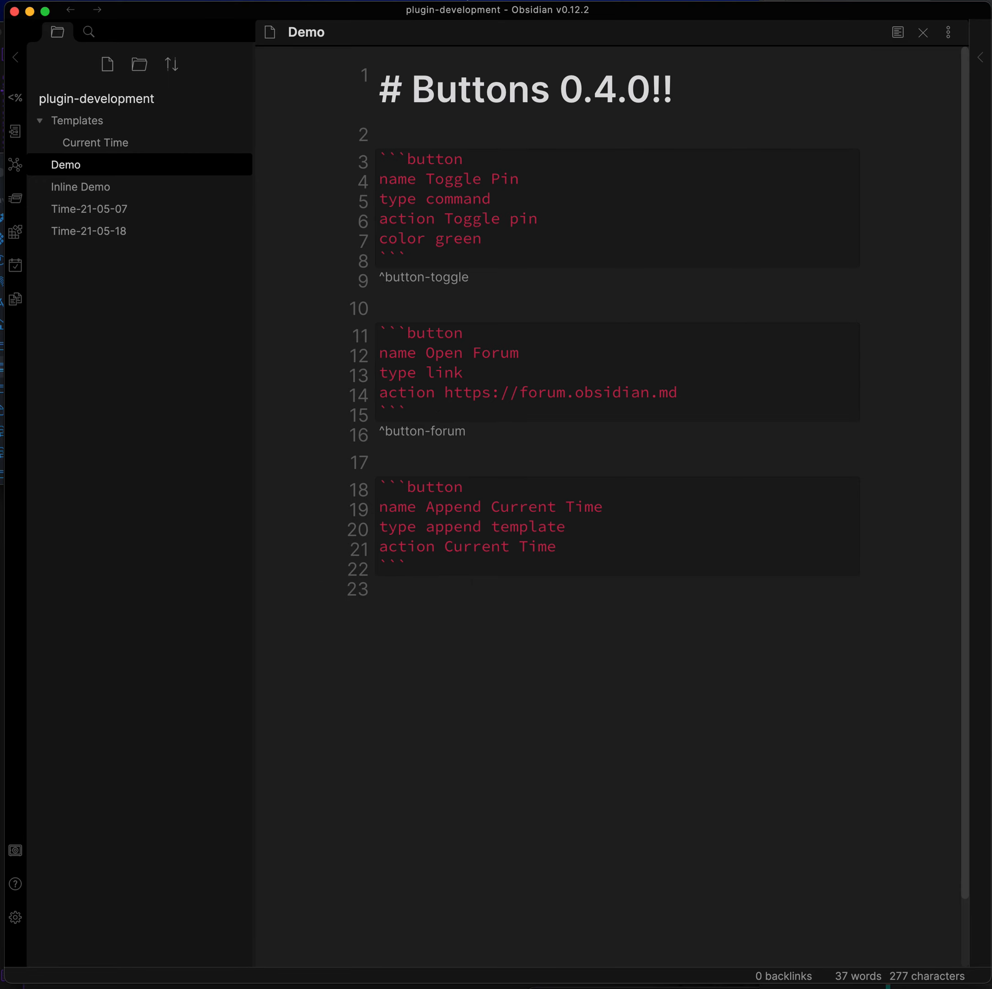
text(^button)
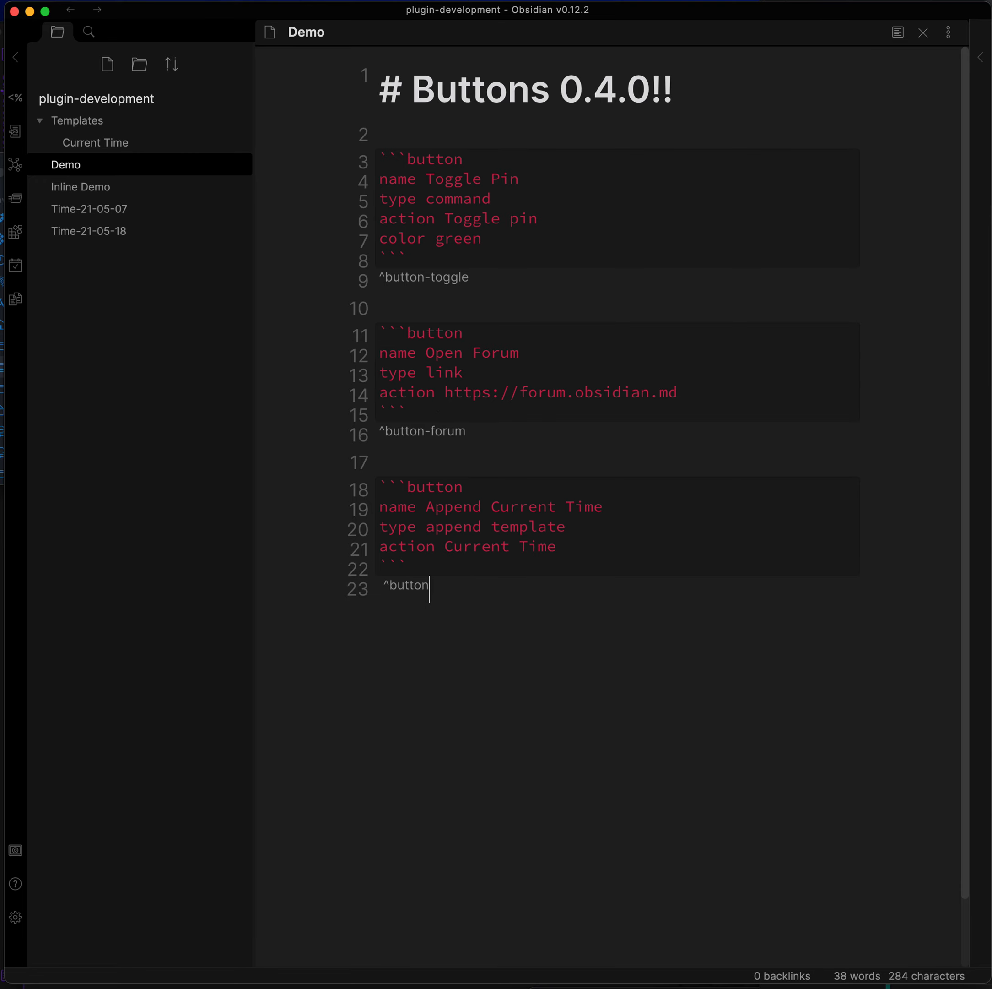
text(-append)
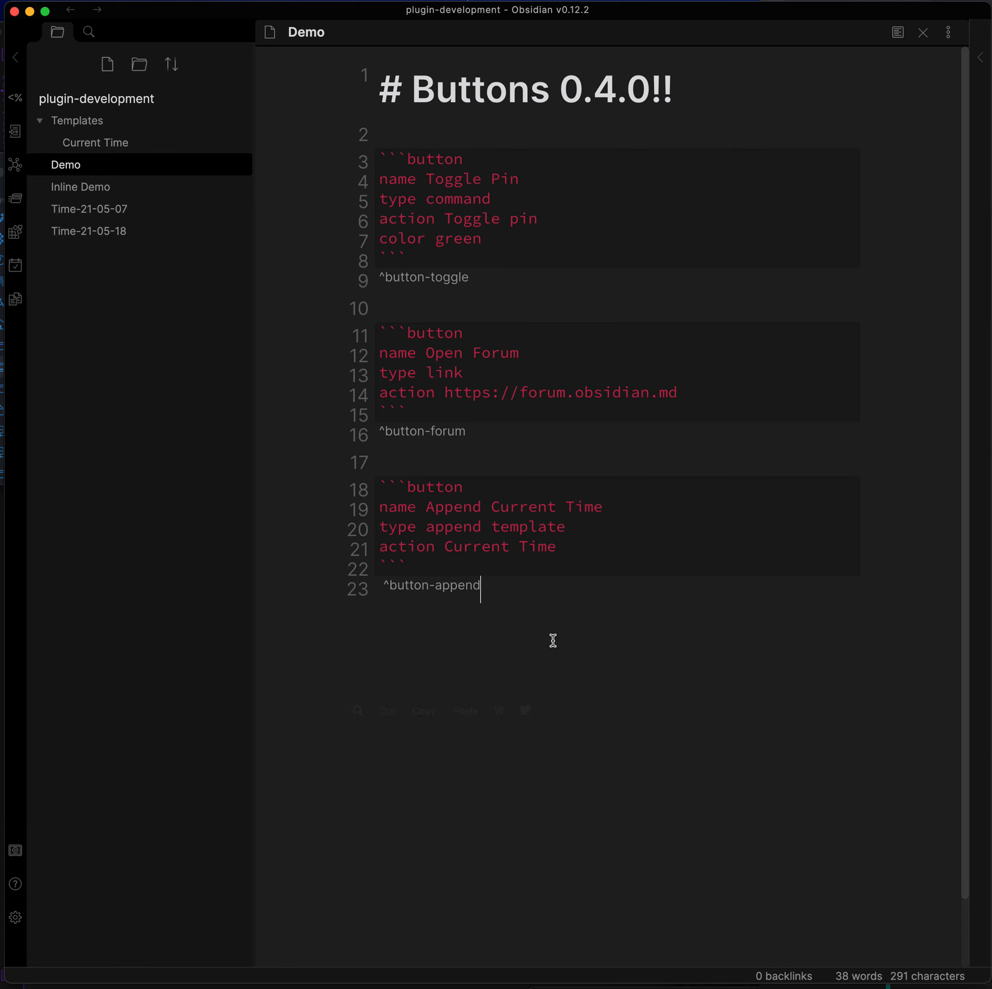
key(Return)
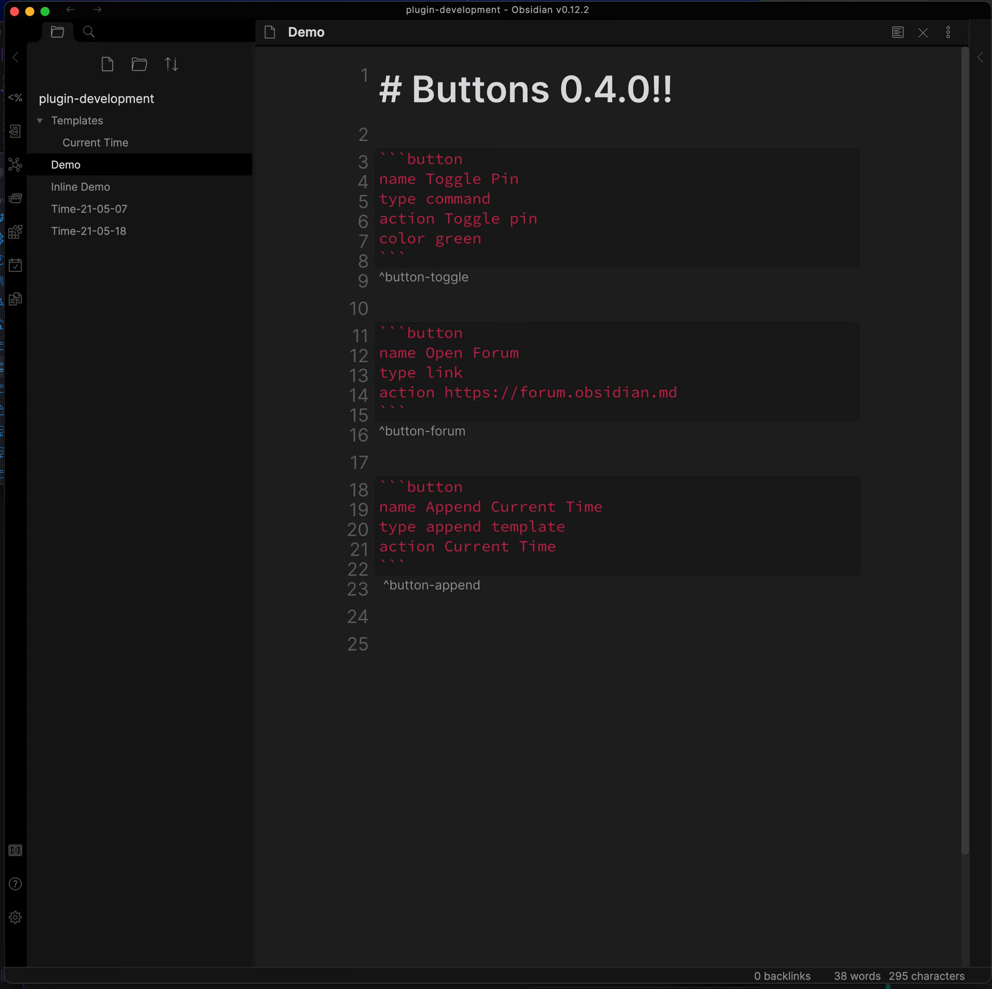
- Start a new button in Button Maker, named "Swaparoo" and of the Swap type
key(super+p)
text(butt)
key(Return)
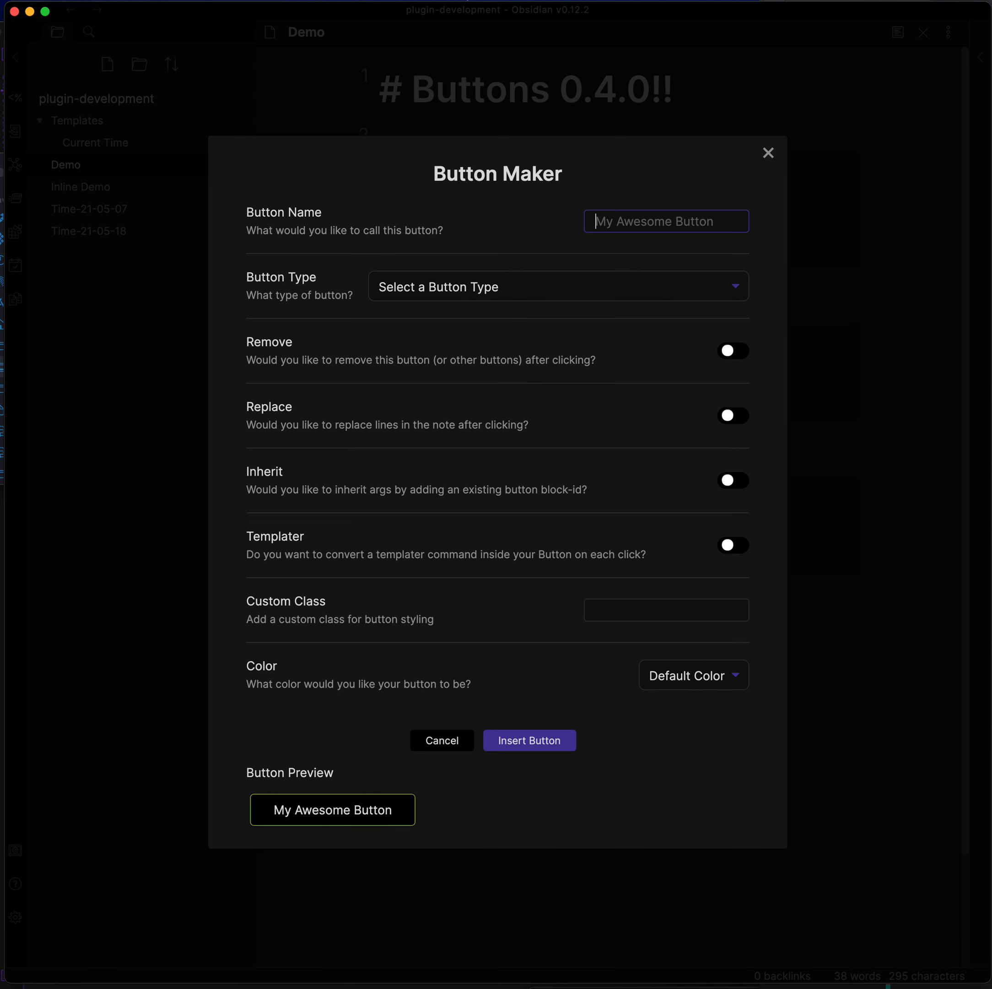
text(Swaparoo)
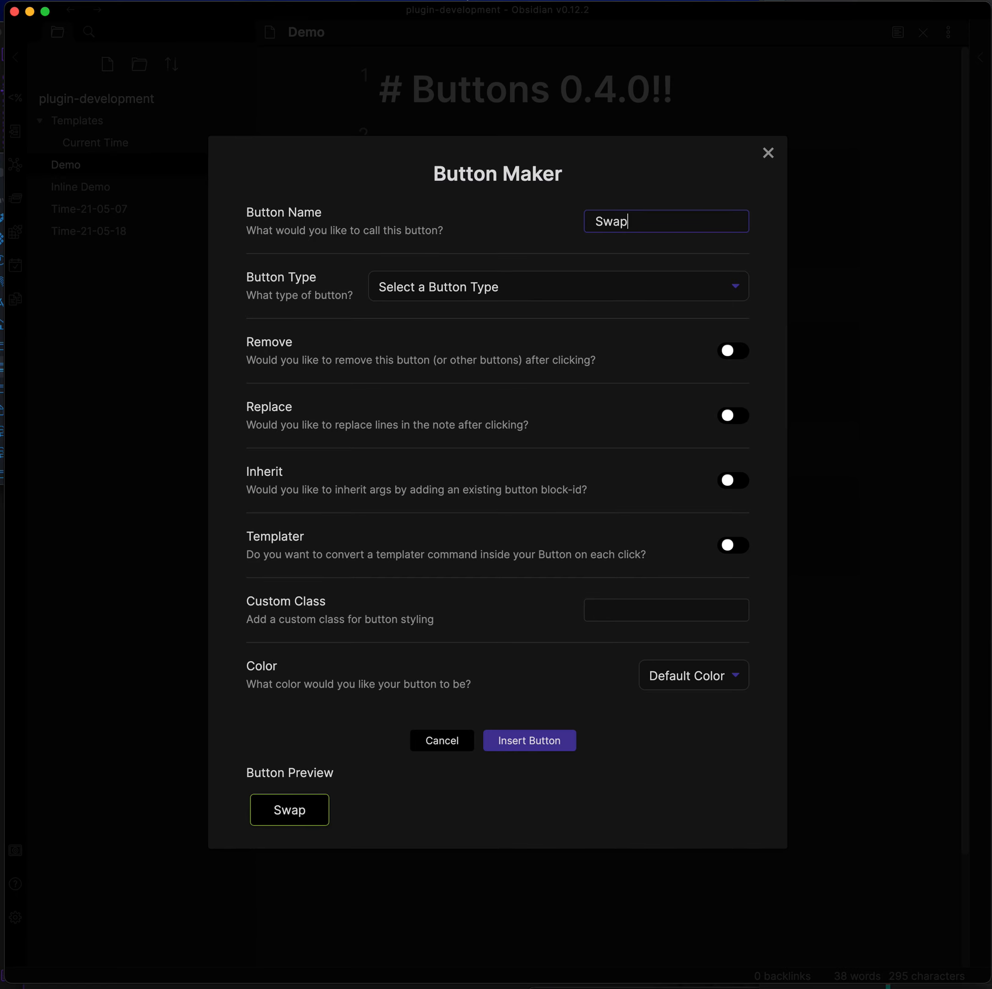
click(557, 287)
click(540, 430)
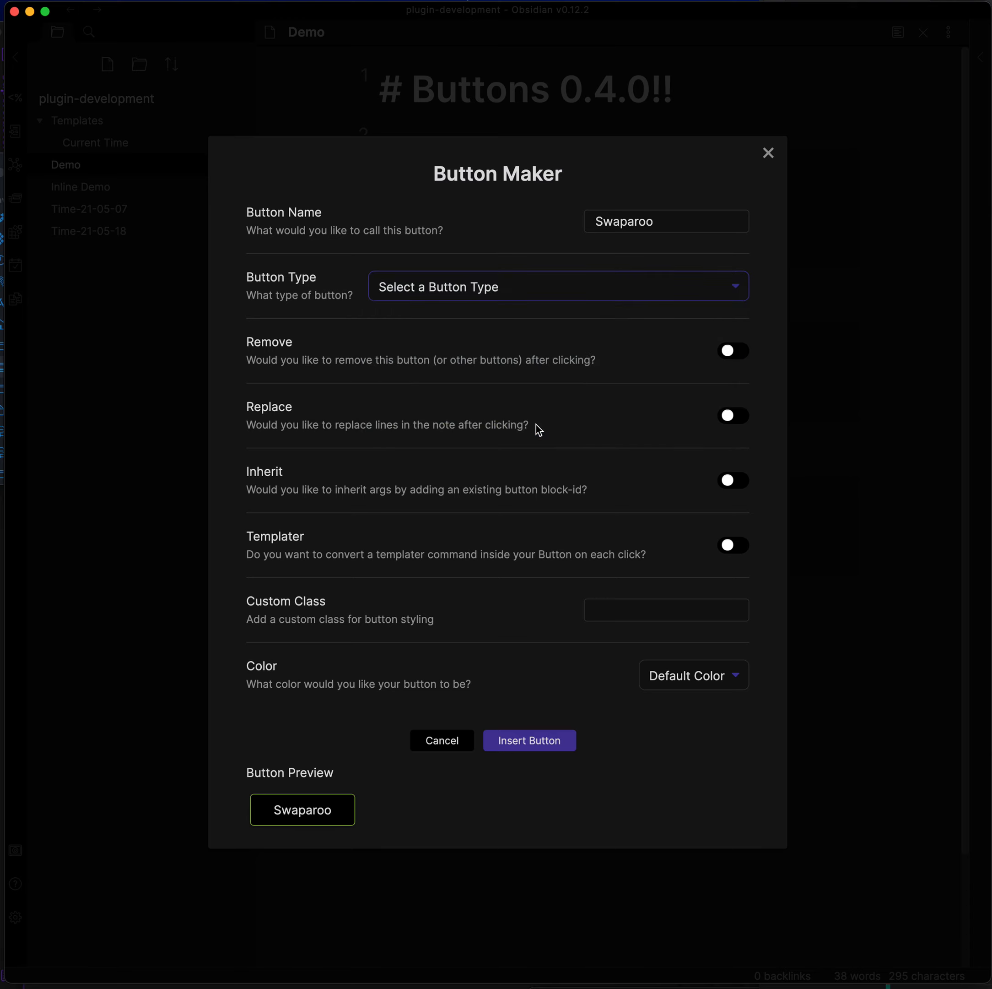
- Set the buttons included in the swap to [toggle,forum,append] and insert the Swaparoo button into the Demo note
click(605, 312)
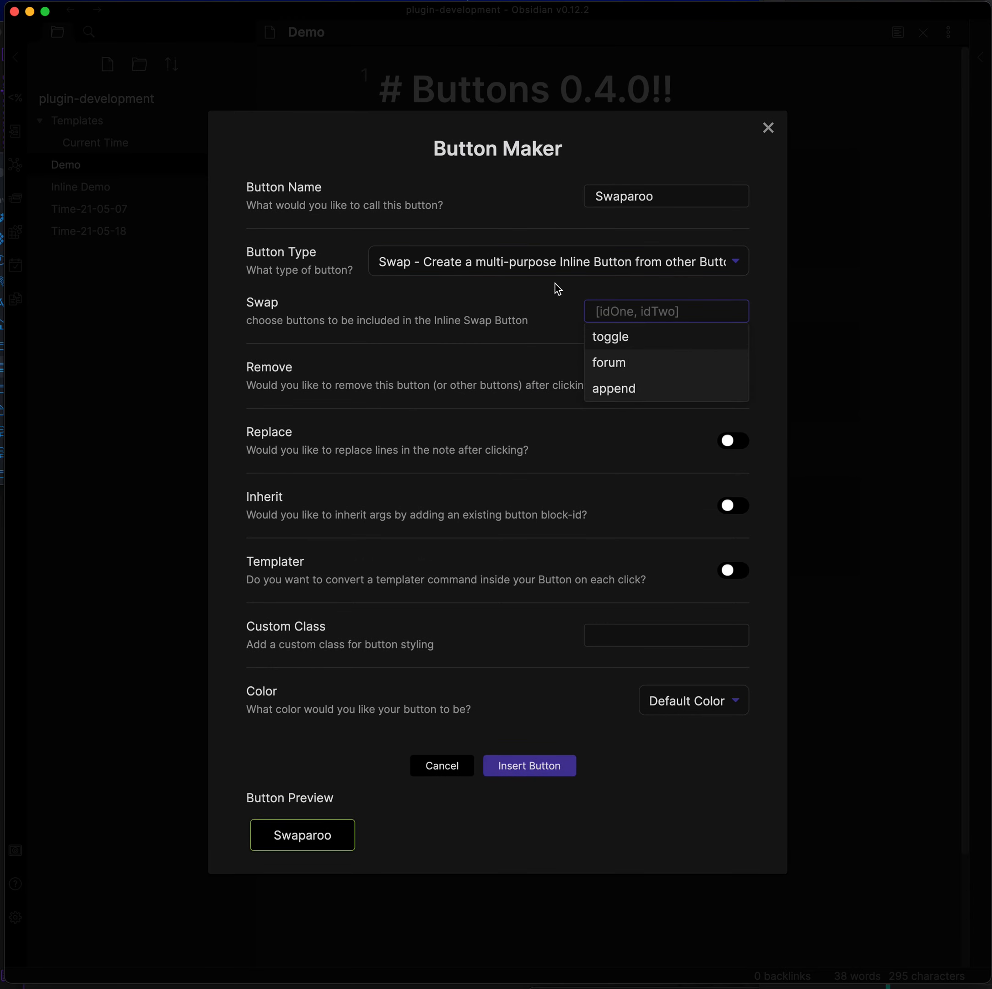
text([)
click(610, 338)
text(,)
click(647, 367)
text(,)
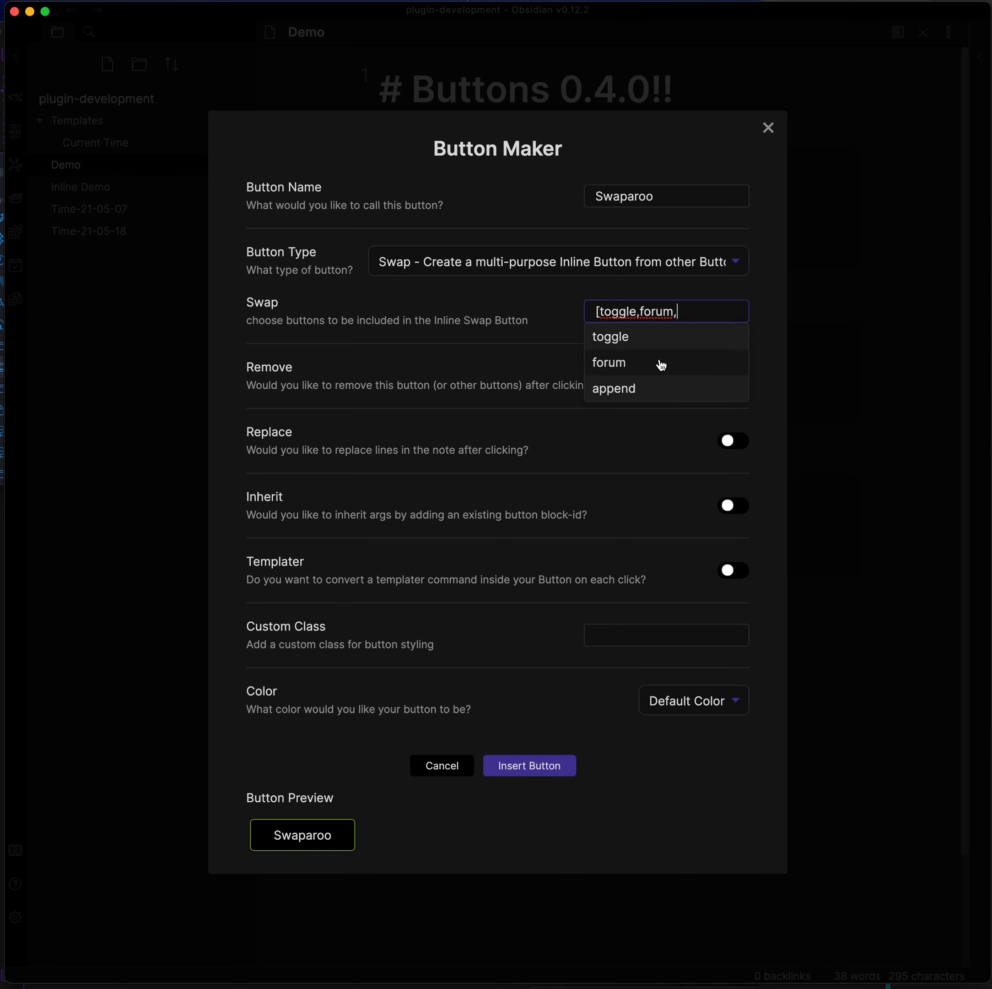
click(655, 392)
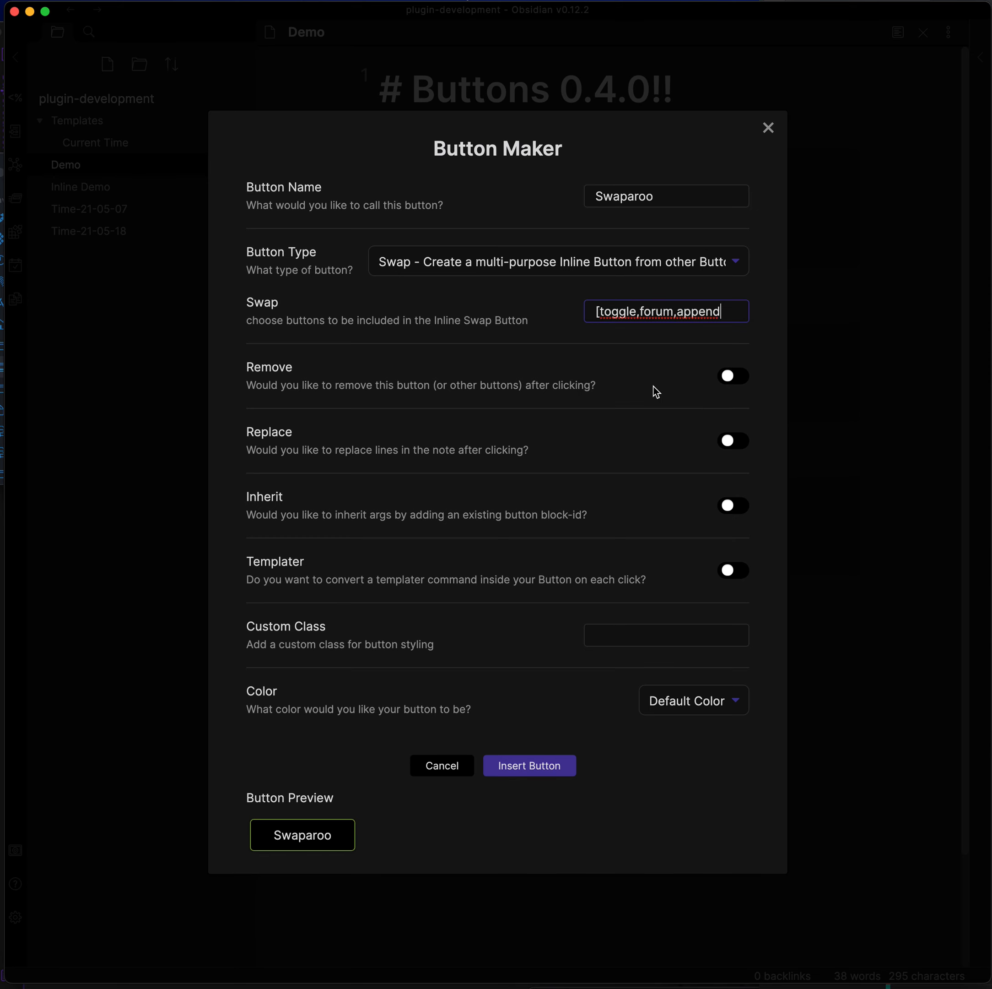
text(])
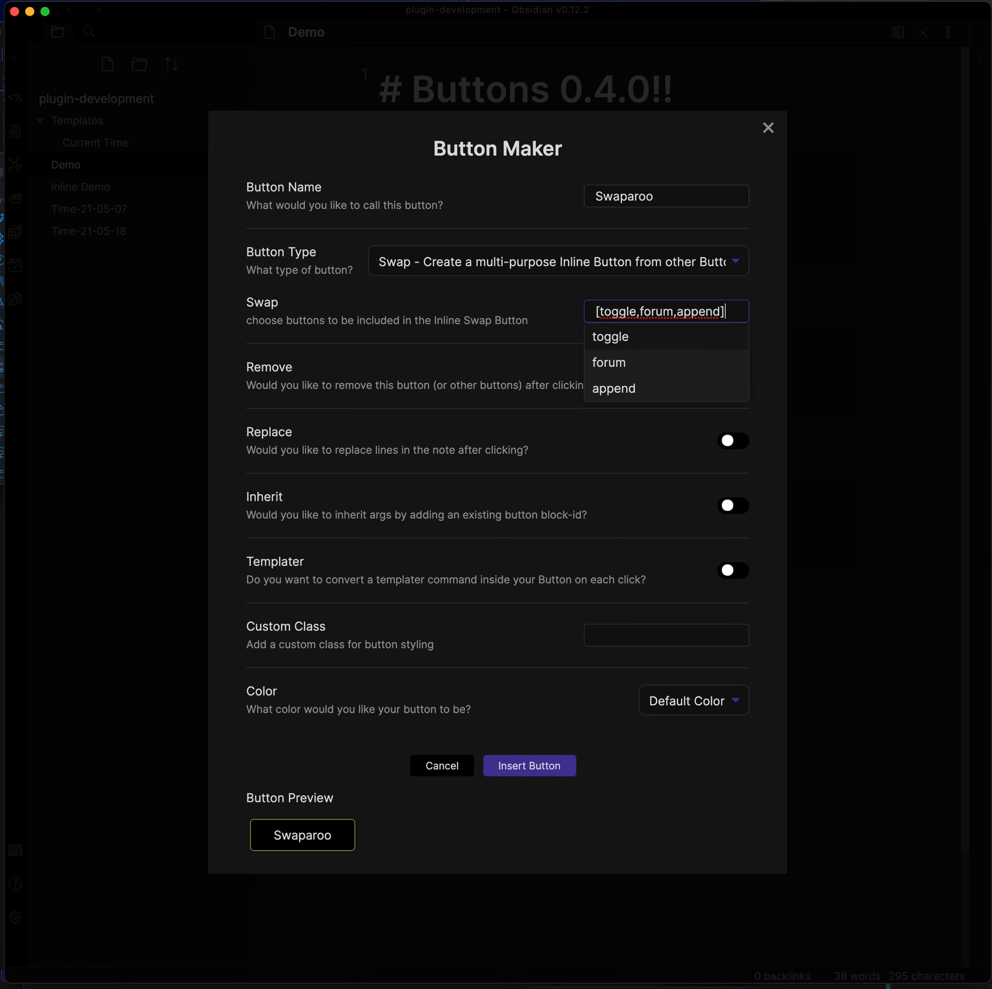
click(455, 377)
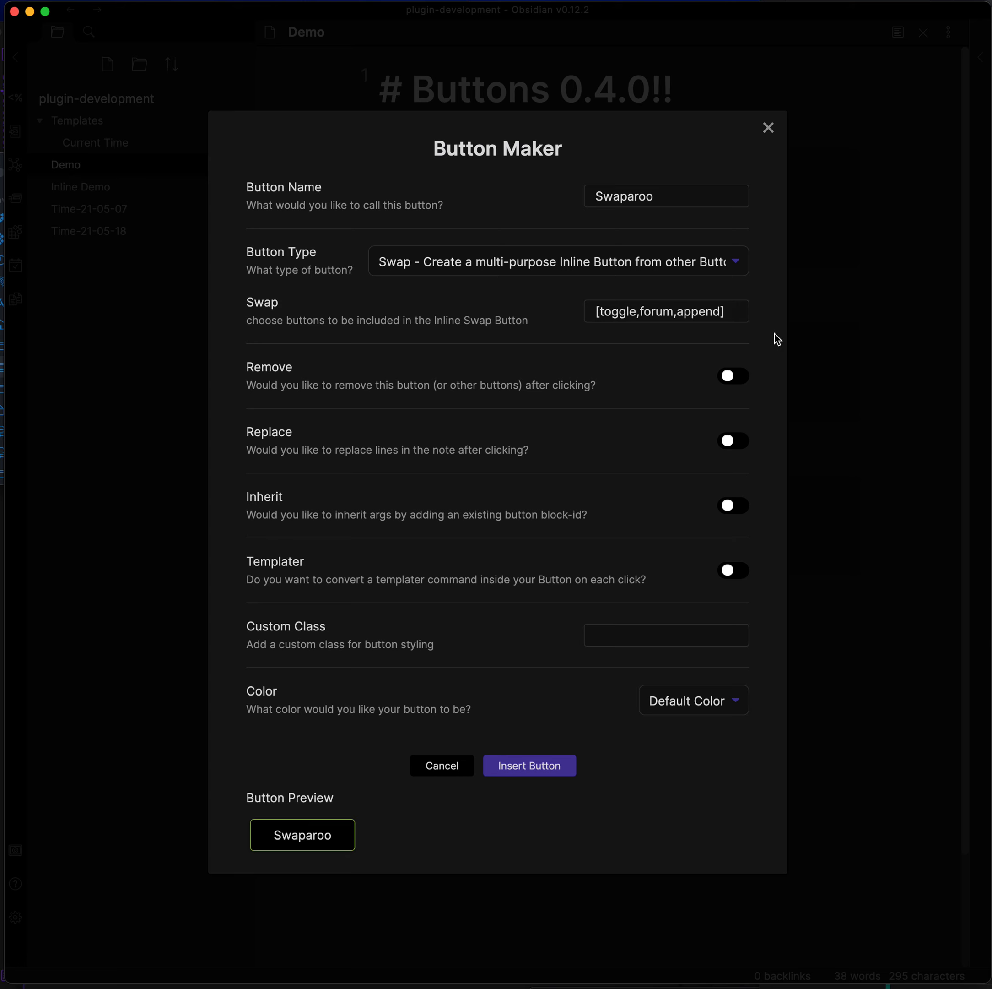
click(533, 772)
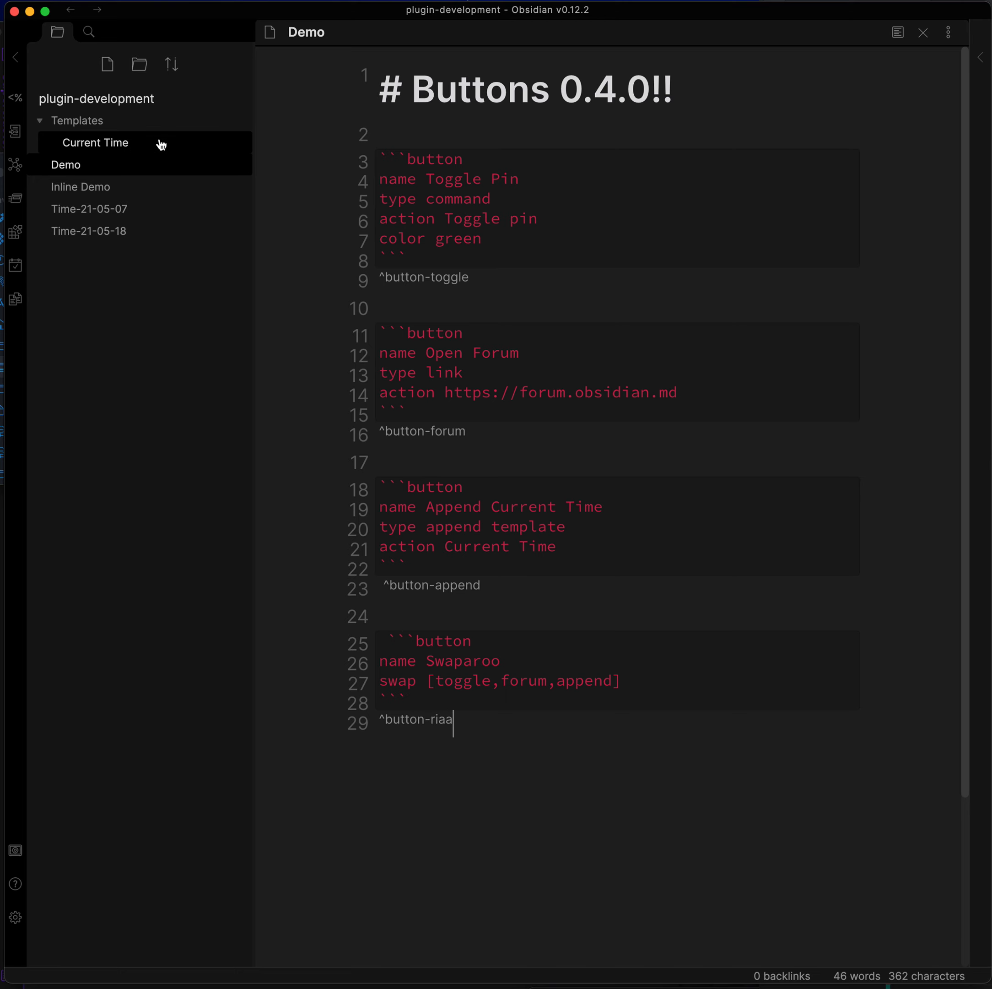
- Open the Inline Demo note and add two new lines below the existing inline toggle button line
click(123, 186)
click(459, 286)
key(Return)
key(Return)
key(cmd+p)
text(inx)
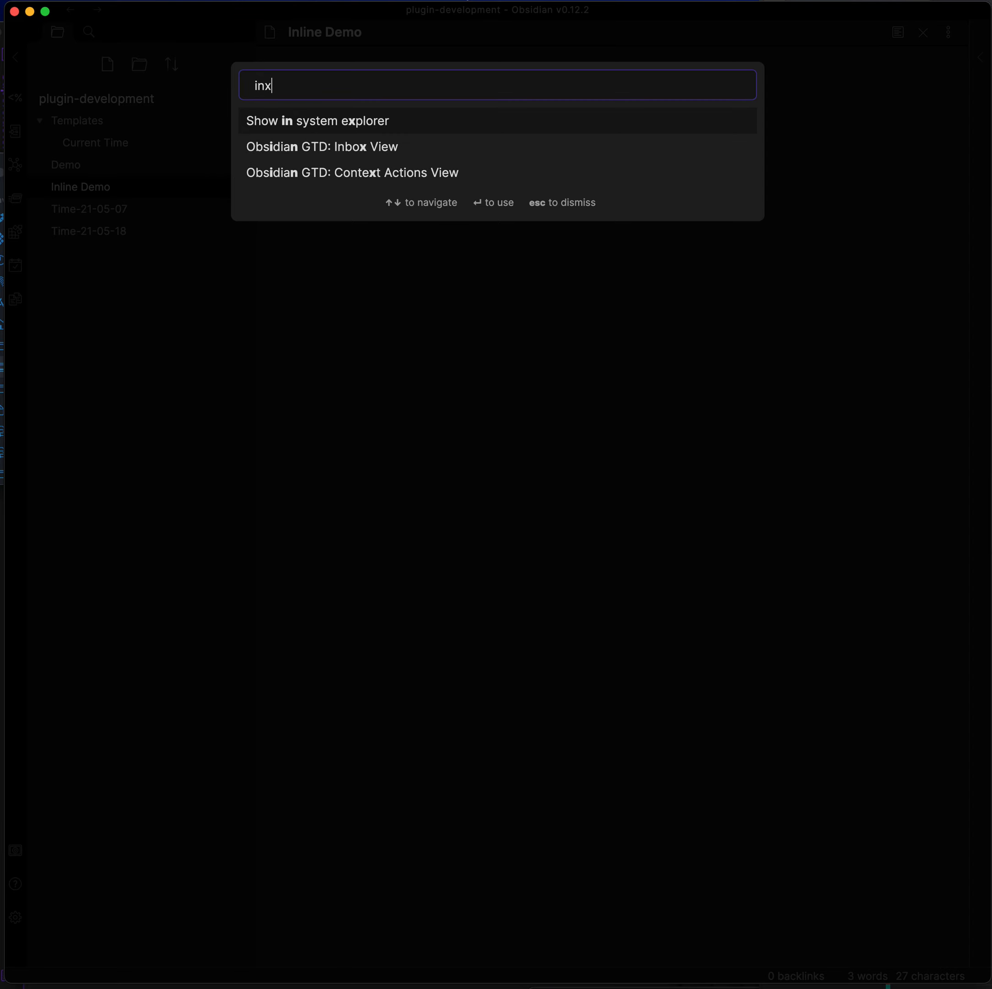
key(BackSpace)
key(BackSpace)
key(BackSpace)
key(Escape)
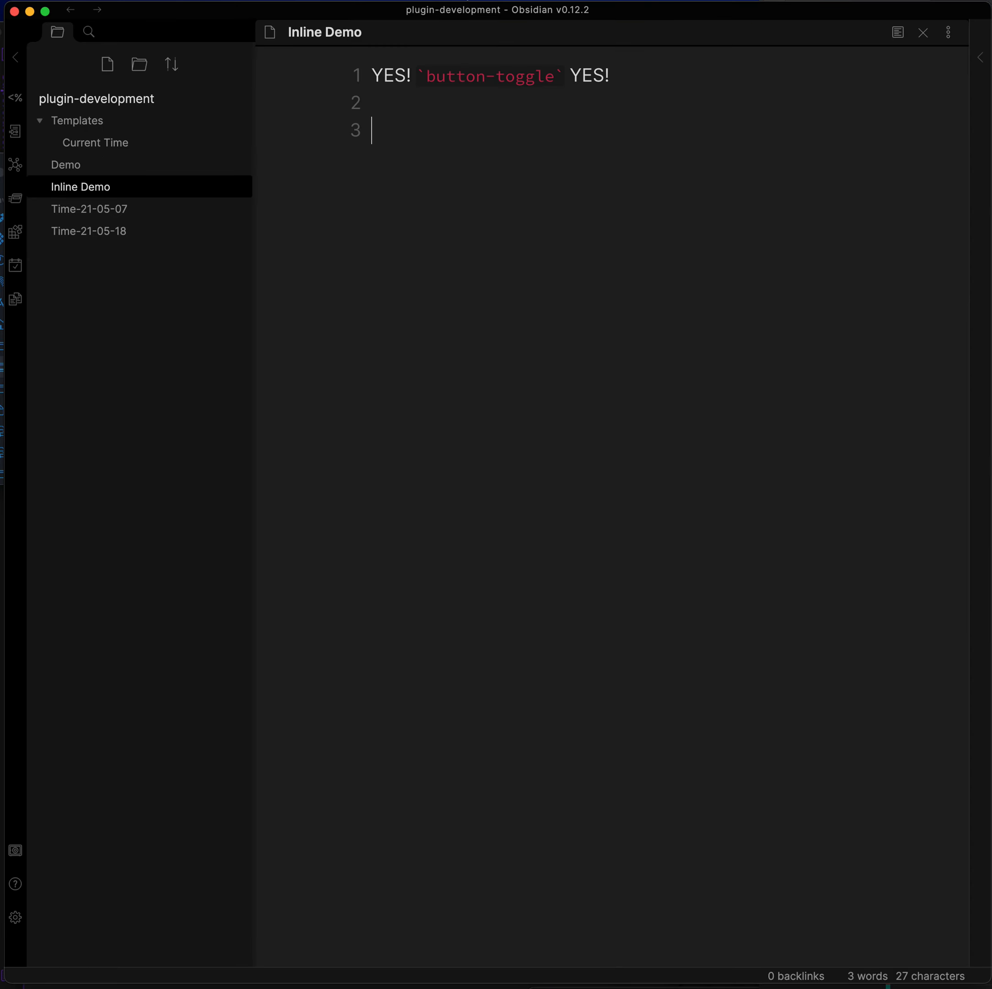
- In the Demo note, change the Swaparoo button's block ID to ^button-swap
click(75, 169)
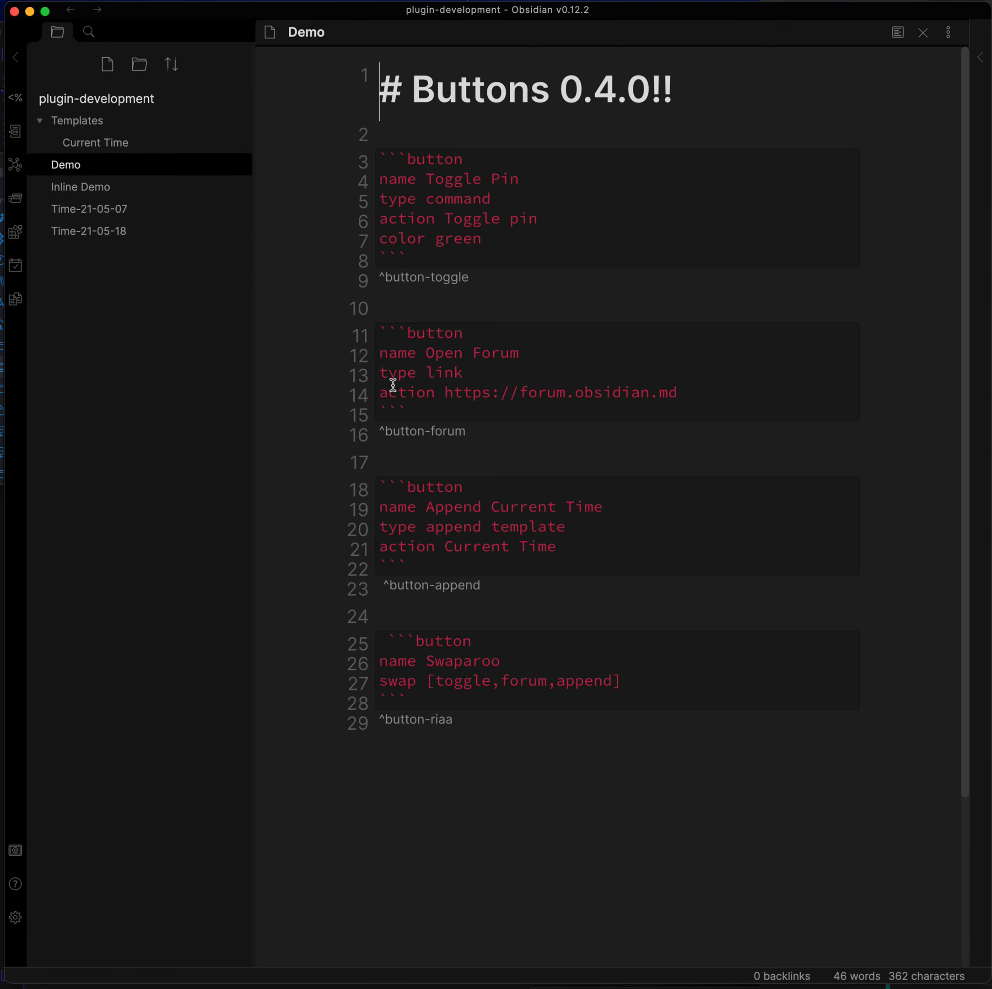
click(481, 725)
key(BackSpace)
key(BackSpace)
key(BackSpace)
text(swap)
- Add the inline button `button-swap` on line 3 of the Inline Demo note and show the note in preview
click(107, 188)
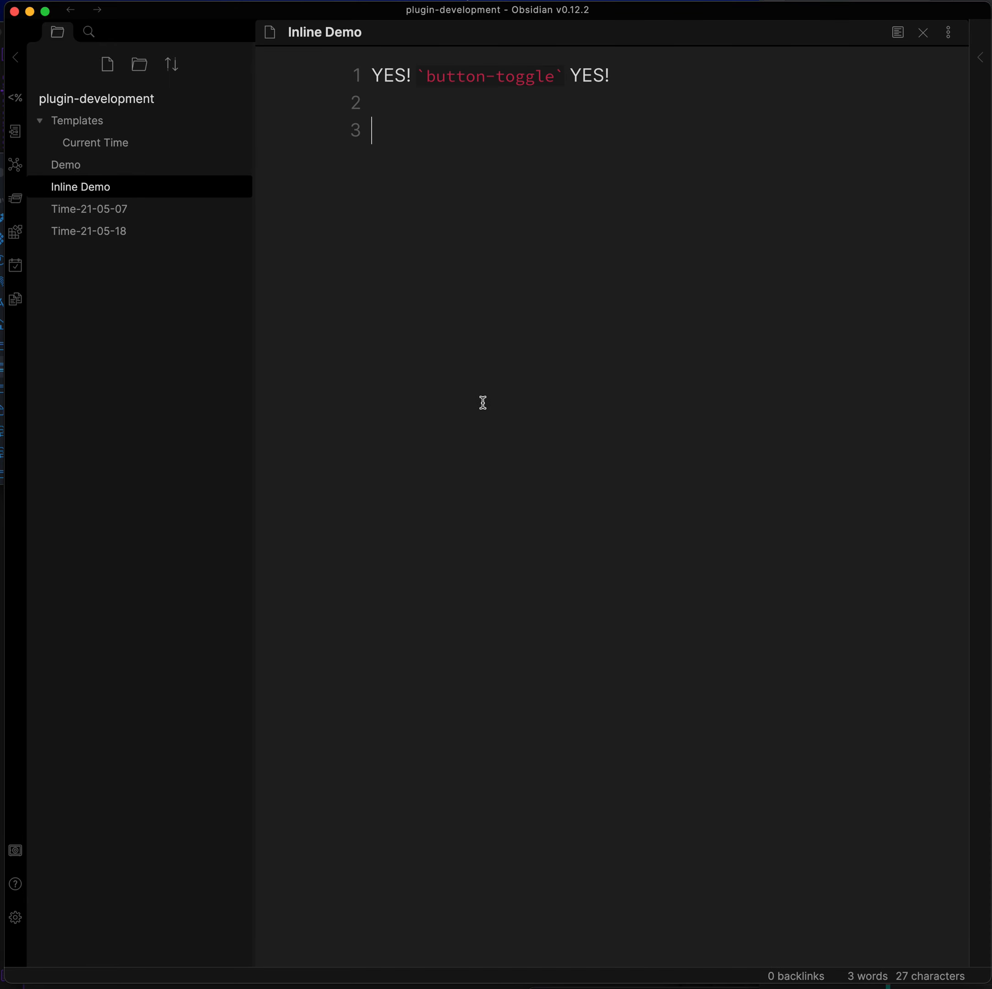
click(483, 402)
text(`button-)
text(swap)
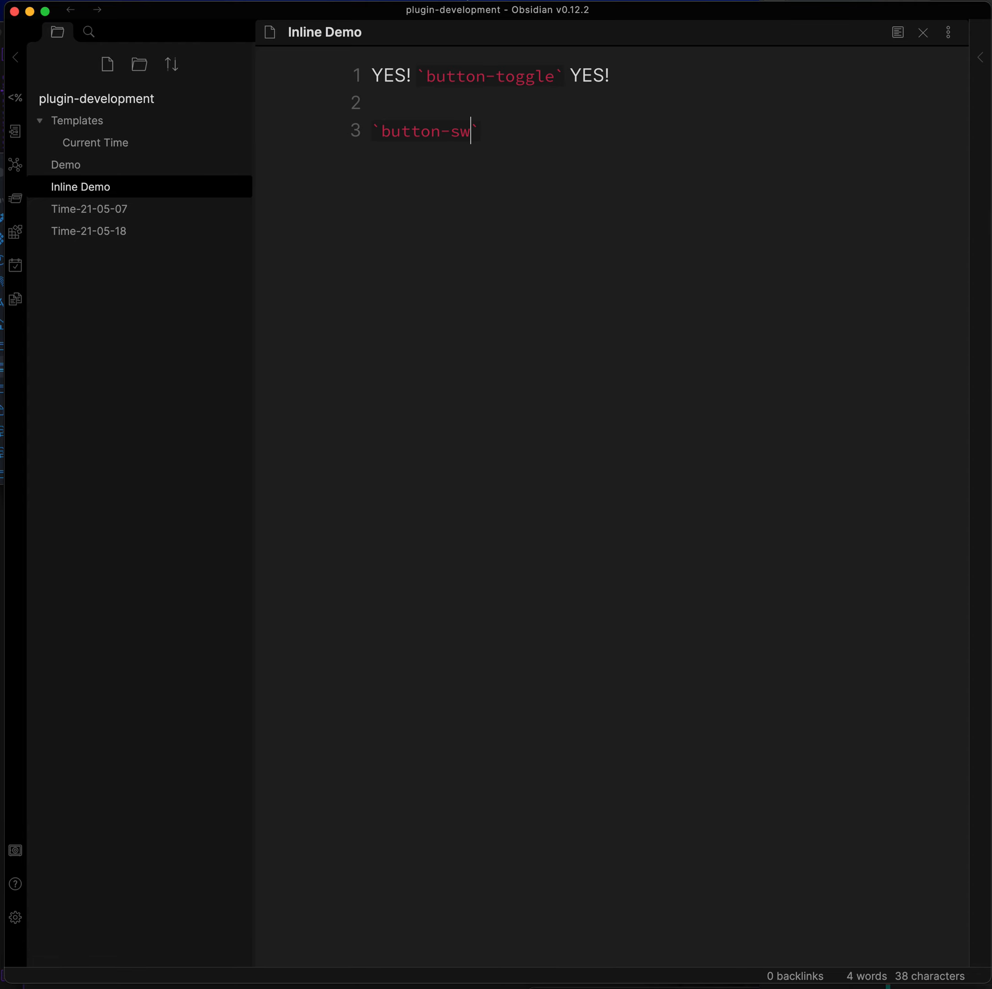
key(super+e)
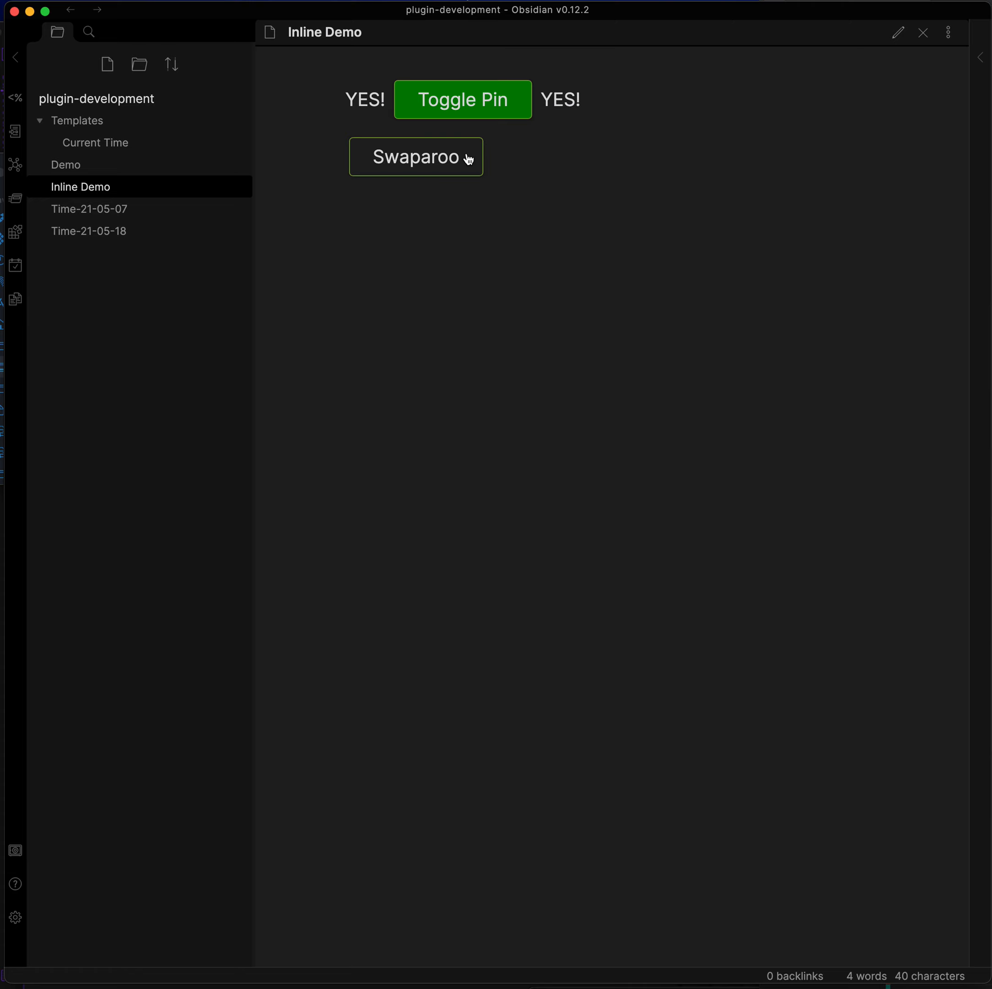
- Test the inline Swaparoo button by running it through its swapped actions, returning to the note after the forum opens
click(413, 162)
click(405, 162)
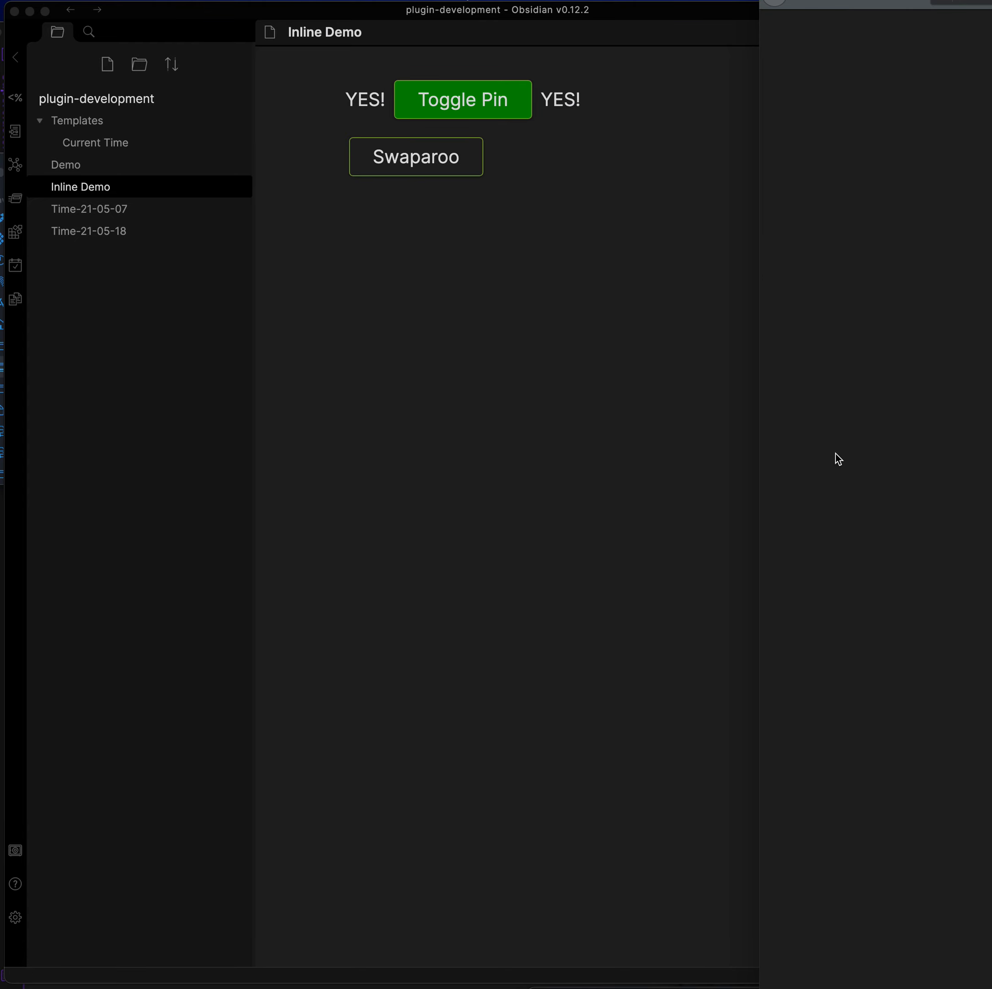
click(656, 439)
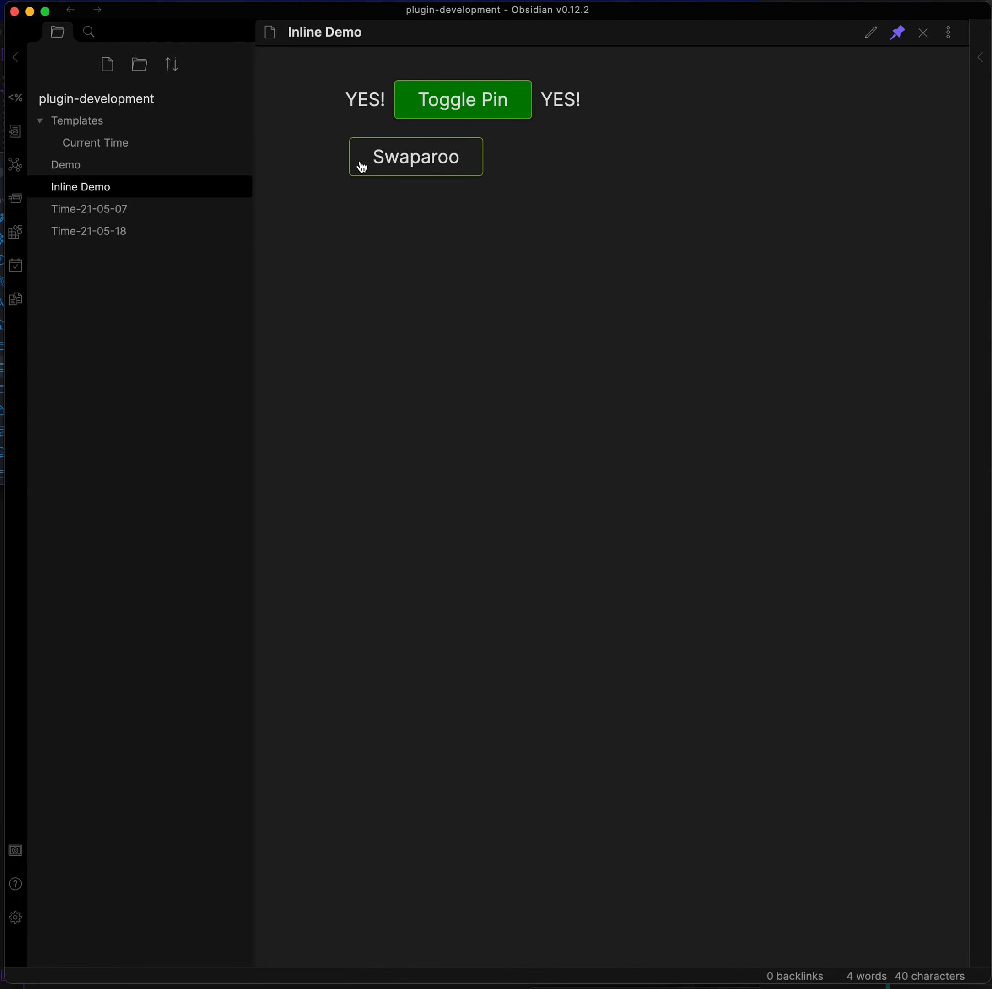
click(396, 162)
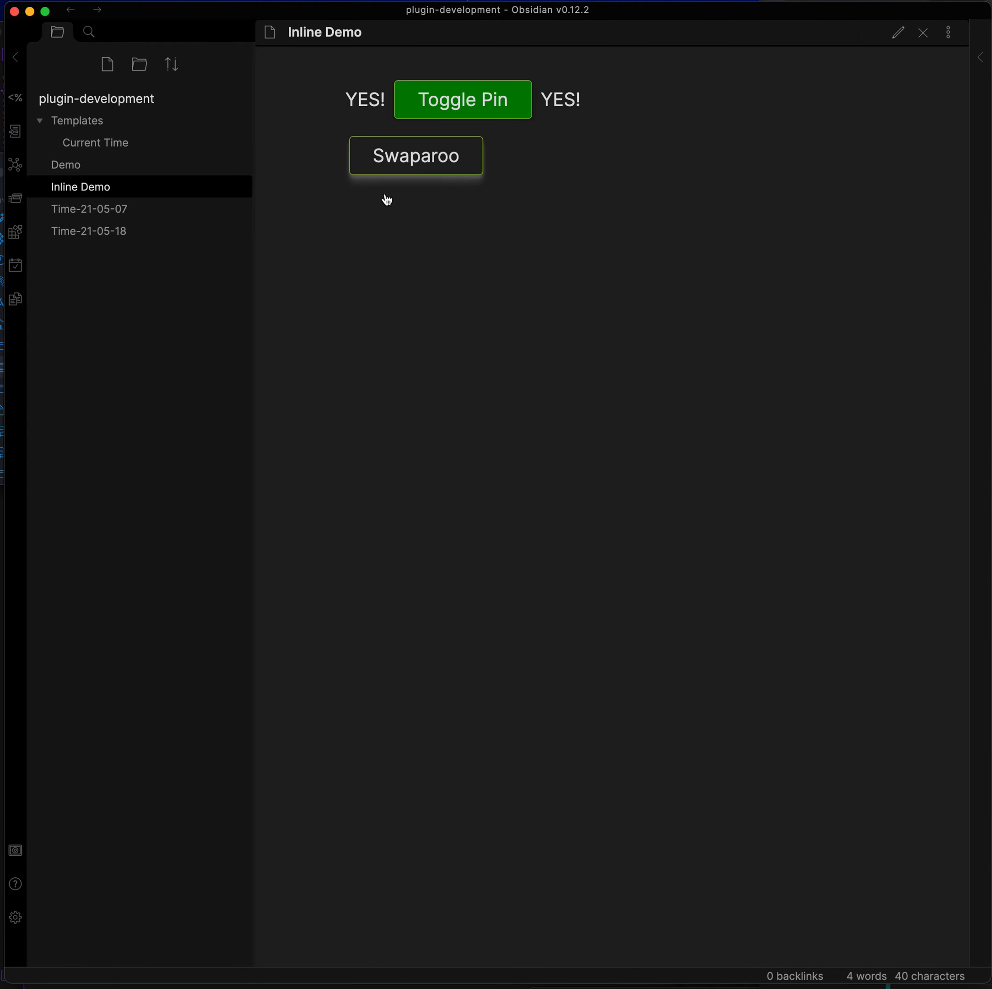
- Examine the append and Swaparoo button definitions in the Demo note's source
click(83, 167)
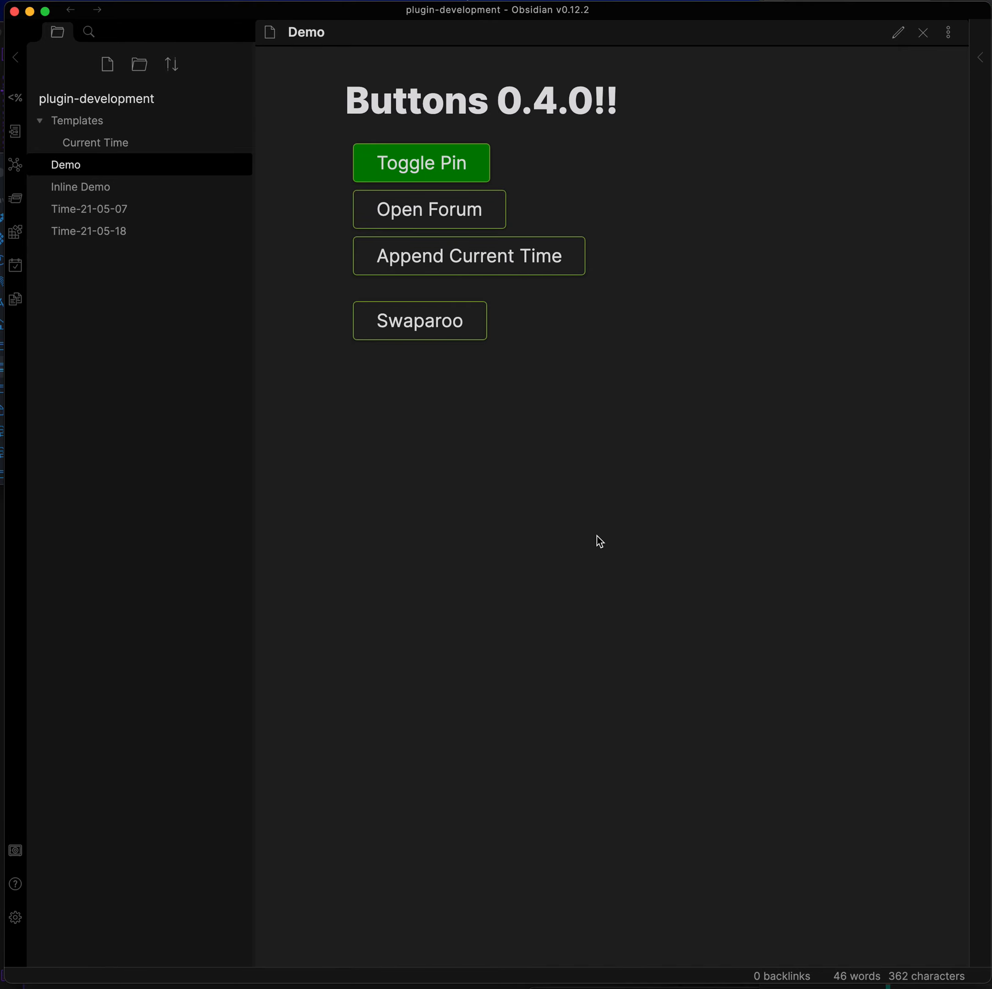
key(super+e)
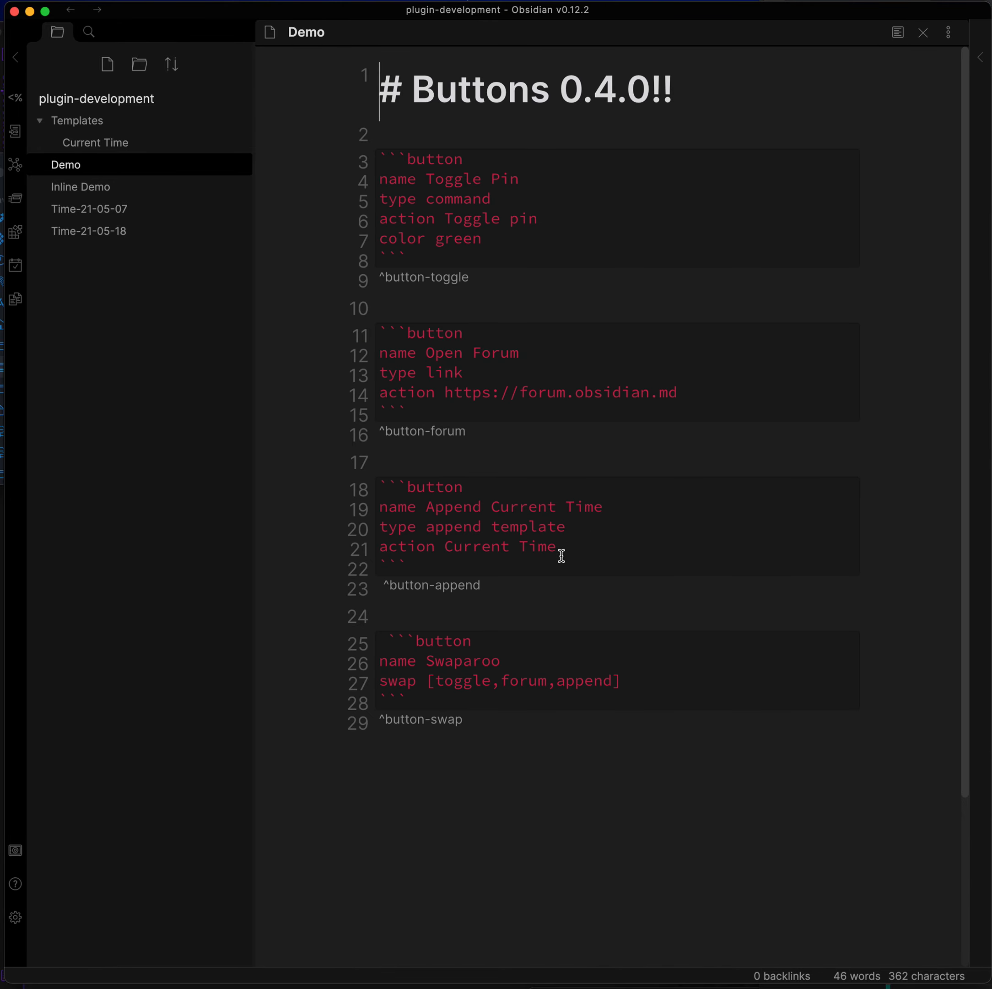
click(552, 597)
click(628, 687)
click(608, 758)
- Add two new lines below the inline `button-swap` in the Inline Demo note and return to preview
click(81, 186)
click(449, 466)
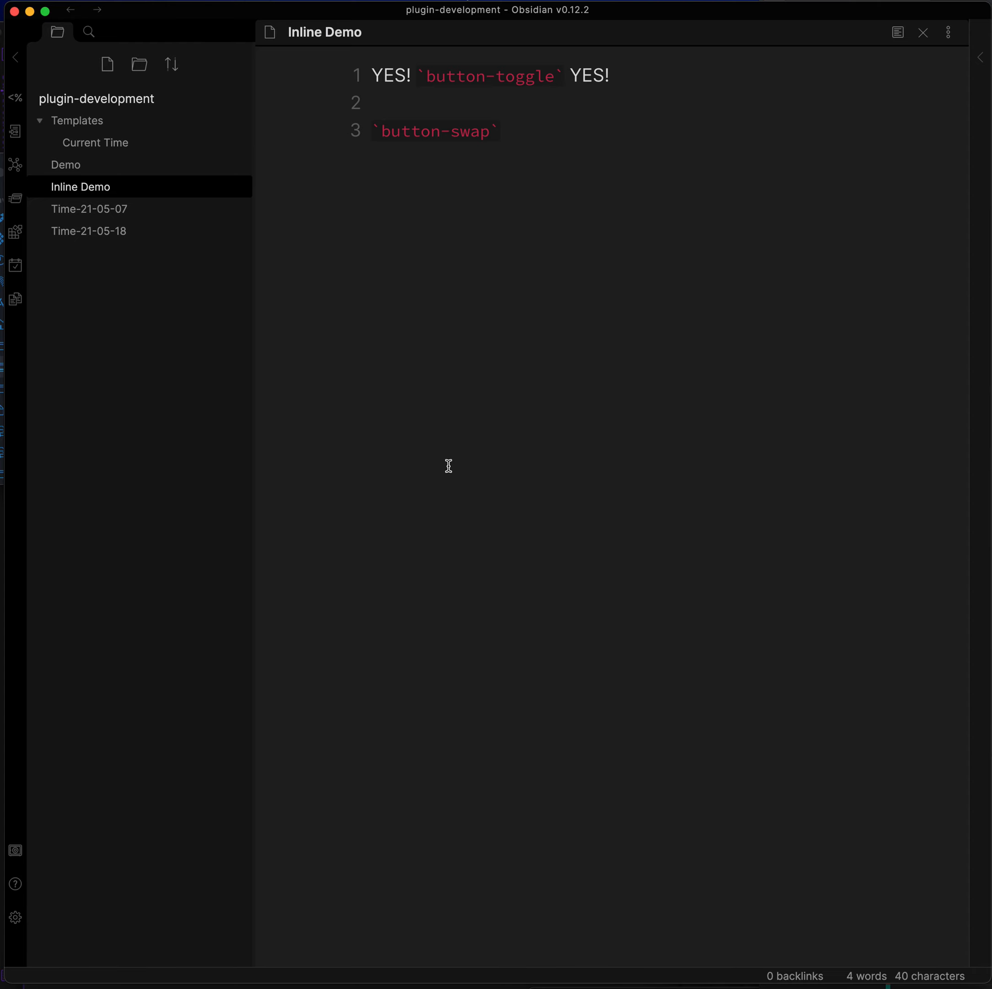
key(Return)
key(Return)
key(super+e)
- Run the inline Swaparoo button through its sequence again to check whether the template gets appended
click(414, 160)
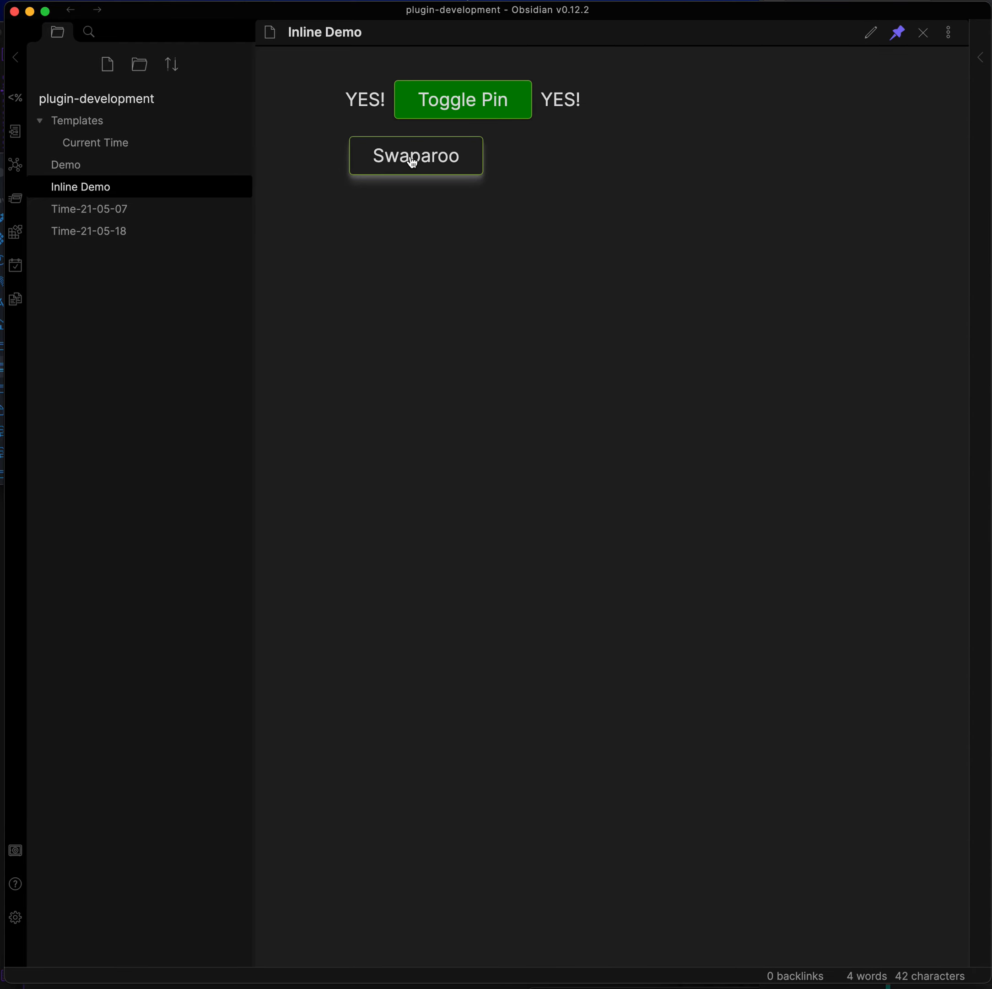
click(425, 164)
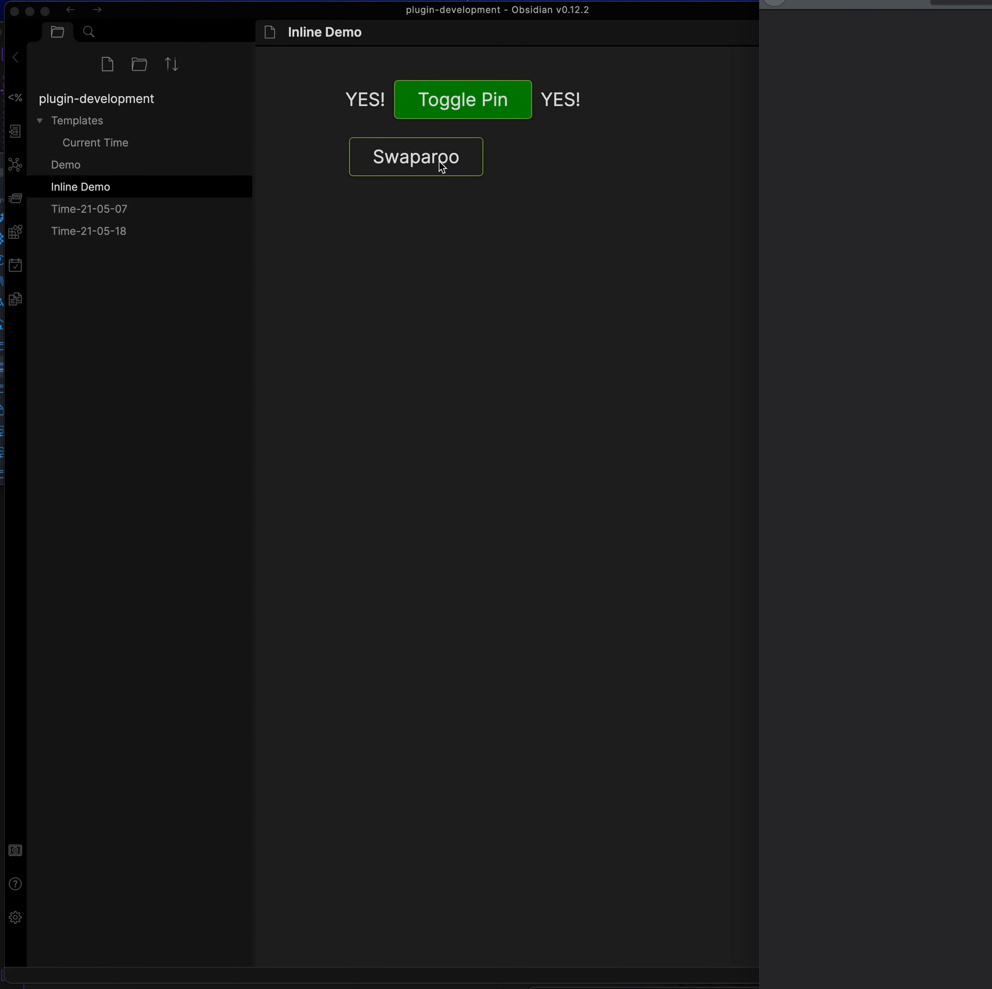
click(450, 269)
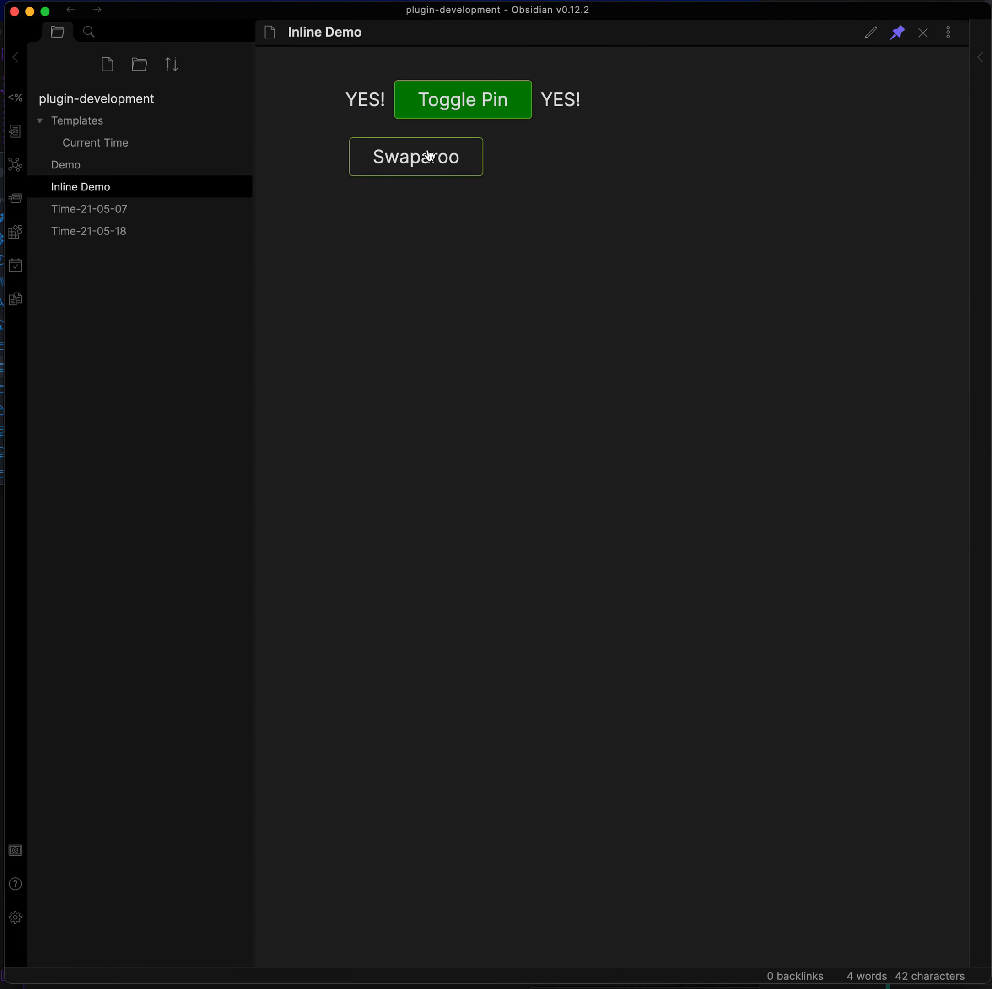
click(429, 159)
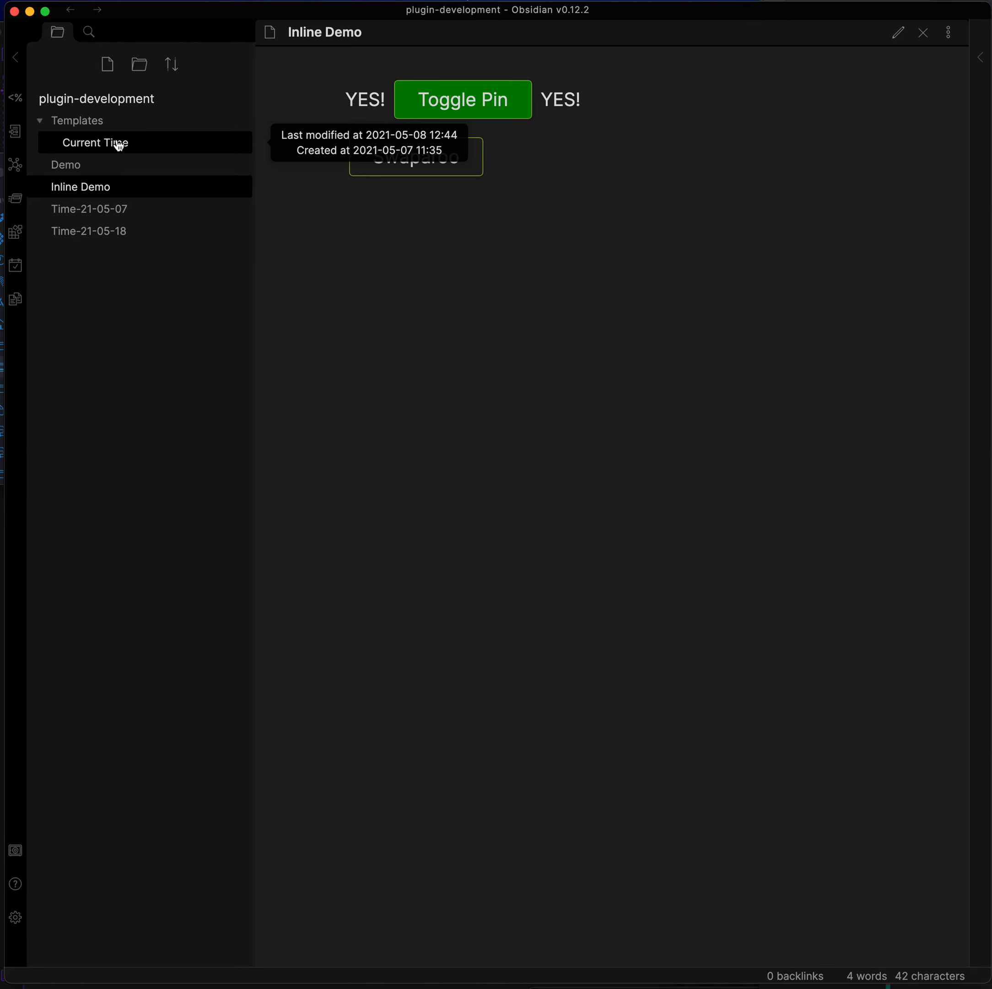
- In the Demo note's source, add a blank line above the Swaparoo block and two below ^button-swap, and return to preview
click(108, 166)
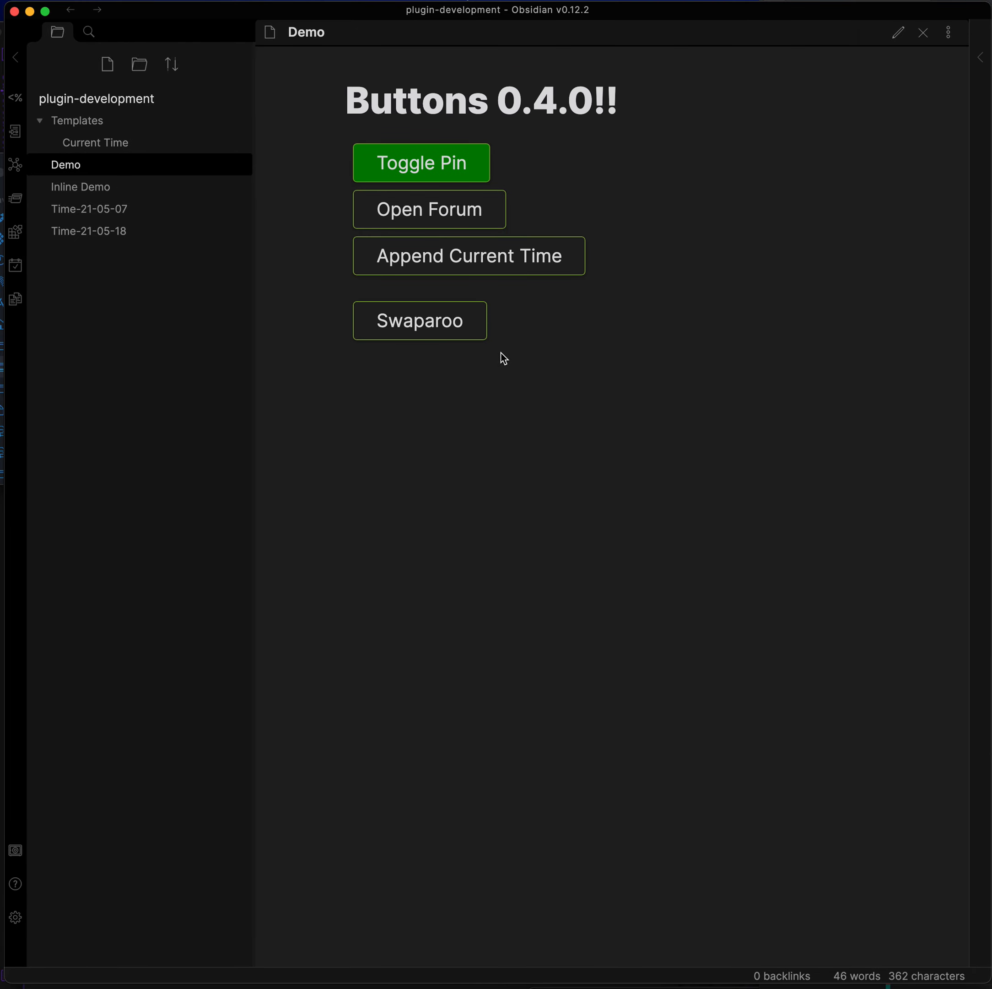
key(super+e)
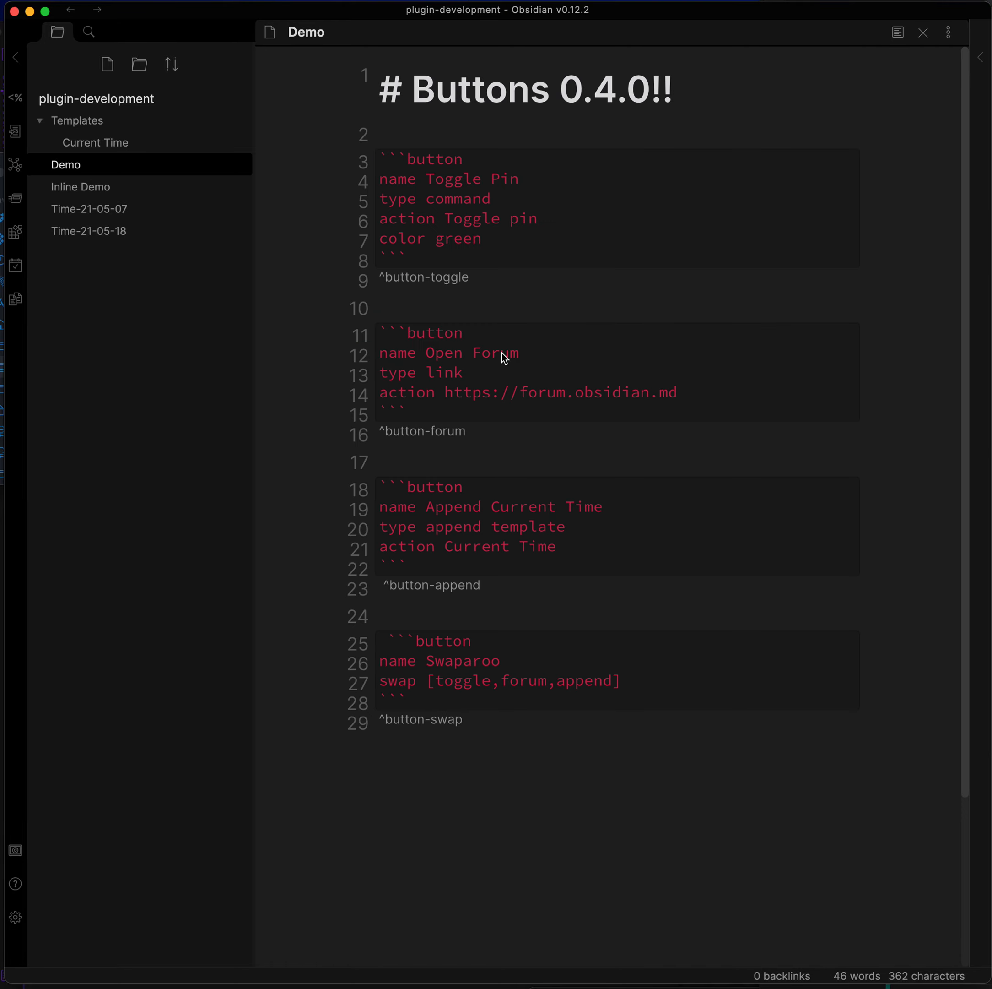
click(389, 458)
click(504, 583)
key(Return)
click(514, 769)
key(Return)
key(Return)
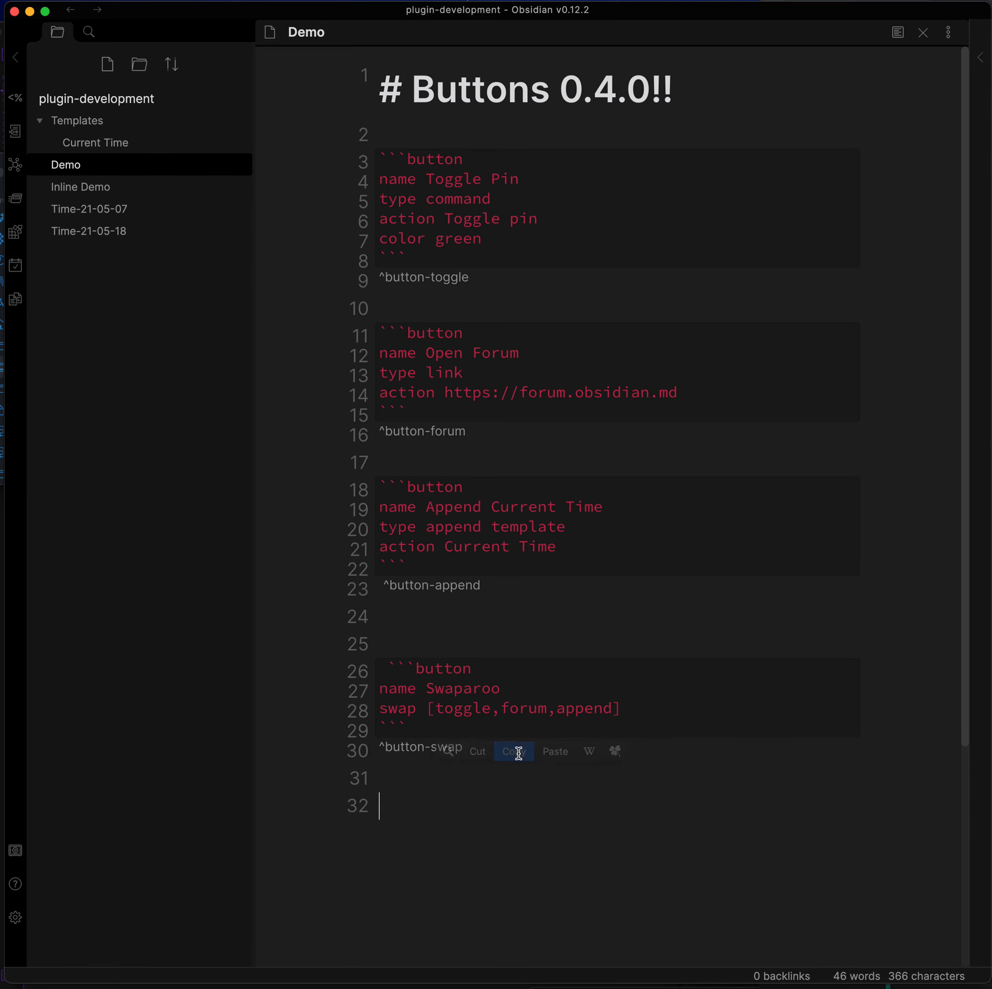
key(super+e)
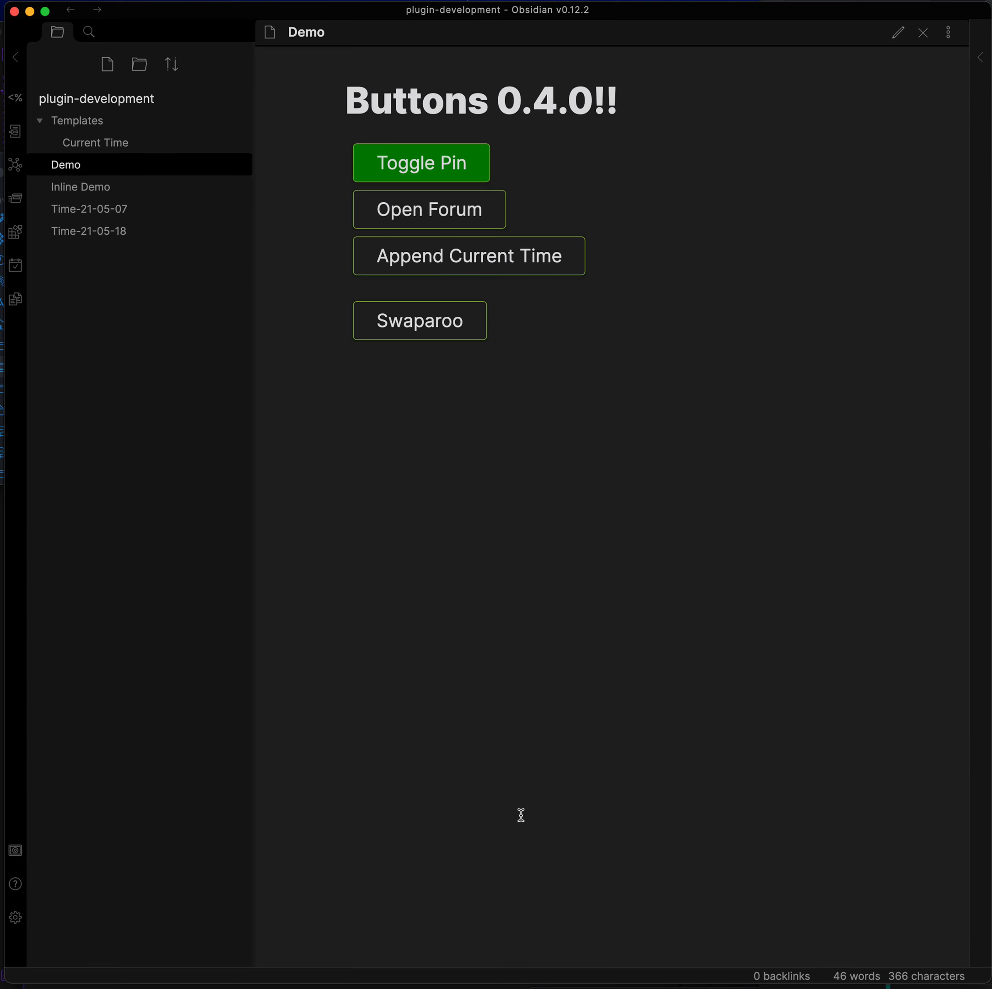
- Retest the Swaparoo button's sequence of actions in the Inline Demo note
click(93, 189)
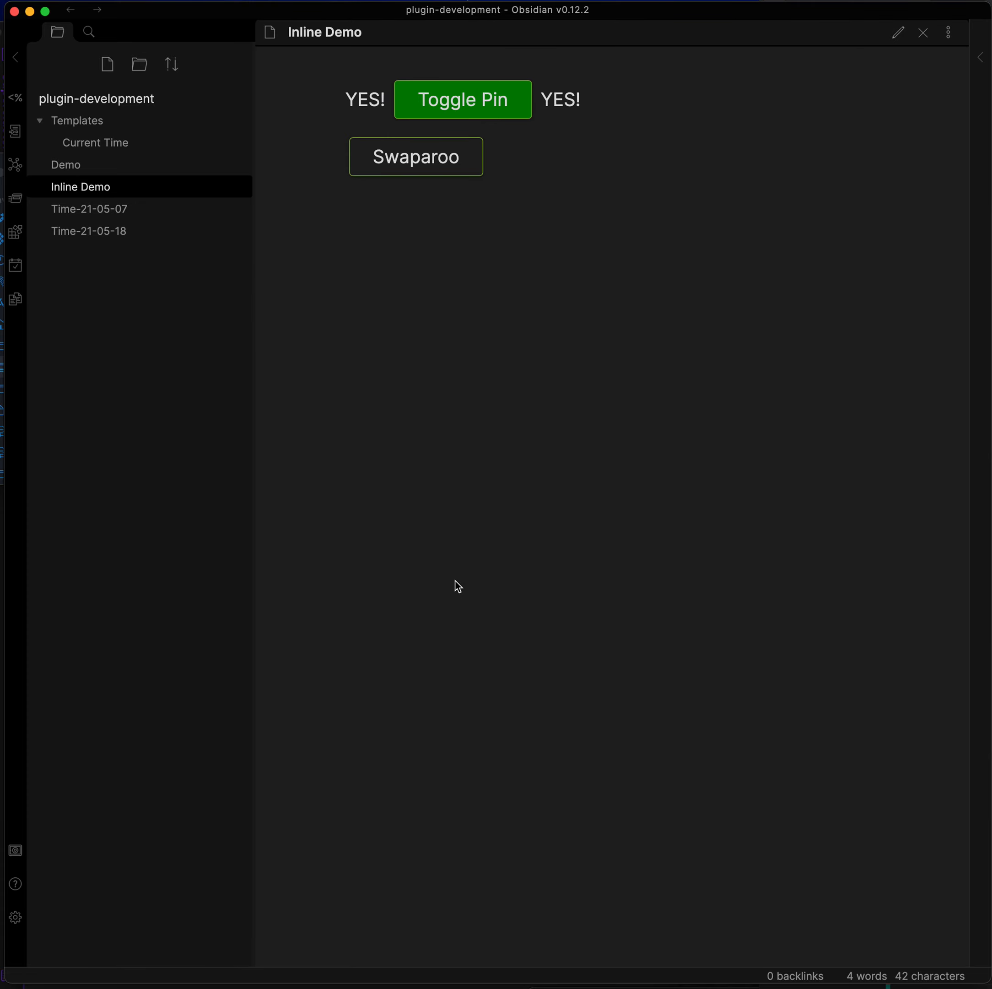
click(429, 161)
click(430, 163)
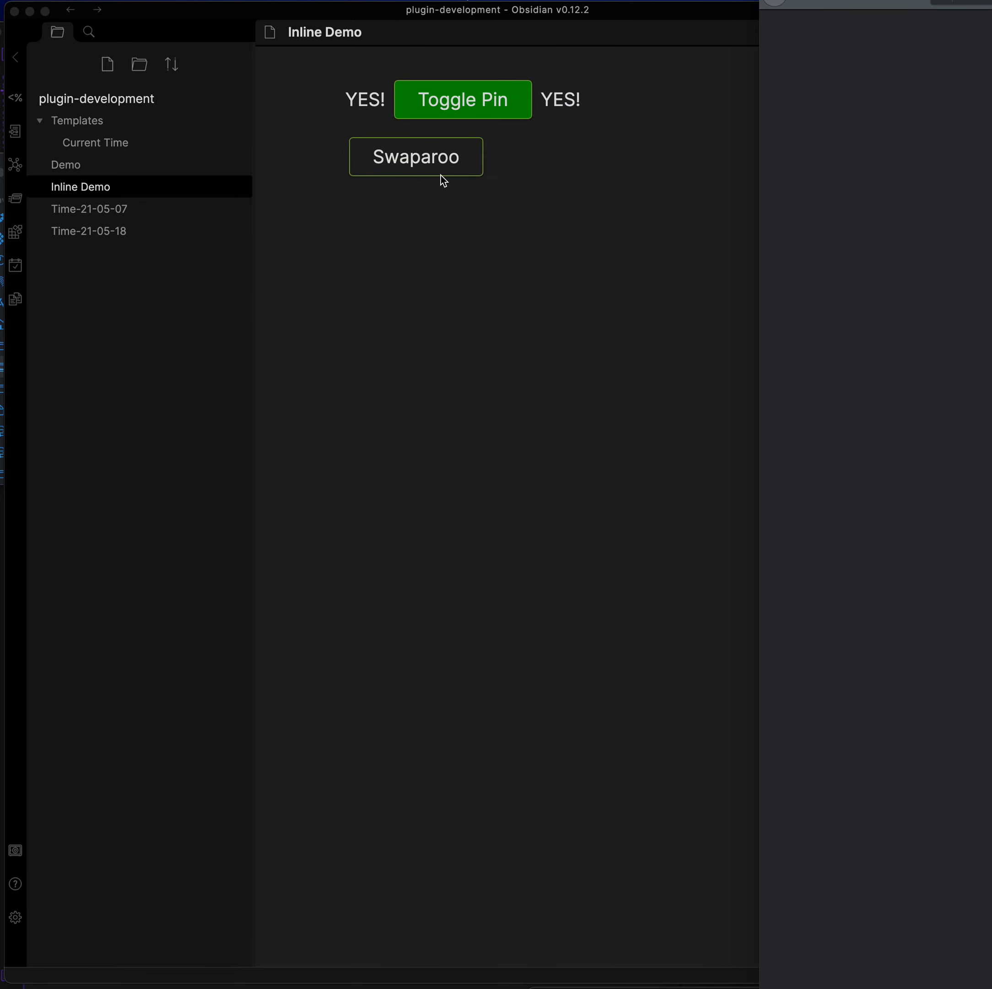
click(435, 169)
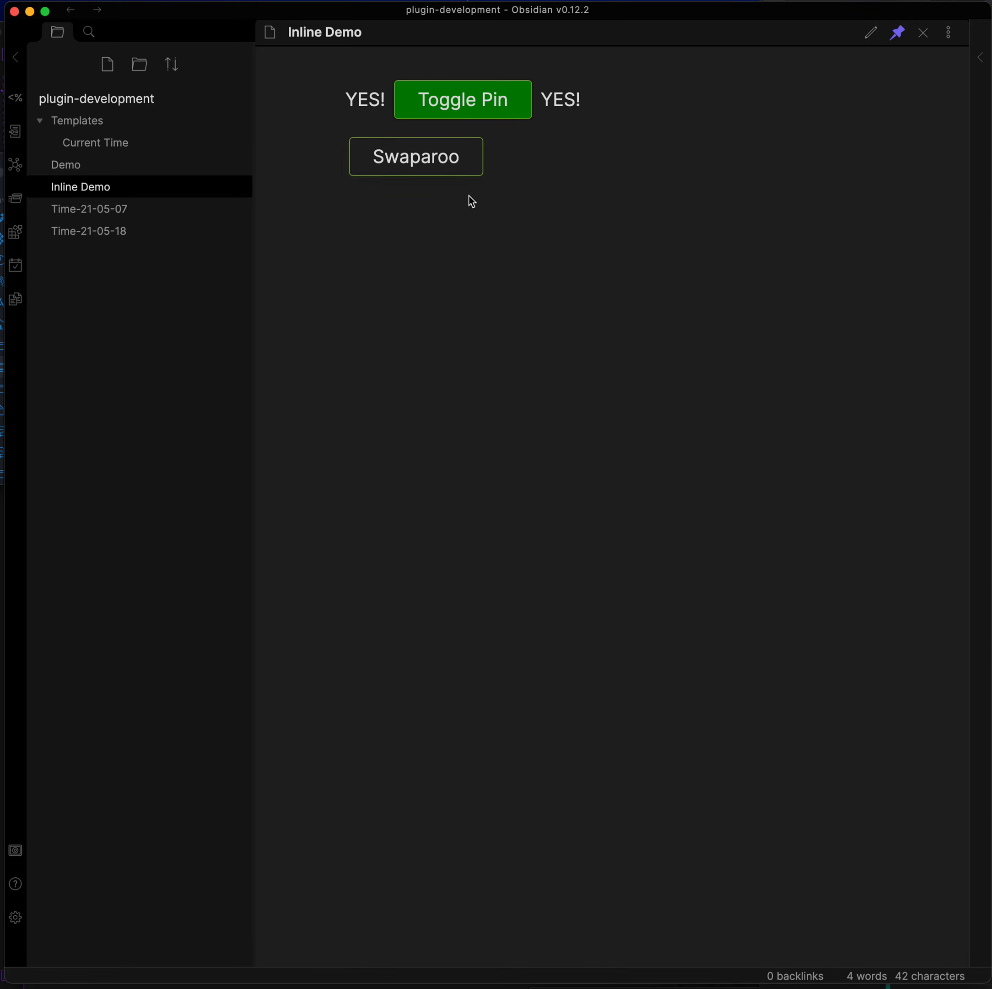
- In the Demo note, remove forum from the Swaparoo button's swap list so it reads [toggle,append]
click(131, 164)
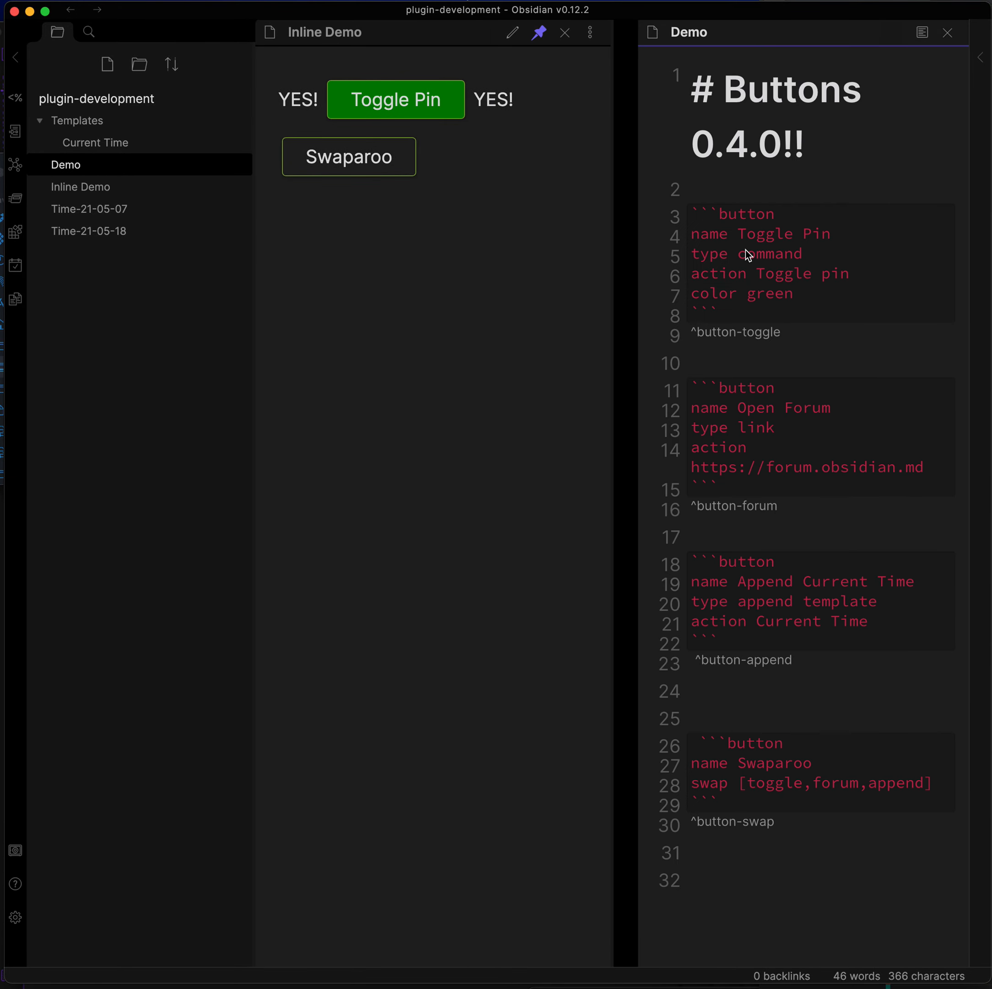
drag(868, 783, 816, 783)
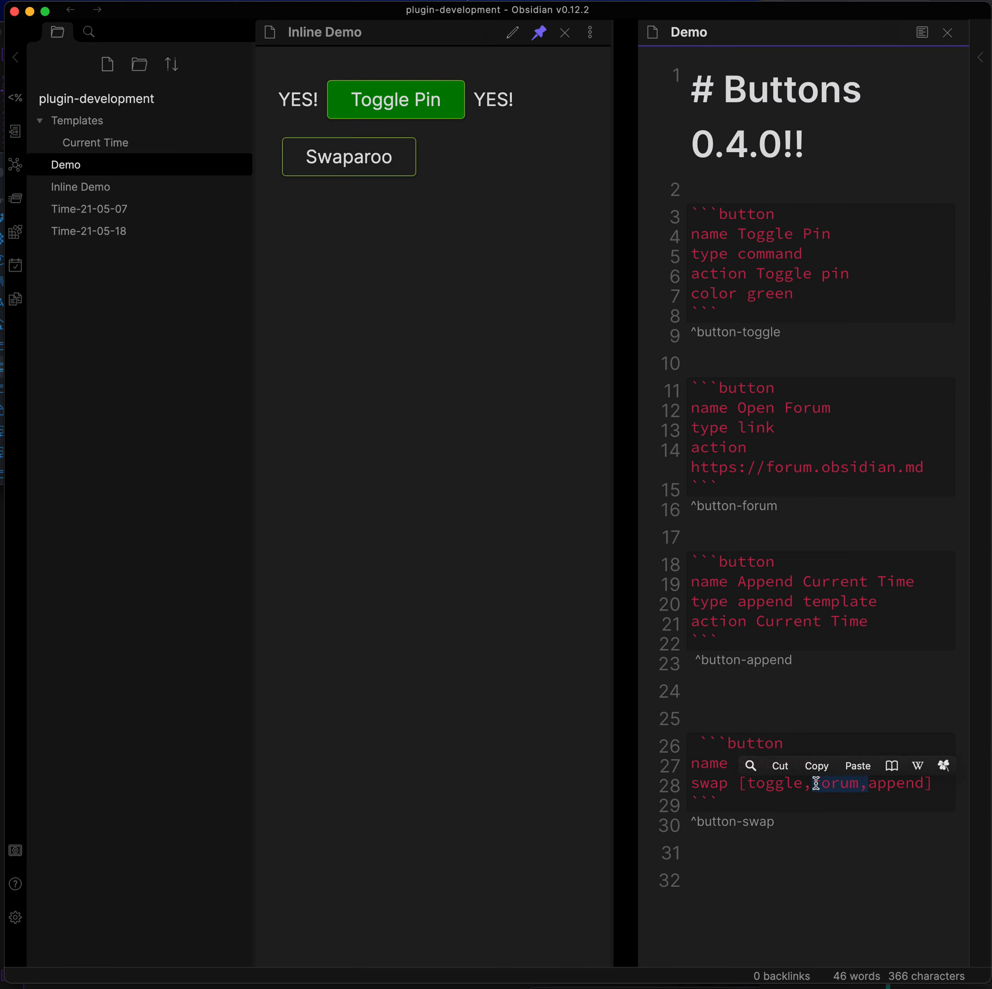
key(BackSpace)
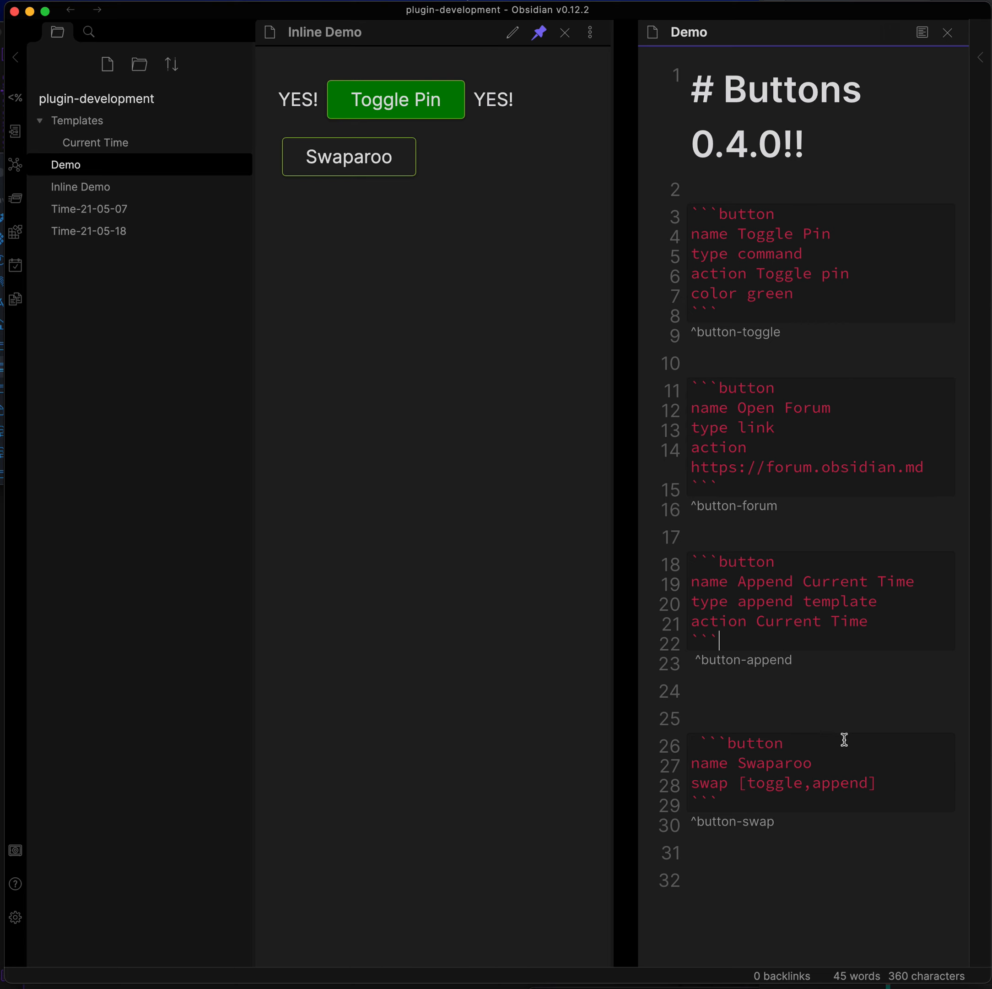
click(524, 542)
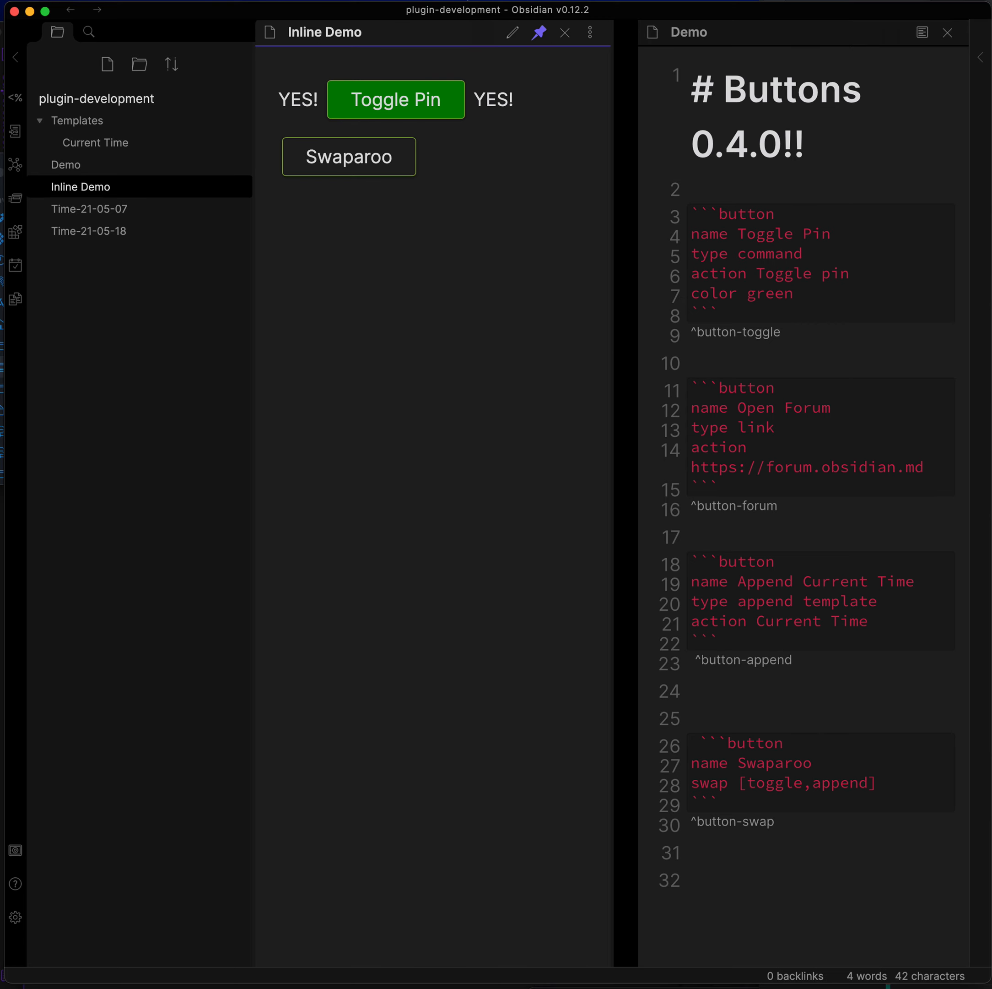
- Close the split Demo pane and test the Swaparoo button in Inline Demo, reopening that note between runs
click(948, 32)
click(420, 155)
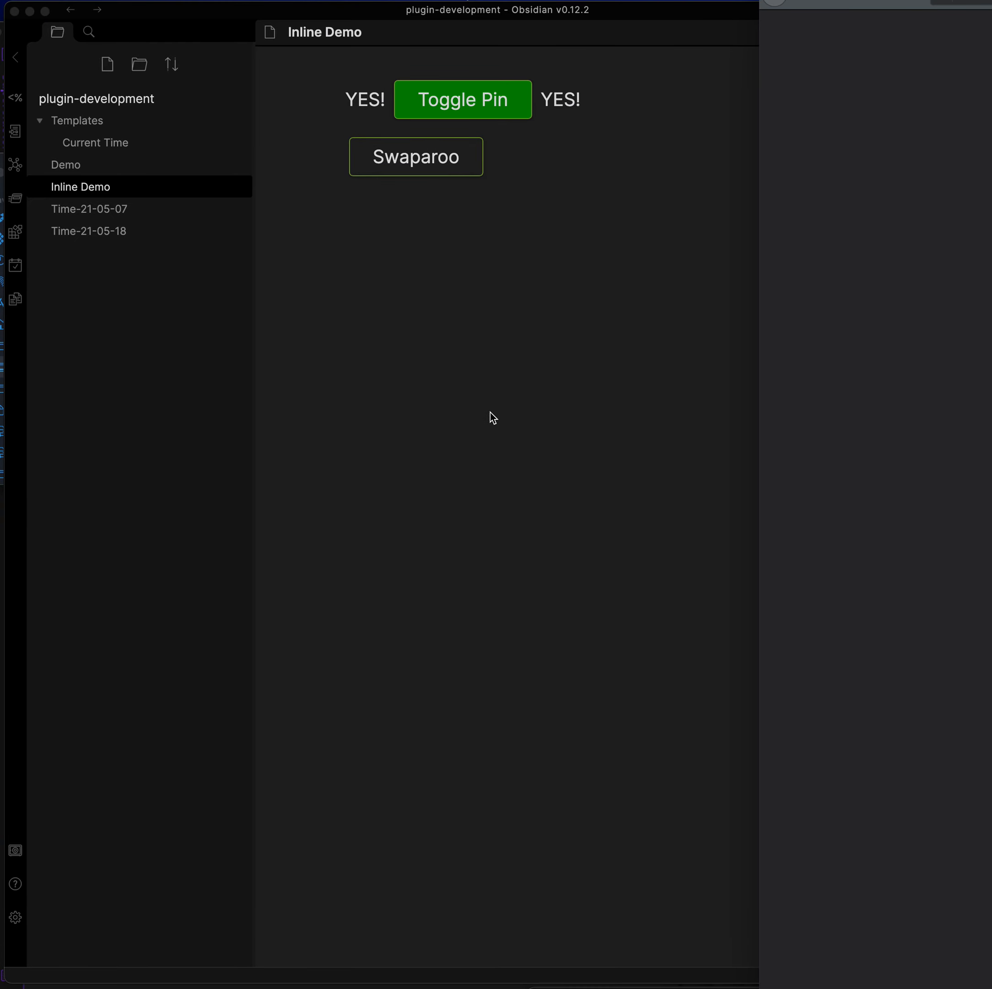
click(127, 172)
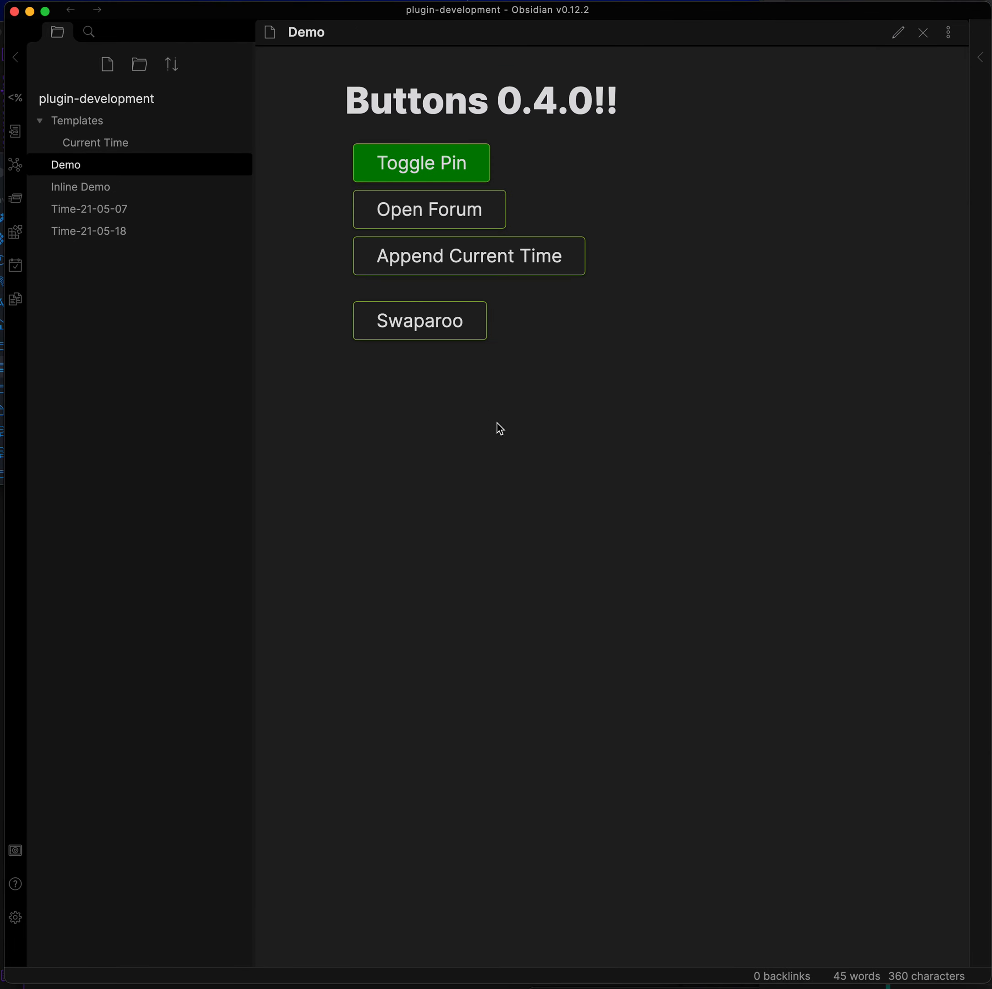
click(111, 193)
click(370, 163)
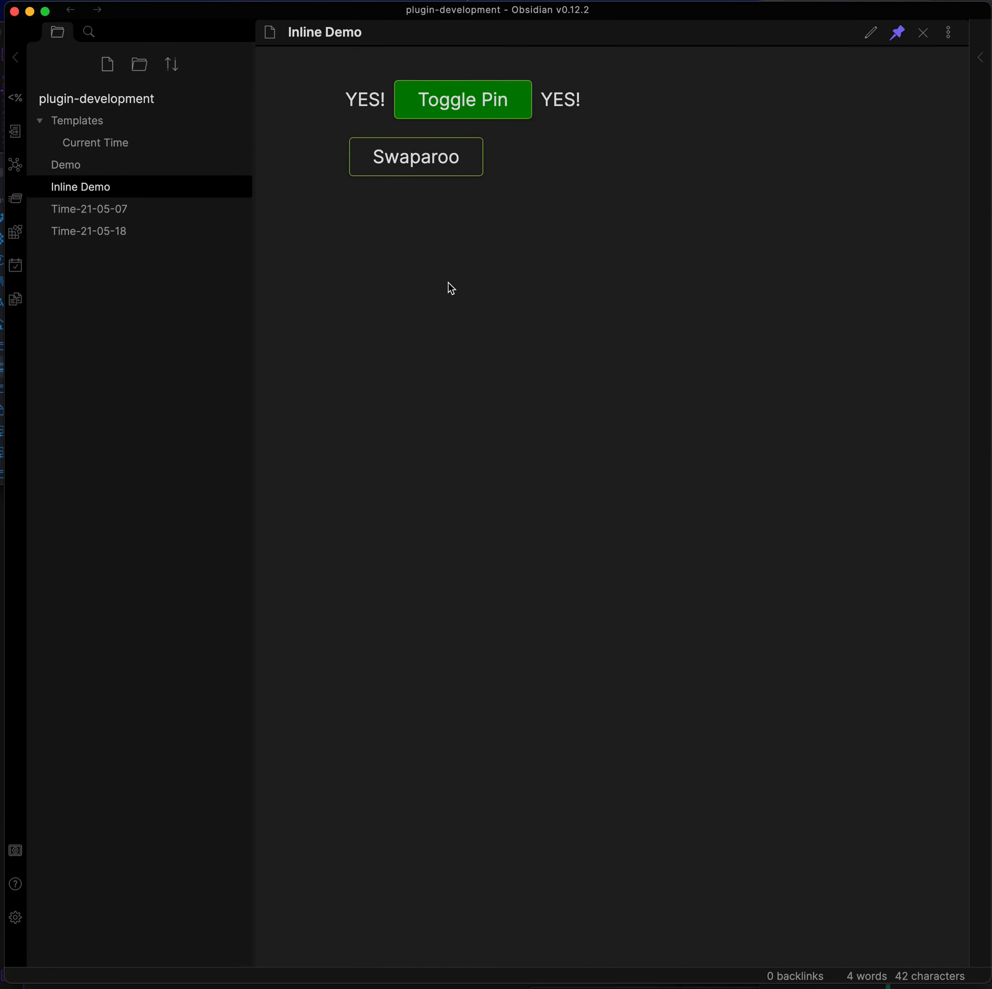
- Write "Why won't you append!" on line 5 of the Inline Demo note and return to preview
key(super+e)
click(421, 169)
text(Wh)
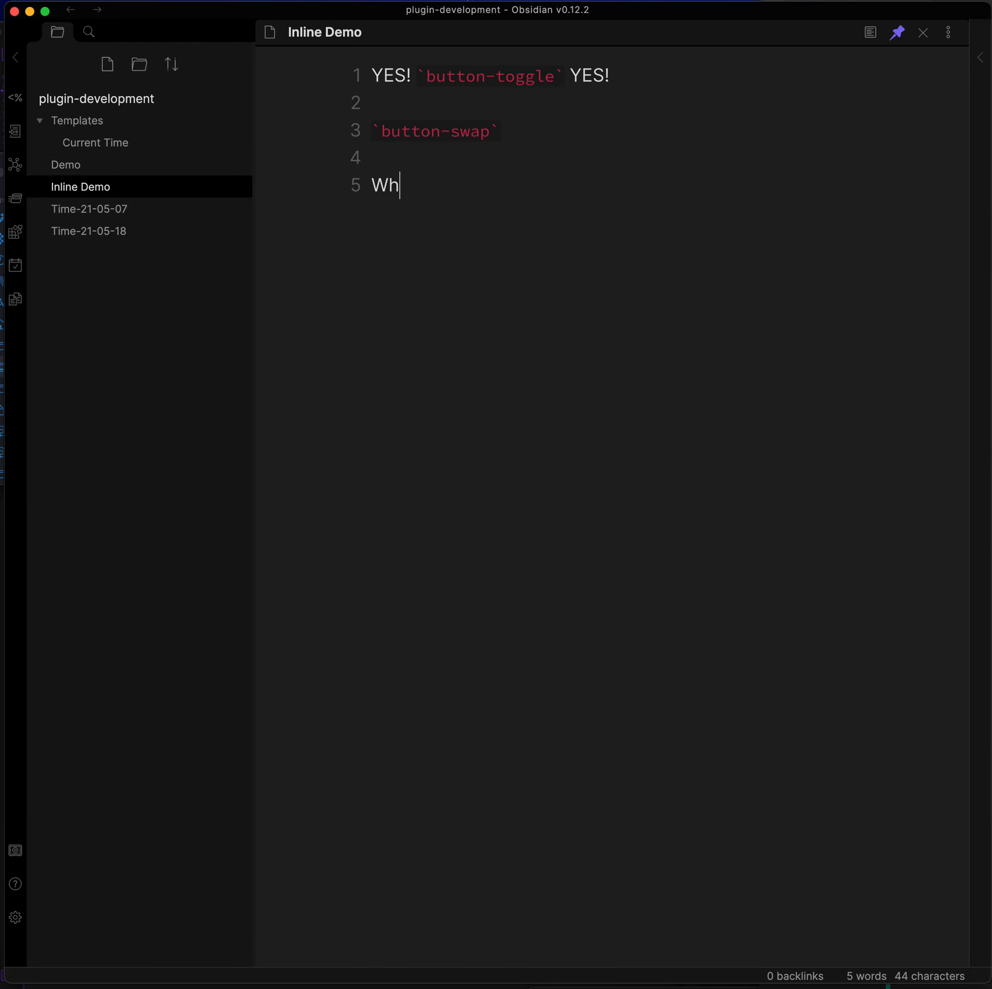
text(y won't you append!)
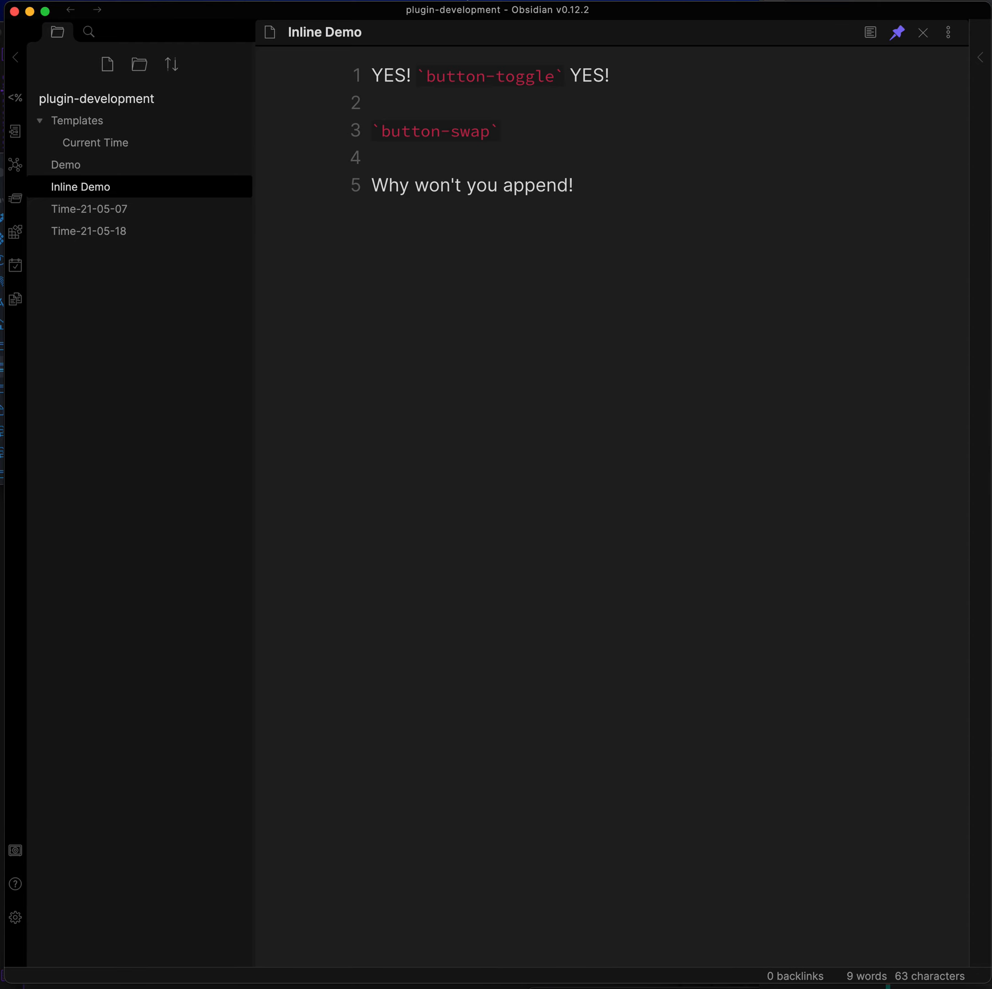
key(super+e)
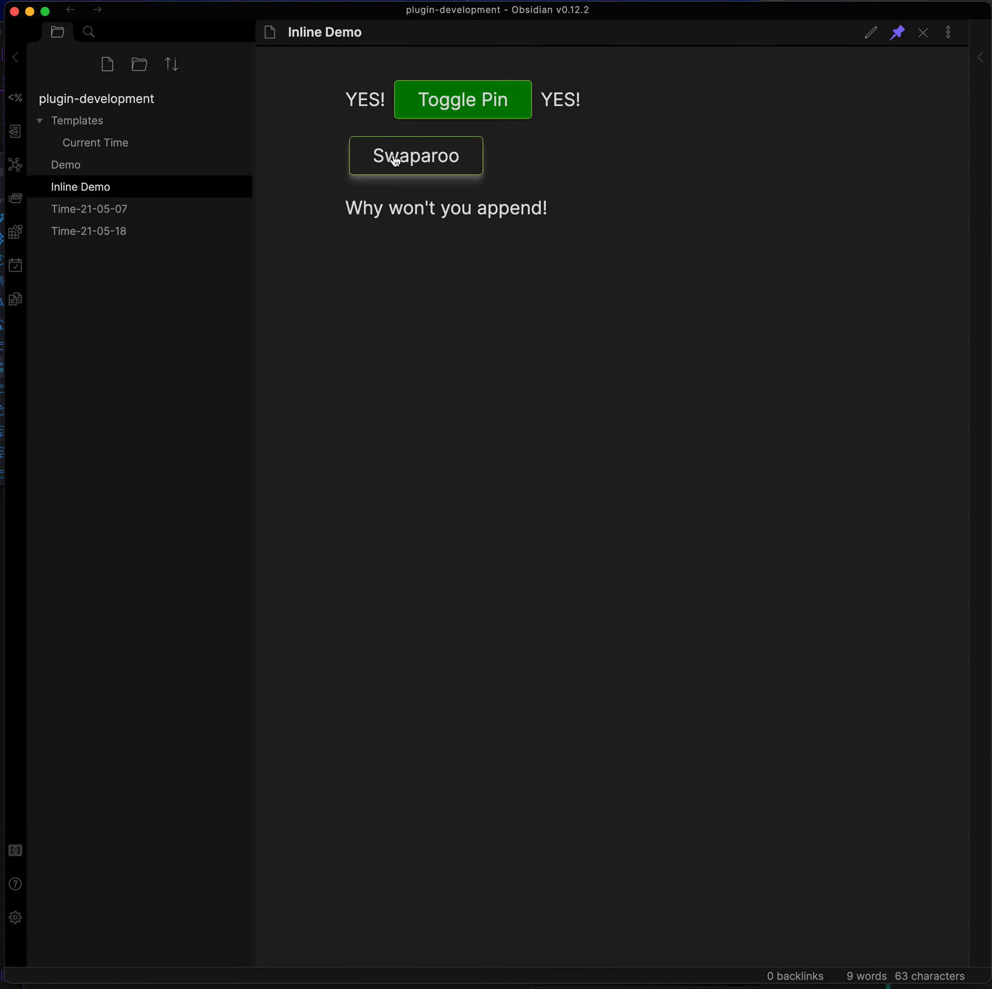
- Run the Swaparoo button repeatedly in the Inline Demo preview to check its append action
click(413, 158)
click(425, 165)
click(421, 168)
- In the Demo note, rename the append button's block ID to ^button-time, set the swap list to [toggle, time], and return to preview
click(73, 169)
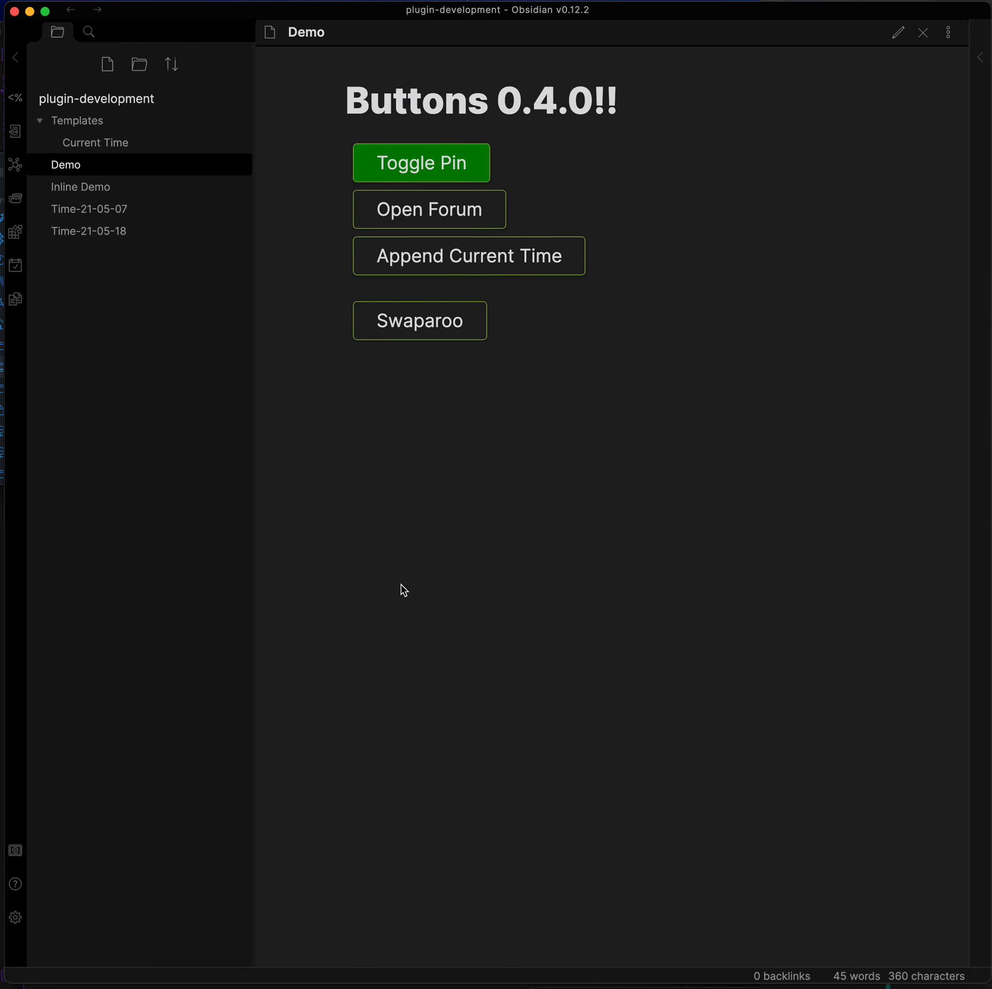
key(super+e)
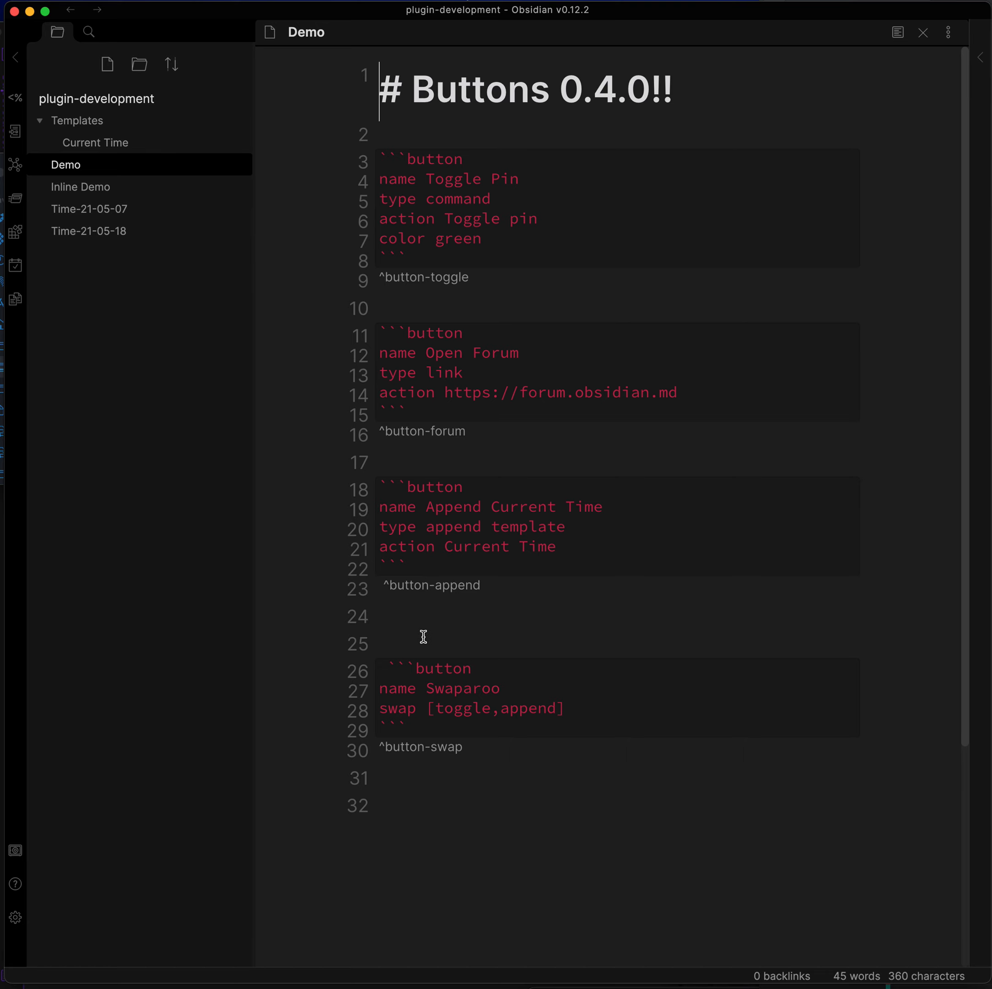
click(501, 709)
double_click(465, 580)
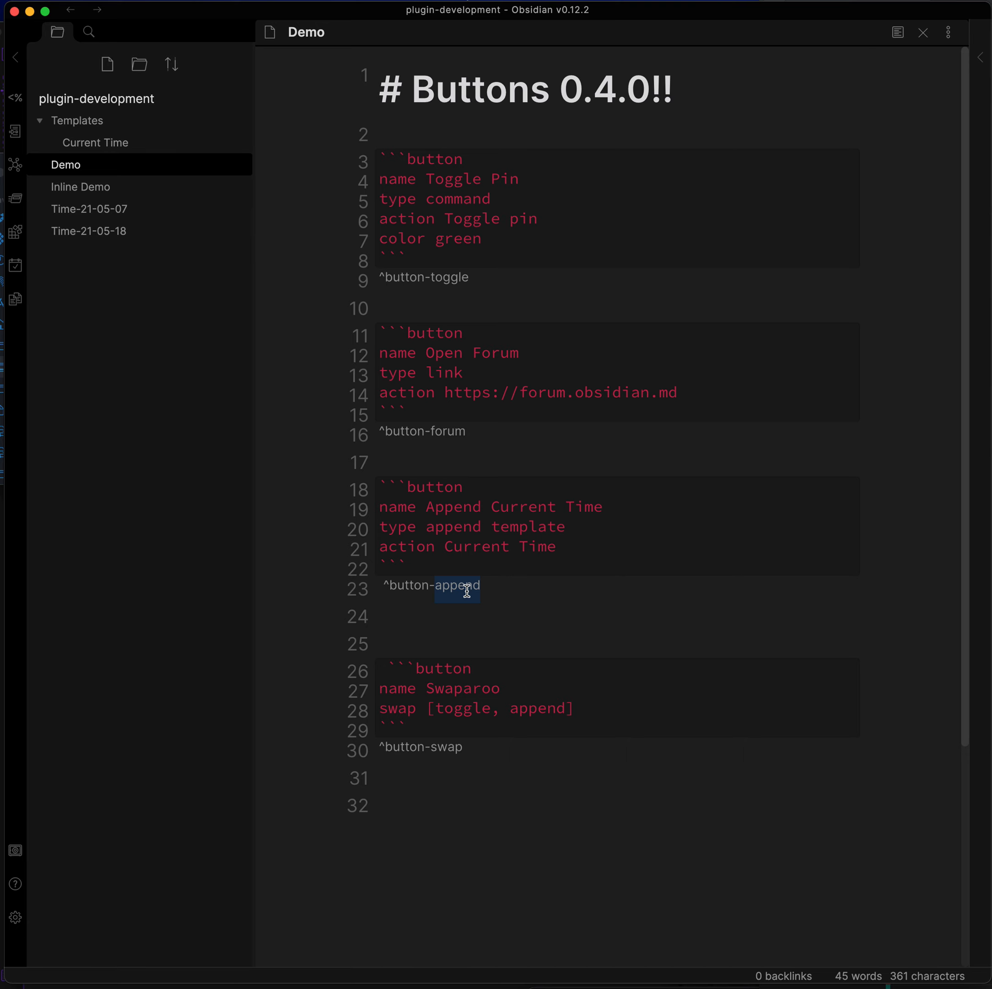
text(time)
double_click(538, 710)
text(time)
key(super+e)
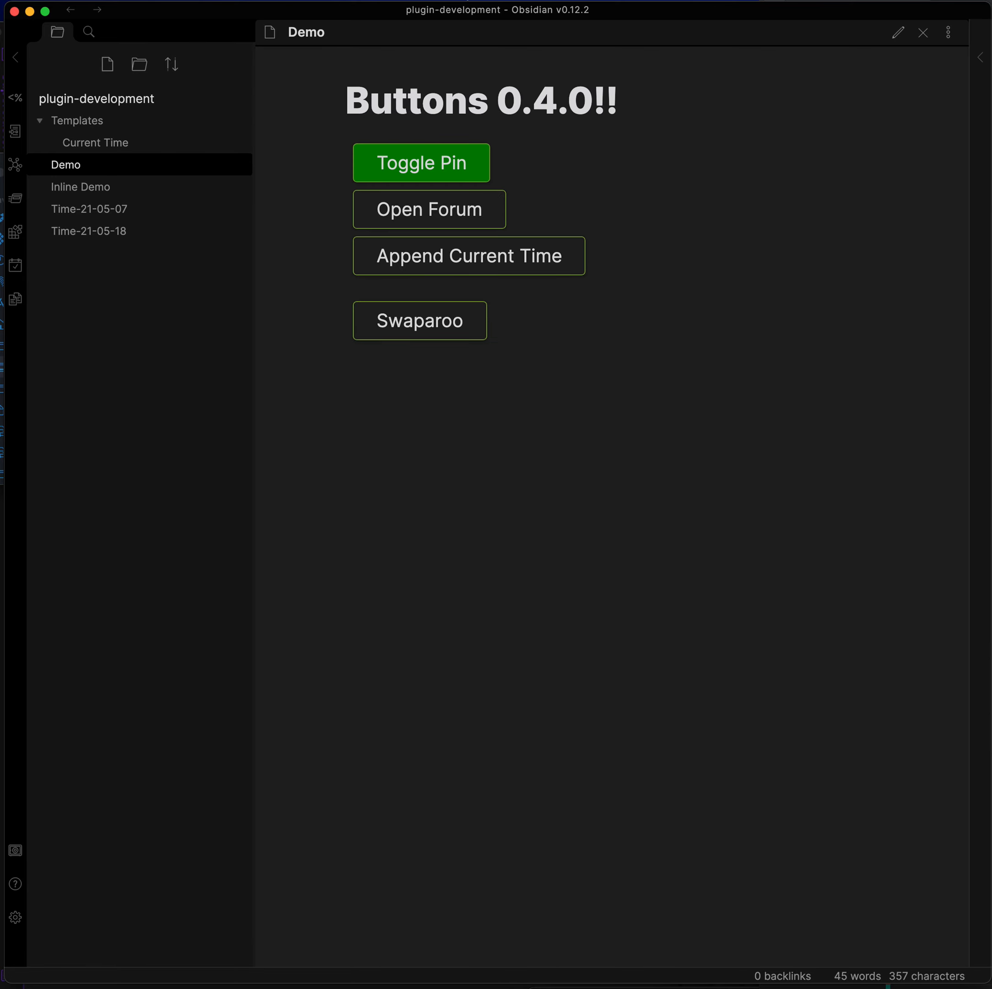
- Open the Inline Demo note and run its Swaparoo button three times to test the swap actions
click(157, 191)
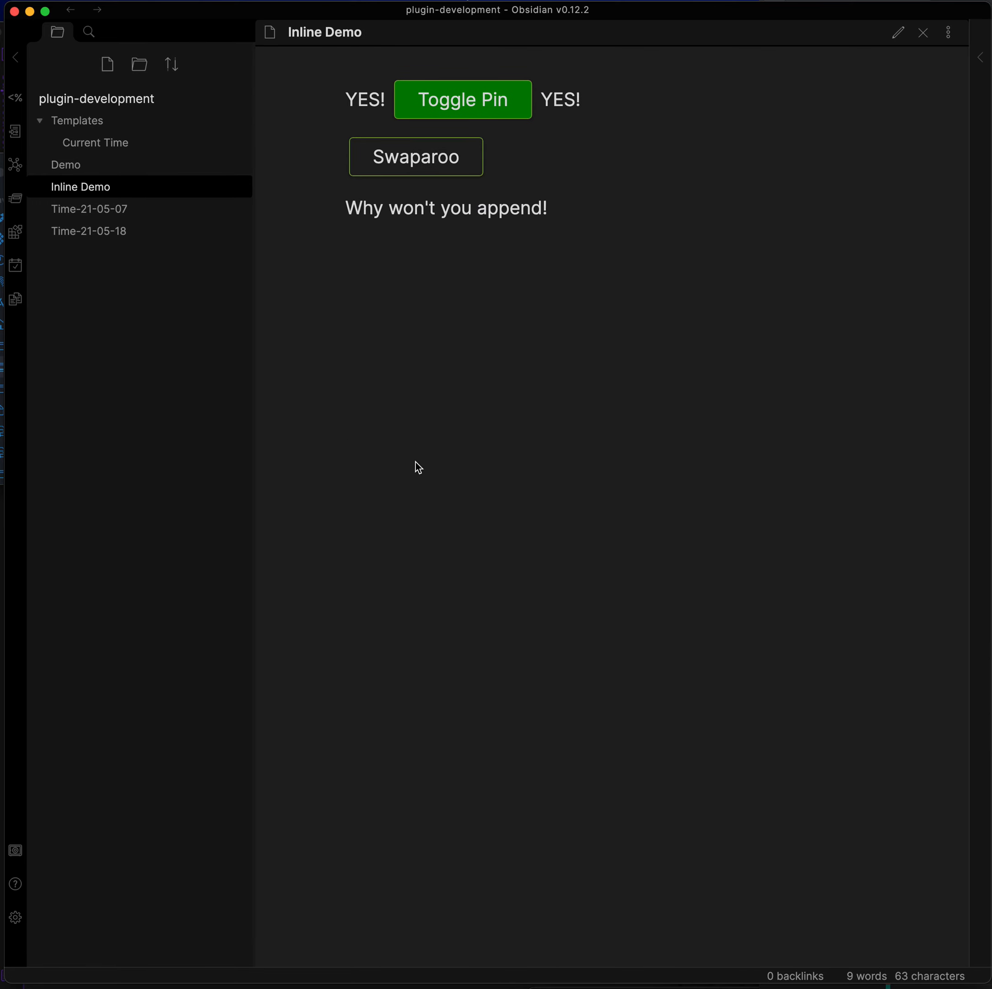
click(443, 156)
click(443, 157)
click(441, 157)
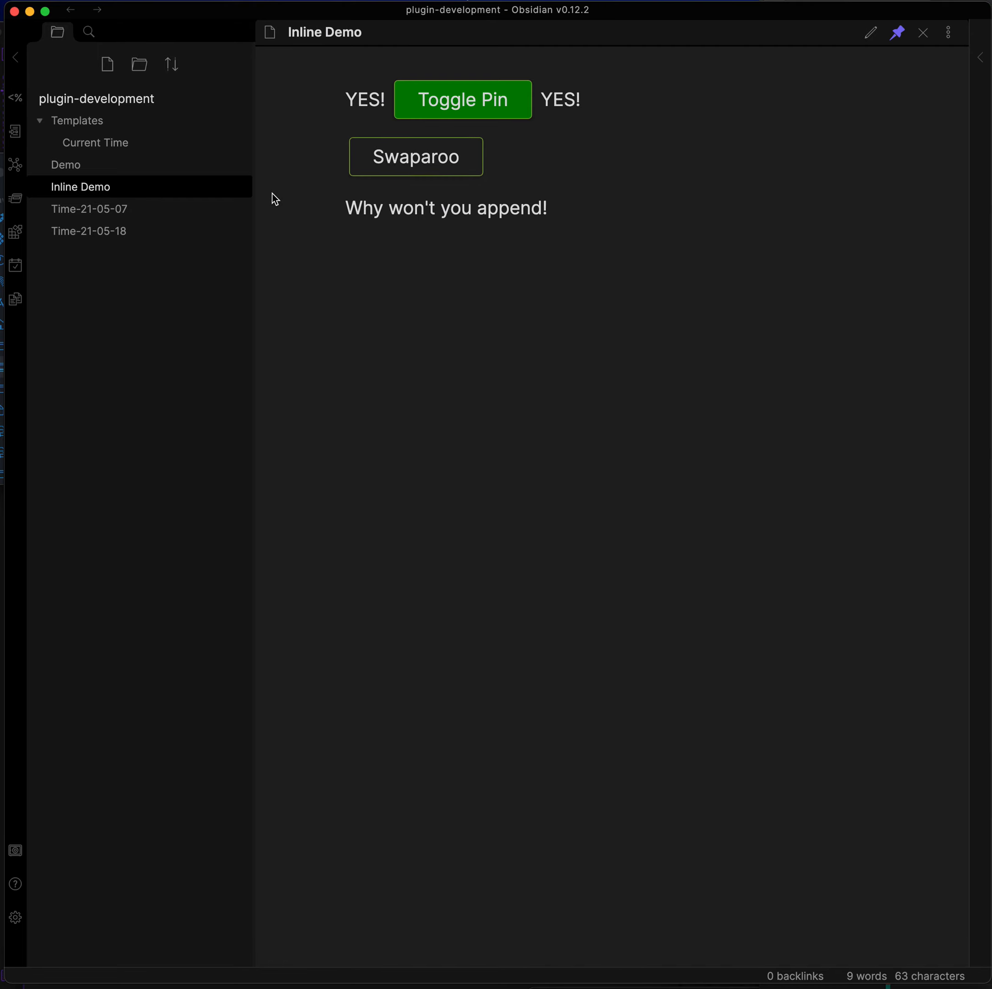
- Open the Demo note in a split beside the pinned Inline Demo note and close the Inline Demo pane
click(126, 174)
right_click(141, 212)
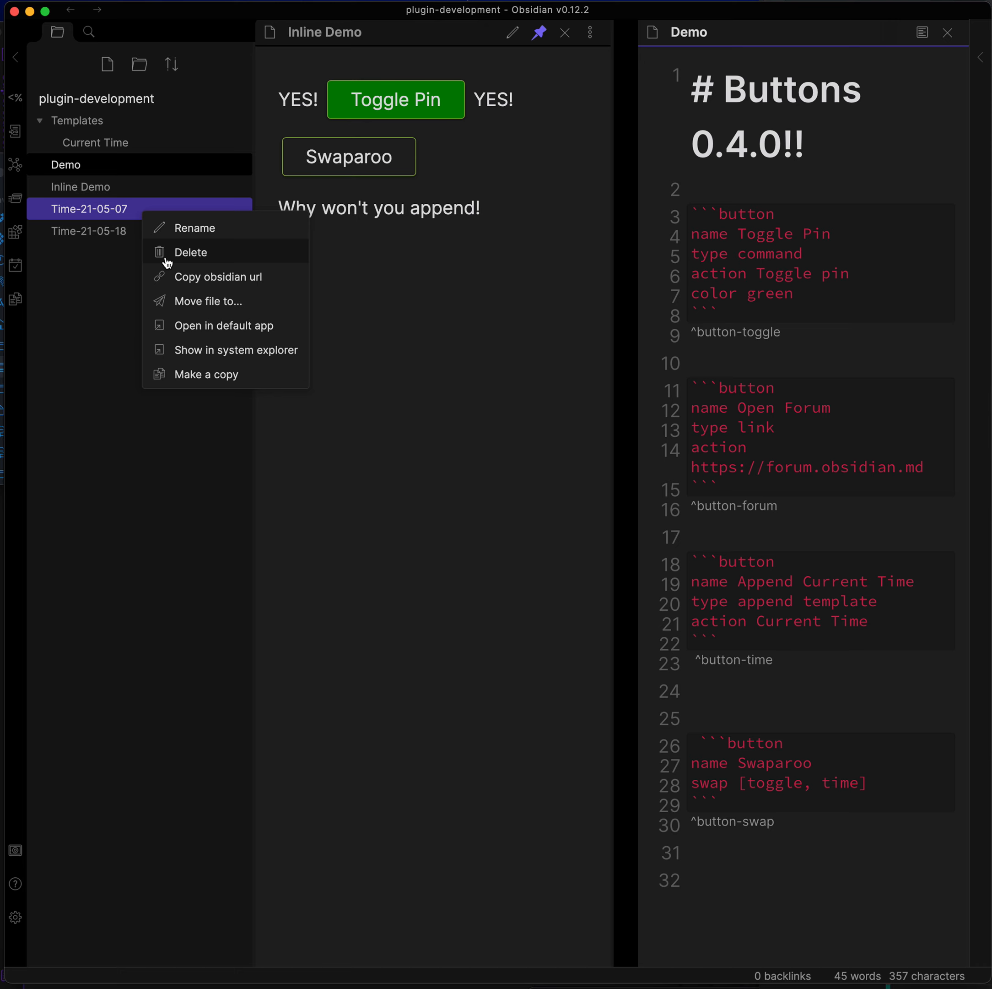
click(89, 295)
click(344, 360)
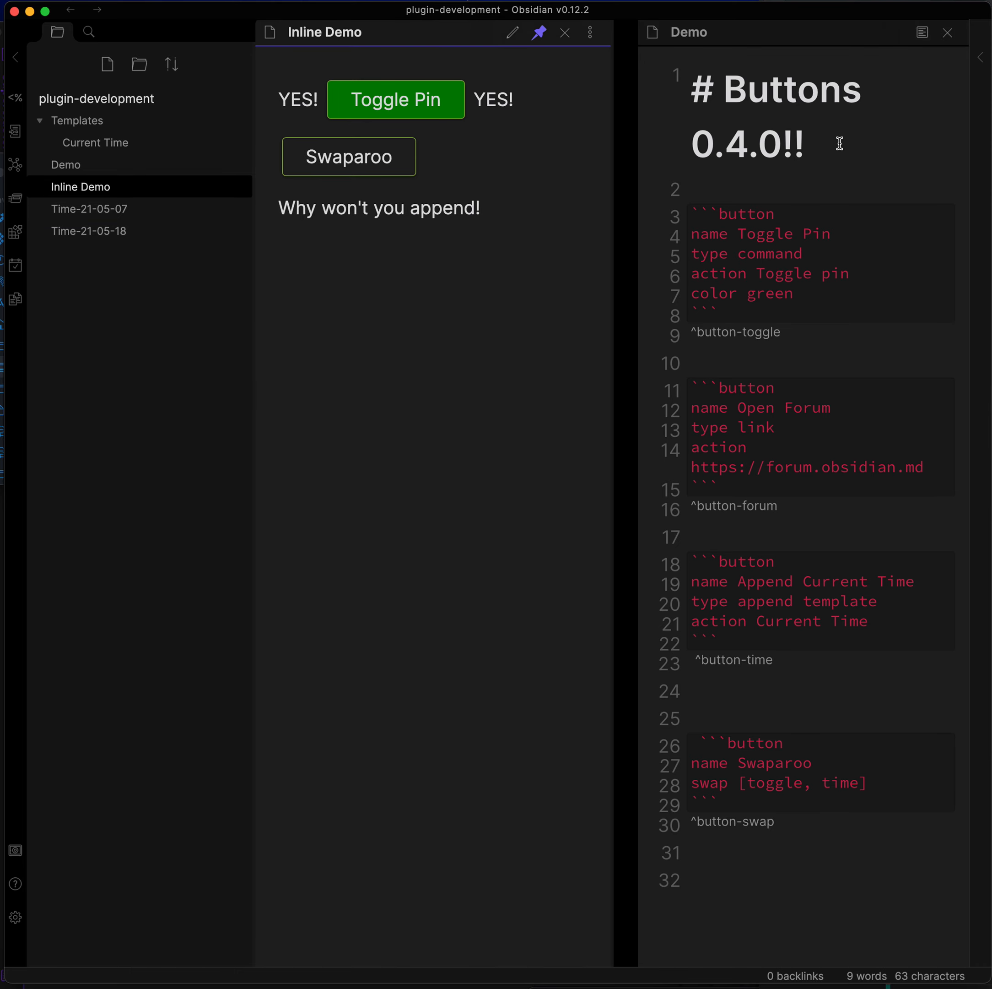
click(565, 35)
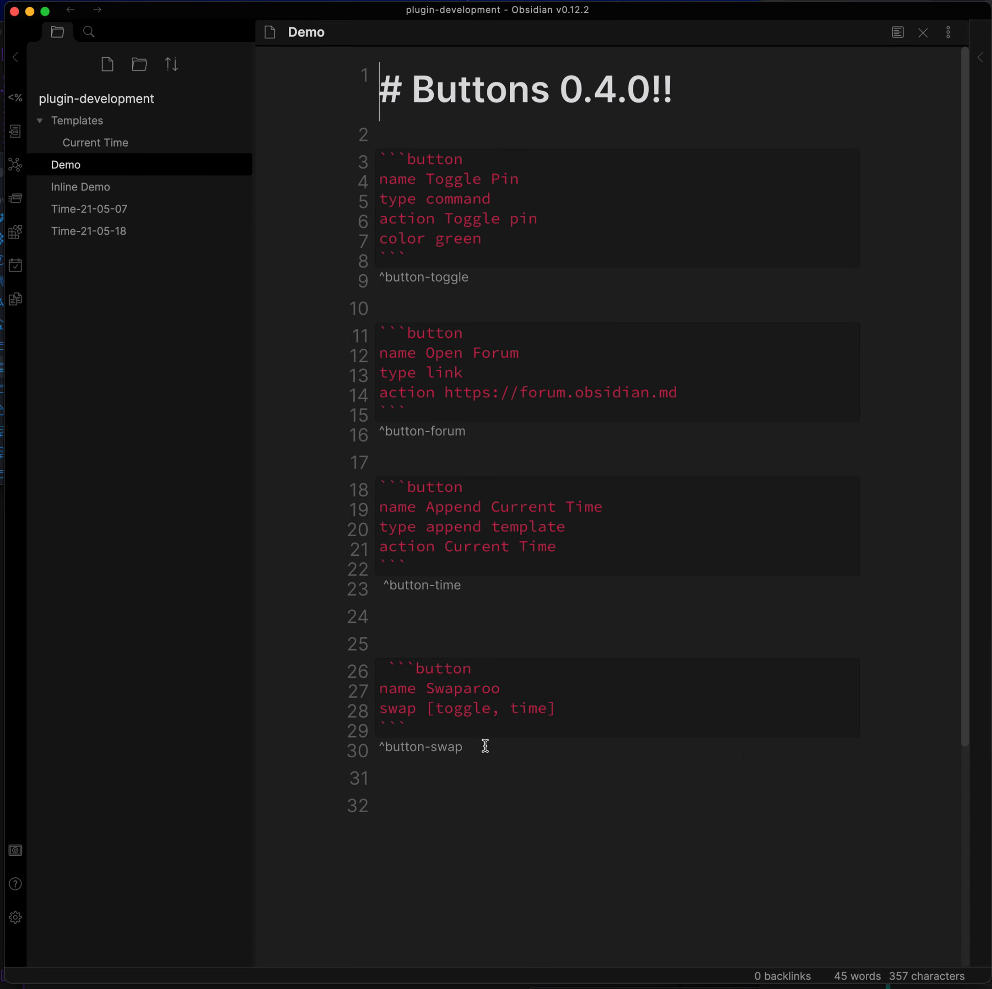
- Open the Button Maker at the empty end of the Demo note and name the button "New Note"
double_click(531, 706)
click(512, 882)
scroll(506, 636, down, 2)
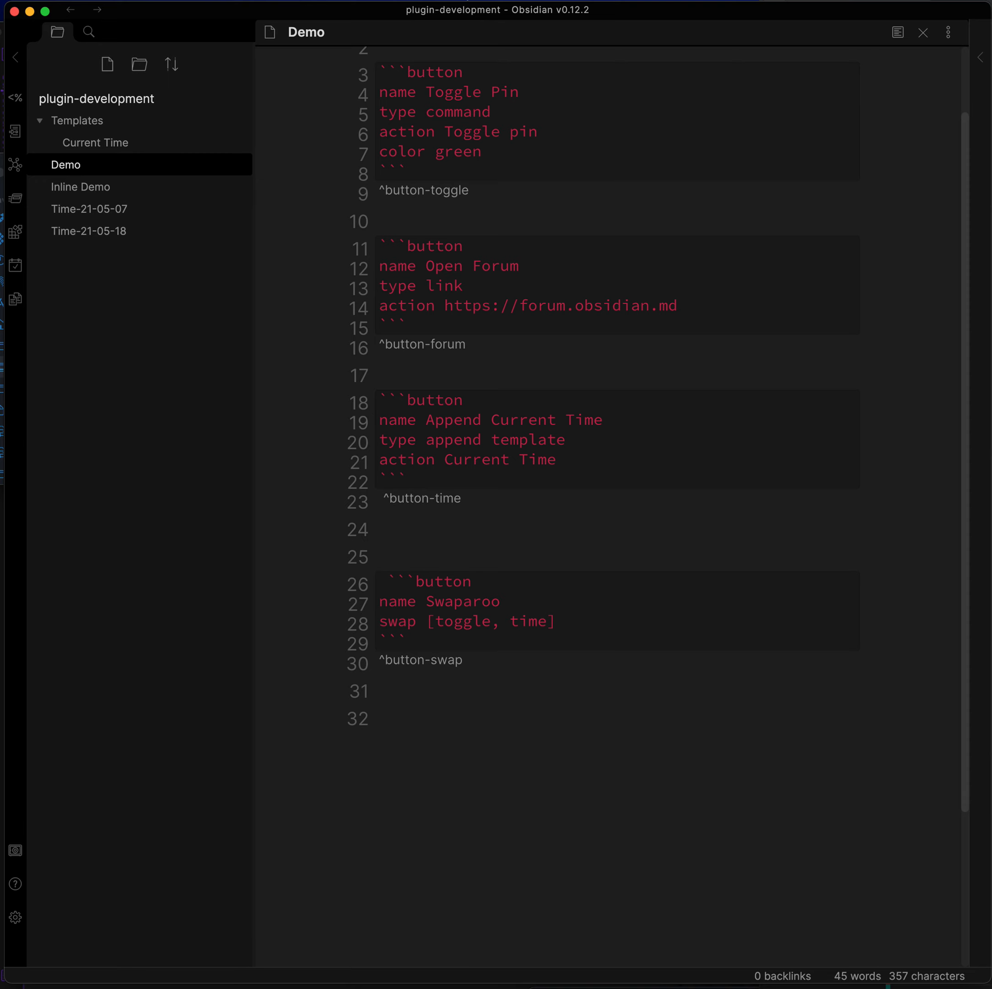
key(super+Tab)
key(super+p)
text(by)
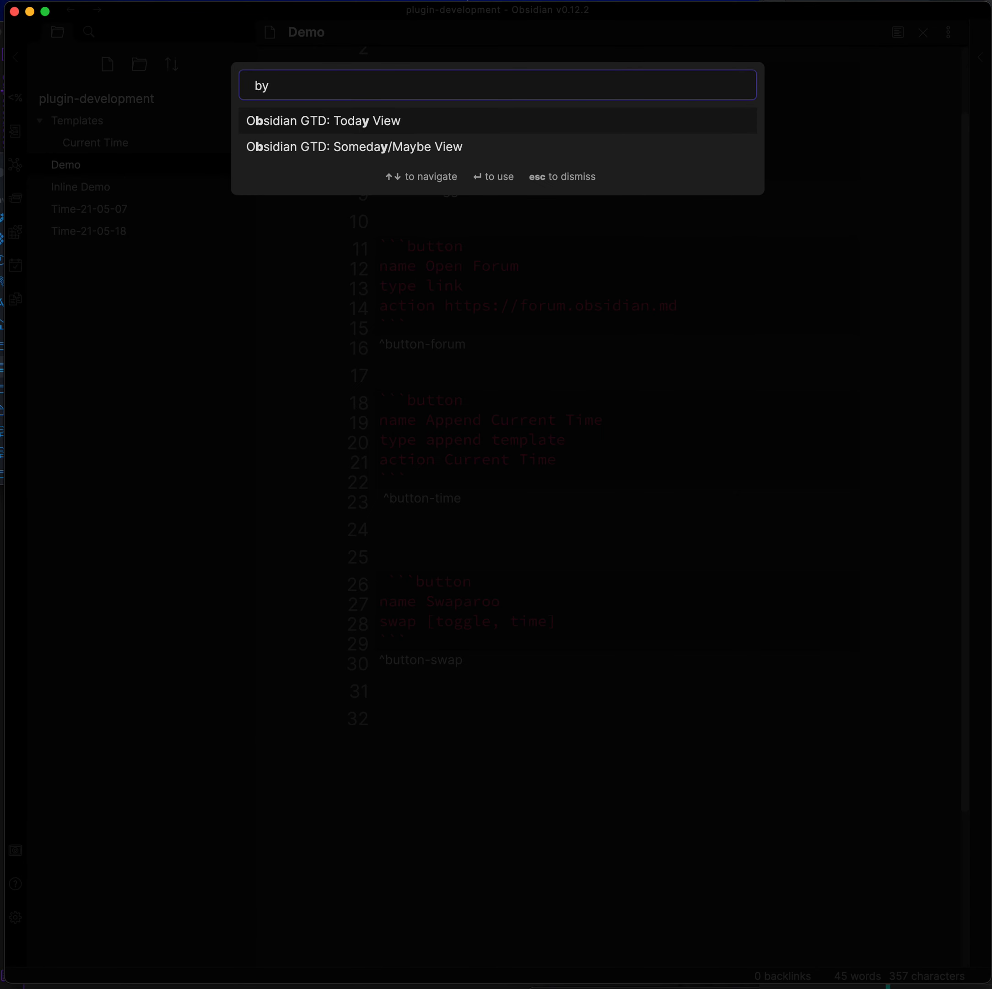
key(BackSpace)
text(u)
key(Return)
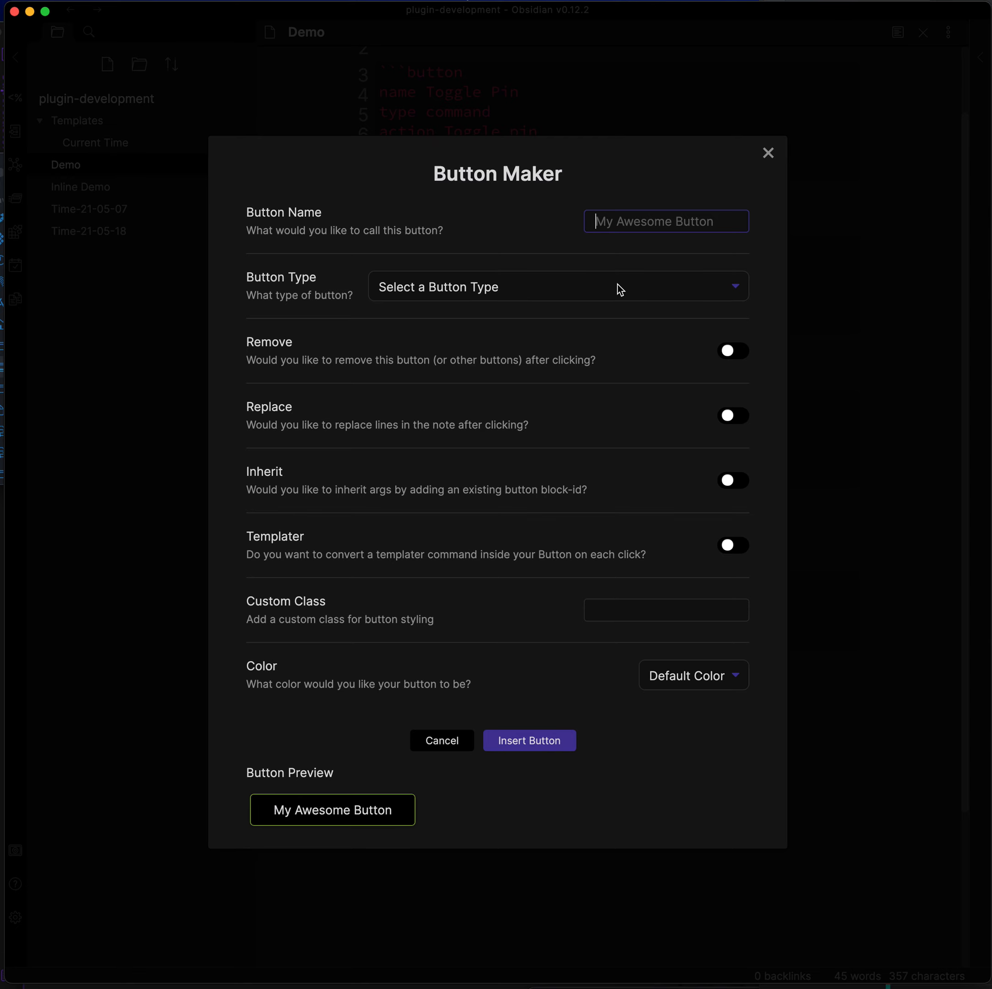
text(New Note)
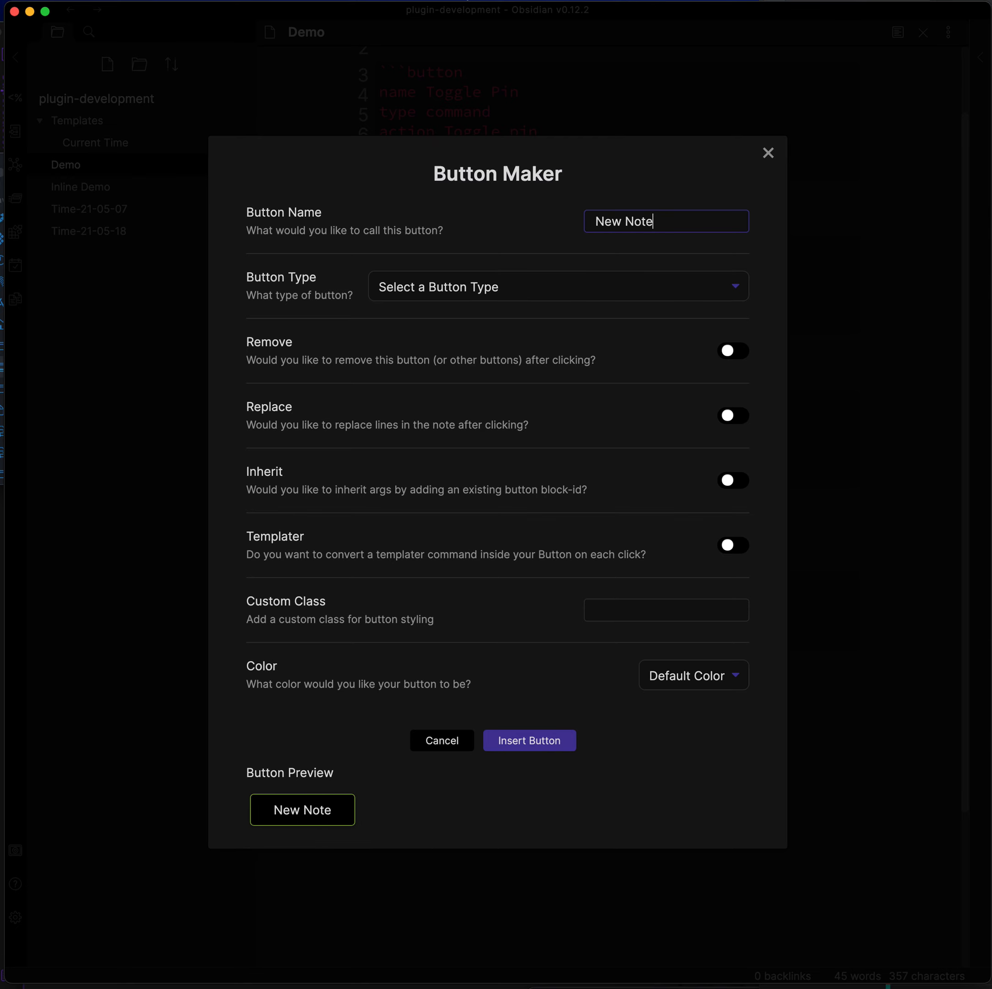
- Set the button type to New Note from Template and choose Current Time as its template
click(600, 272)
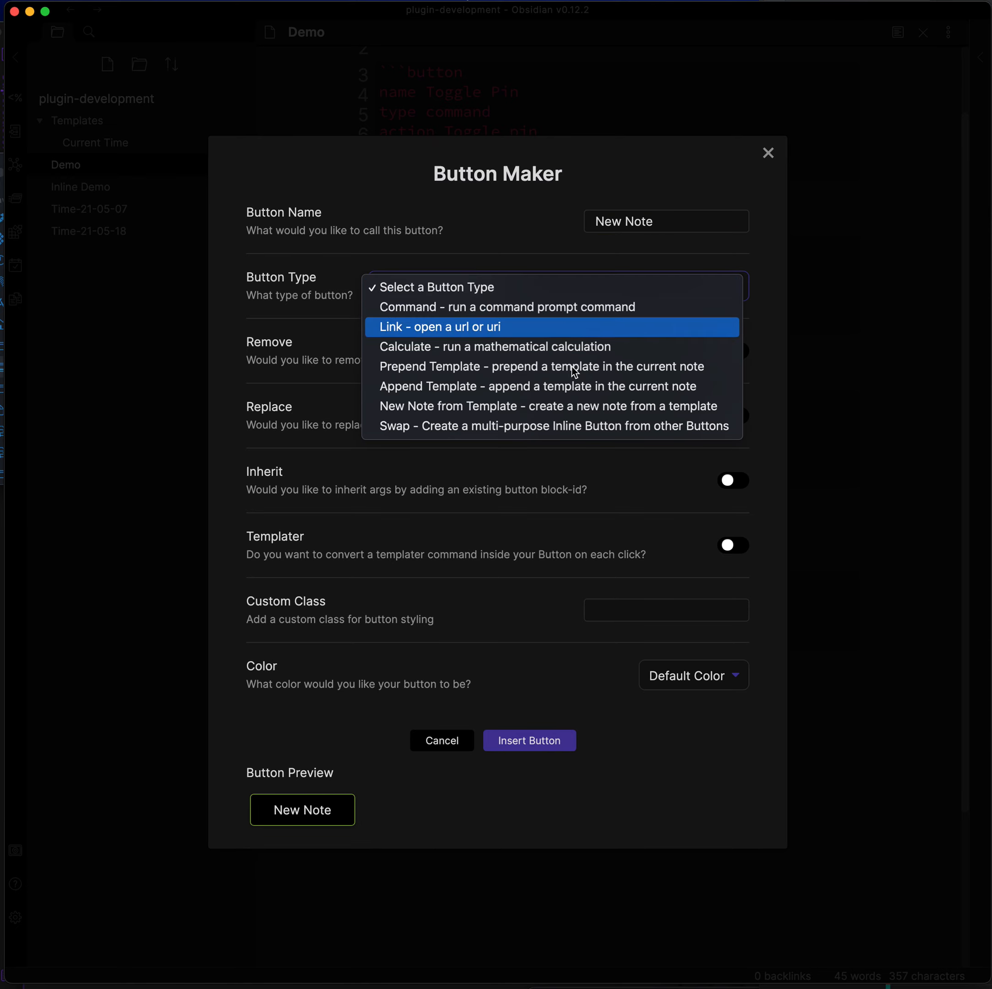
click(563, 414)
click(629, 244)
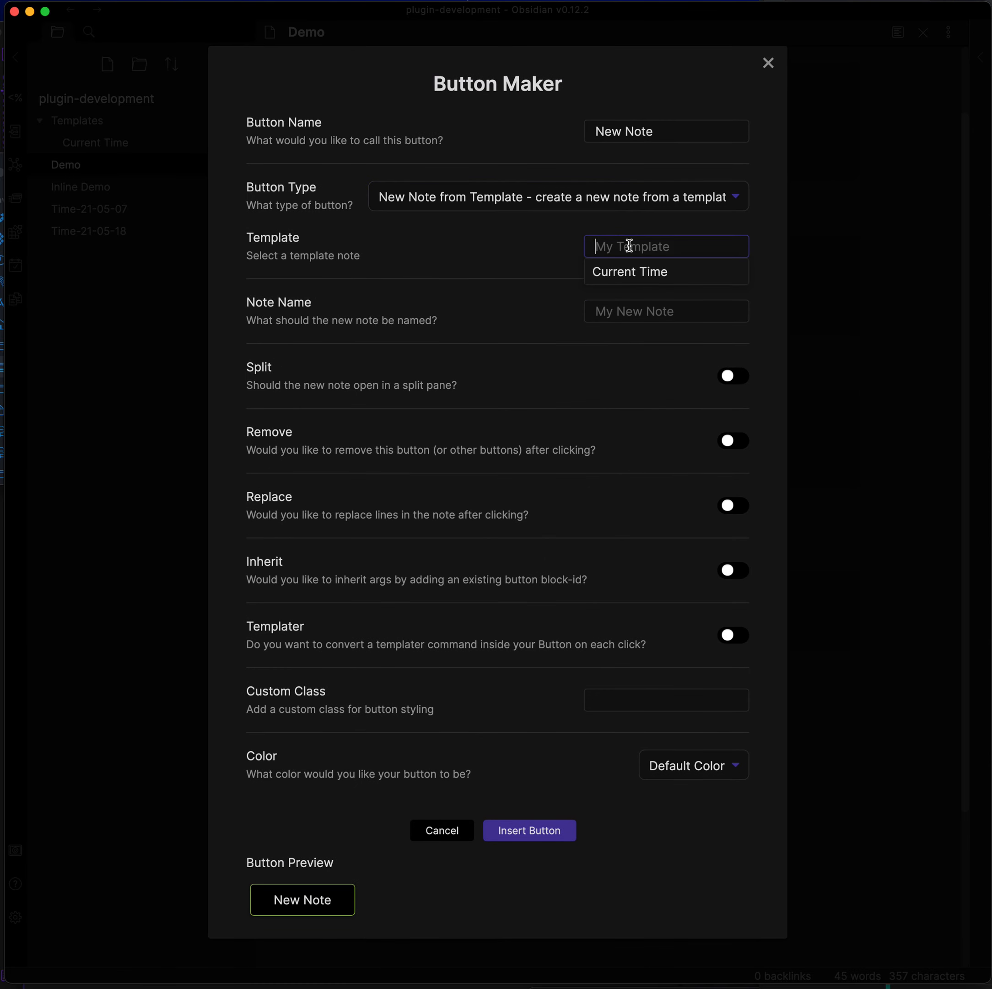
click(644, 272)
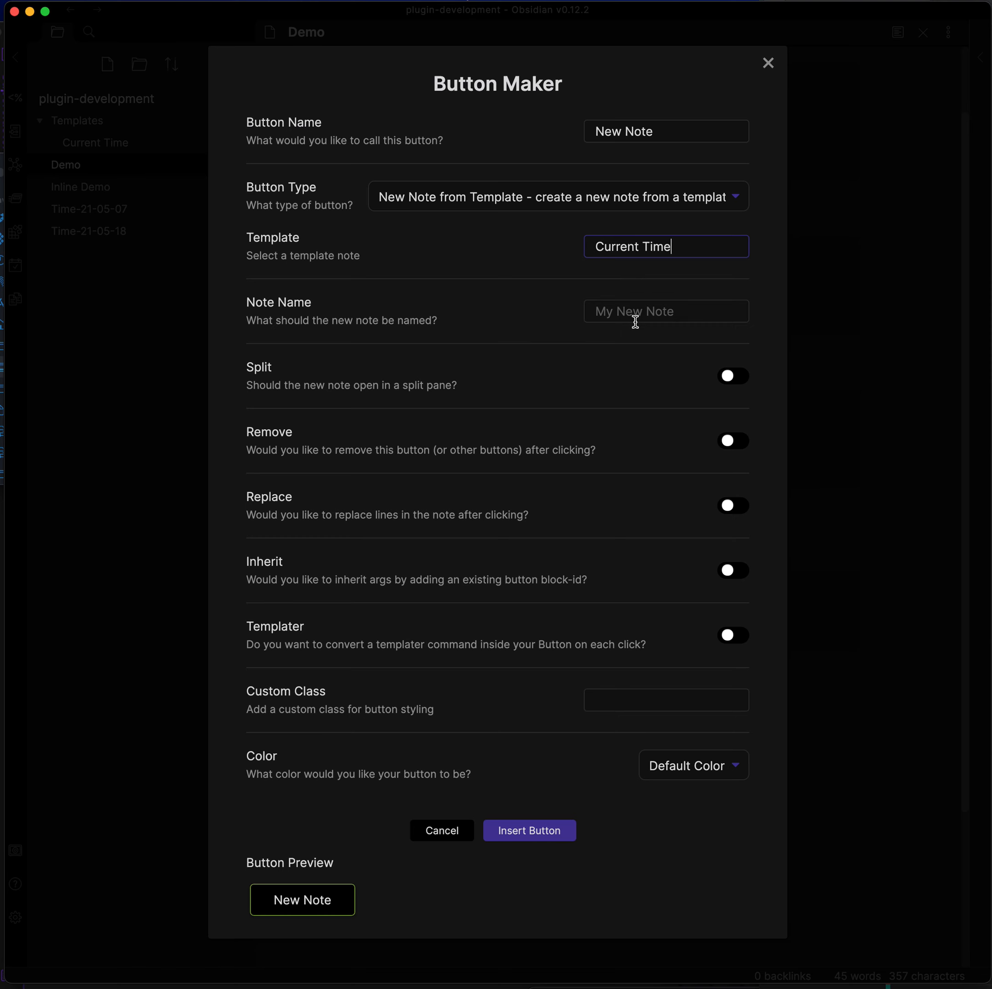
- Enable Templater, set the note name to Time-<% tp.date.now("HH:MM:SS") %>, and insert the button into the Demo note
click(645, 310)
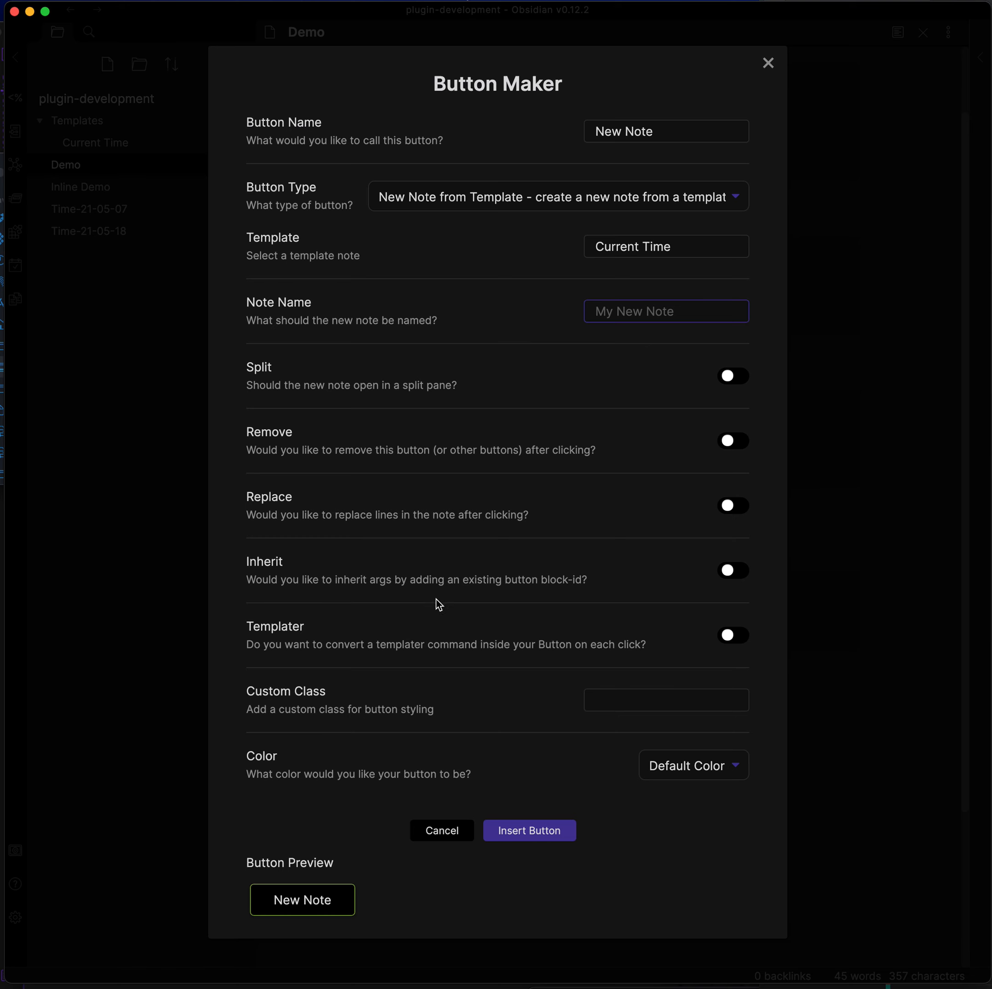
click(730, 634)
text(Time-<% tp.date.now()
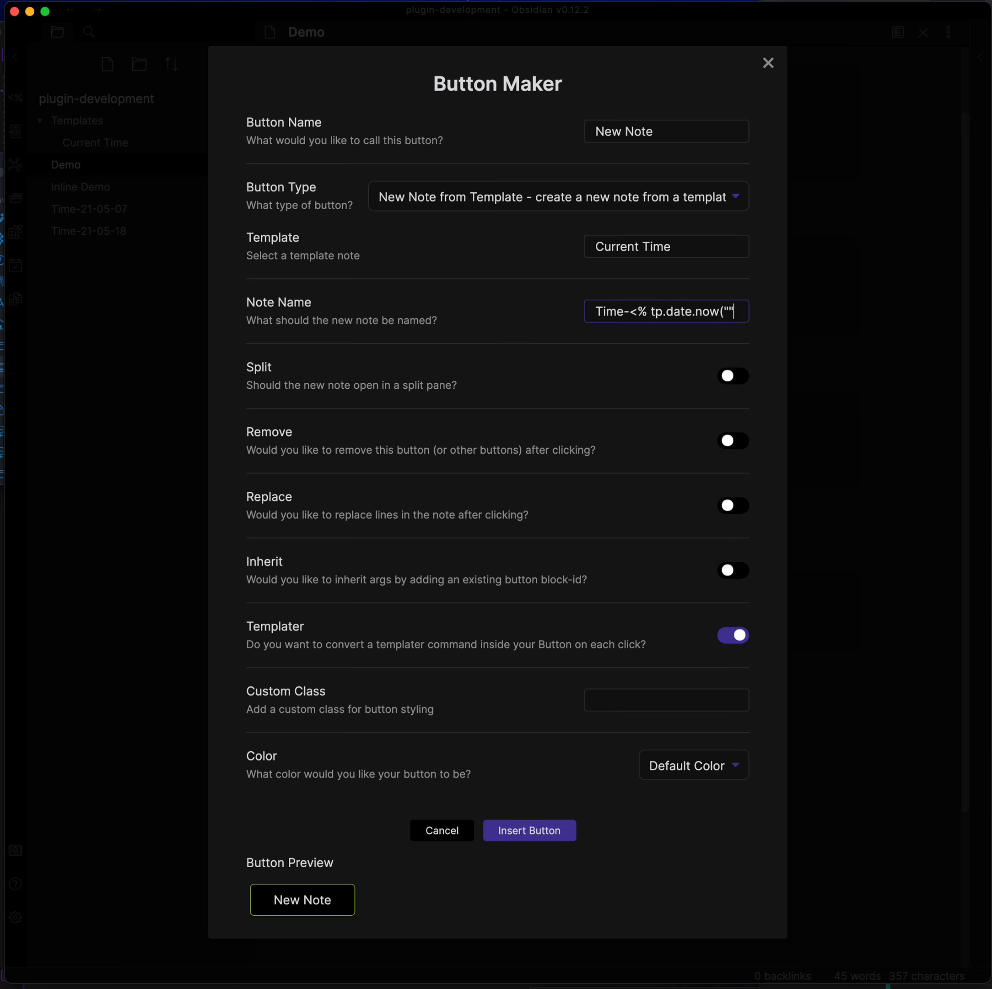
text(H:MM")
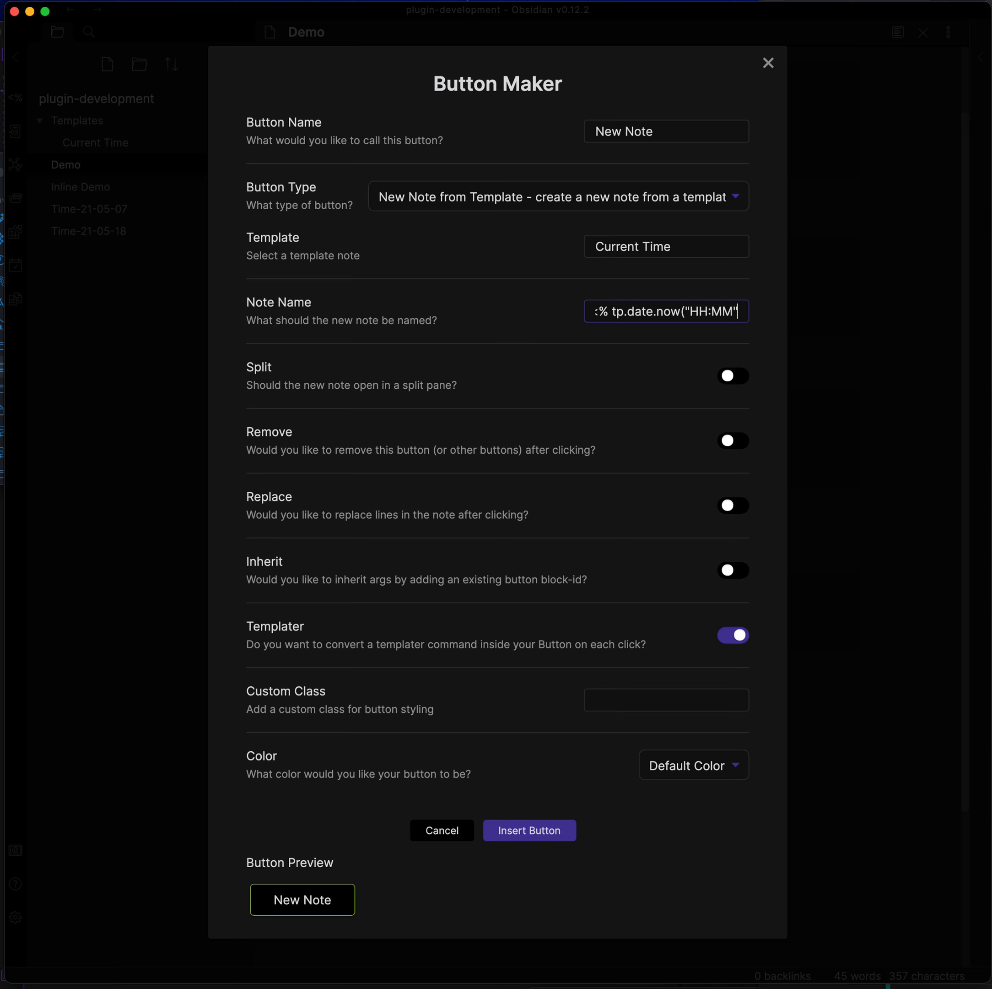
key(BackSpace)
text(:SS)
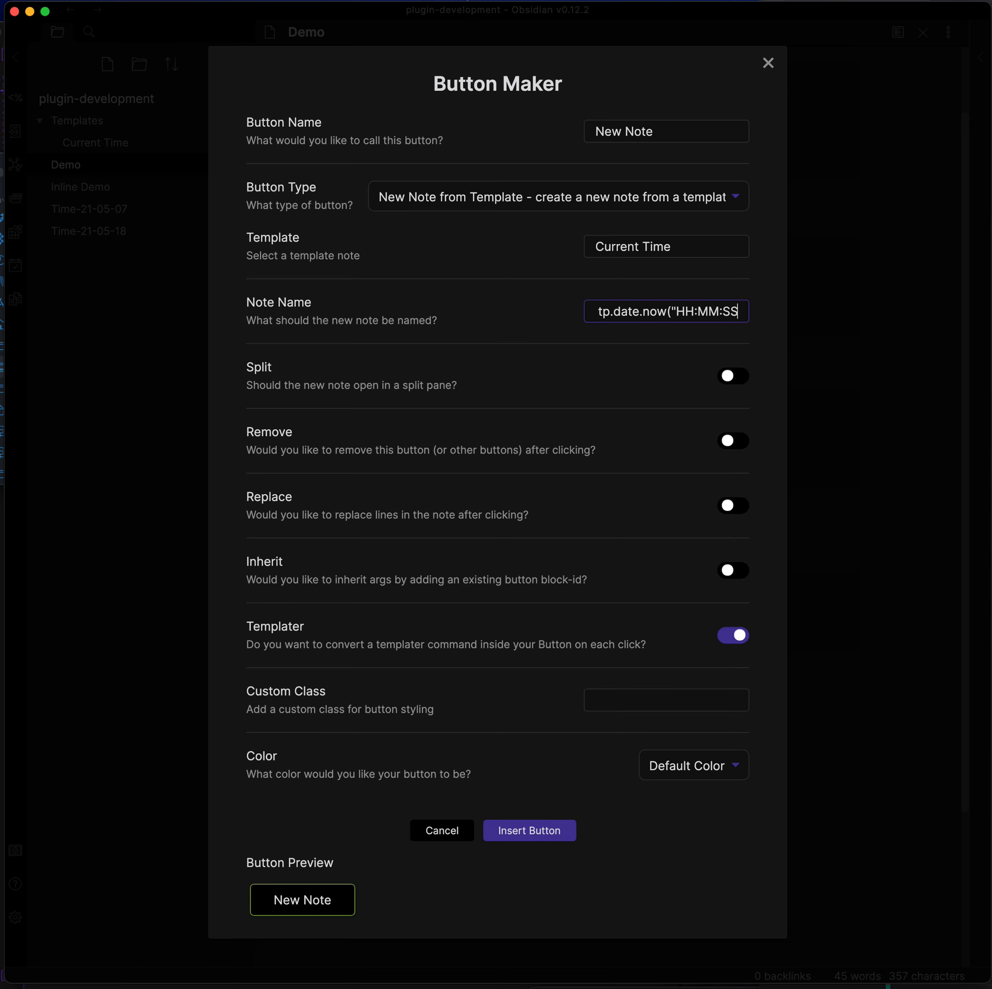
text(")
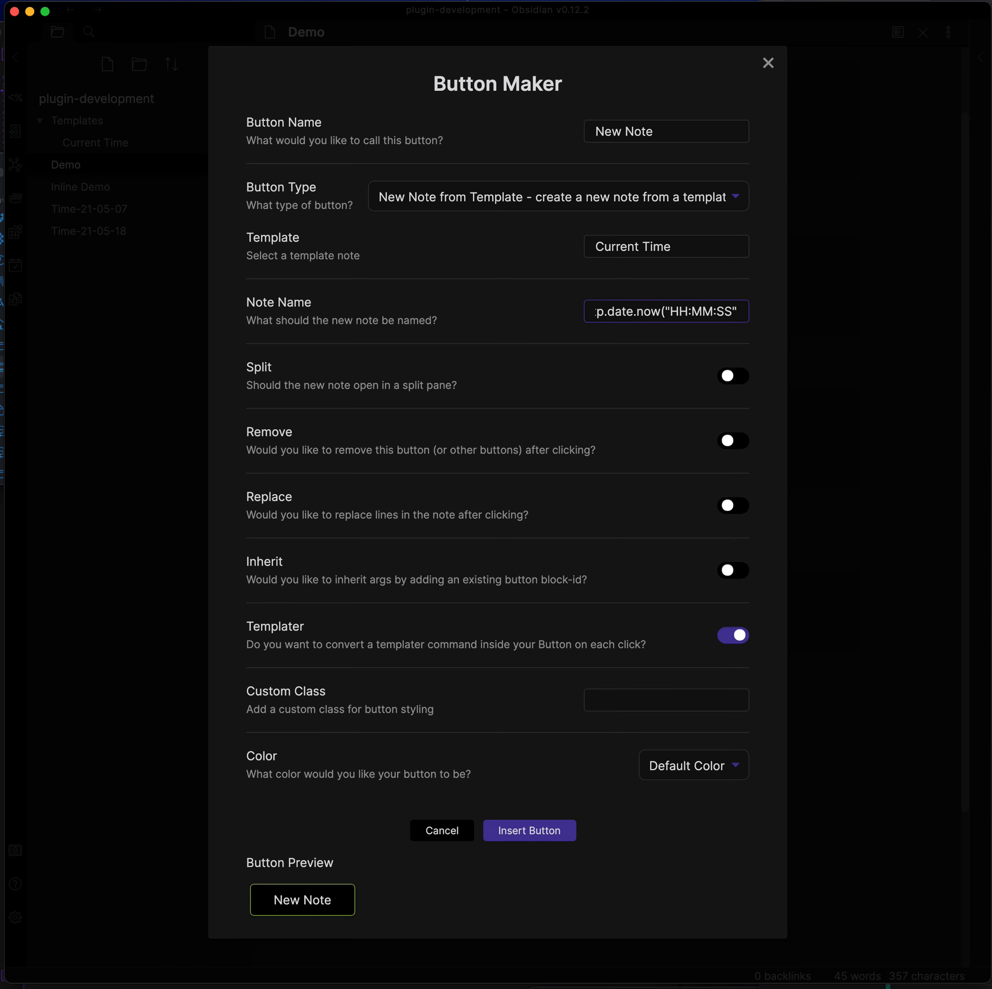
text() %>)
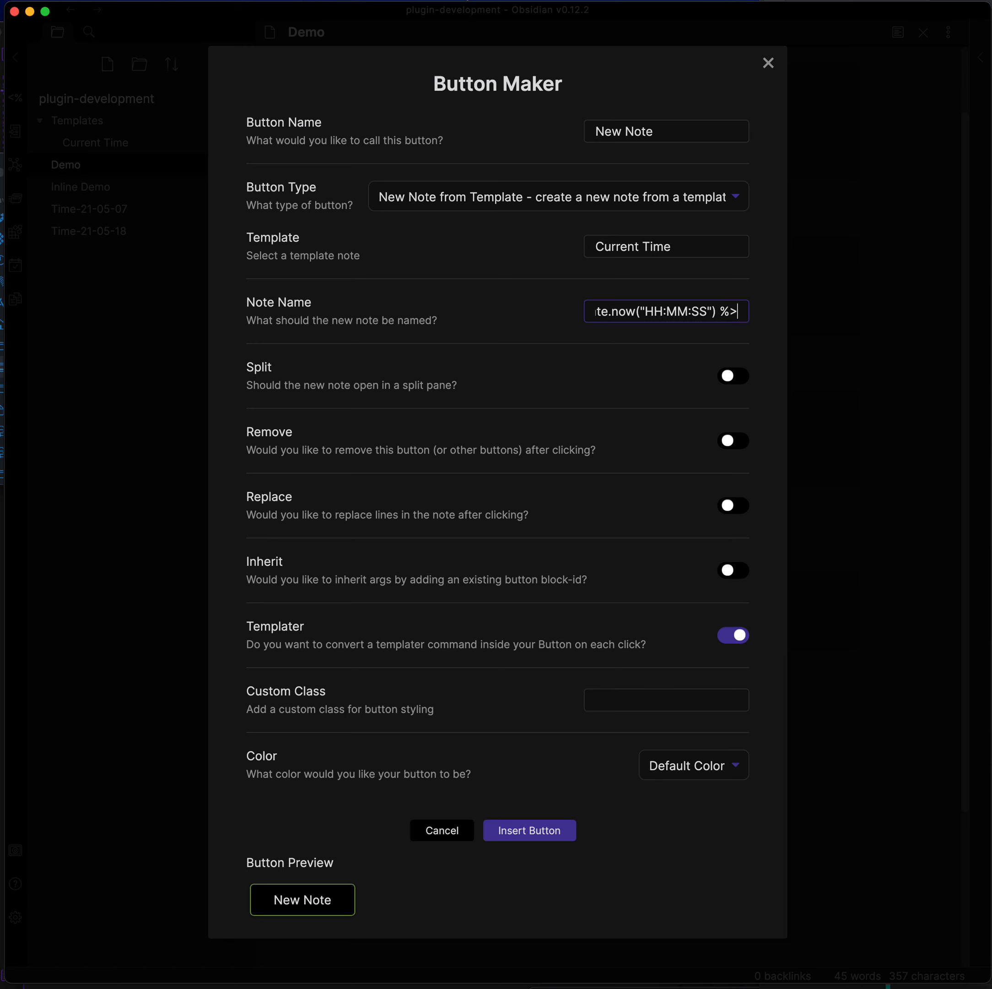
click(543, 834)
scroll(620, 887, down, 2)
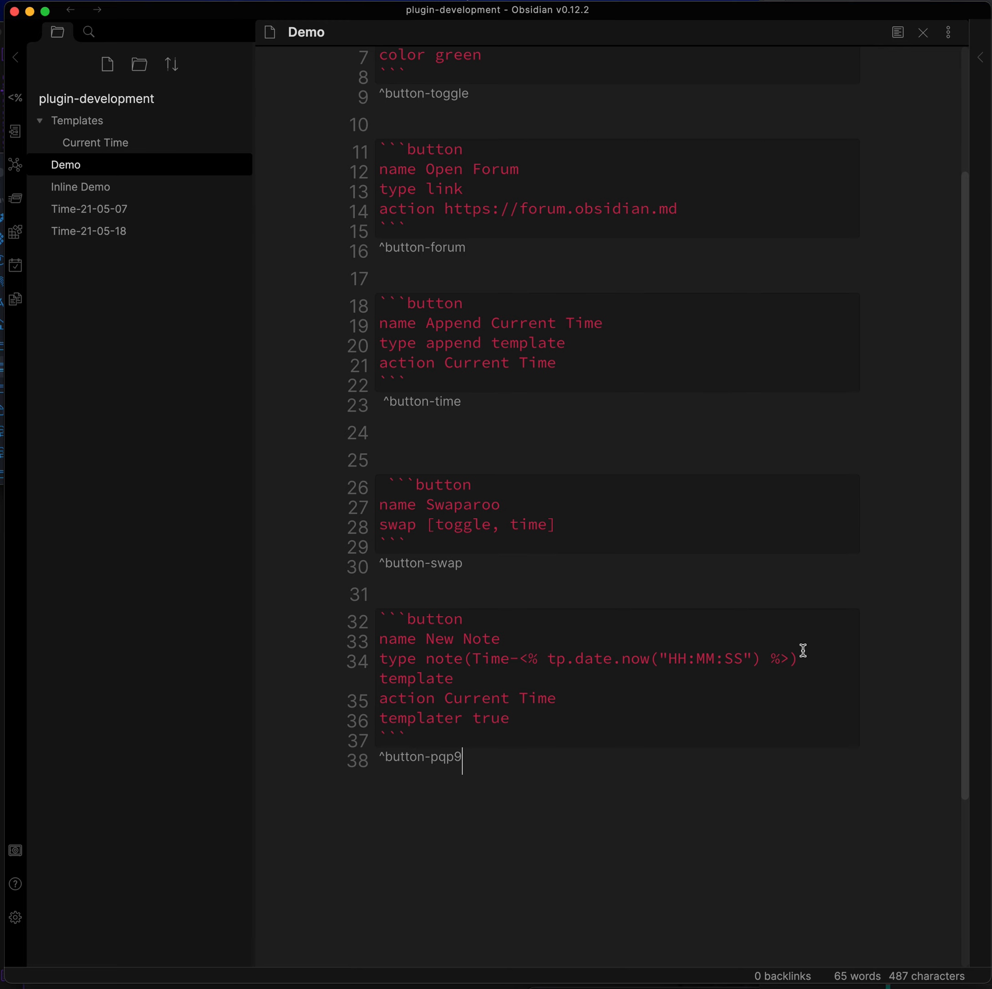
- Add ", split" after the Templater expression in the New Note button's type line and run the button in preview
drag(789, 658, 530, 662)
click(811, 691)
click(789, 661)
text(, split)
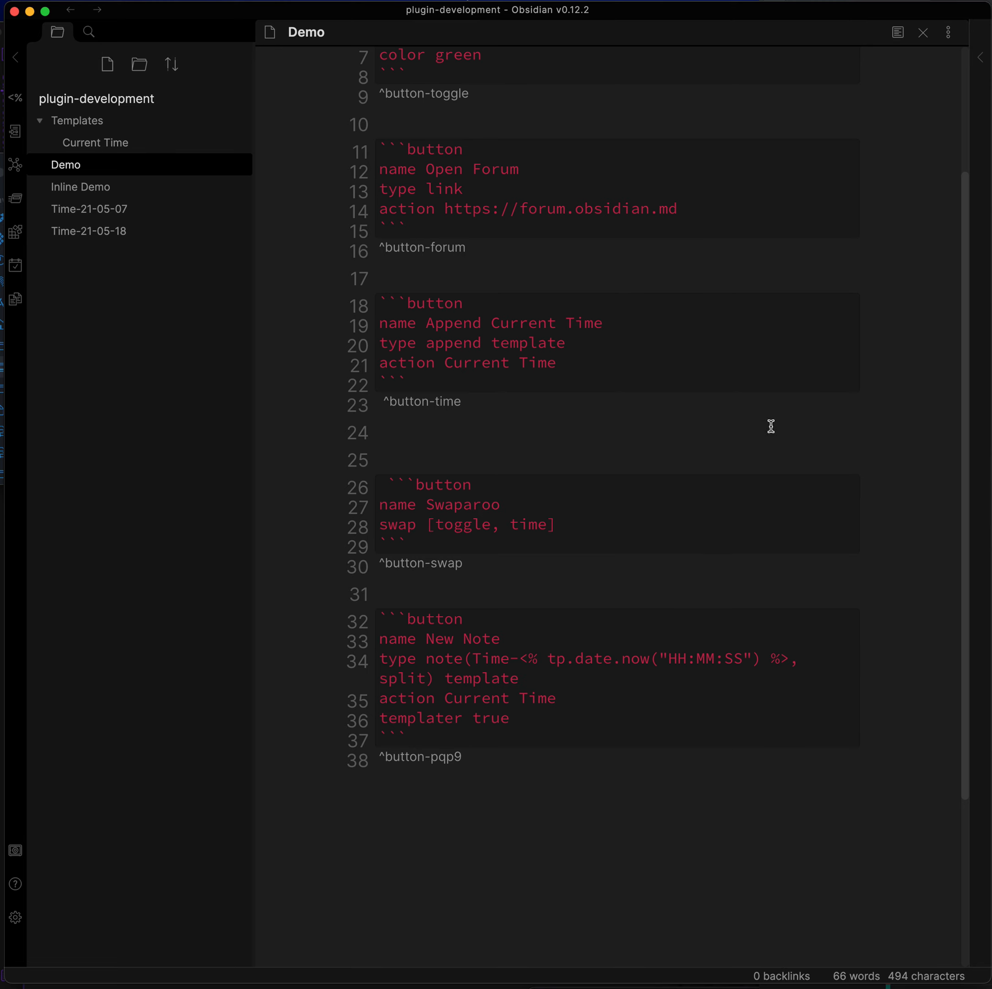
click(676, 819)
key(super+e)
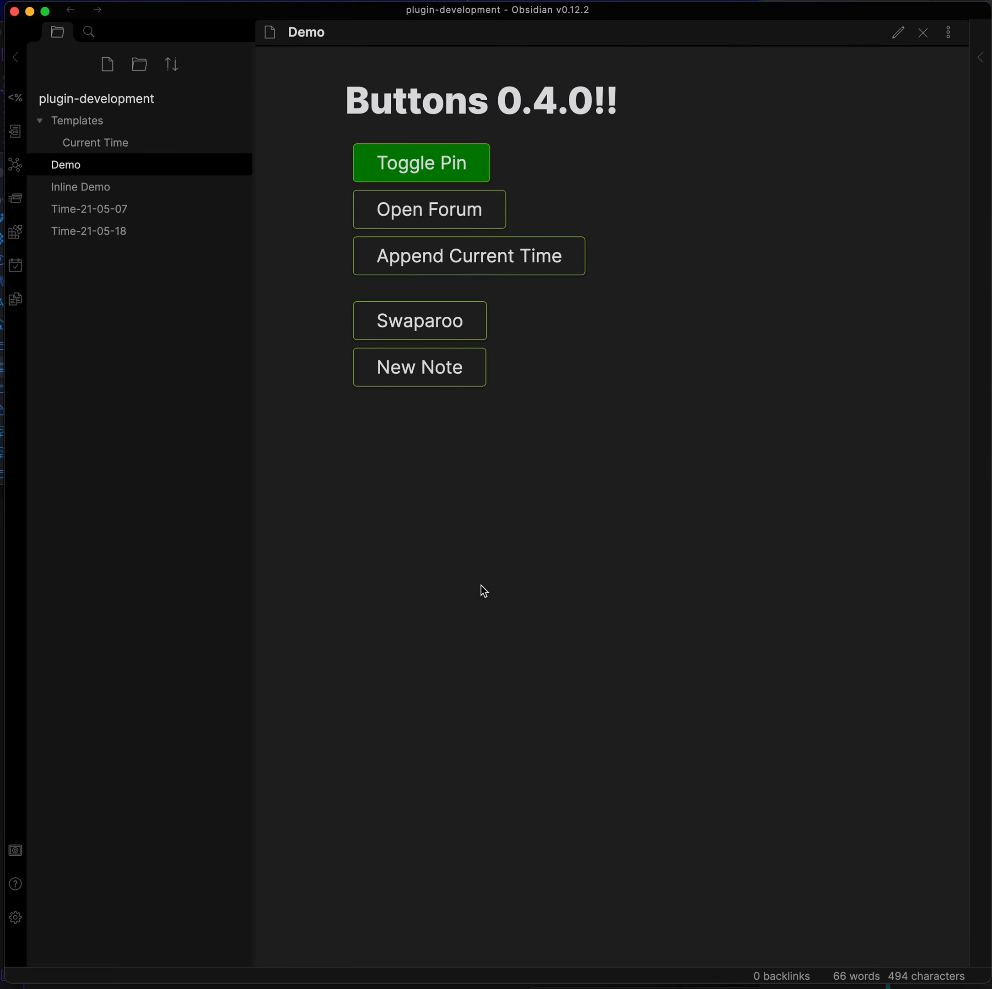
click(411, 369)
- Change the New Note button's date format to "HH-MM-SS" and return the Demo note to preview
key(super+e)
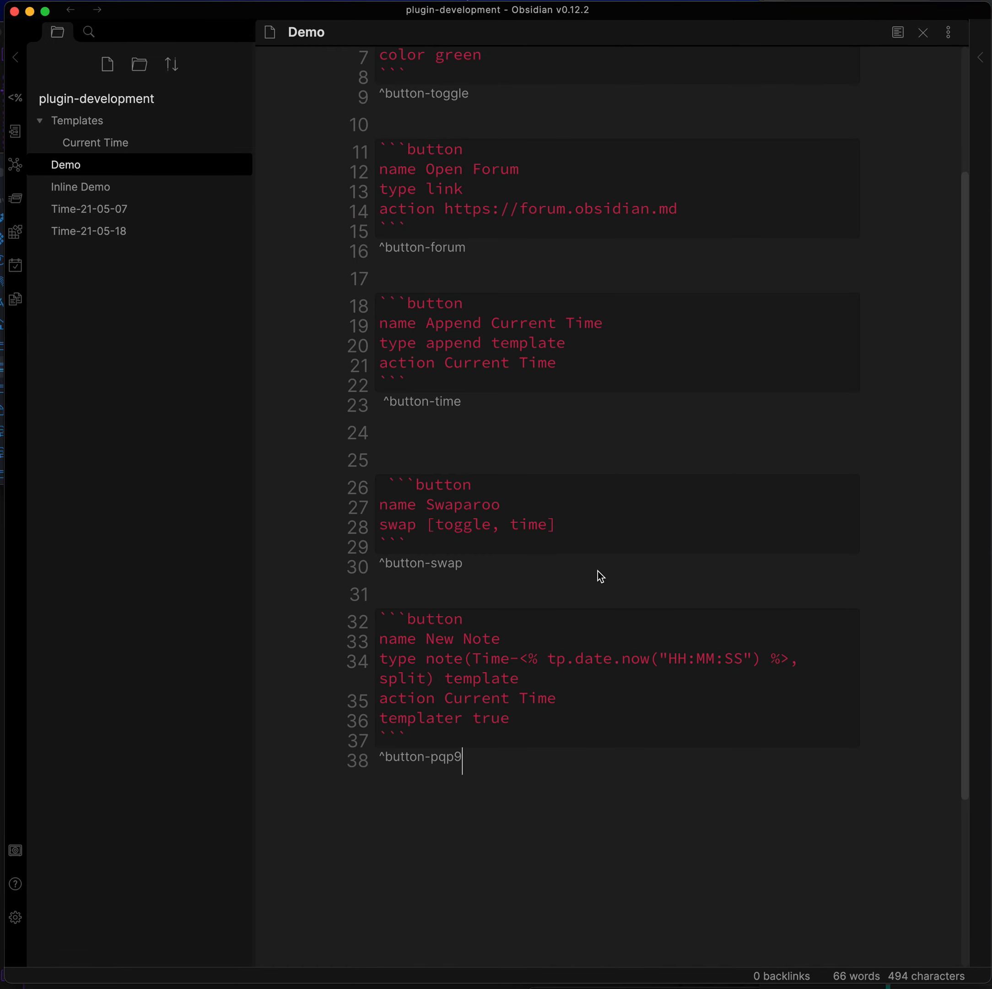
click(724, 658)
key(BackSpace)
text(-)
click(690, 659)
key(BackSpace)
text(-)
key(BackSpace)
key(BackSpace)
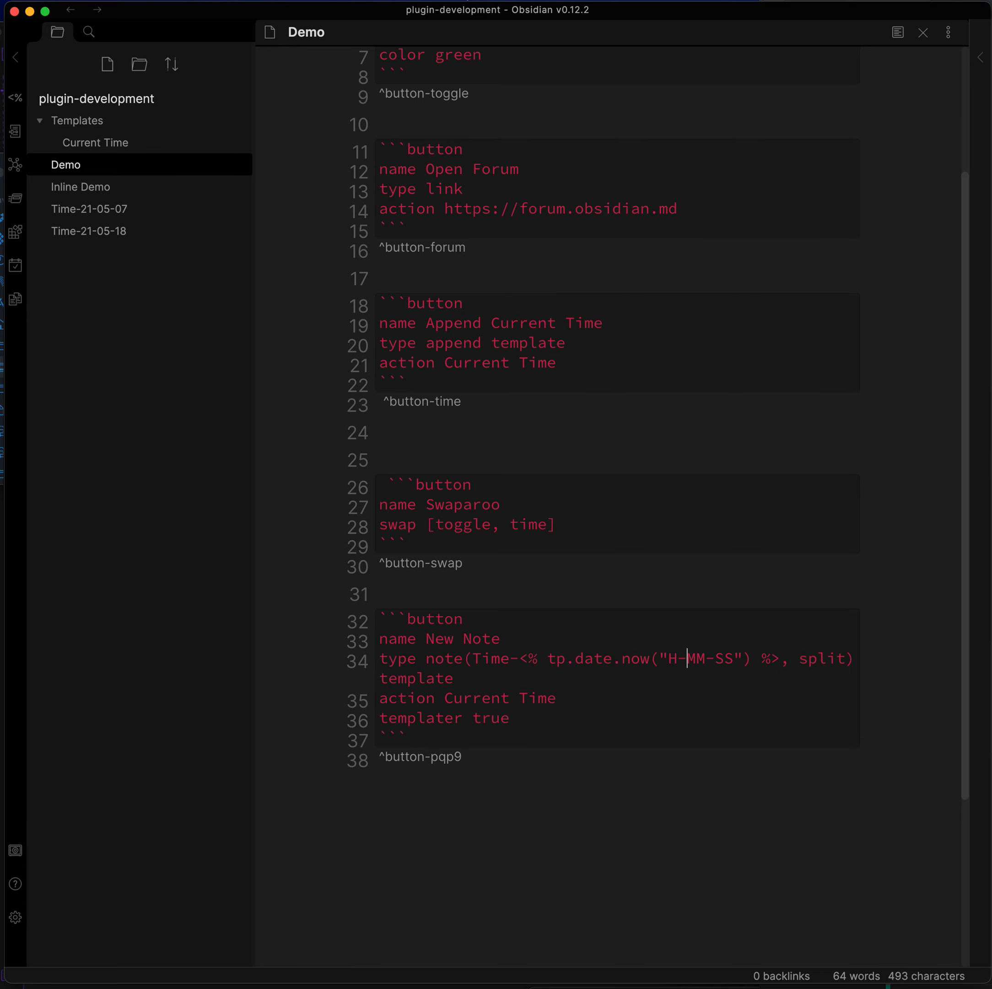
text(H-)
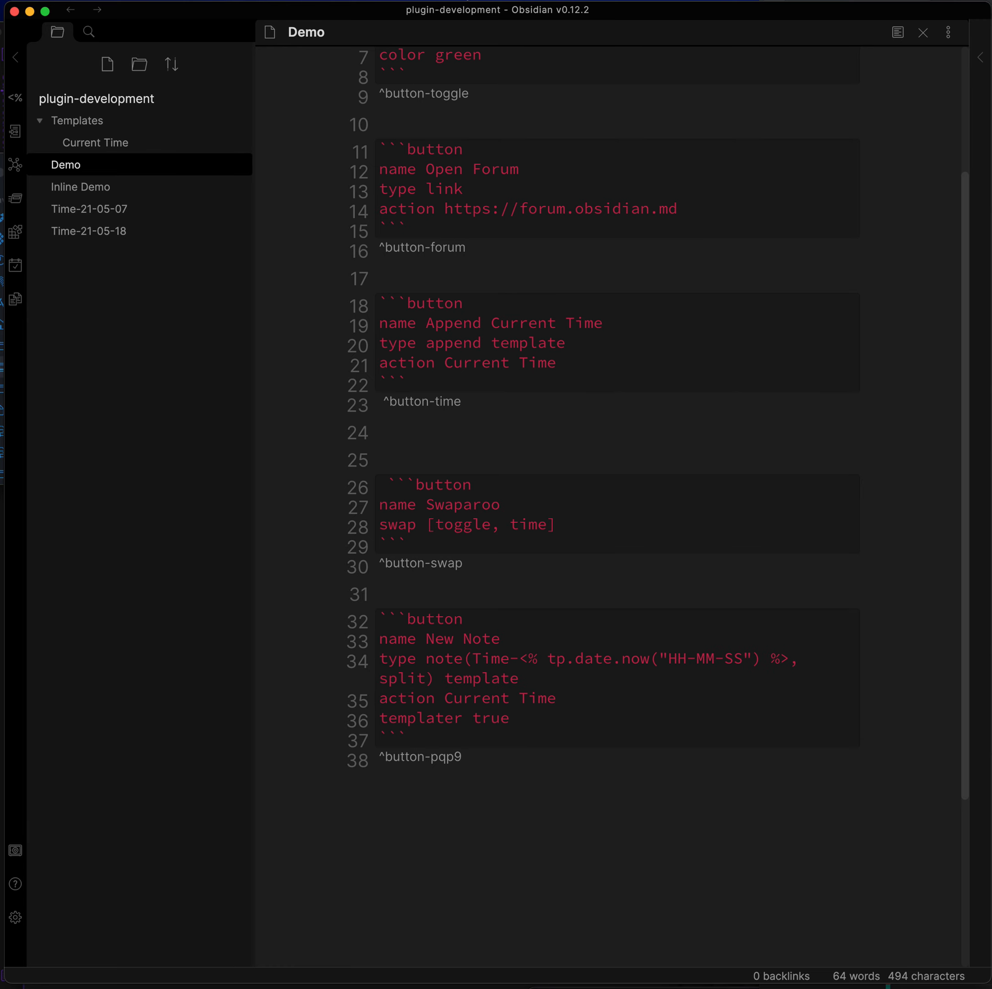
key(super+e)
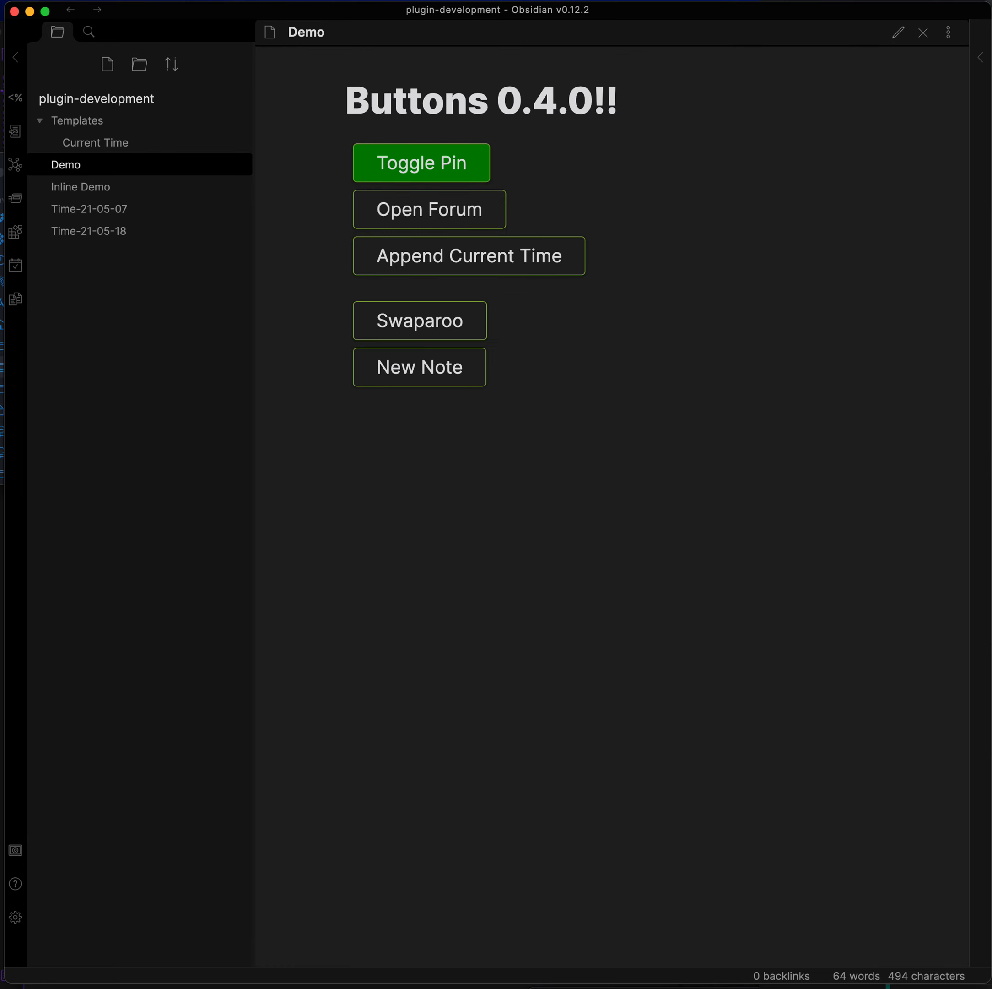
- Run the New Note button, check the title of the note created in the split, and close that pane
click(442, 384)
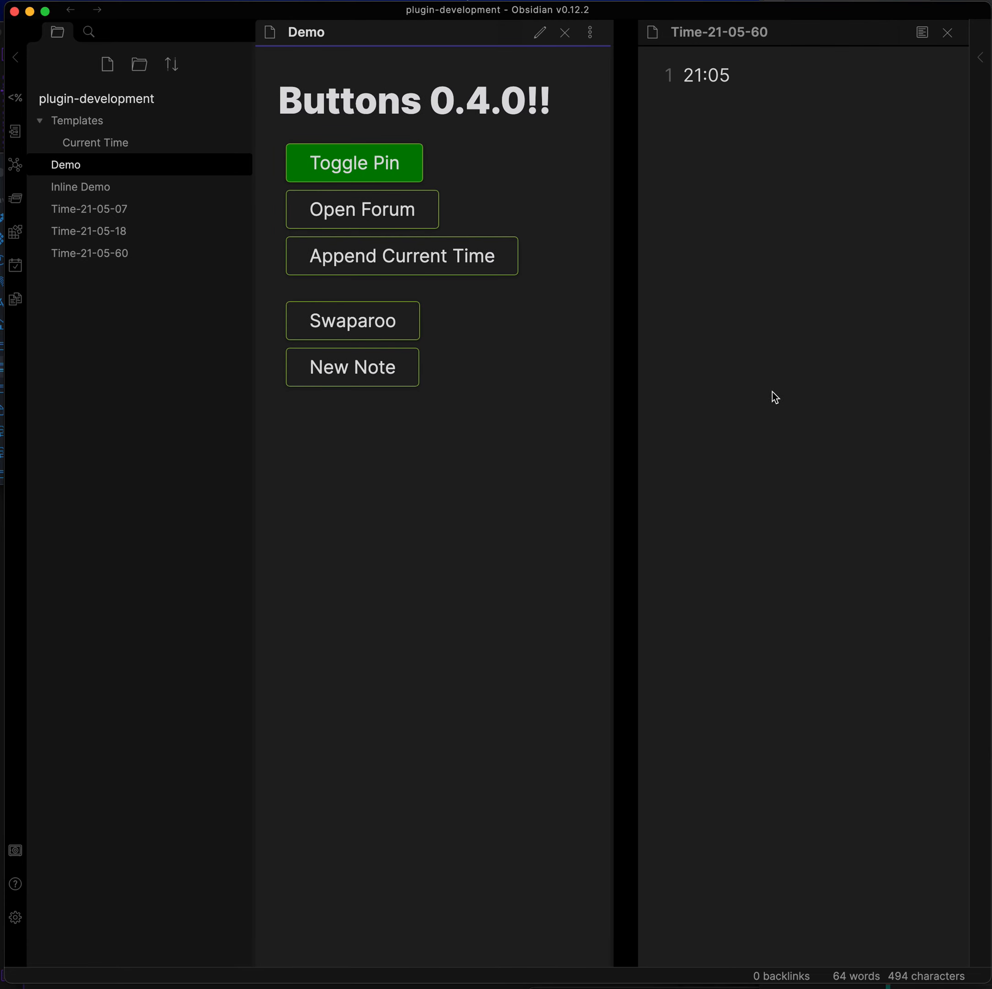
click(787, 335)
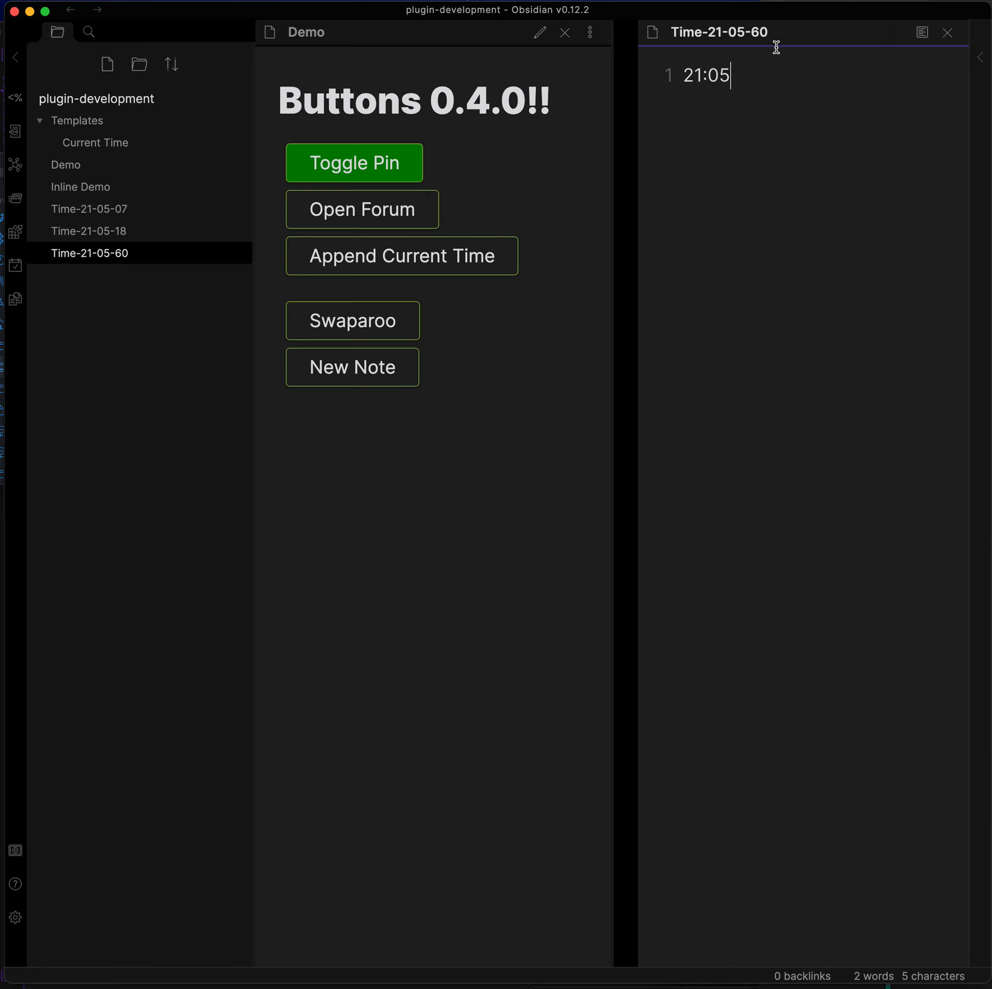
drag(772, 31, 700, 32)
click(835, 140)
click(948, 32)
- Review the New Note button's date expression in the source, run the button again from preview and close the created note's pane
key(super+e)
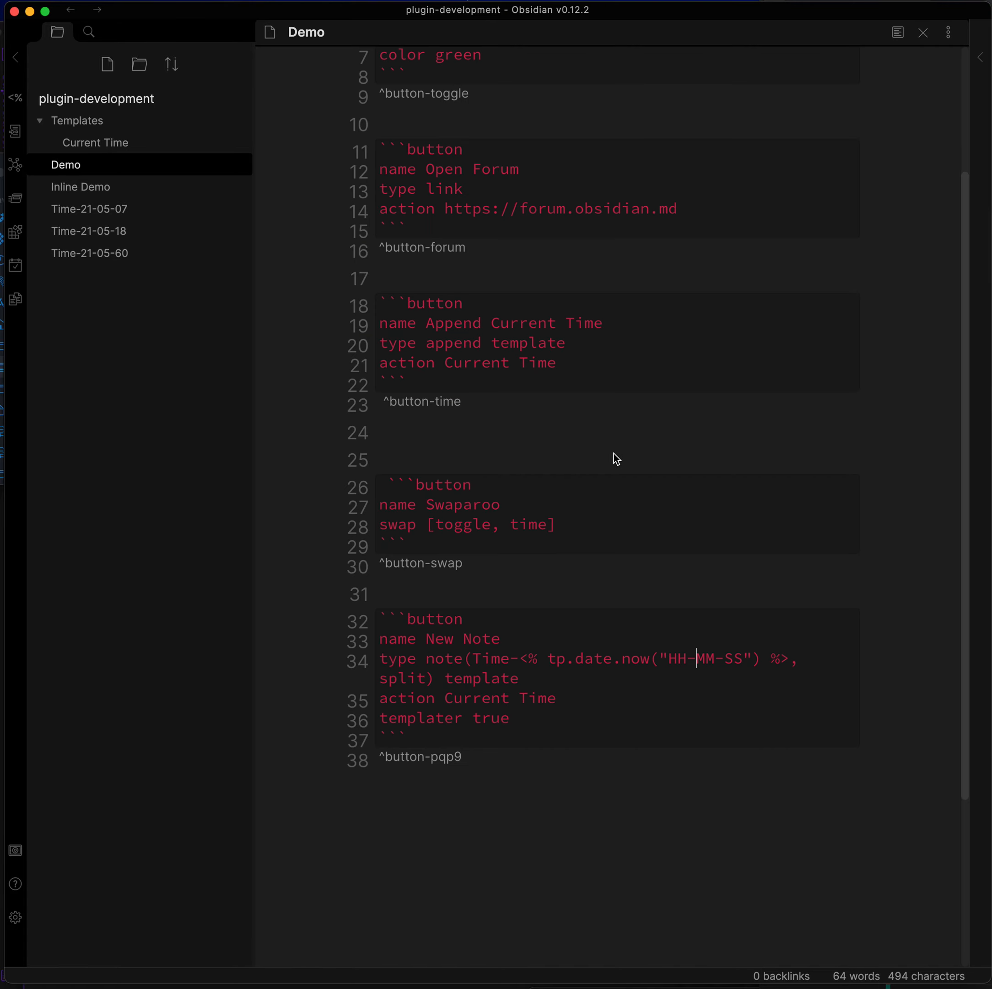
drag(791, 658, 538, 653)
click(646, 878)
key(super+e)
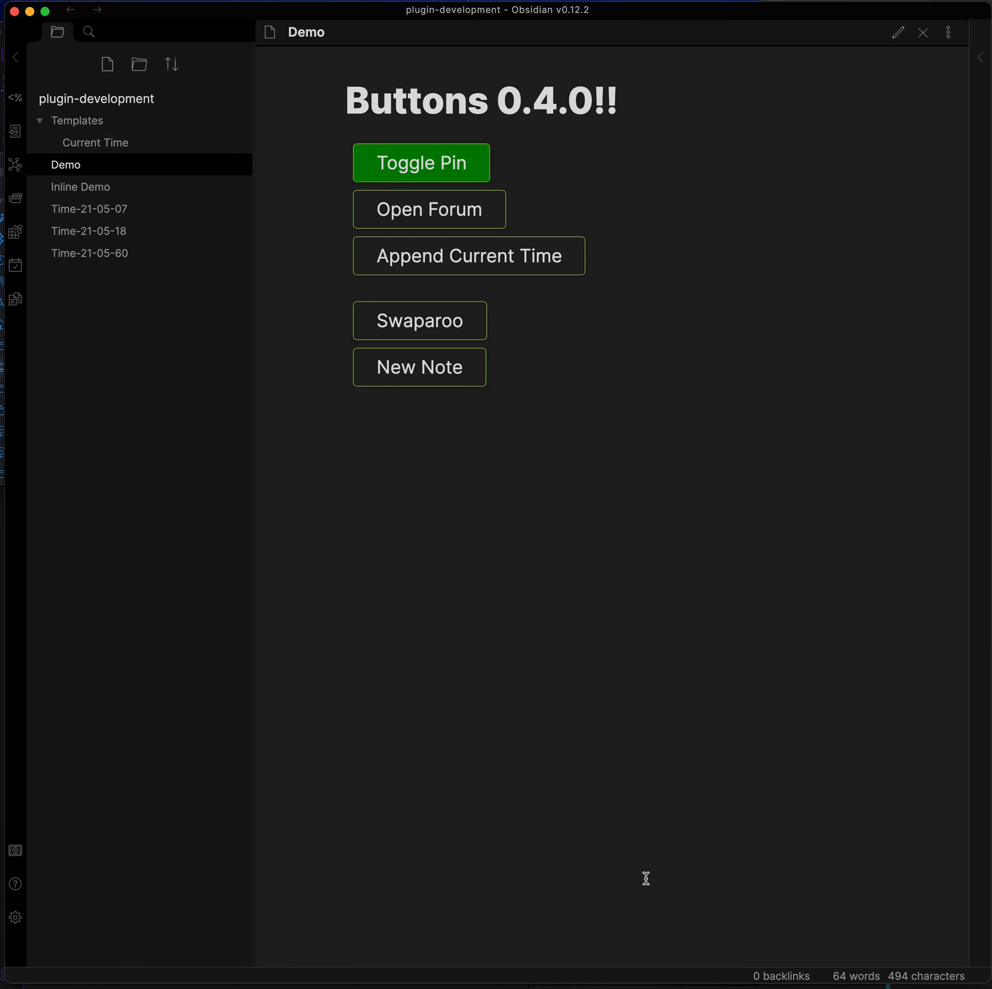
click(374, 378)
drag(767, 32, 725, 31)
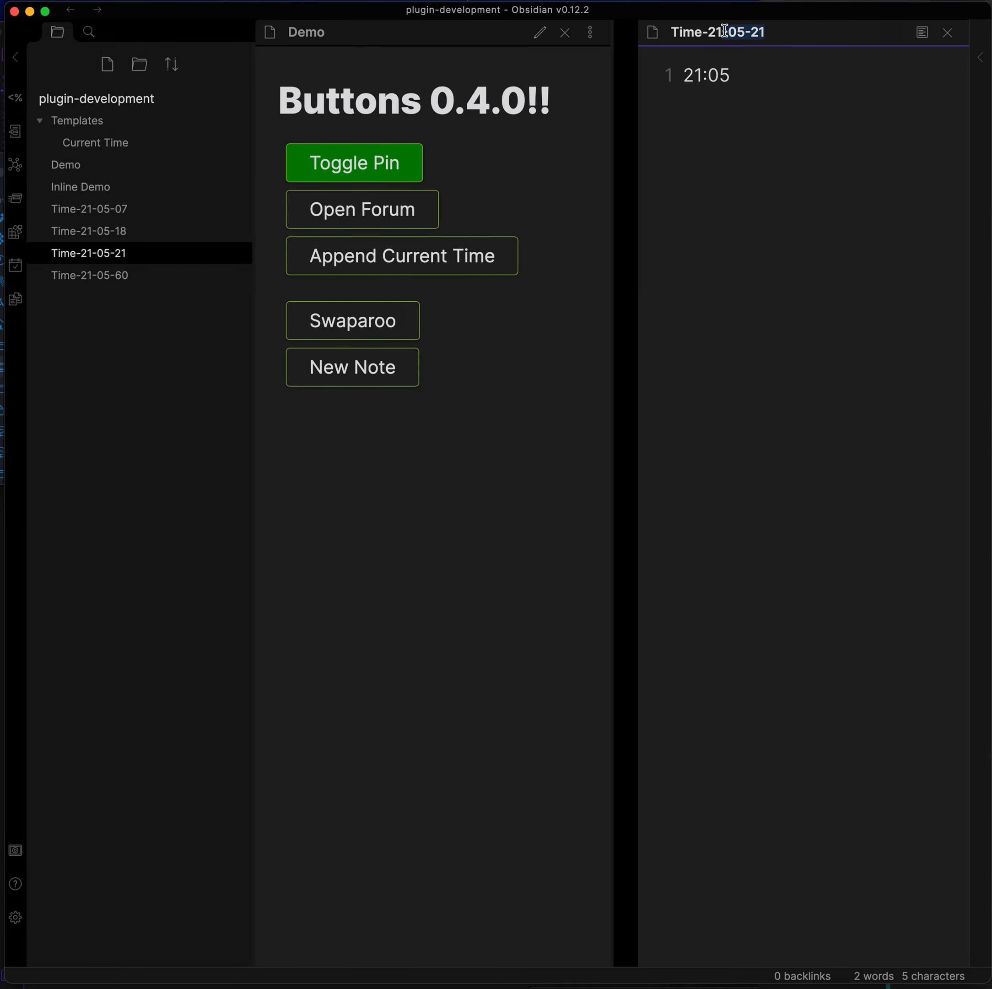
click(758, 124)
click(946, 36)
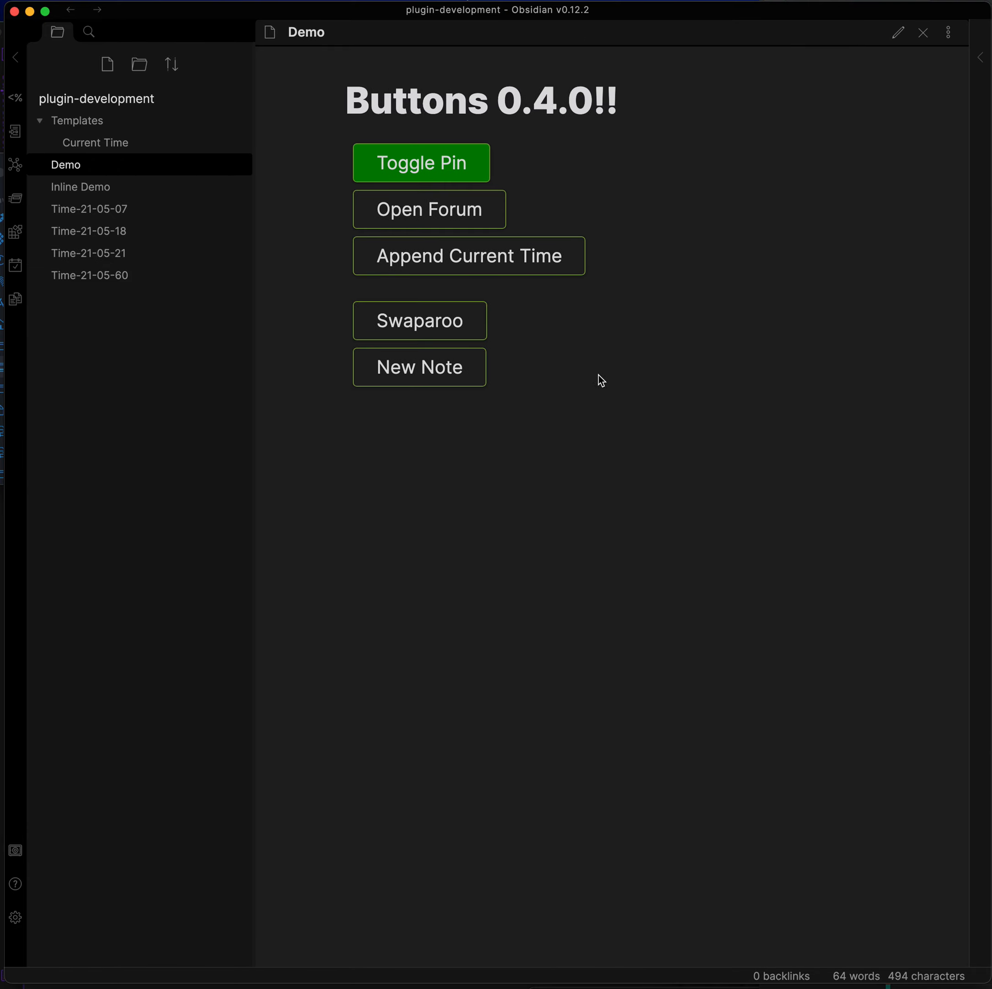
- Change the New Note button's note name prefix to Meeting and its date format to "DD-HH-MM-SS", and return to preview
key(super+e)
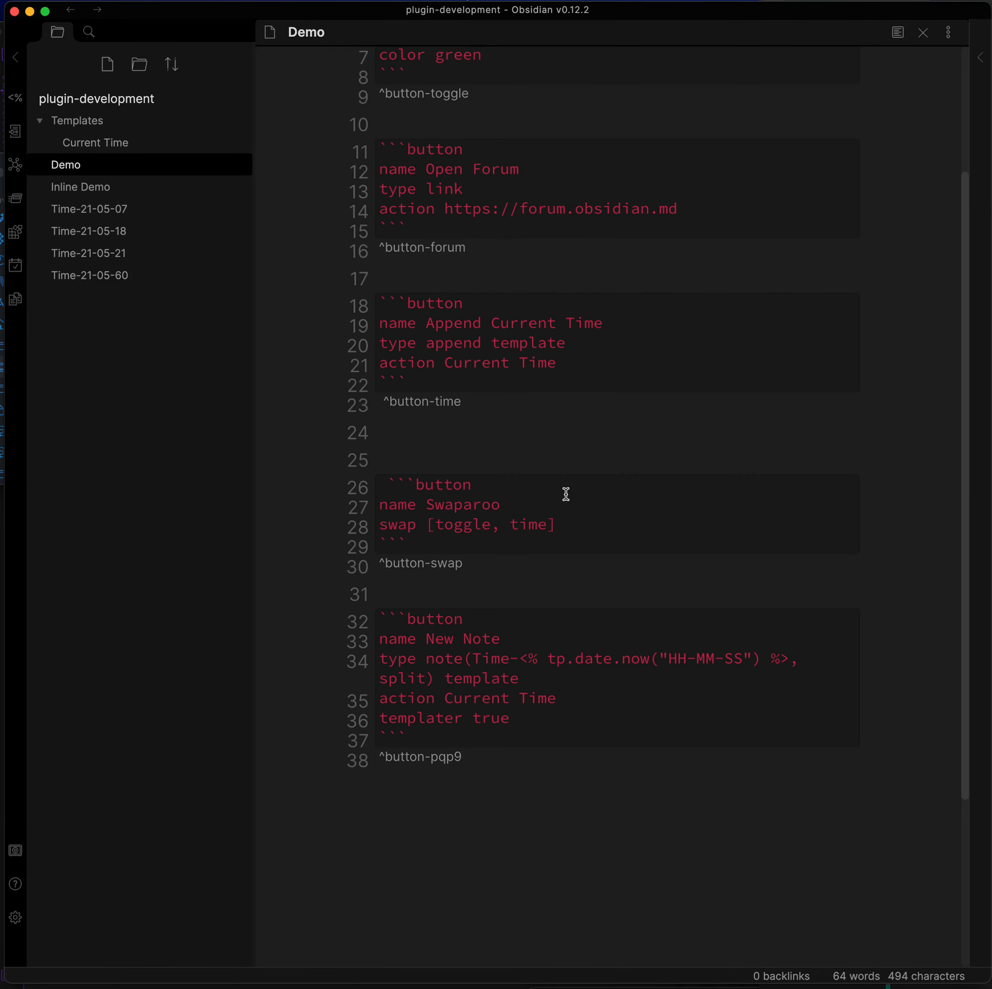
double_click(489, 657)
text(Meeting)
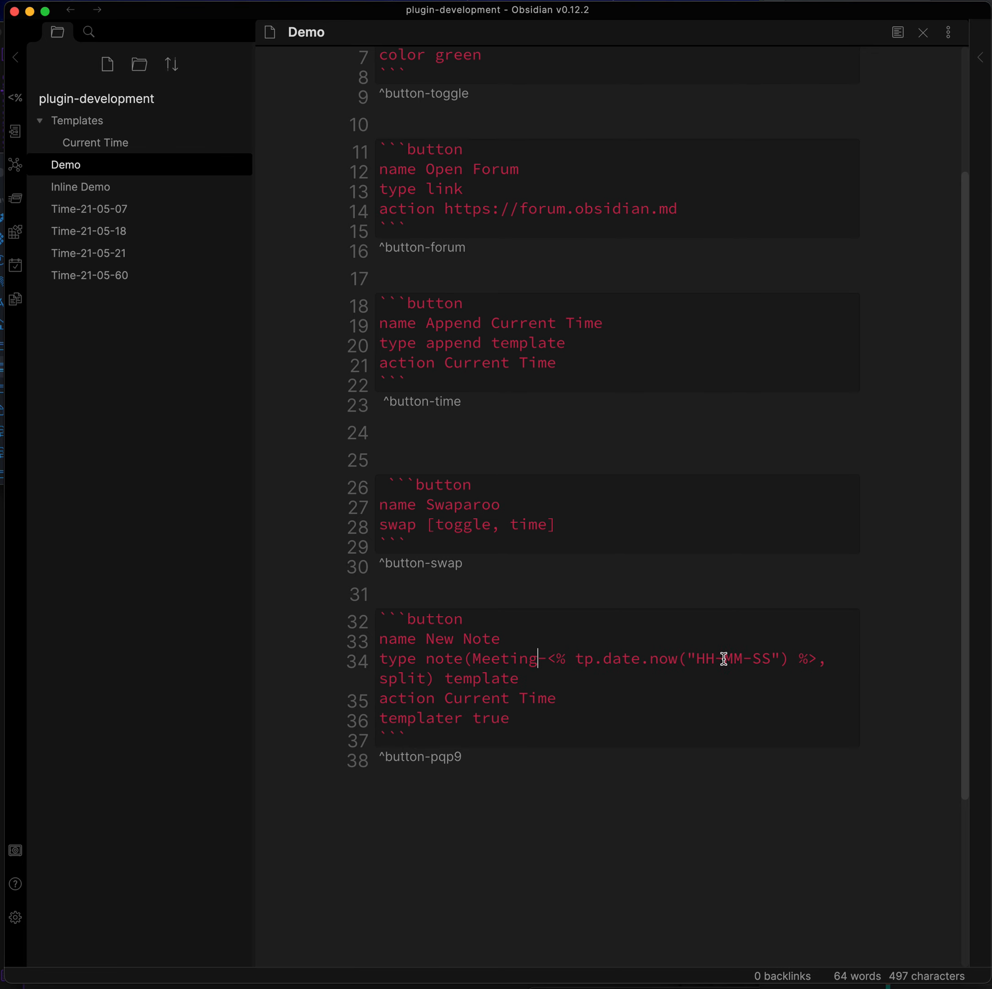
click(698, 658)
text(HH-)
key(BackSpace)
key(BackSpace)
key(BackSpace)
text(DD-)
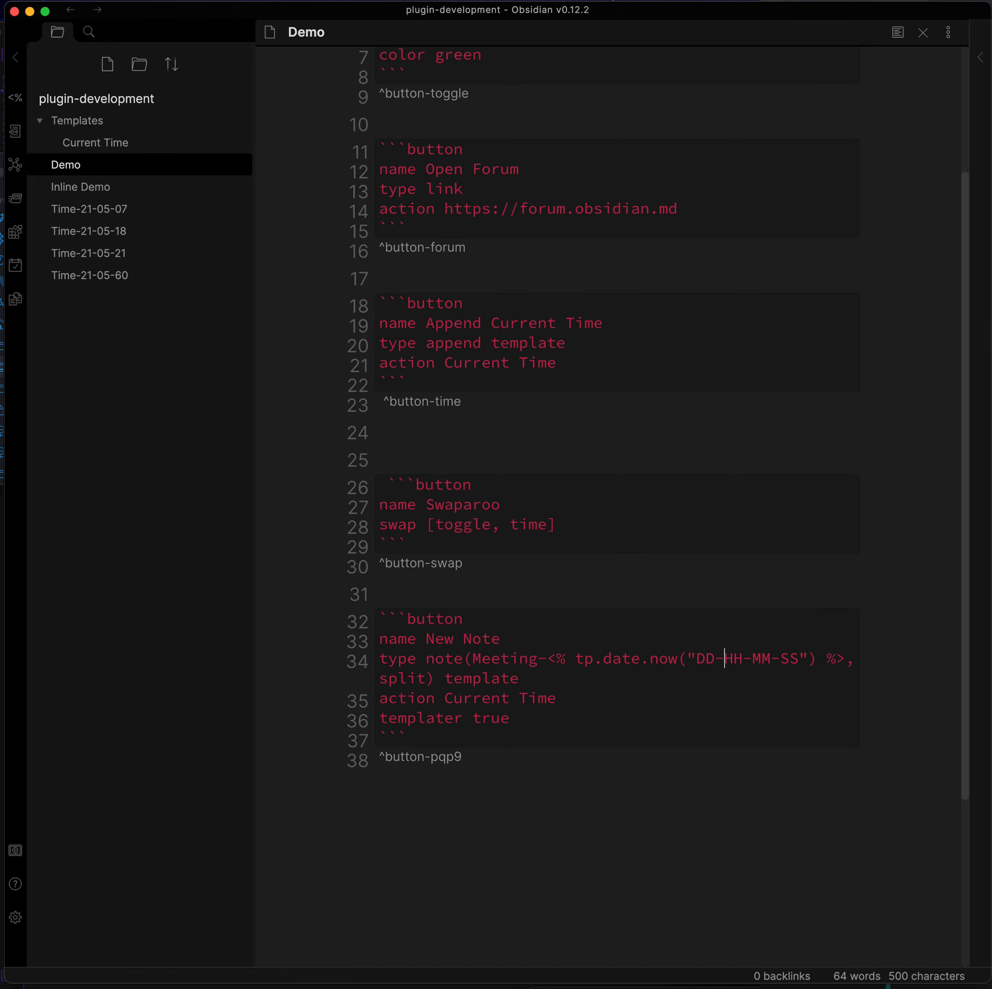
click(668, 911)
key(super+e)
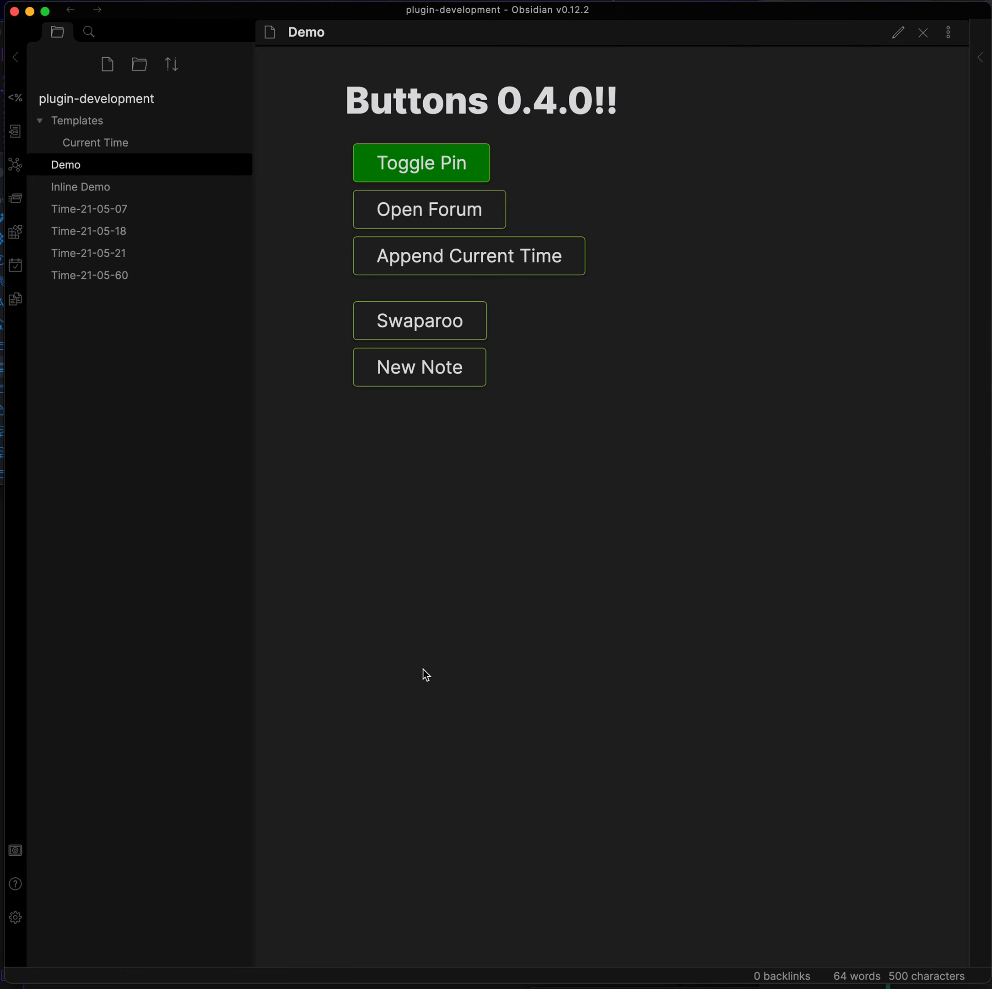
- Run the New Note button, check the title of the created Meeting note in the split, and close its pane
click(391, 363)
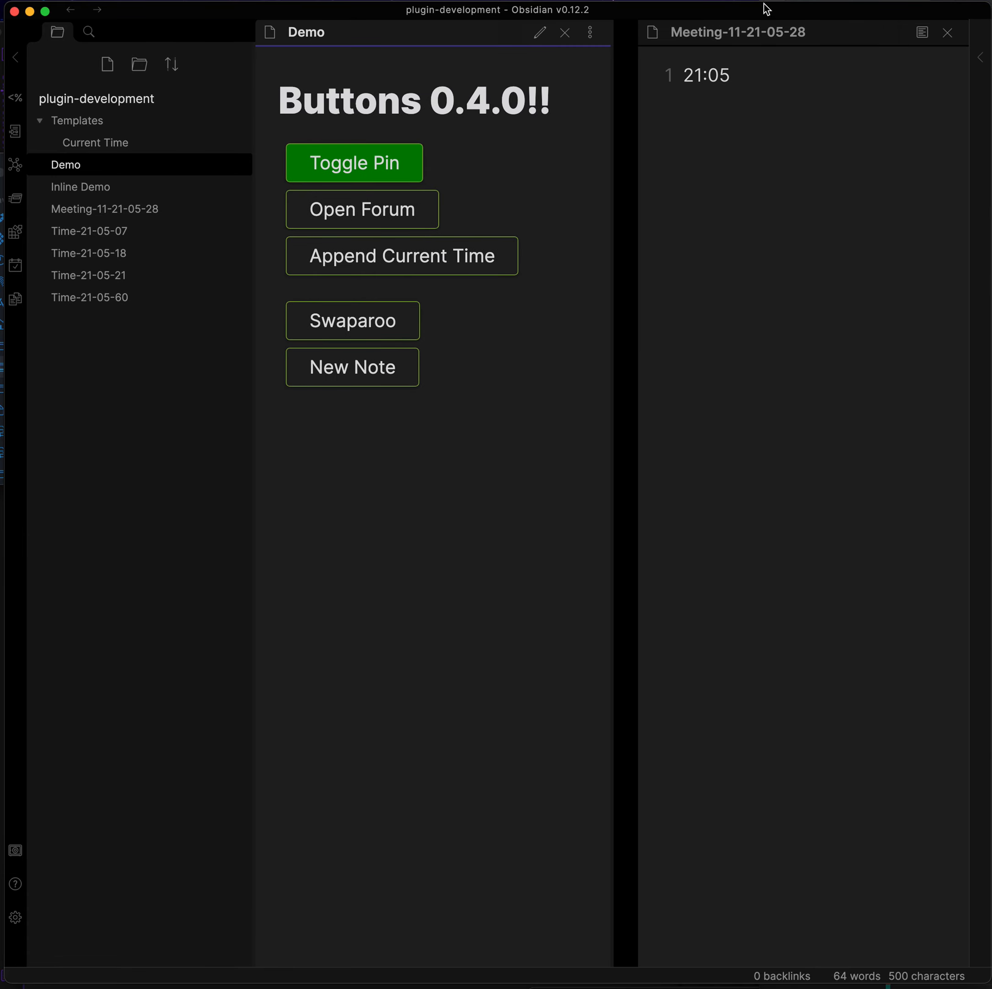
click(802, 33)
click(696, 104)
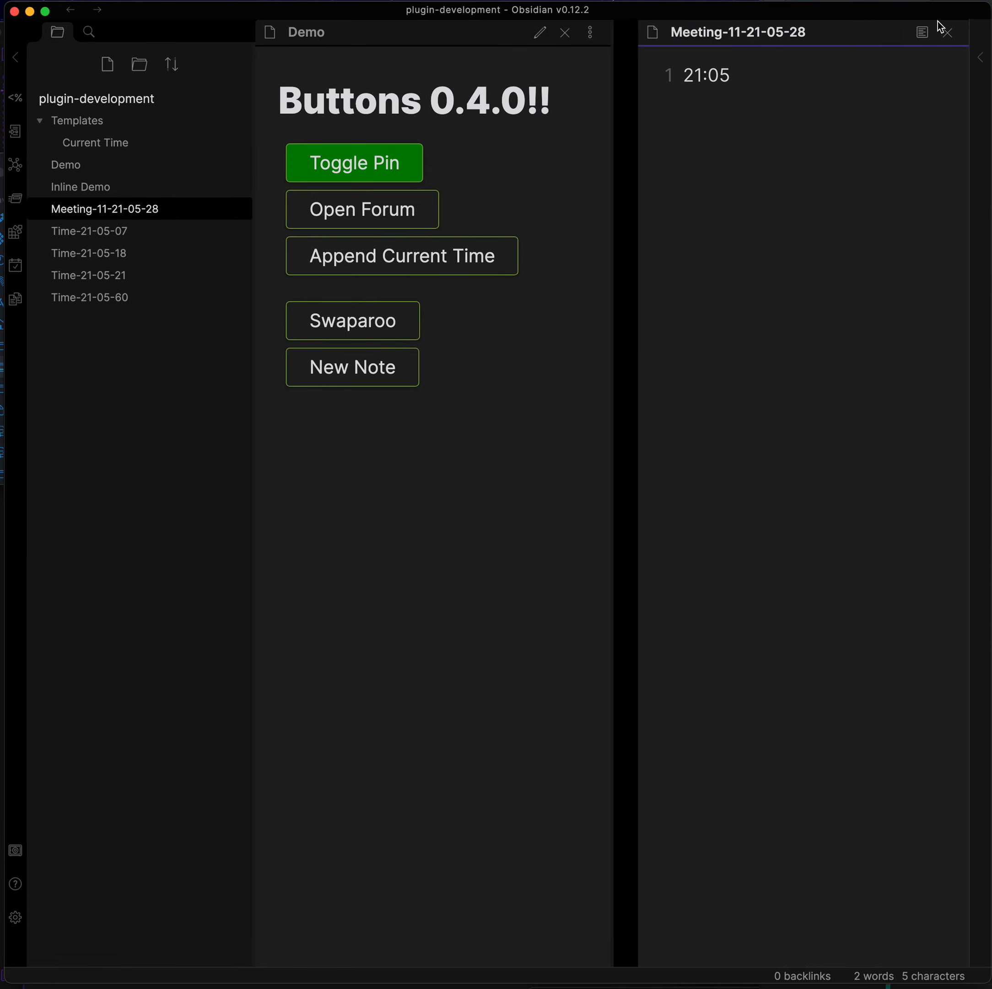
click(947, 33)
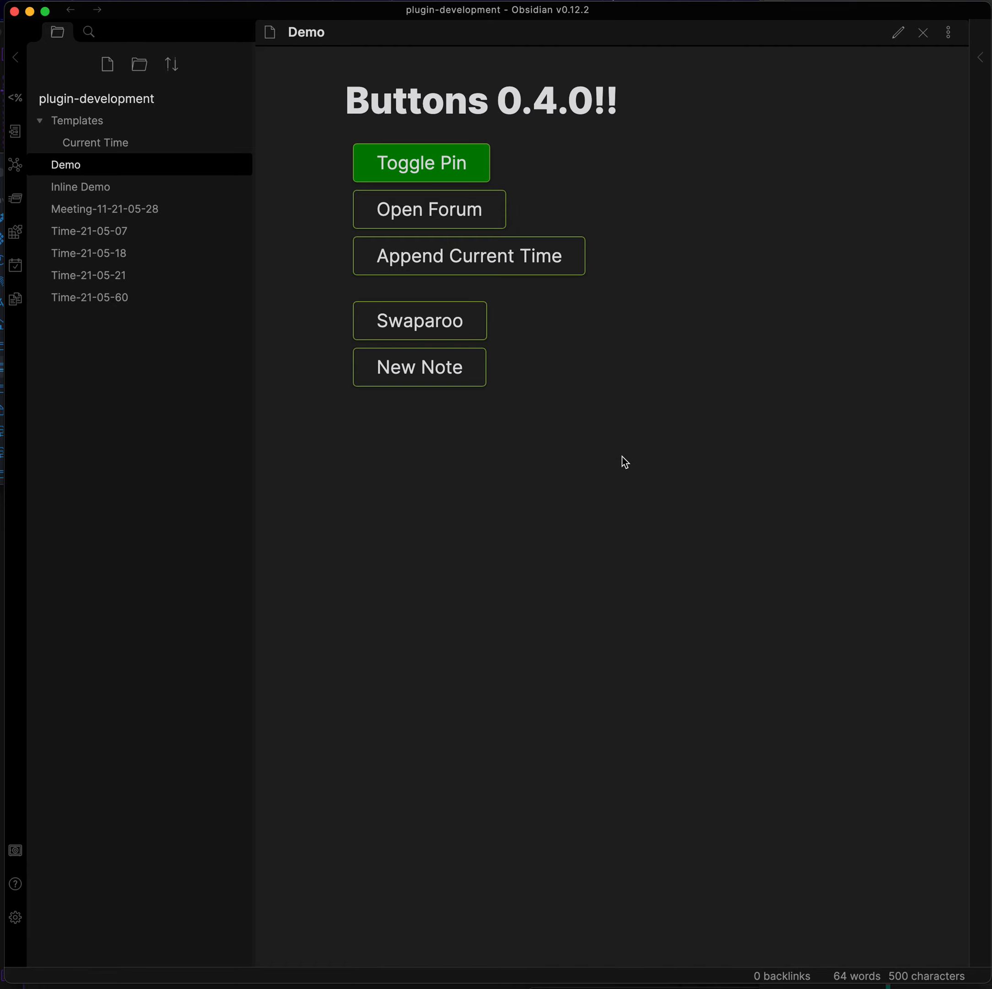
- Add the path "Folder/" before Meeting in the New Note button's note name in the Demo source
key(super+e)
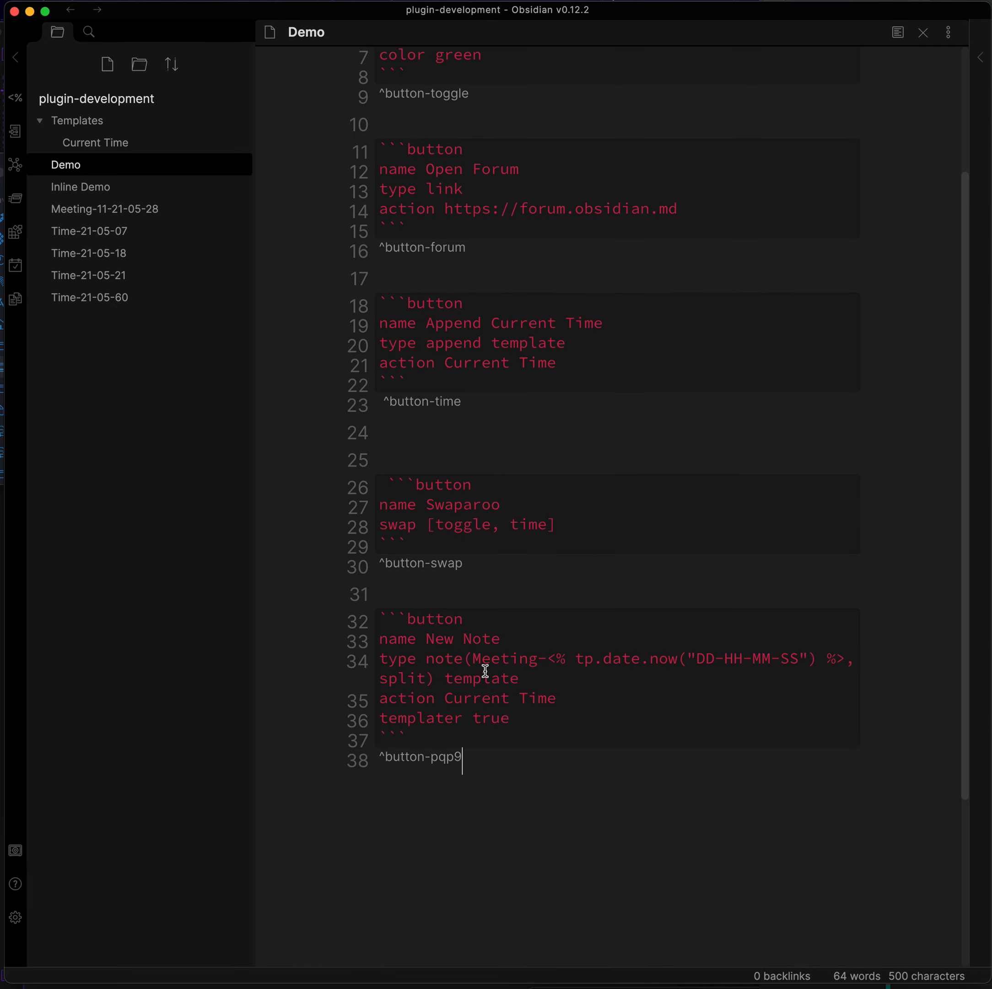
text(Folder/)
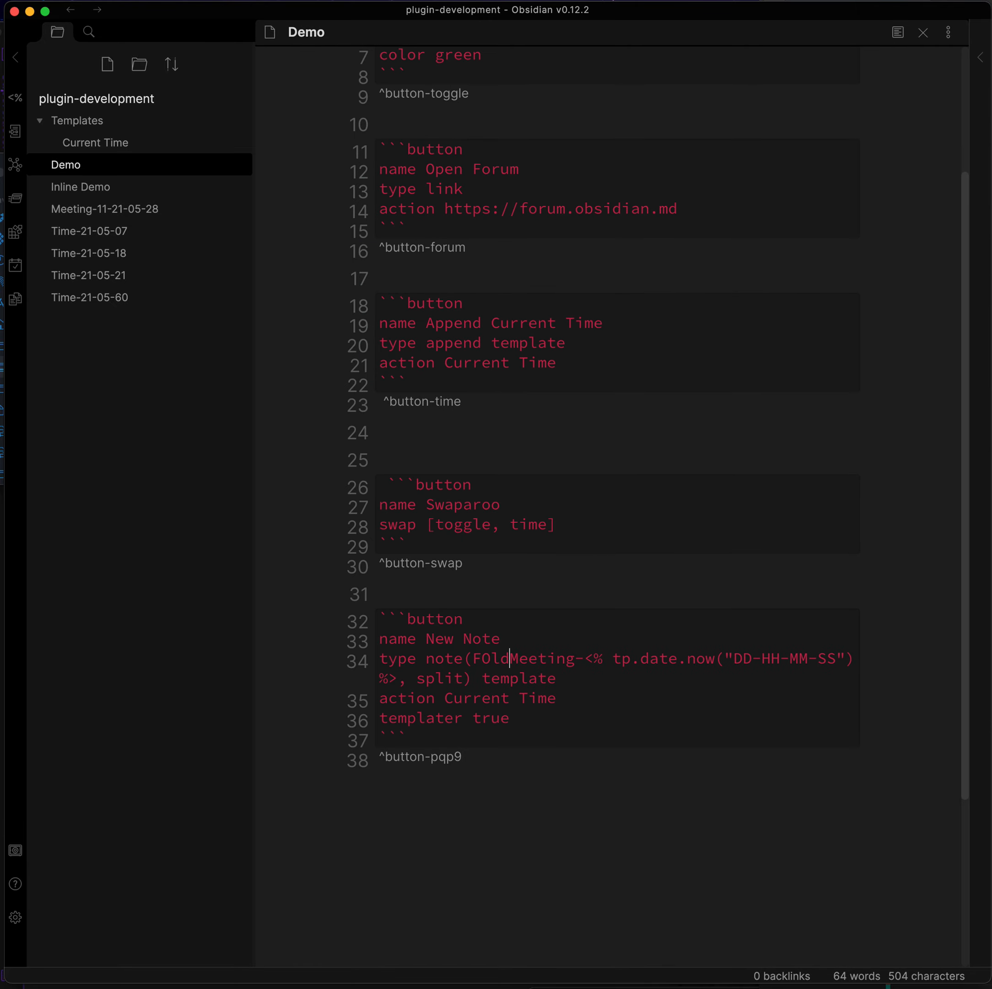
key(BackSpace)
key(BackSpace)
key(BackSpace)
key(BackSpace)
key(BackSpace)
key(BackSpace)
text(older/)
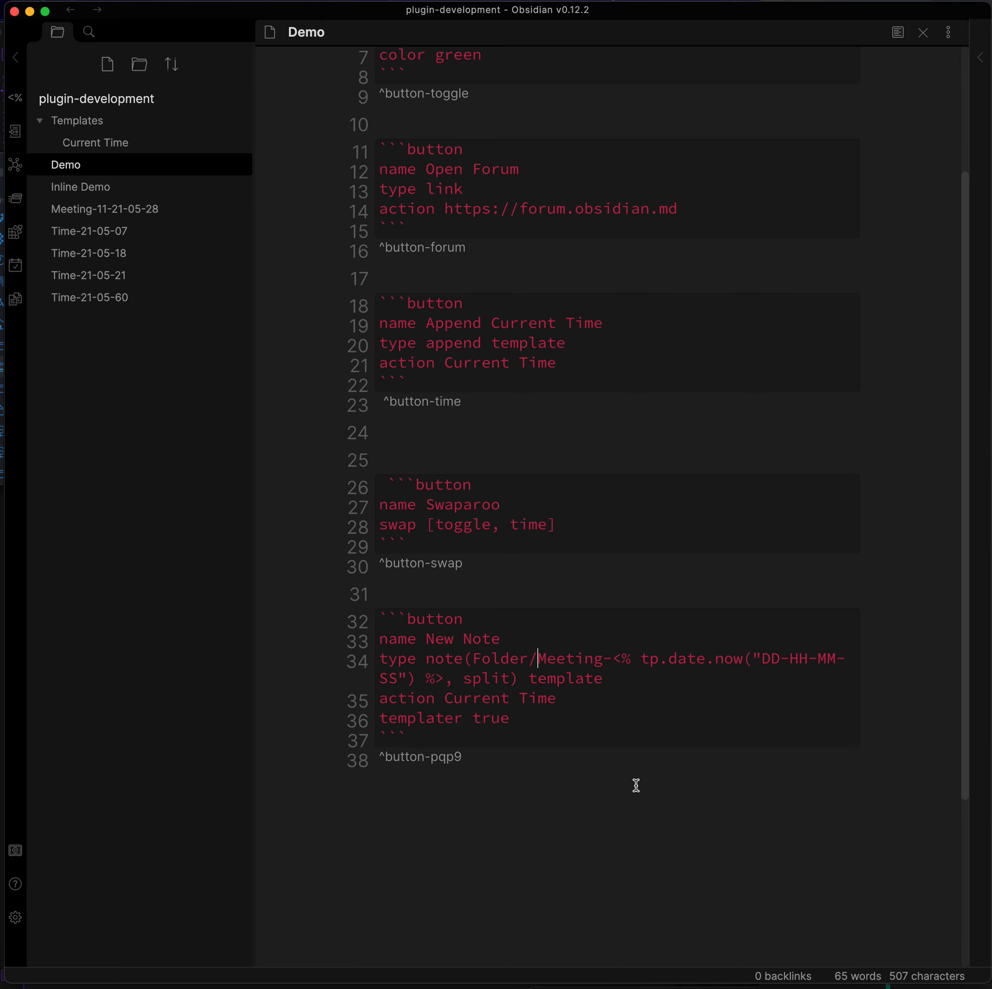
- Start a new button block below the New Note block with the name "Math!" and the type calculate
click(636, 804)
key(Return)
key(Return)
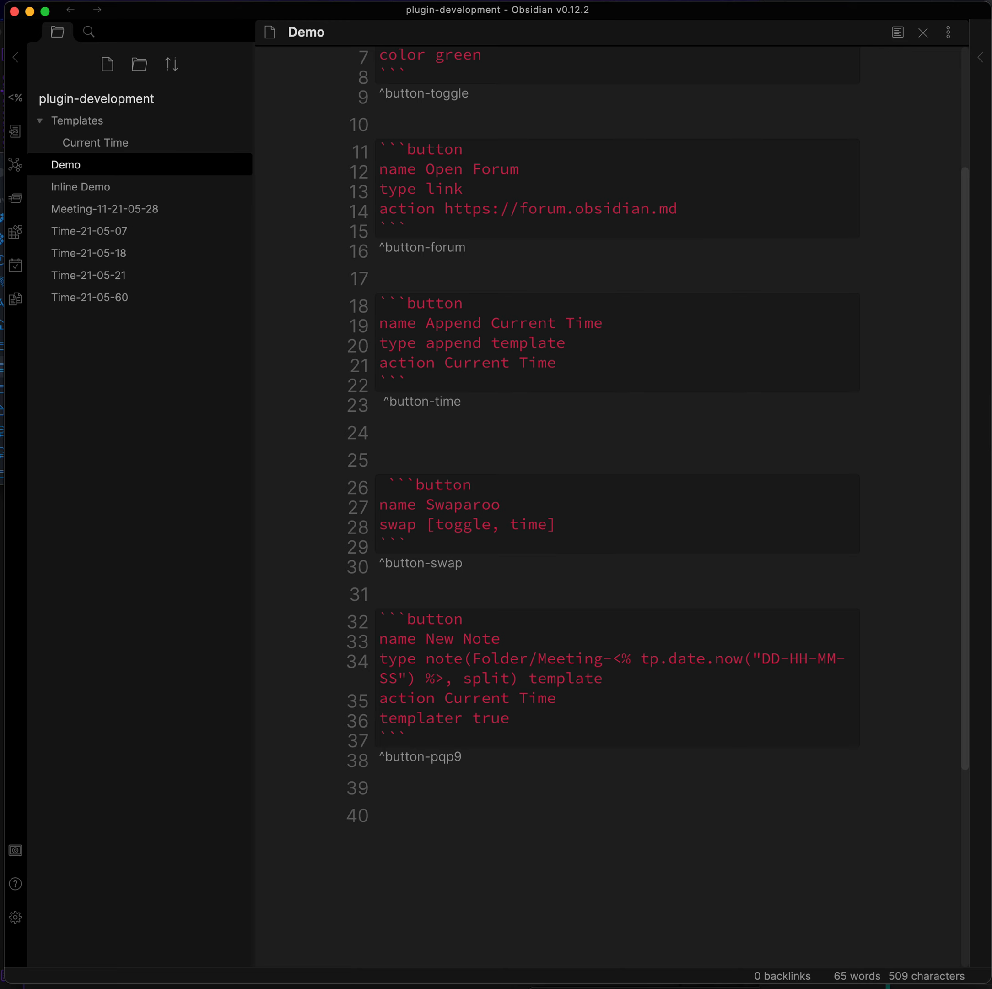
text(```button)
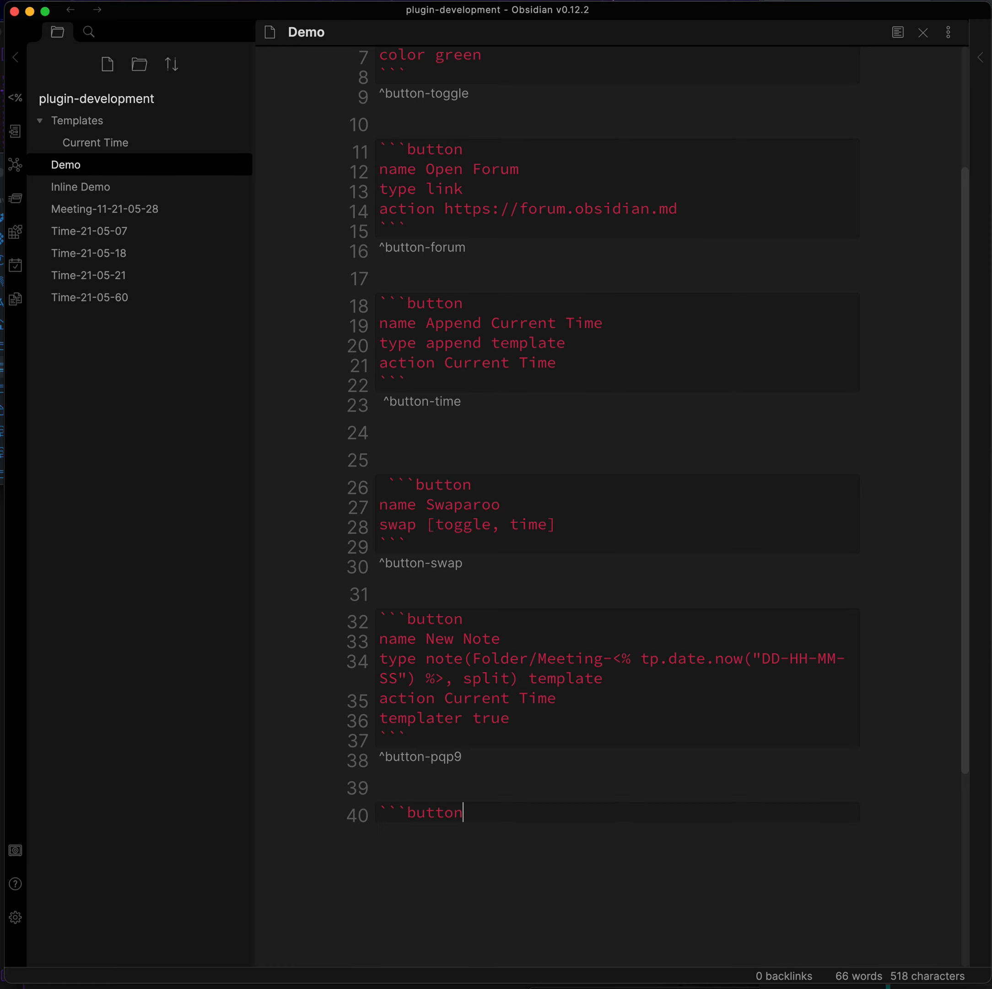
key(Return)
text(name M)
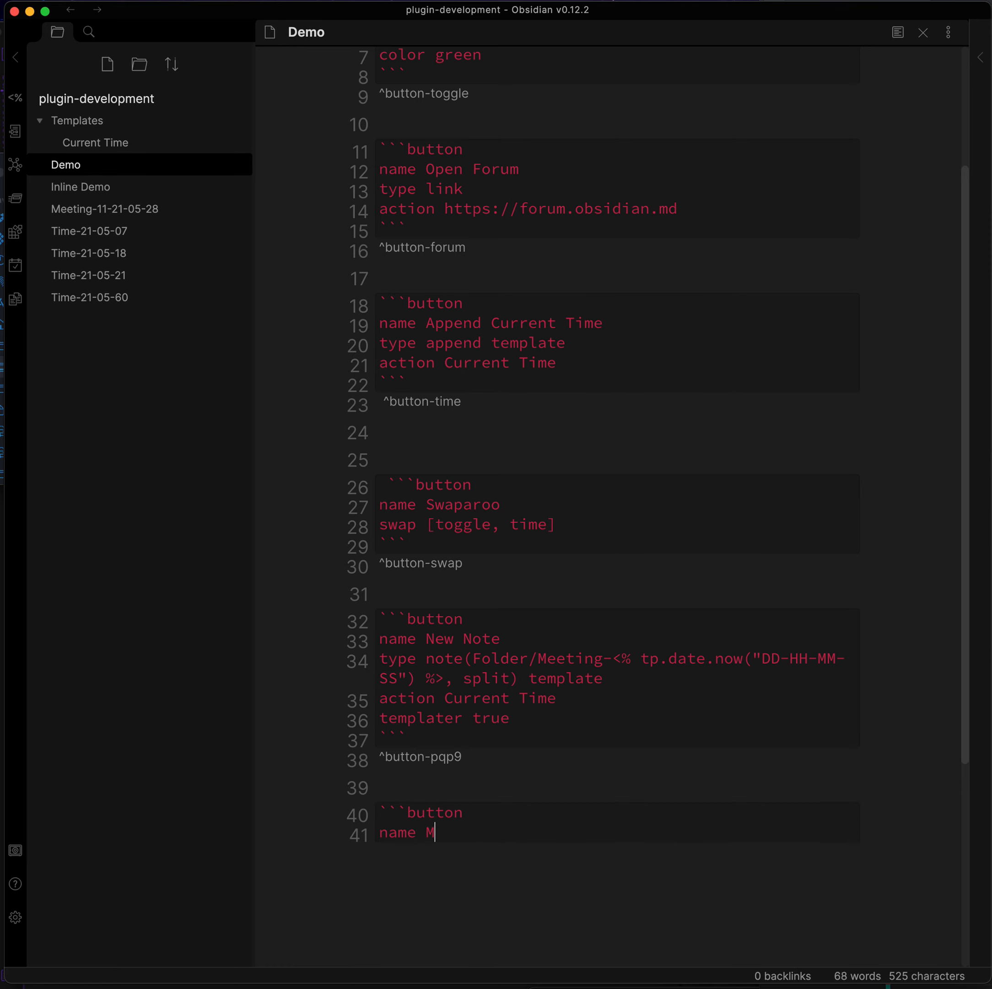
text(ath!)
key(Return)
text(ty)
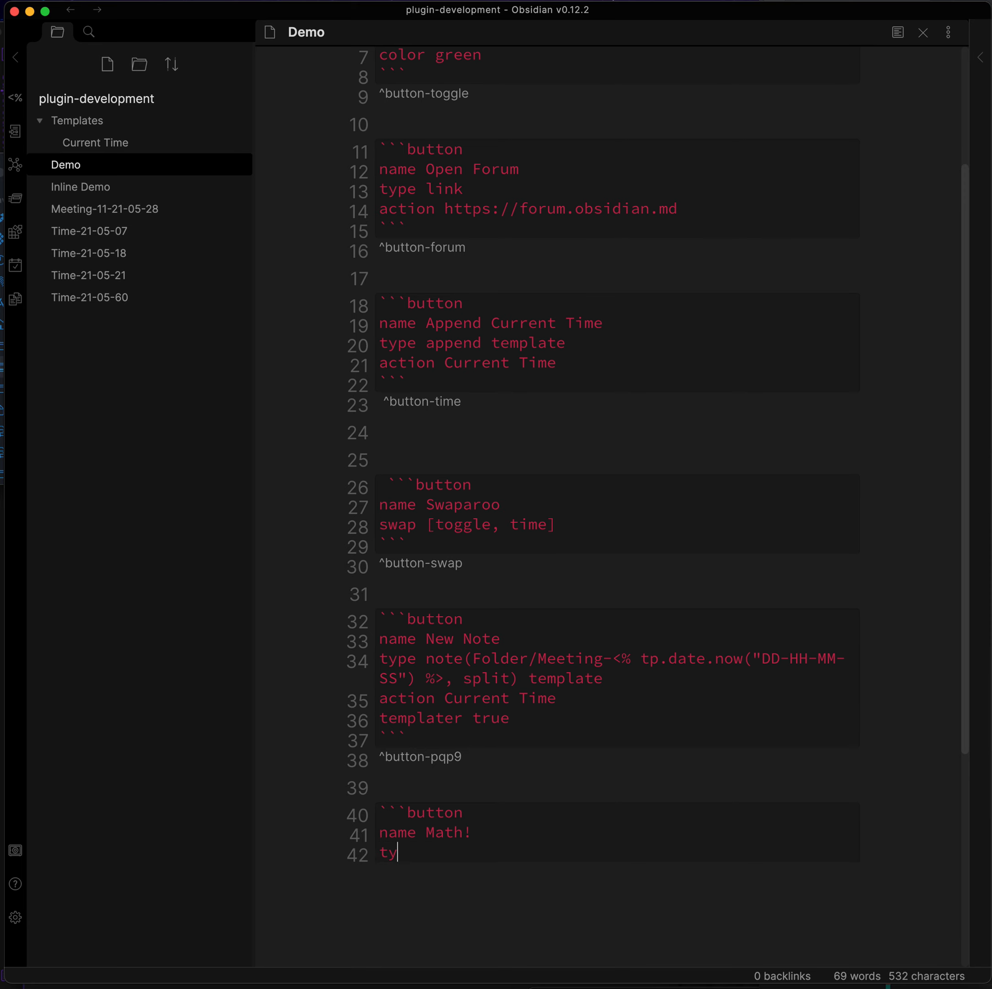
text(pe calculate)
key(Return)
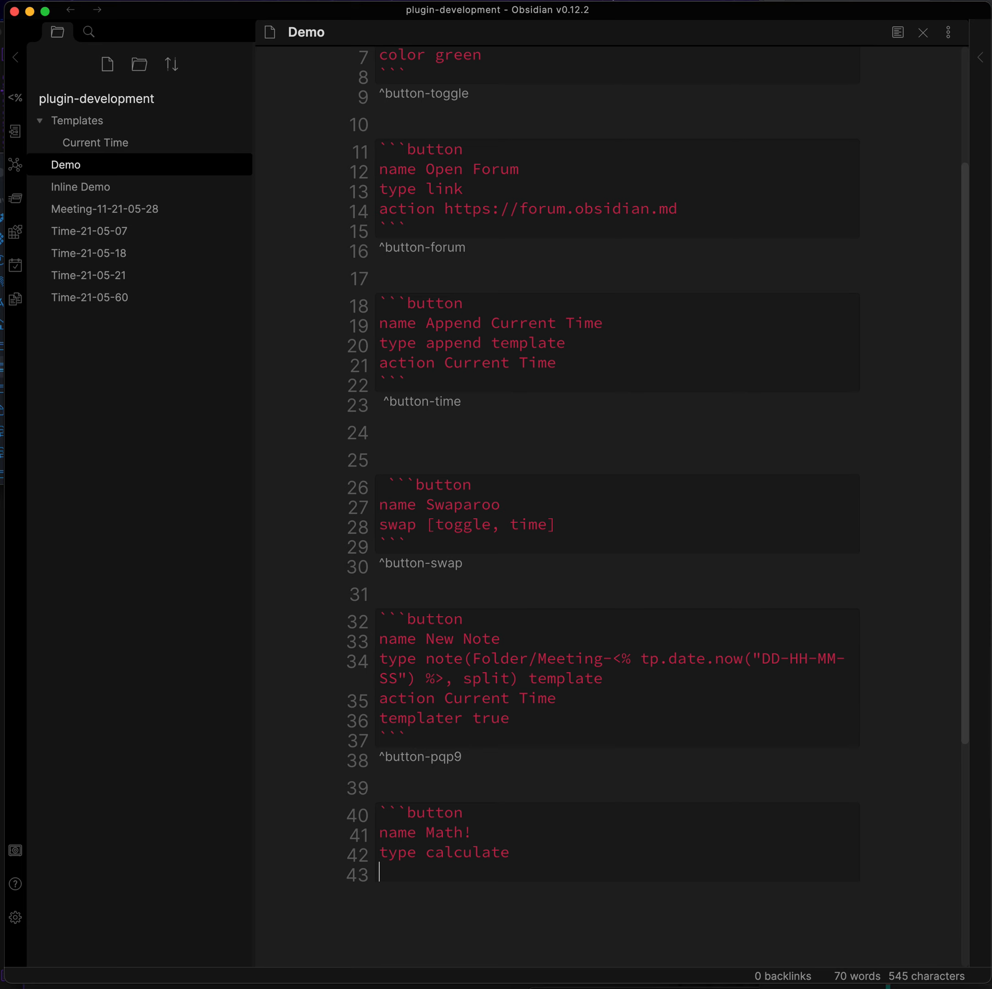
- Give the Math! button the action 40+2, close its code block and switch the Demo note to preview
text(action 1)
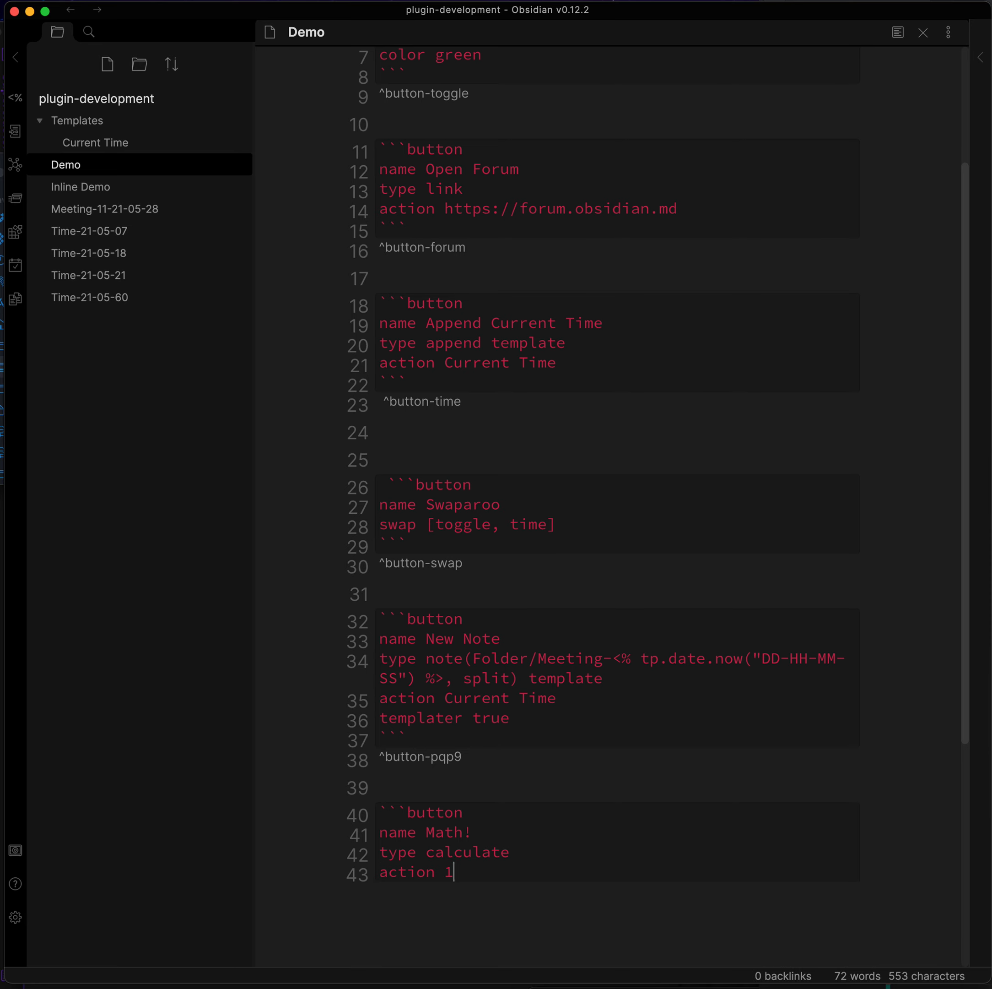
key(BackSpace)
text(40+)
key(BackSpace)
text(+2)
key(Return)
text(```)
key(super+e)
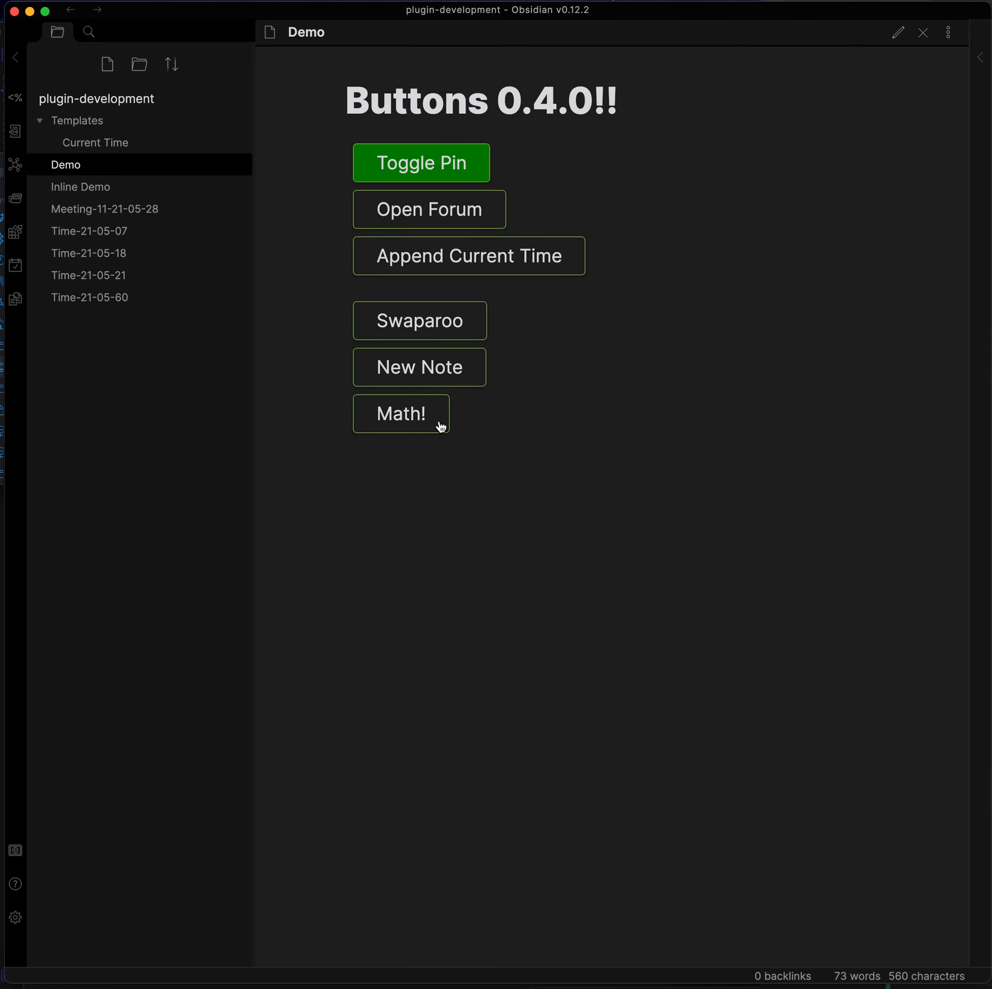
- Run the Math! button and check the result inserted below it
click(412, 417)
drag(327, 451, 393, 501)
click(541, 609)
- Return to the source and insert two blank lines above the Math! button block
key(super+e)
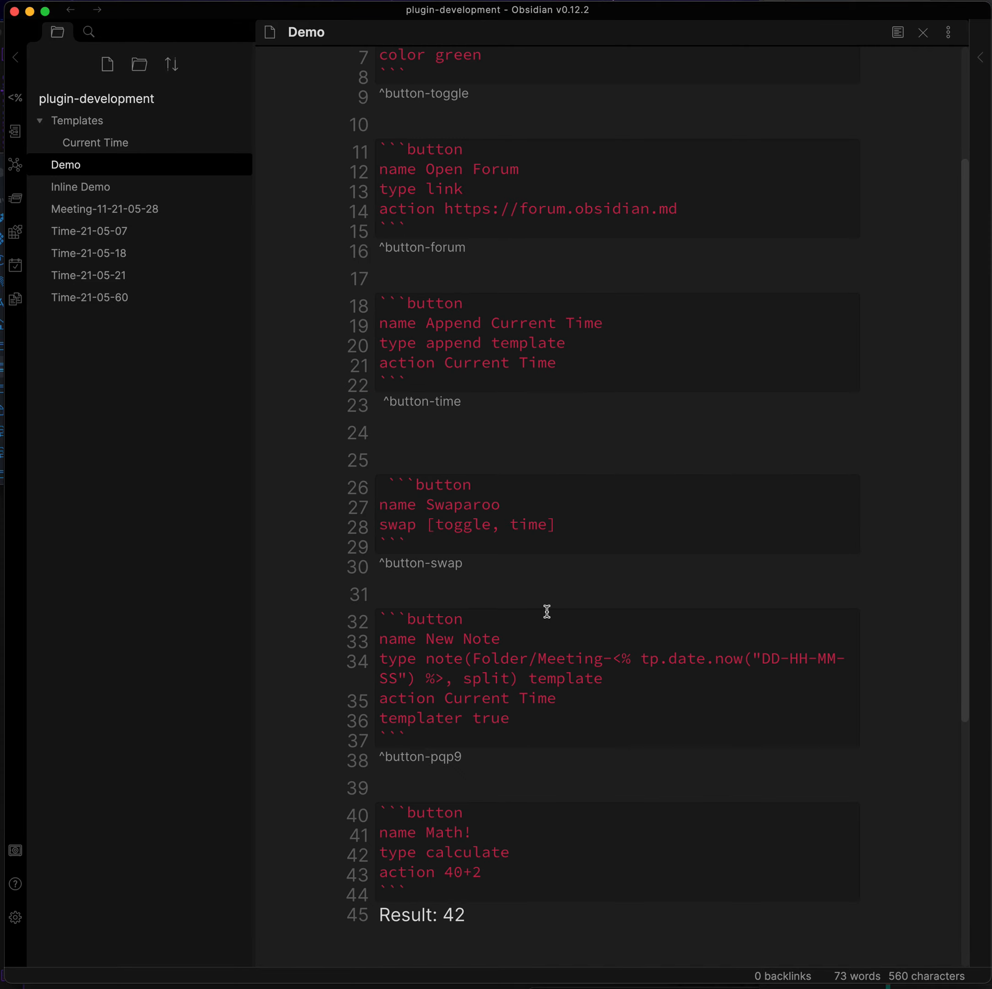
click(482, 786)
key(Return)
key(Return)
click(466, 793)
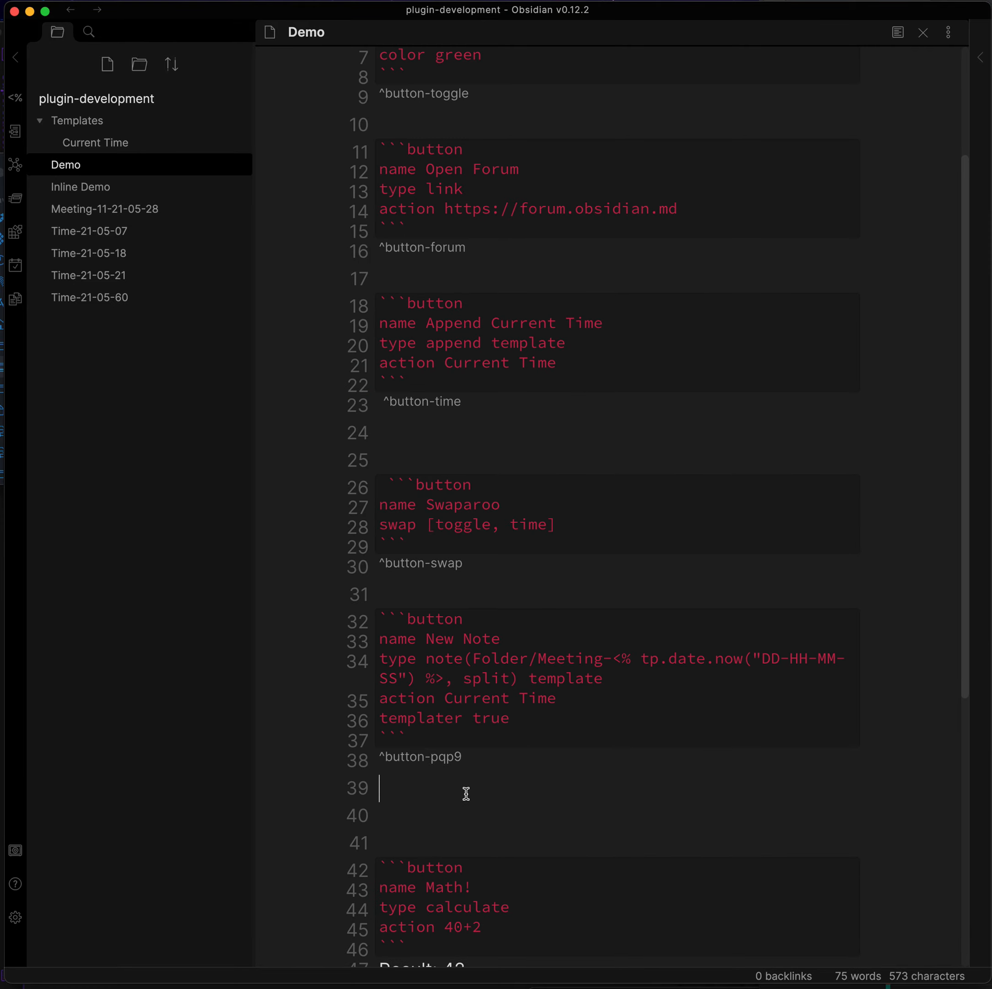
- Enter the expression 5+5 on line 40, above the Math! button block
click(382, 806)
text(1+2)
key(BackSpace)
key(BackSpace)
text(+3)
key(BackSpace)
text(5)
key(BackSpace)
key(BackSpace)
text(%)
key(BackSpace)
key(BackSpace)
text(5+p)
scroll(450, 803, down, 3)
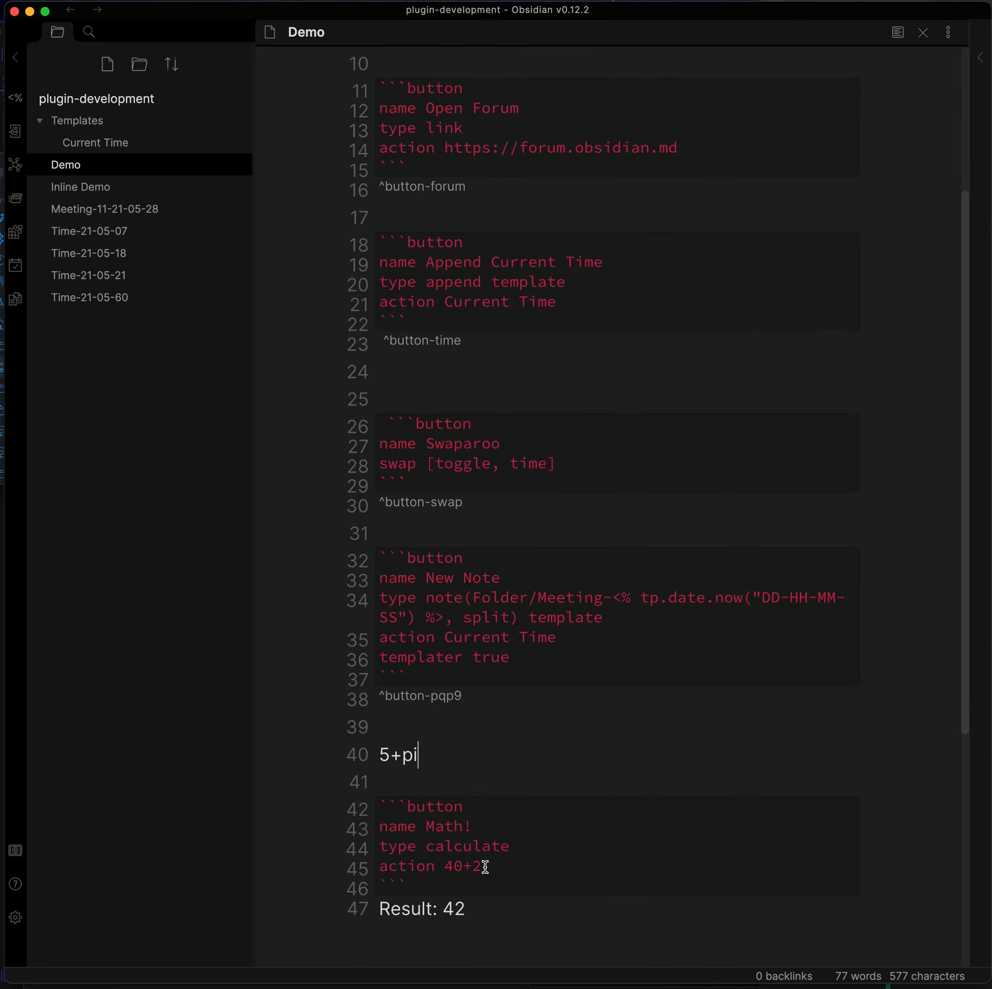
drag(420, 756, 407, 759)
text(5)
- Replace the Math! button's action with the line reference $40/pi and switch to preview
drag(483, 866, 452, 876)
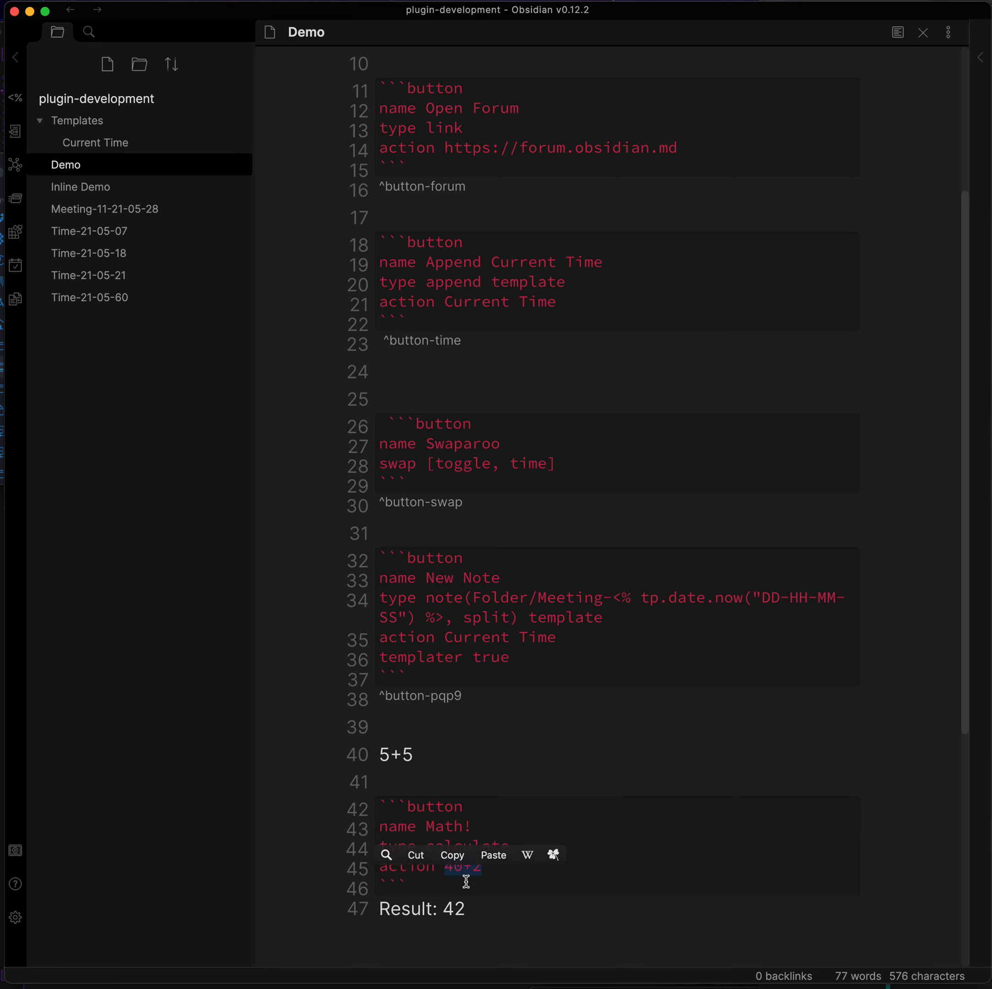
key(BackSpace)
text($)
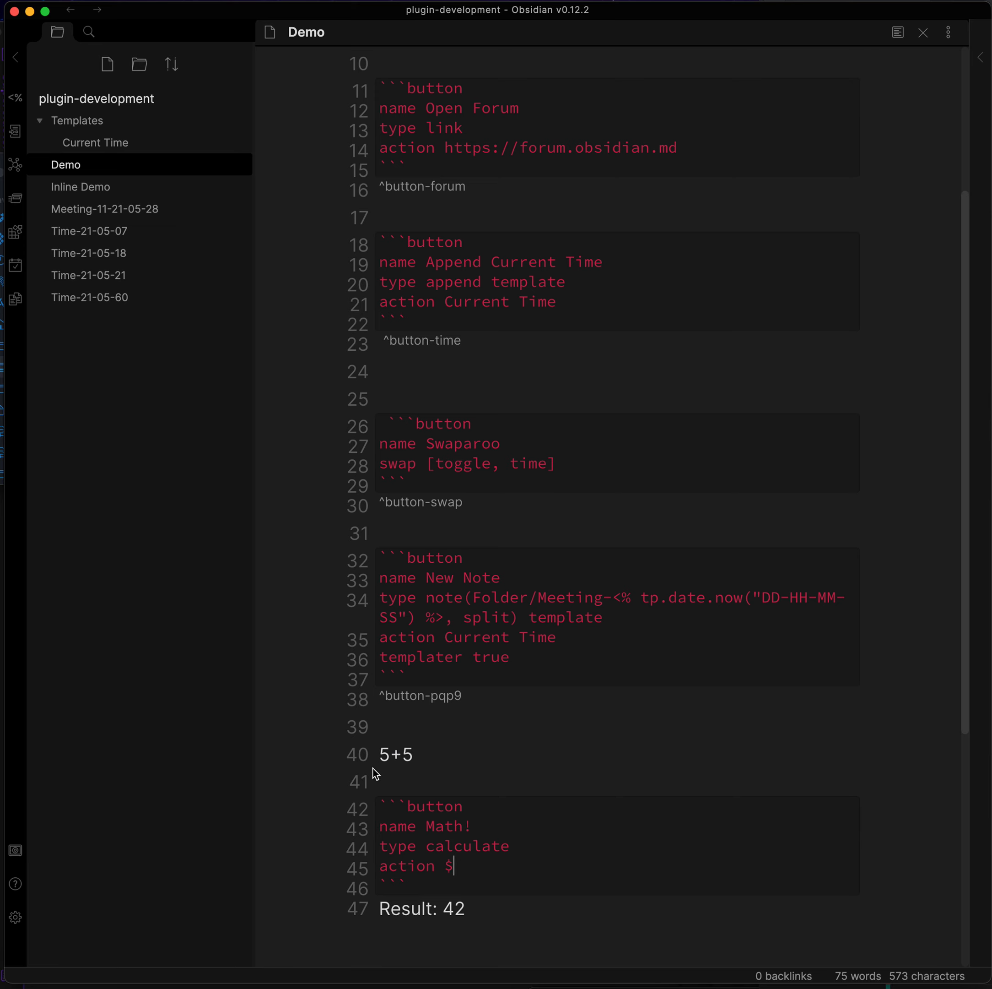
text(40/pi)
key(super+e)
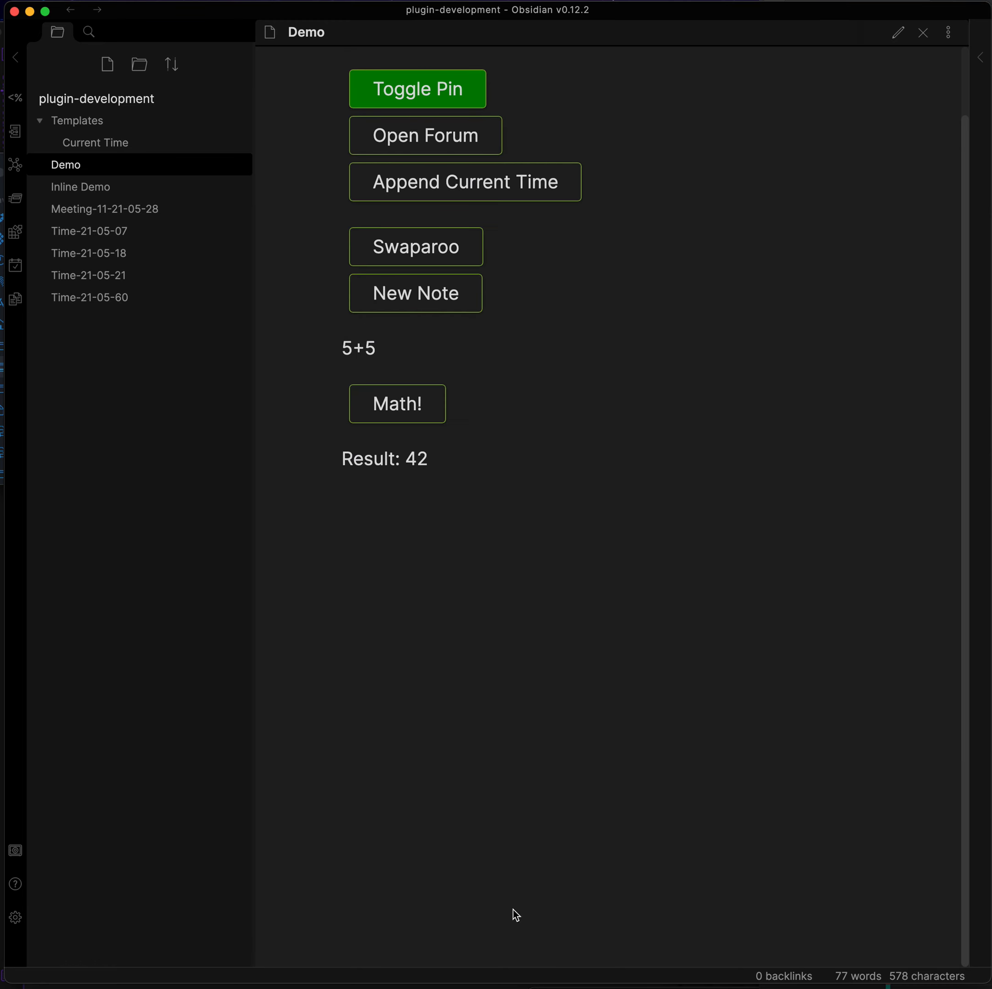
- Run the Math! button and check the new result calculated from line 40
click(396, 404)
drag(604, 463, 402, 458)
click(402, 459)
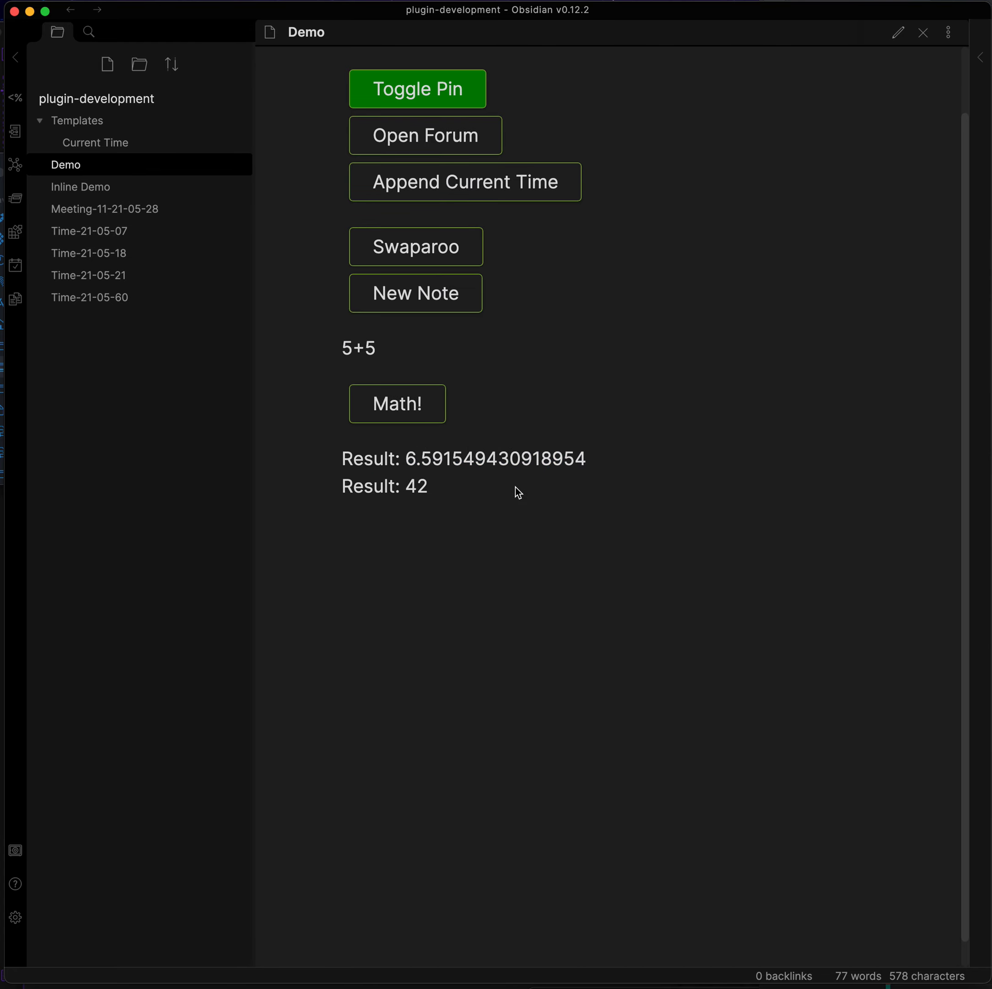
- Replace the expression on line 40 with "1 dog plus 2 cats divided by 2 people" and return to preview
key(super+e)
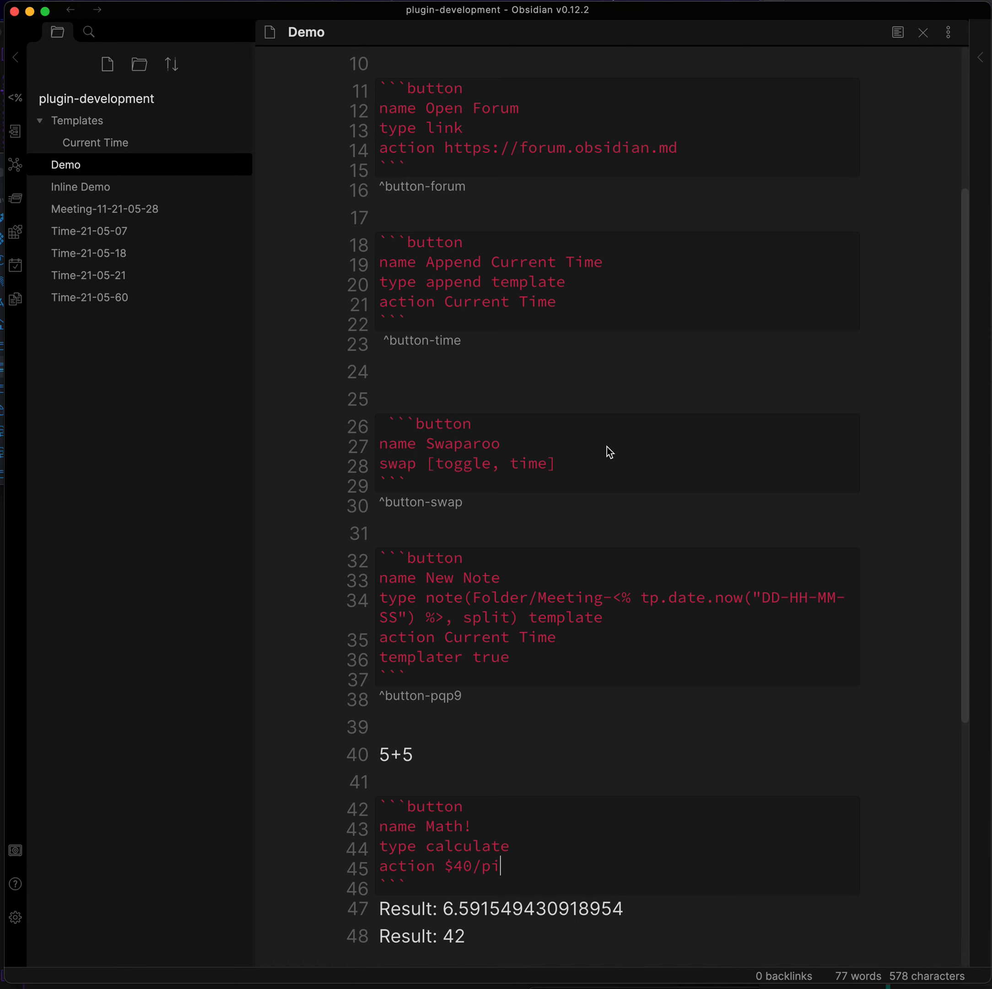
drag(413, 762, 353, 761)
shift+click(392, 754)
key(BackSpace)
key(BackSpace)
text(1 d)
text(og p)
key(BackSpace)
text(g plu)
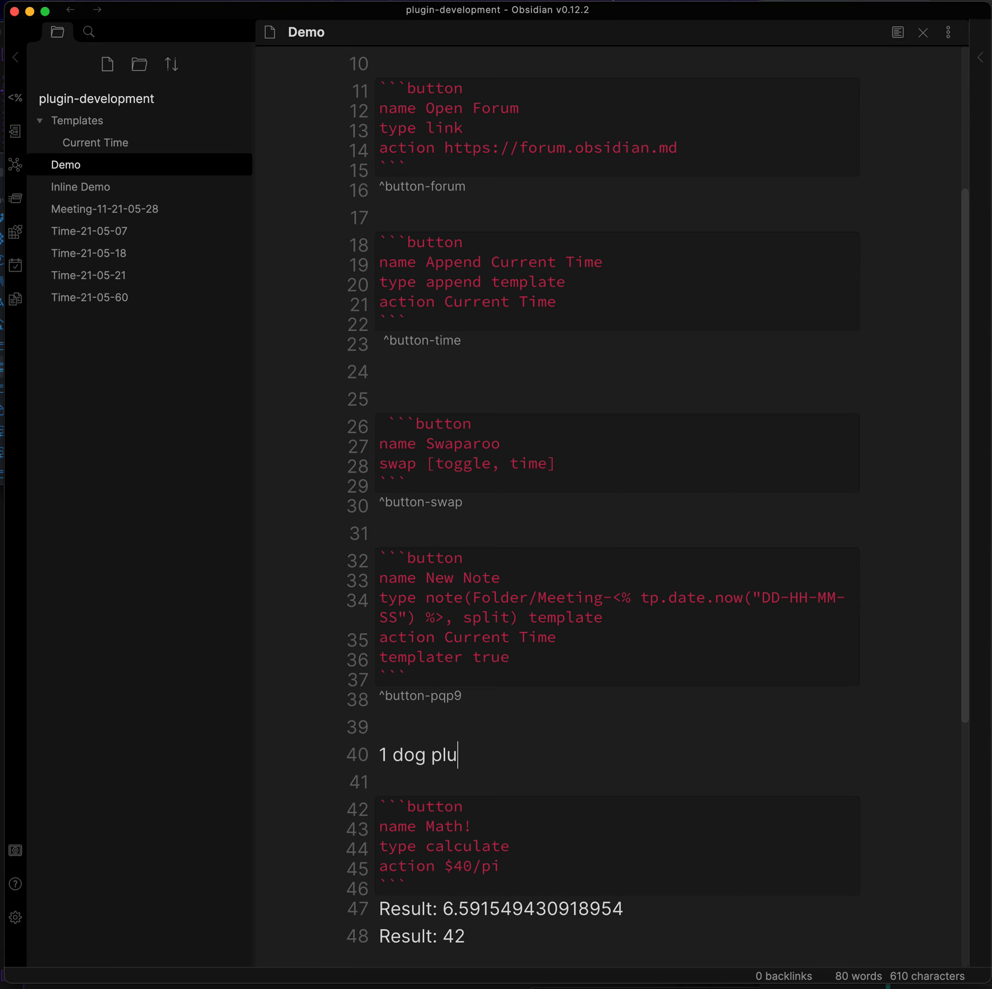
text(s 2 cats divided b)
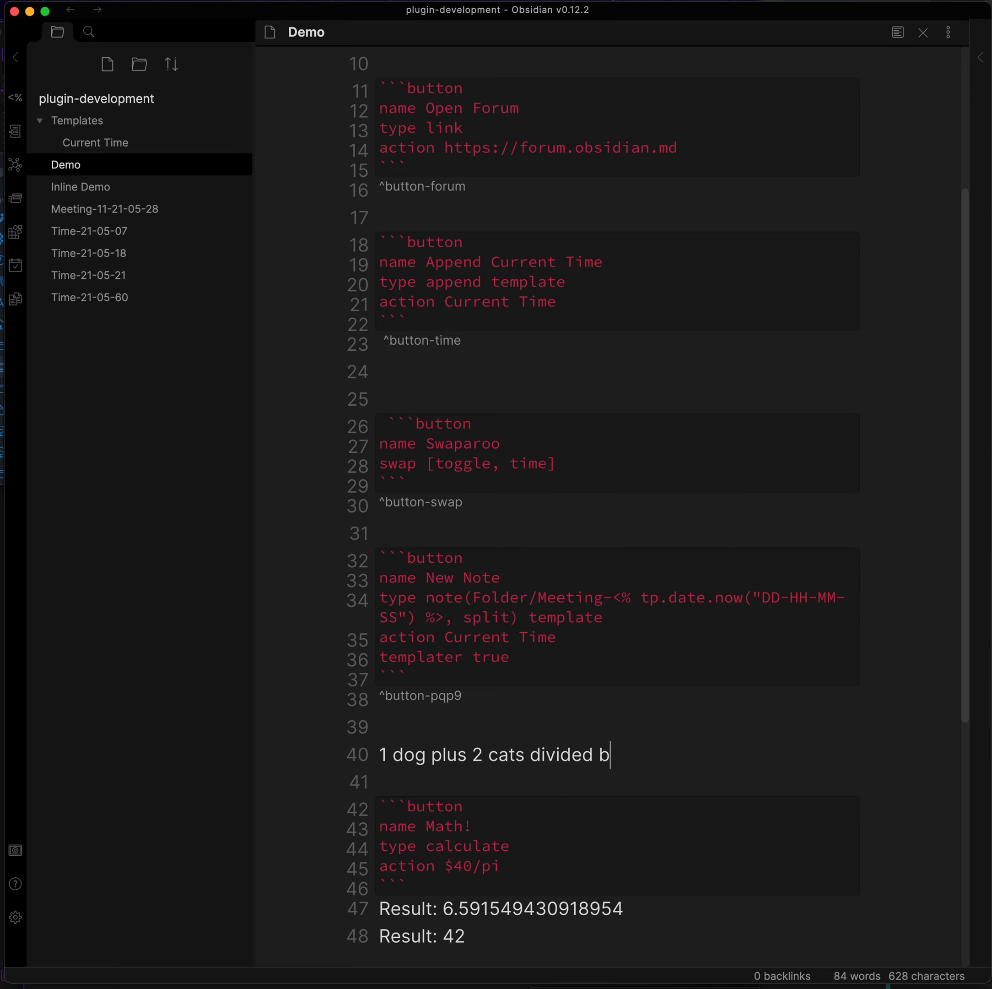
text(y 2 people)
key(super+e)
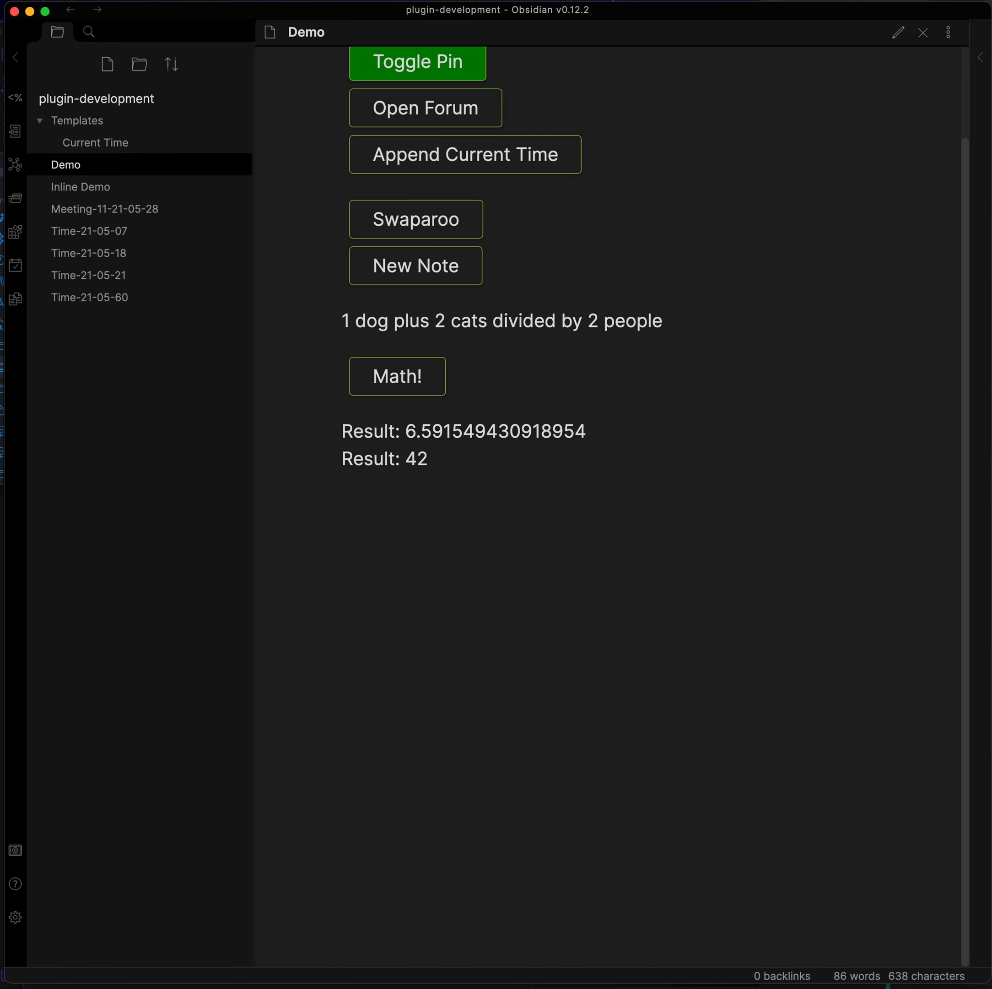
- Run the Math! button on the worded expression and inspect the latest result
click(373, 374)
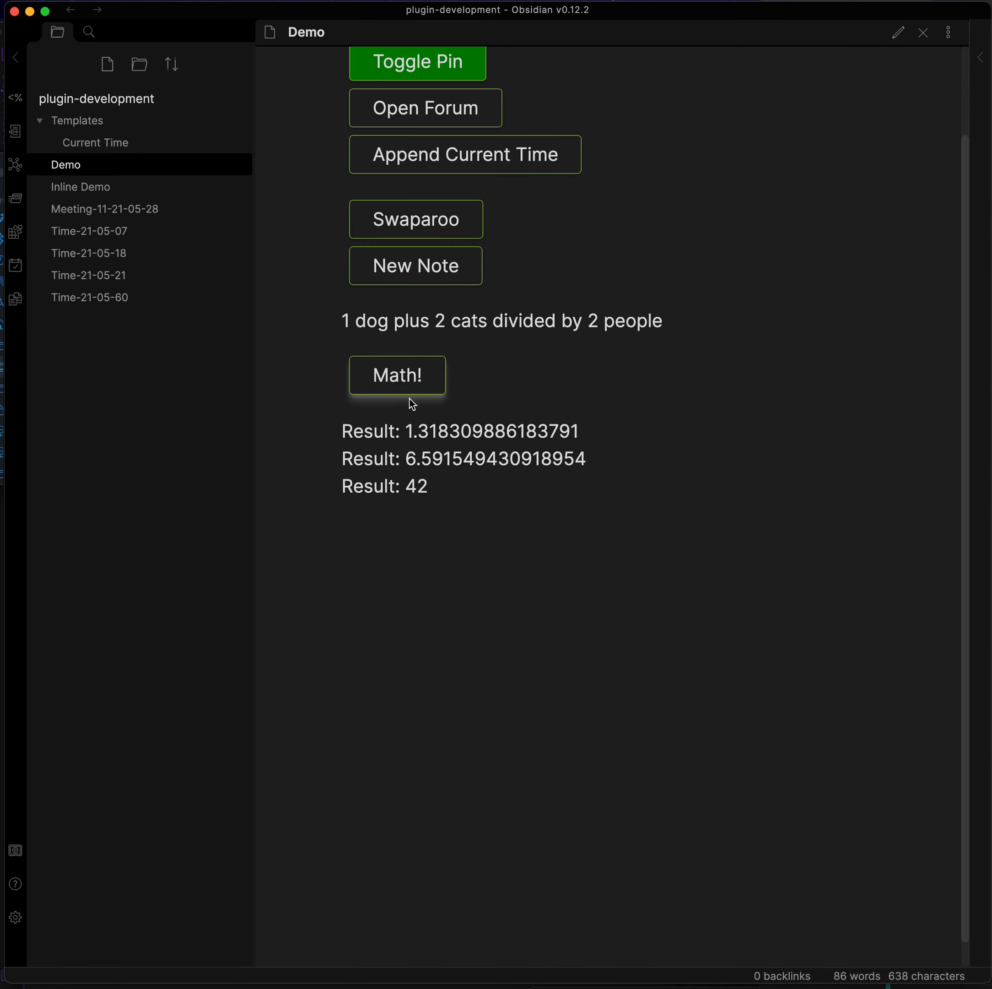
drag(579, 430, 540, 429)
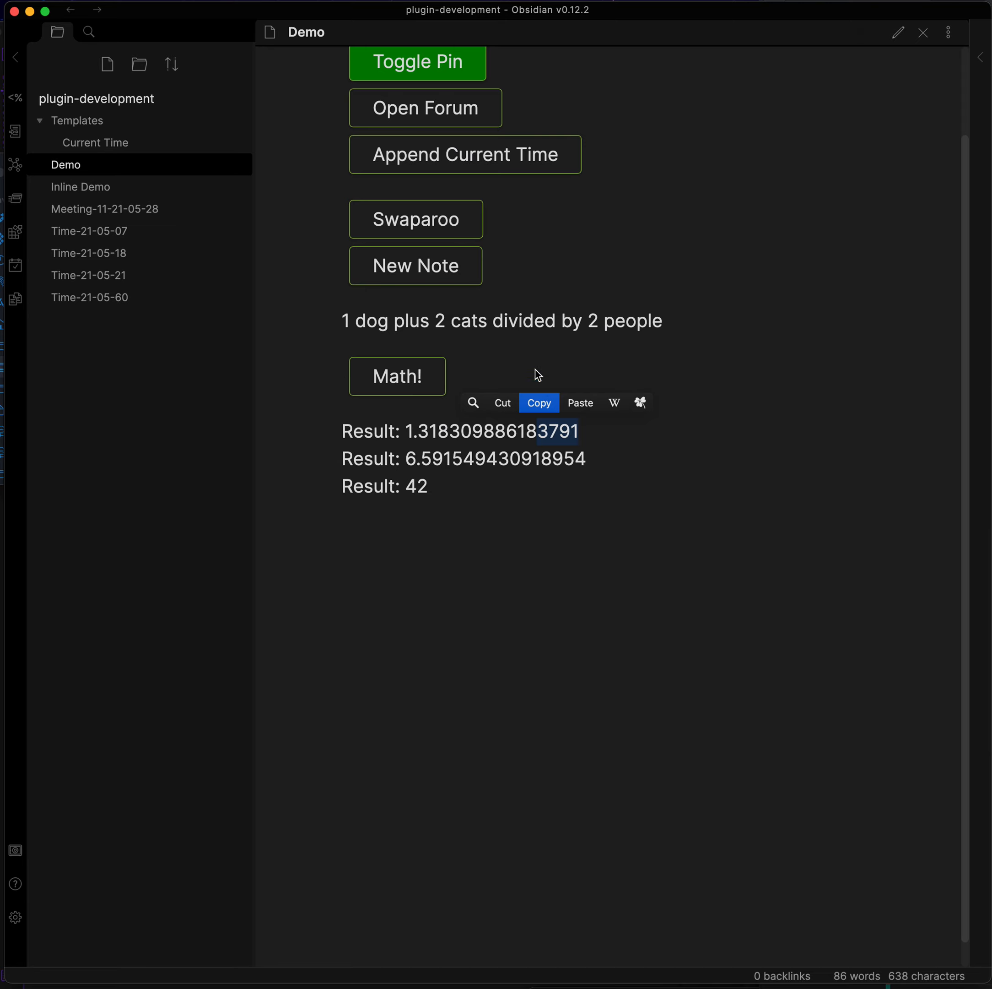
click(539, 387)
- Enclose "1 dog plus 2 cats" on line 40 in parentheses and run the Math! button from preview
key(super+e)
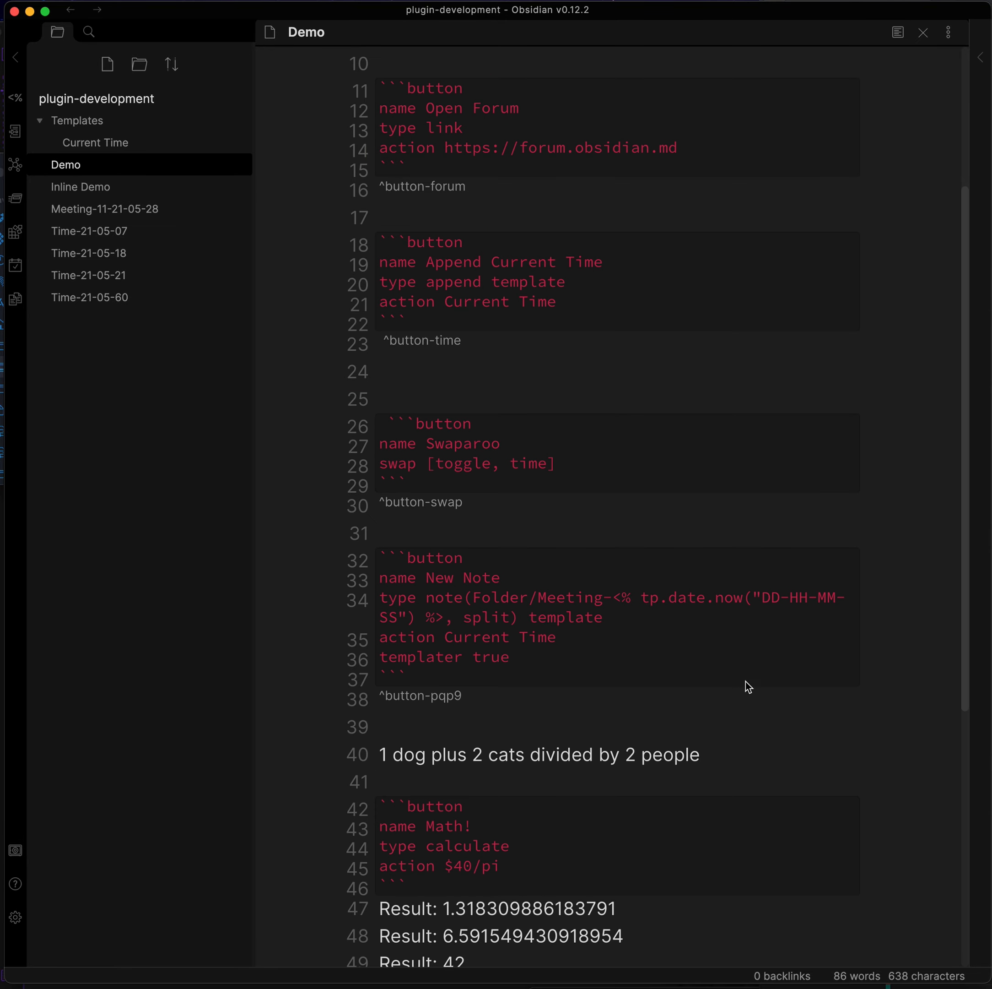
click(524, 756)
text())
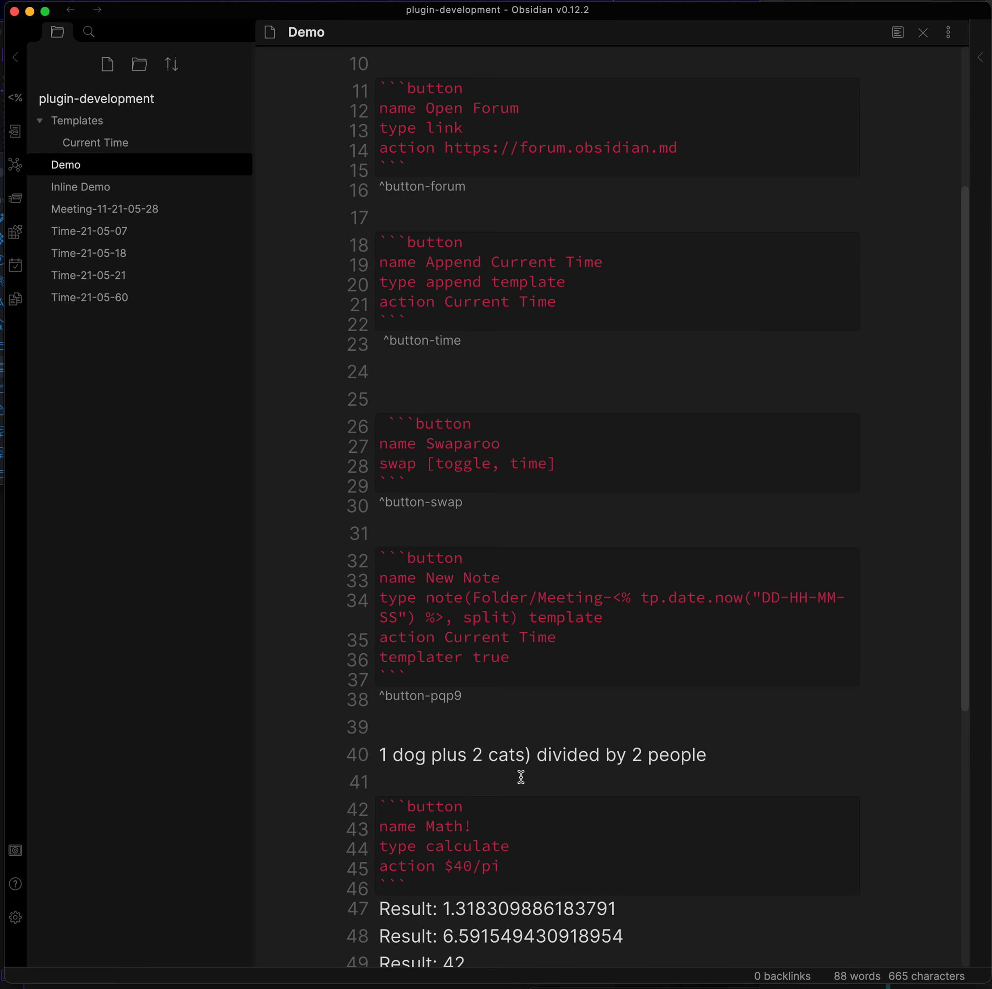
text(()
key(super+e)
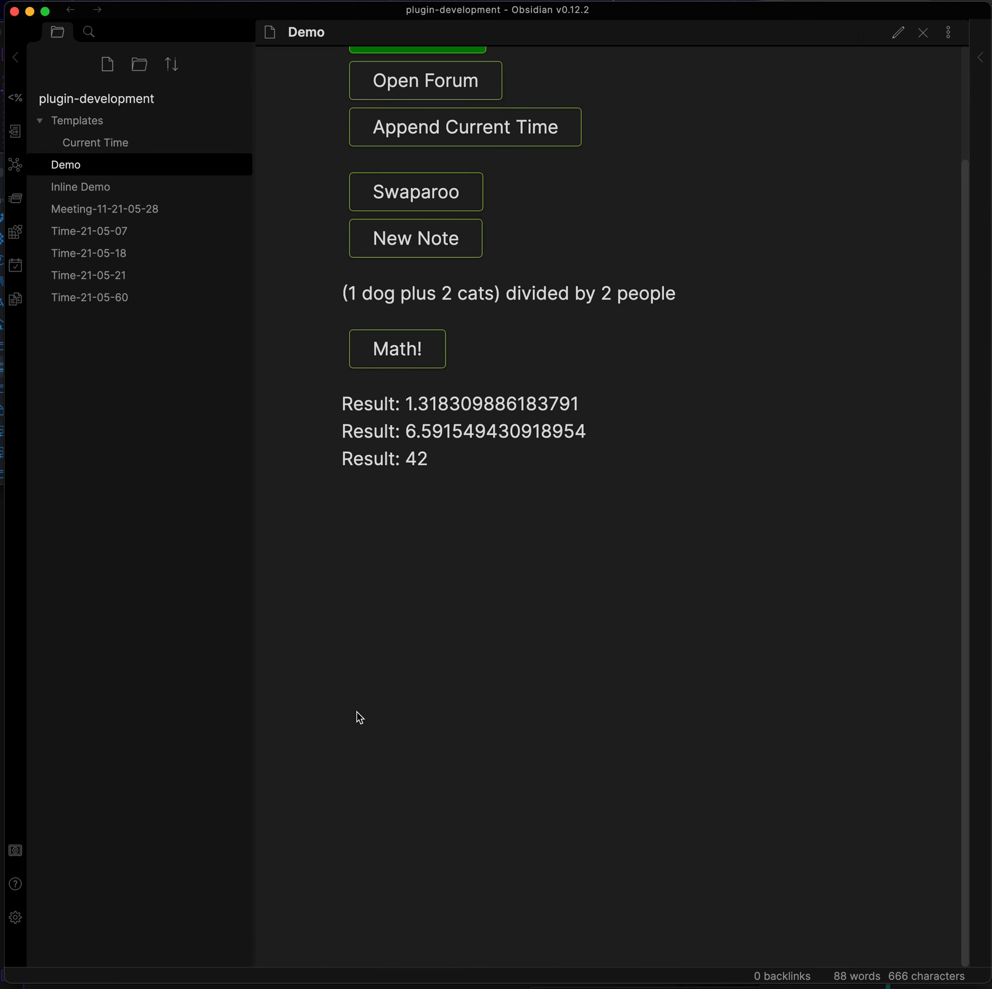
click(420, 358)
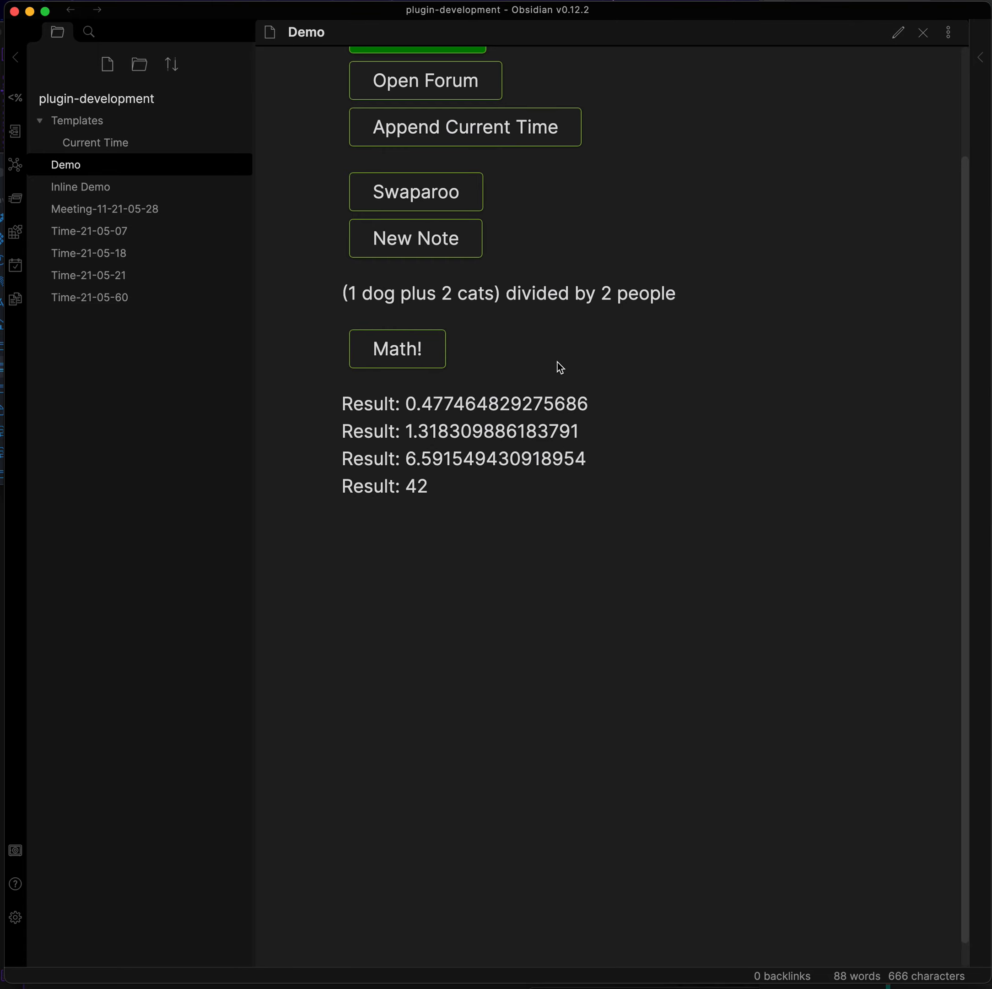
- Remove "/pi" from the Math! button's action, leaving $40, and run the button again from preview
key(super+e)
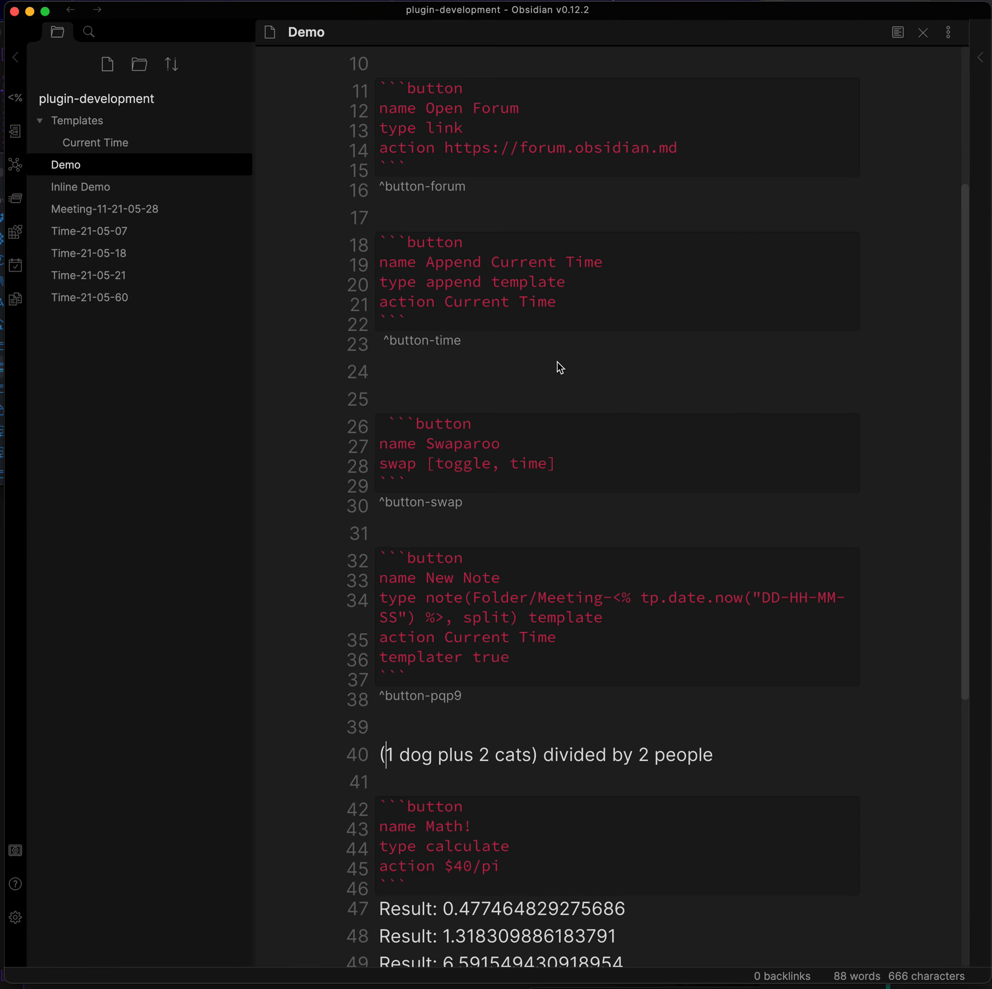
click(512, 864)
key(BackSpace)
key(BackSpace)
key(BackSpace)
key(super+e)
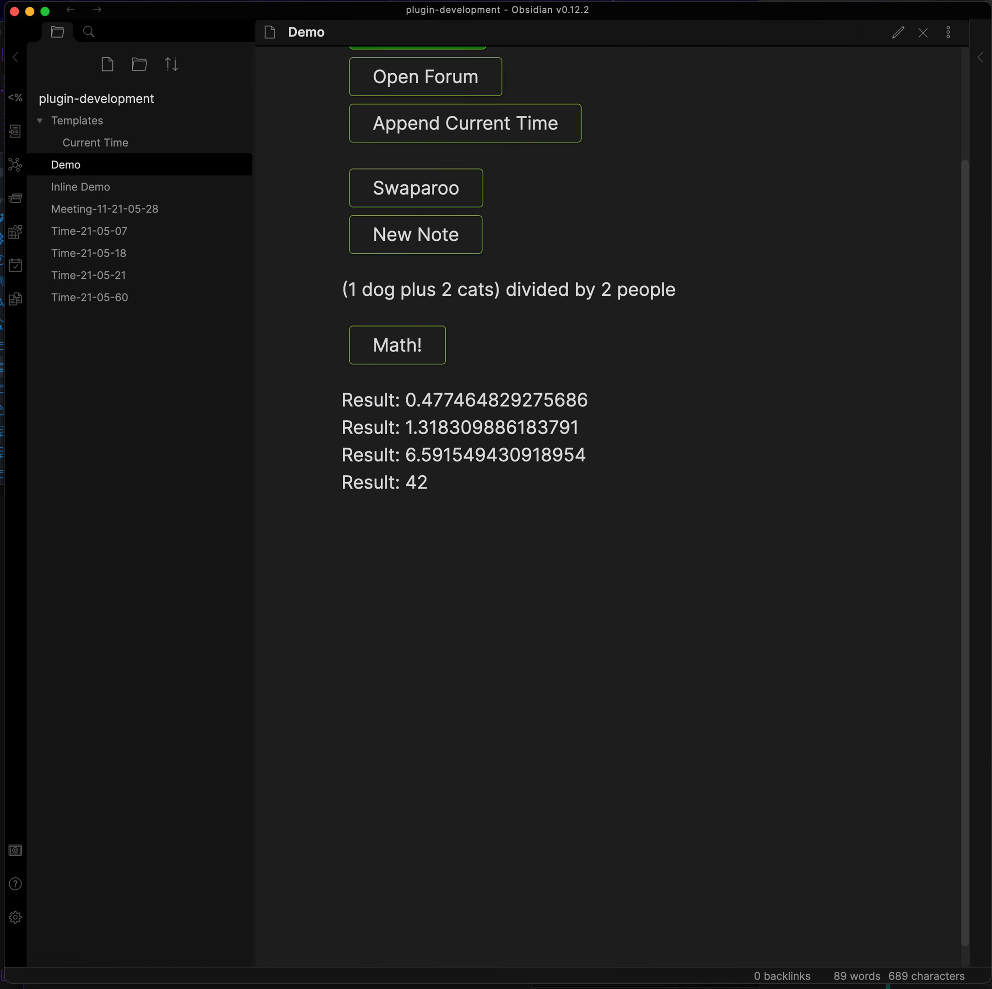
click(388, 358)
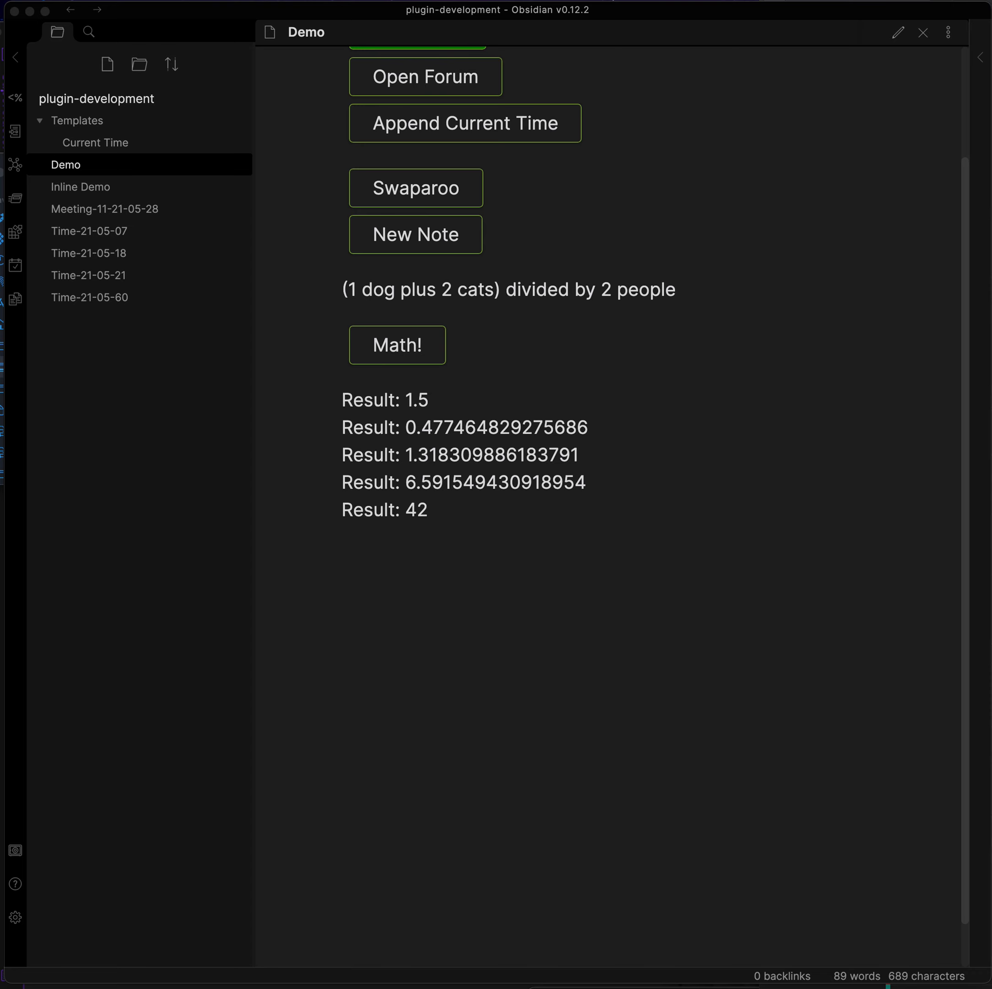
- Open the Demo note's source and review the button blocks from the Math! results back up to the heading
click(717, 300)
key(super+e)
scroll(670, 732, down, 5)
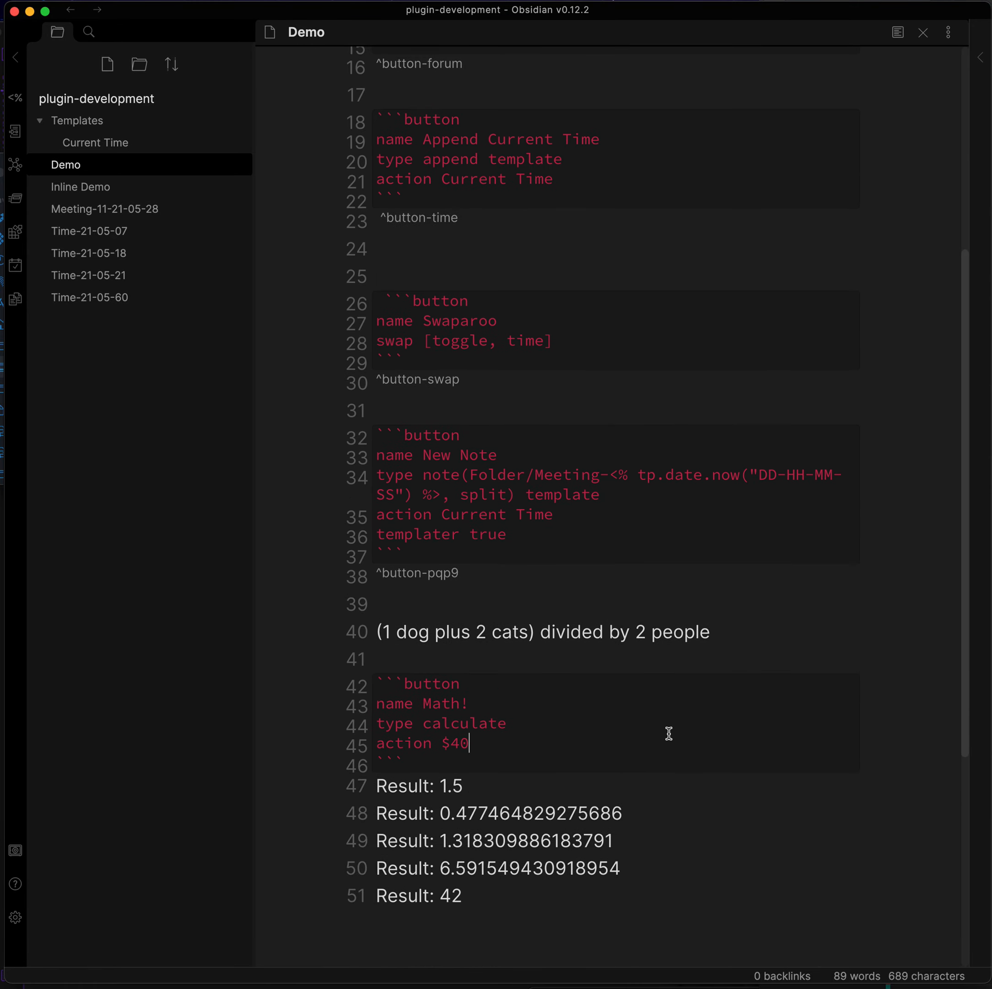
scroll(670, 566, up, 8)
scroll(669, 567, up, 2)
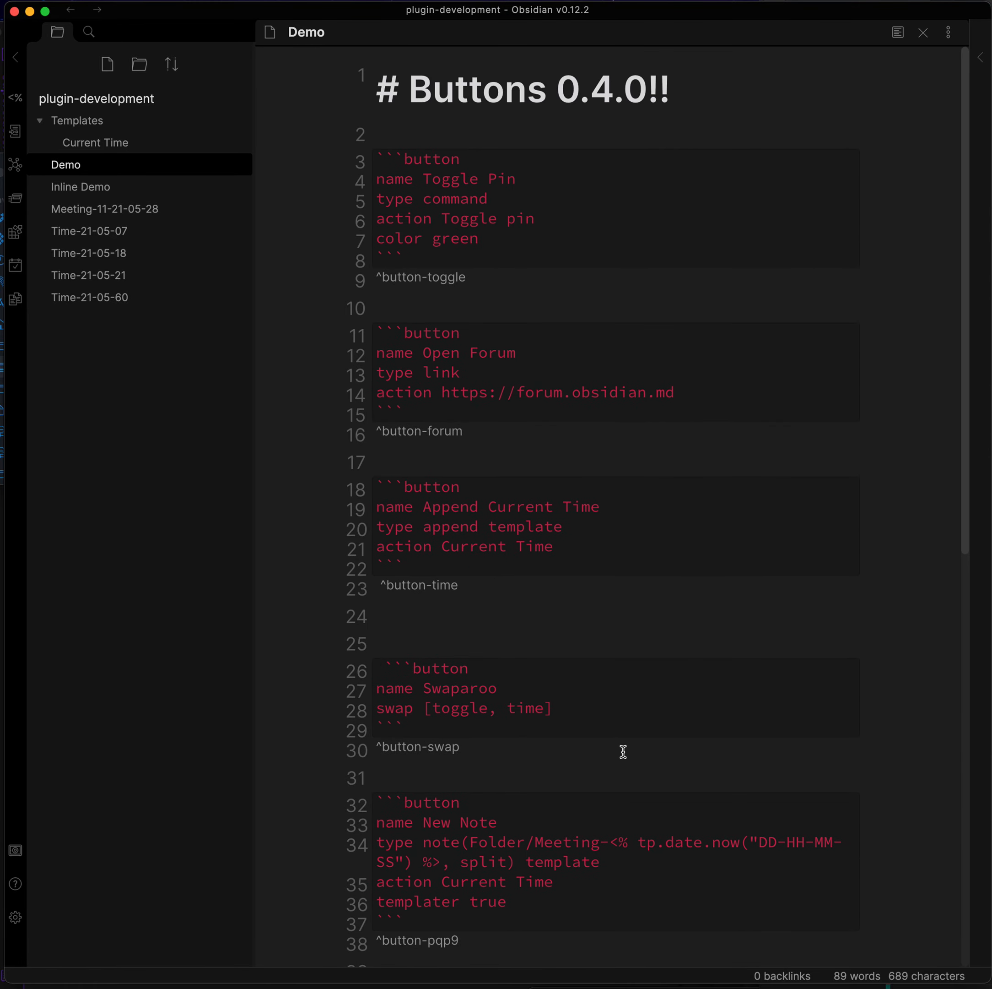
- Add the argument "remove true" below the action line of the Toggle Pin button block and check the preview
click(553, 231)
click(561, 219)
key(Return)
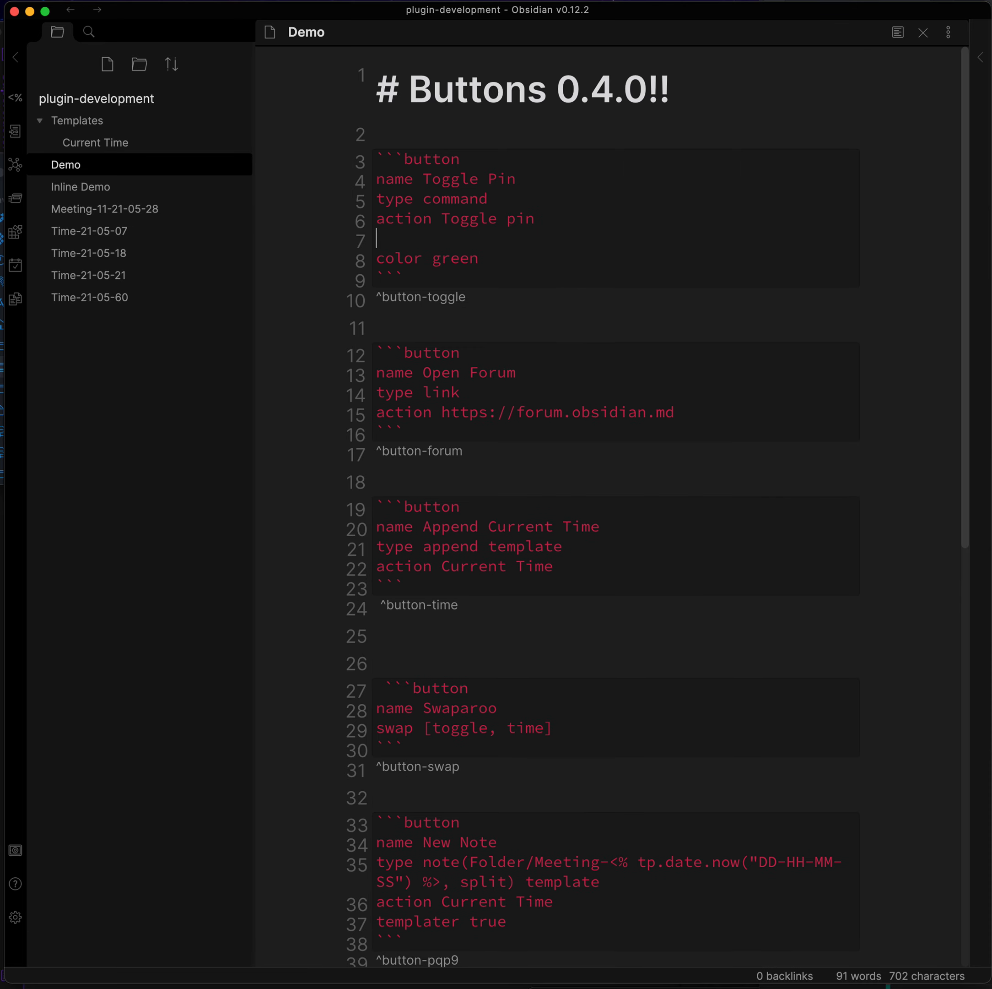
text(remove true)
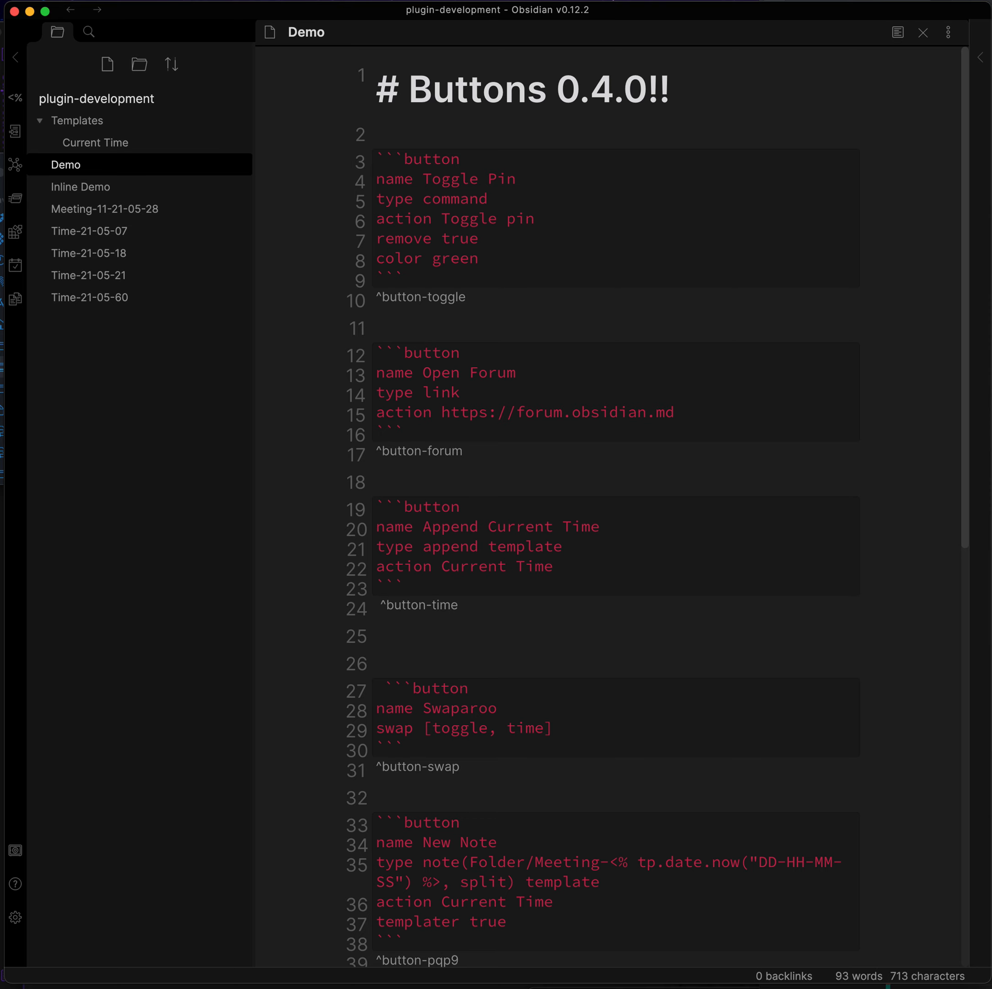
key(super+e)
key(super+e)
- Set the Toggle Pin button's remove argument to [forum,time,swap] and run the button from preview
key(BackSpace)
key(BackSpace)
key(BackSpace)
key(BackSpace)
key(BackSpace)
key(BackSpace)
text([)
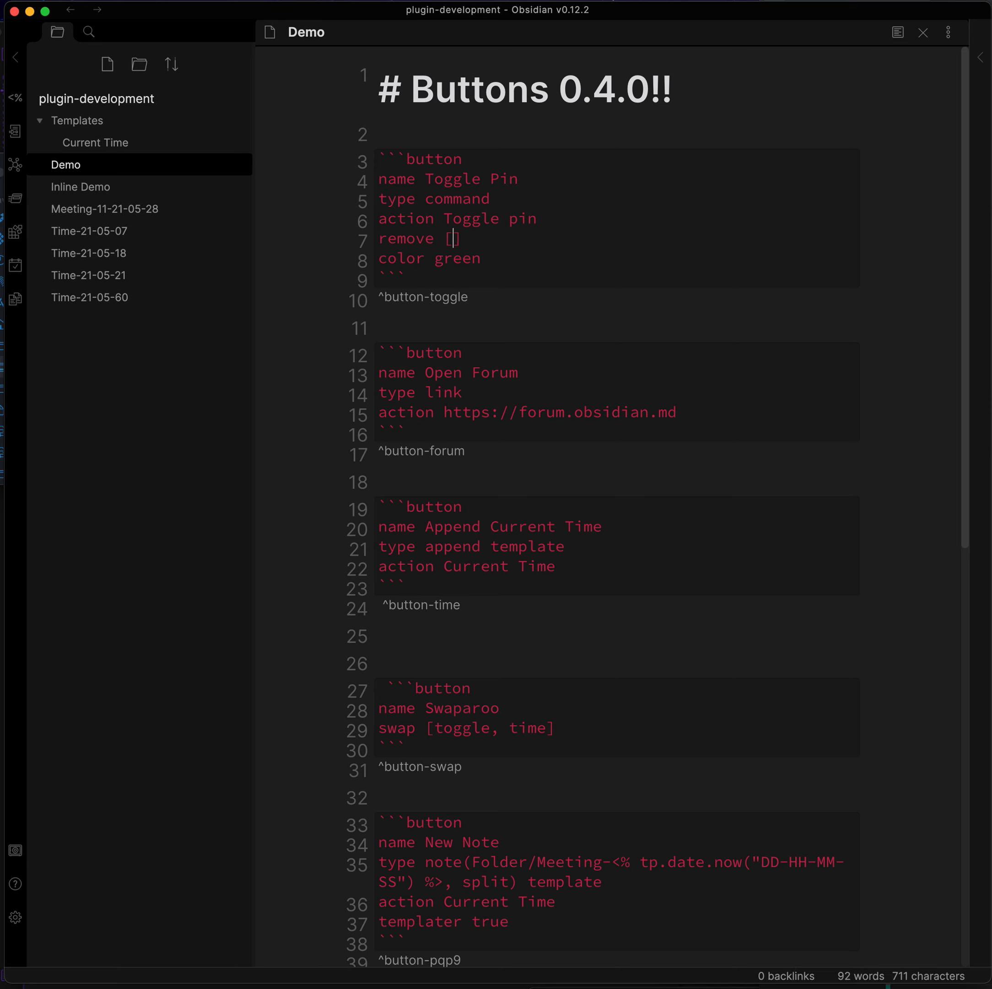
text(forum,)
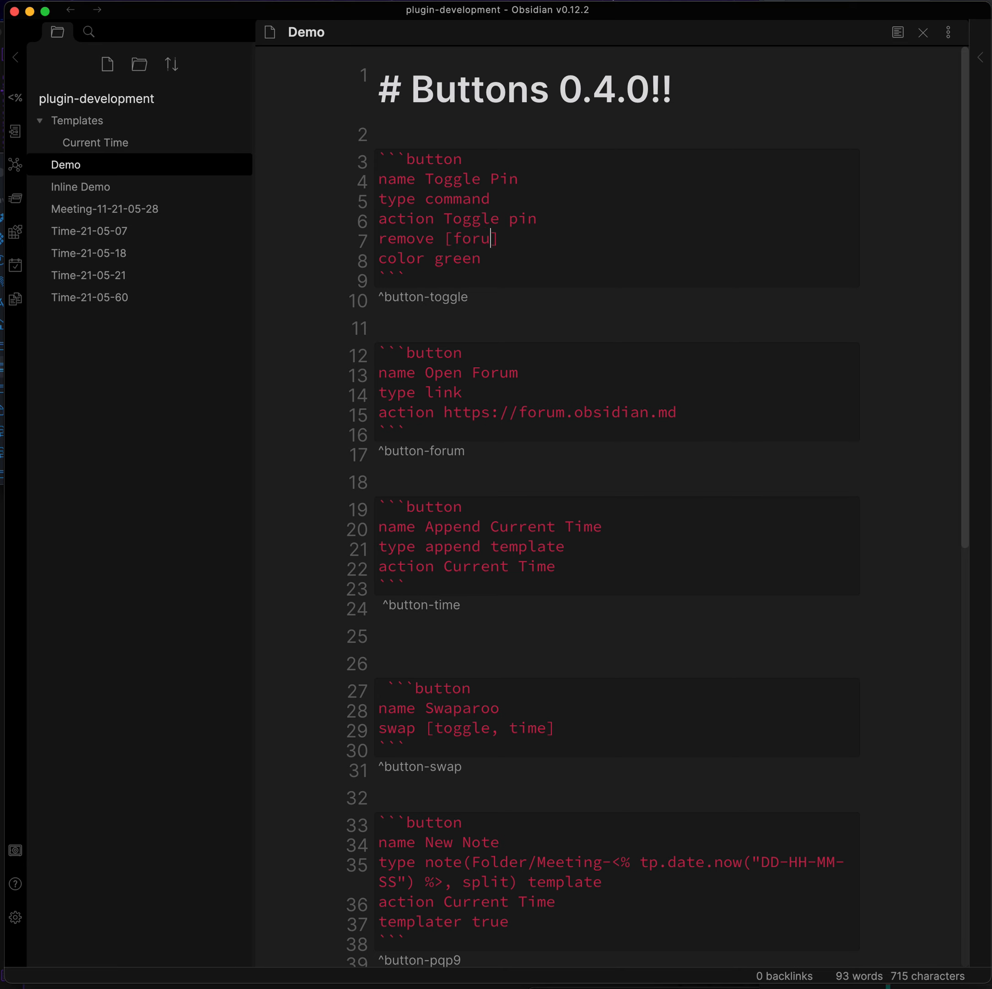
key(BackSpace)
text(time,swap)
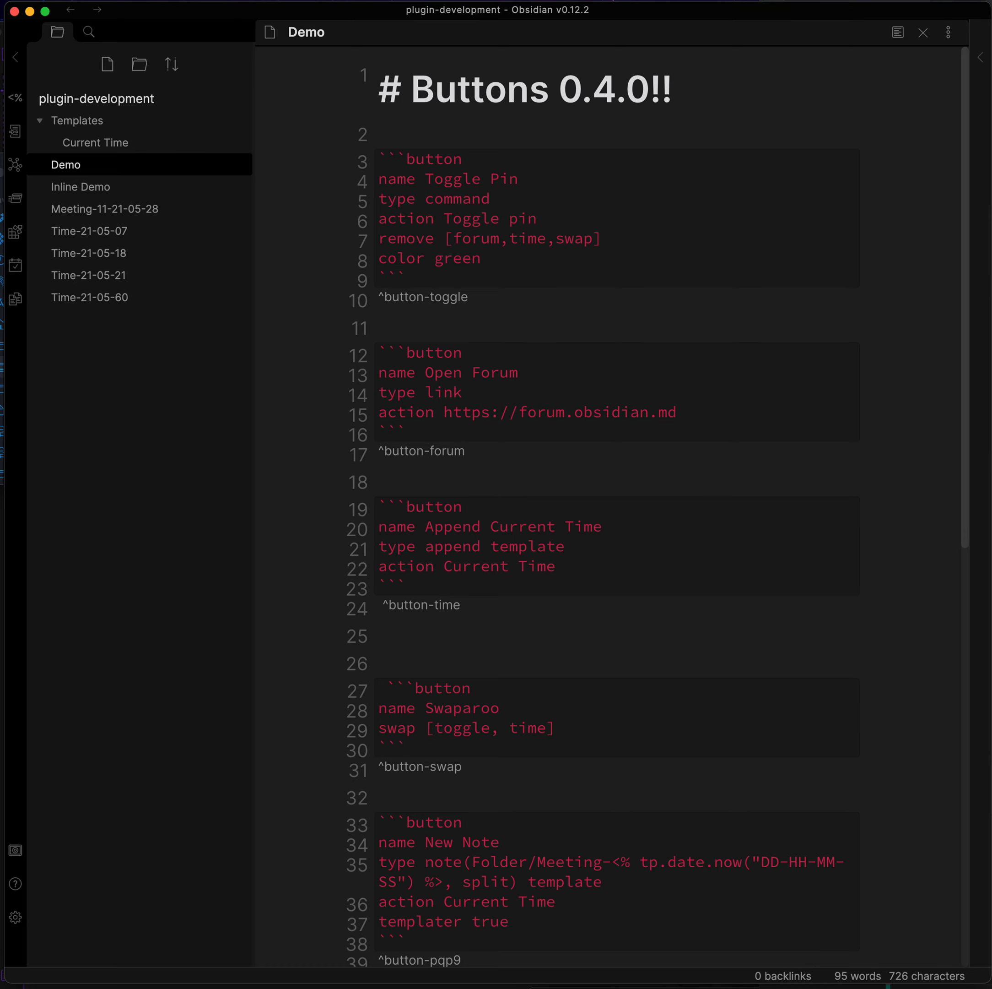
key(super+e)
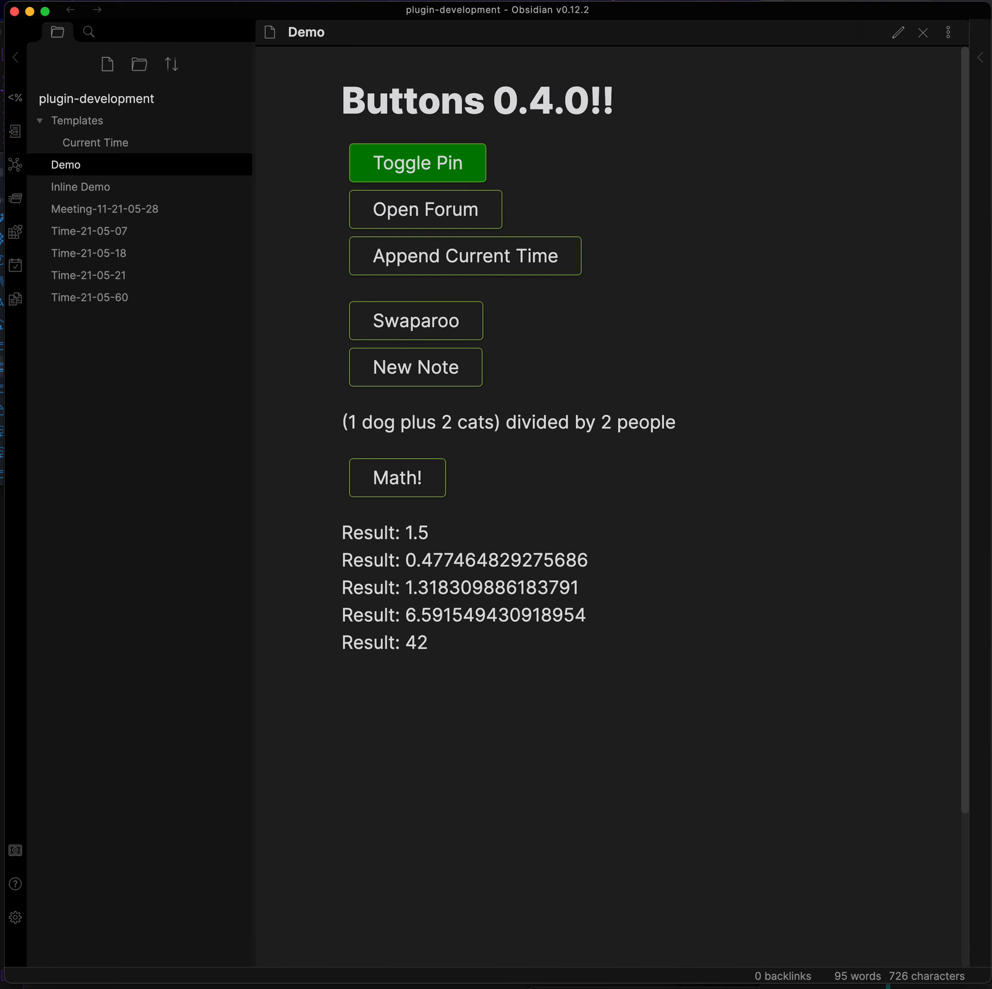
click(458, 168)
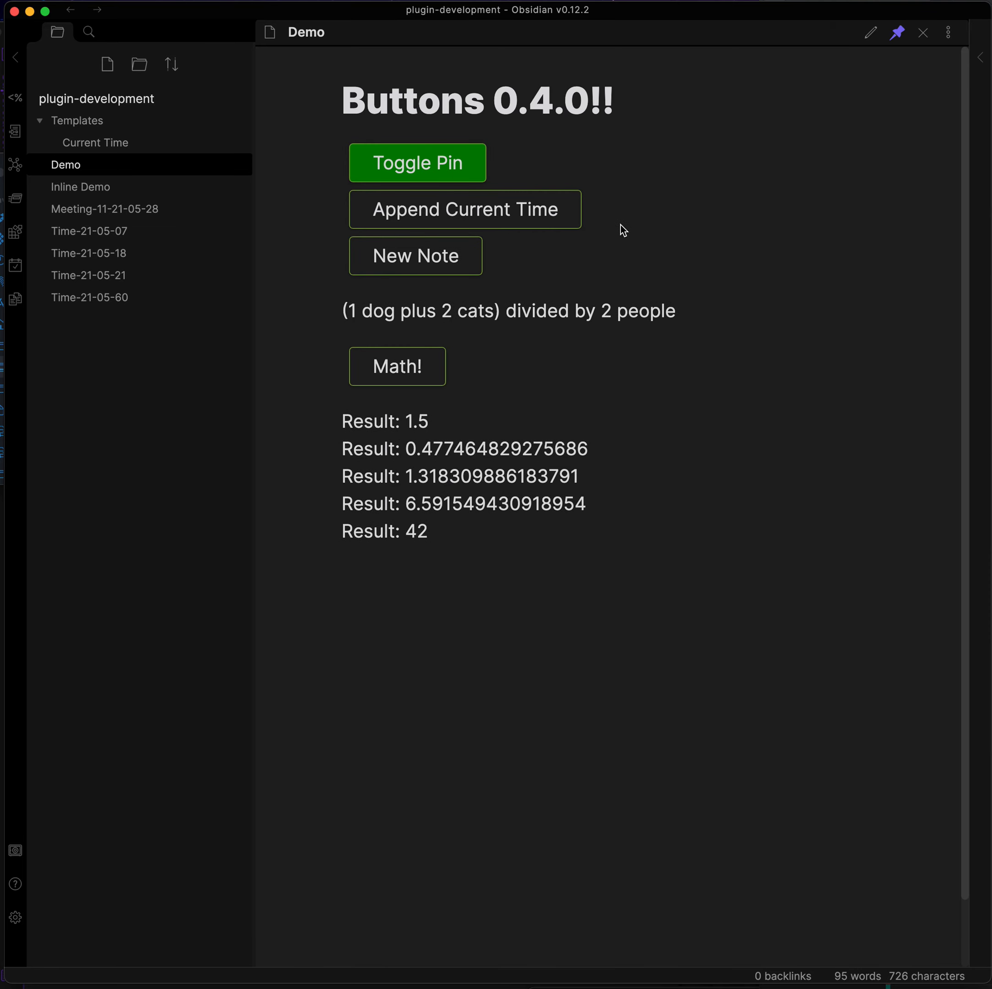
- In the source, add the block ID ^button-time directly below the Append Current Time button block
key(super+e)
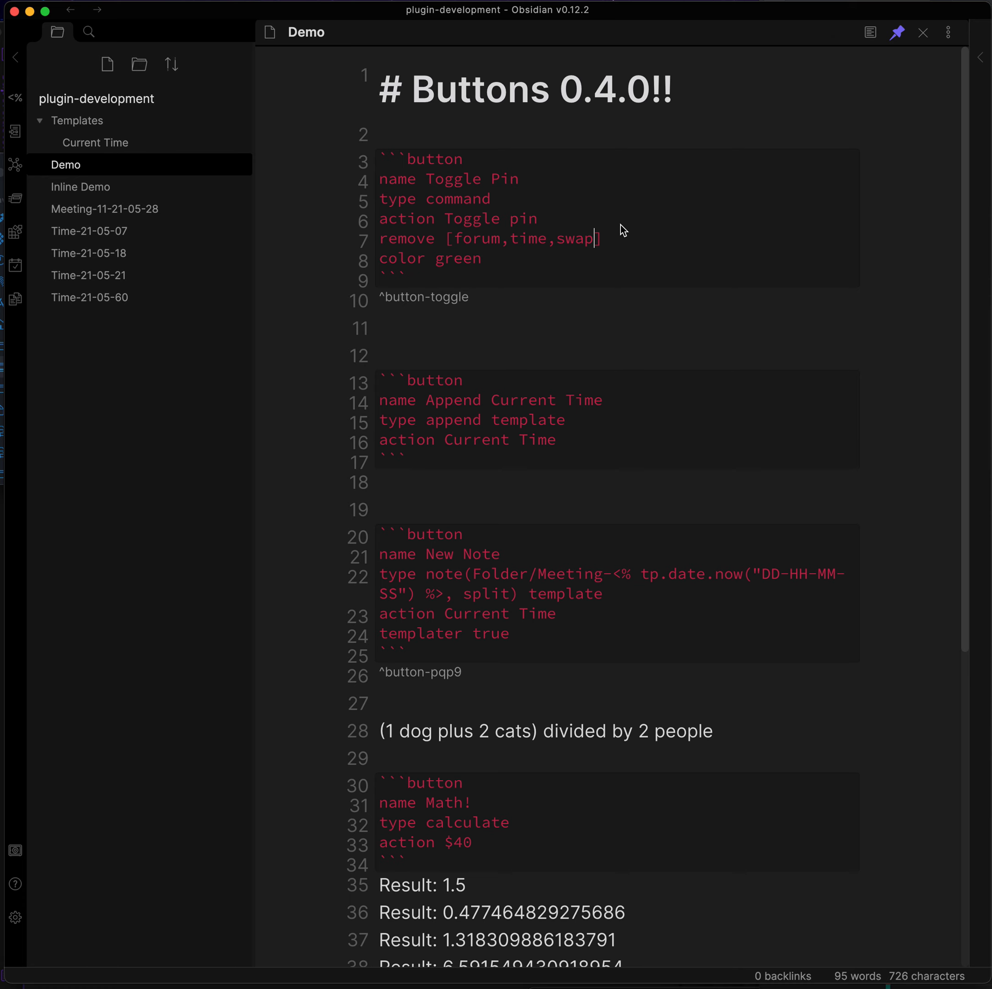
drag(415, 475, 346, 406)
click(404, 478)
text(^button-time)
key(Return)
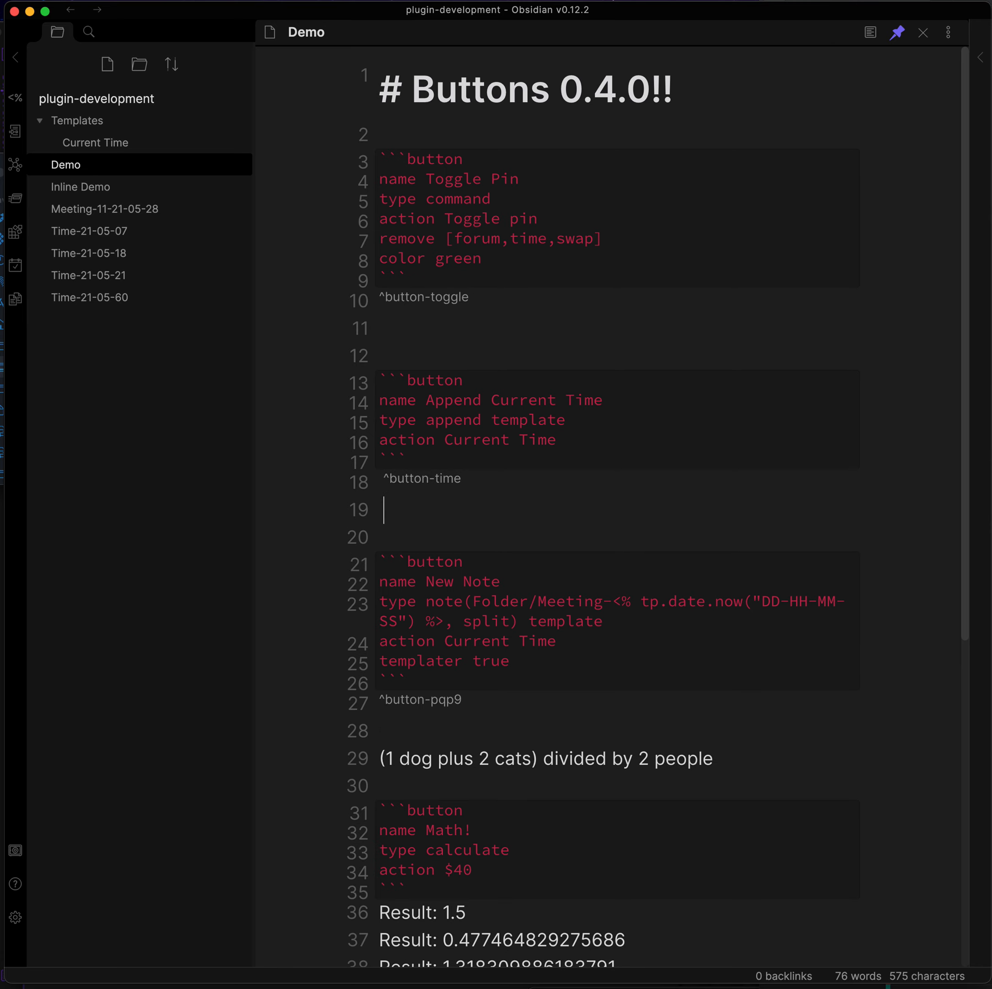
- Delete the Append Current Time button block with its ^button-time ID and the surplus blank lines
click(532, 535)
drag(467, 481, 317, 388)
right_click(317, 388)
click(282, 363)
key(BackSpace)
key(BackSpace)
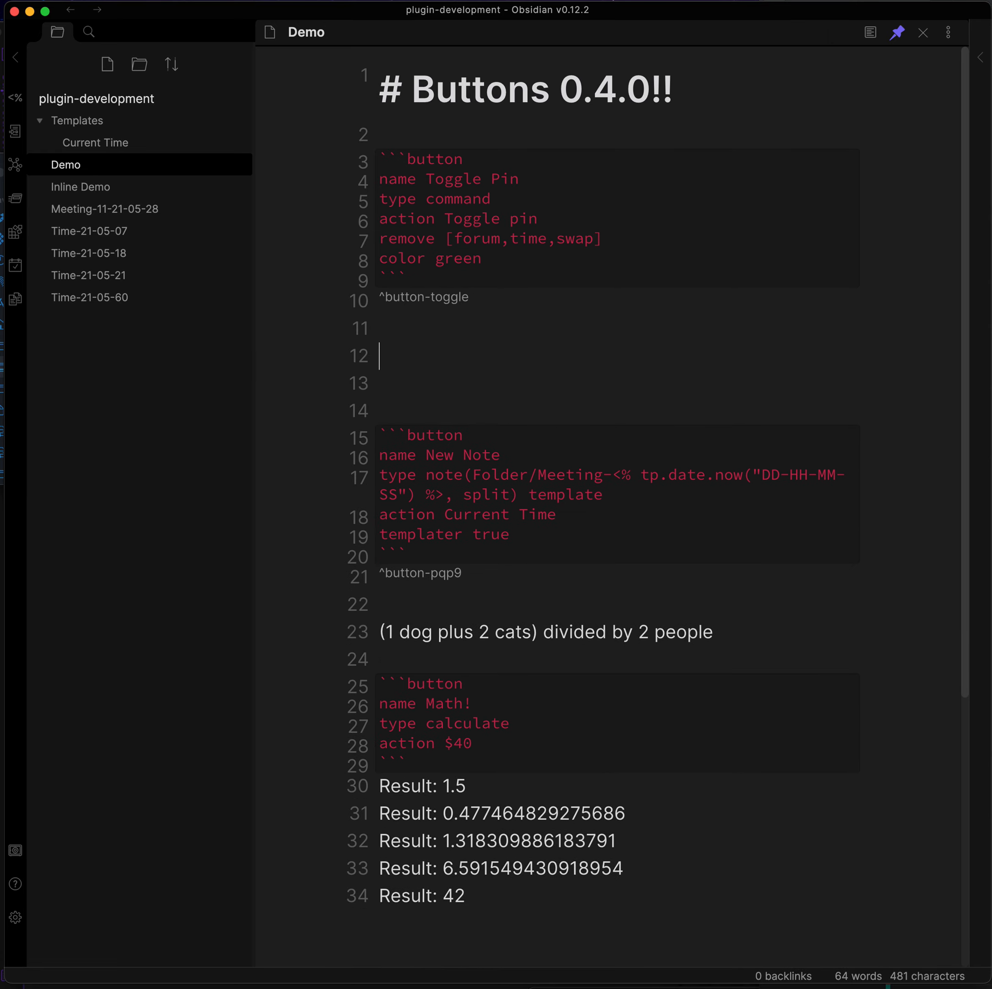
key(BackSpace)
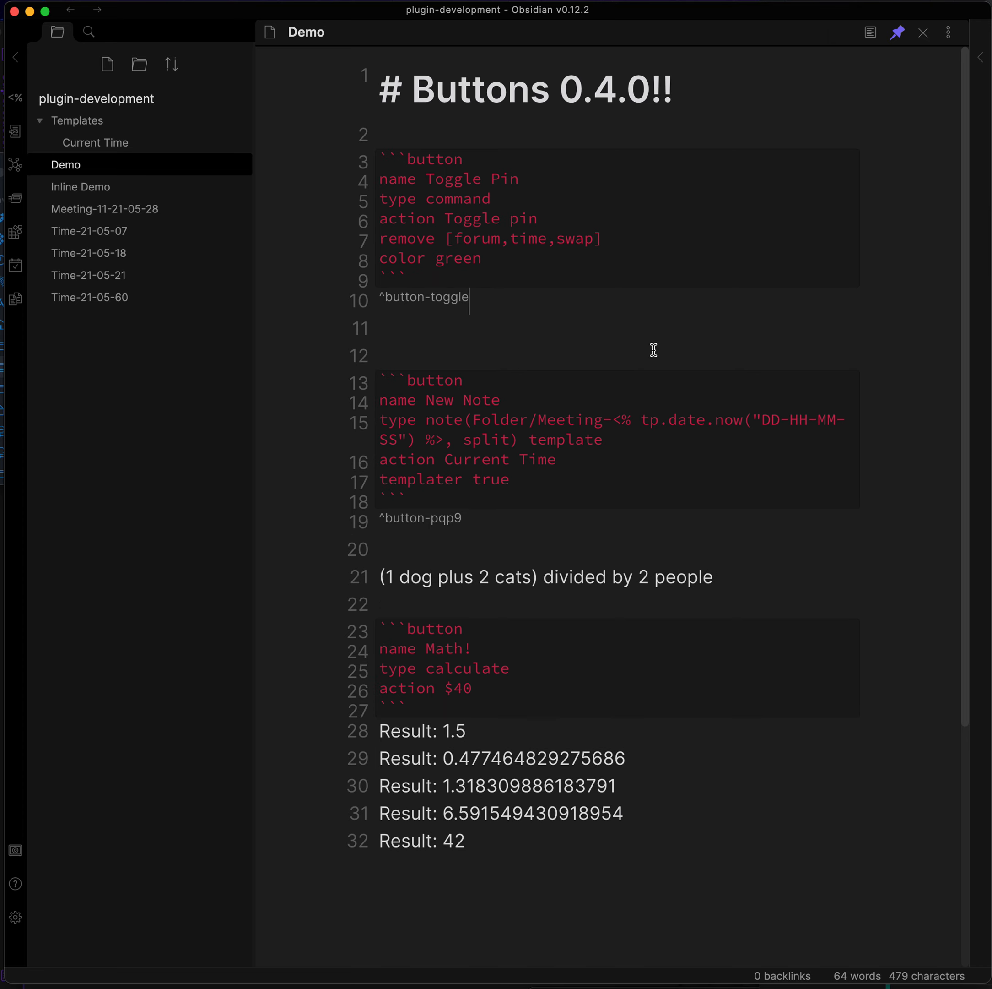
- Replace the Toggle Pin button's remove line with "replace [13,32]" and run the button from preview
drag(629, 242, 340, 248)
click(574, 330)
drag(601, 239, 377, 237)
text(replac)
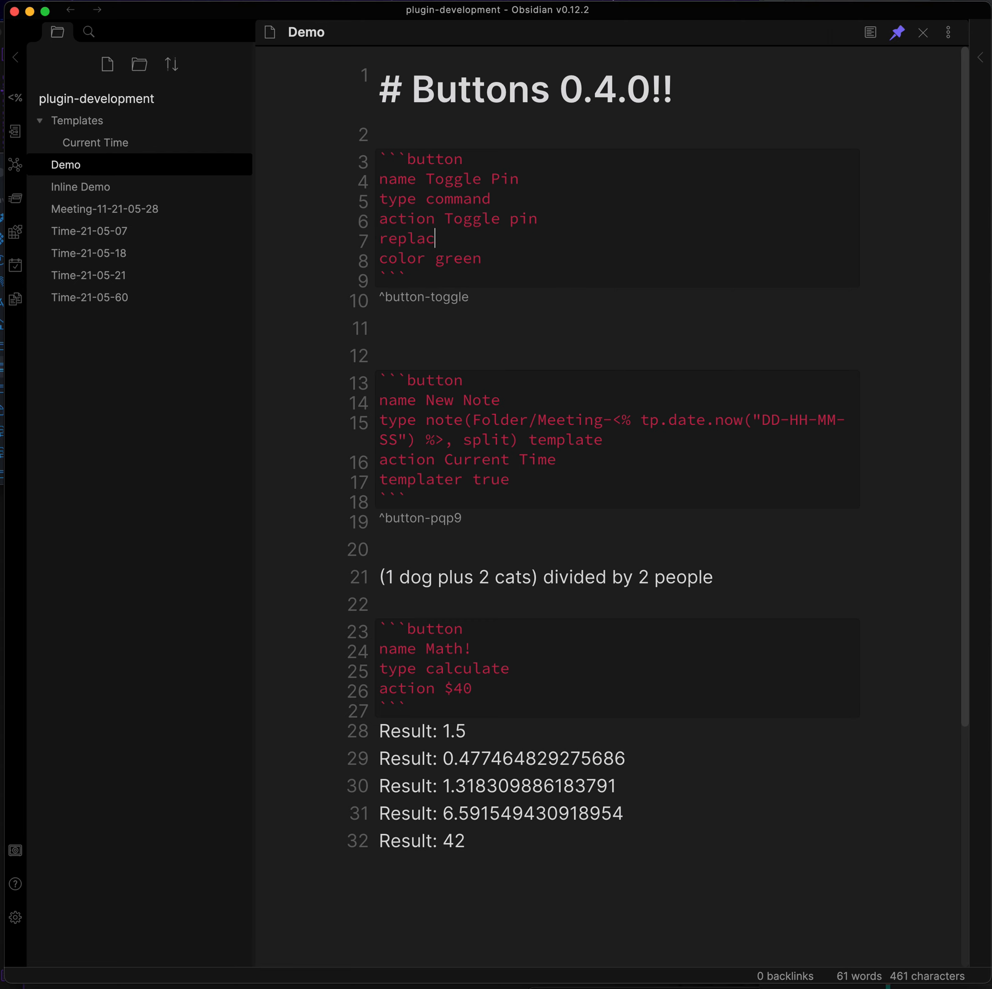
text(e [1)
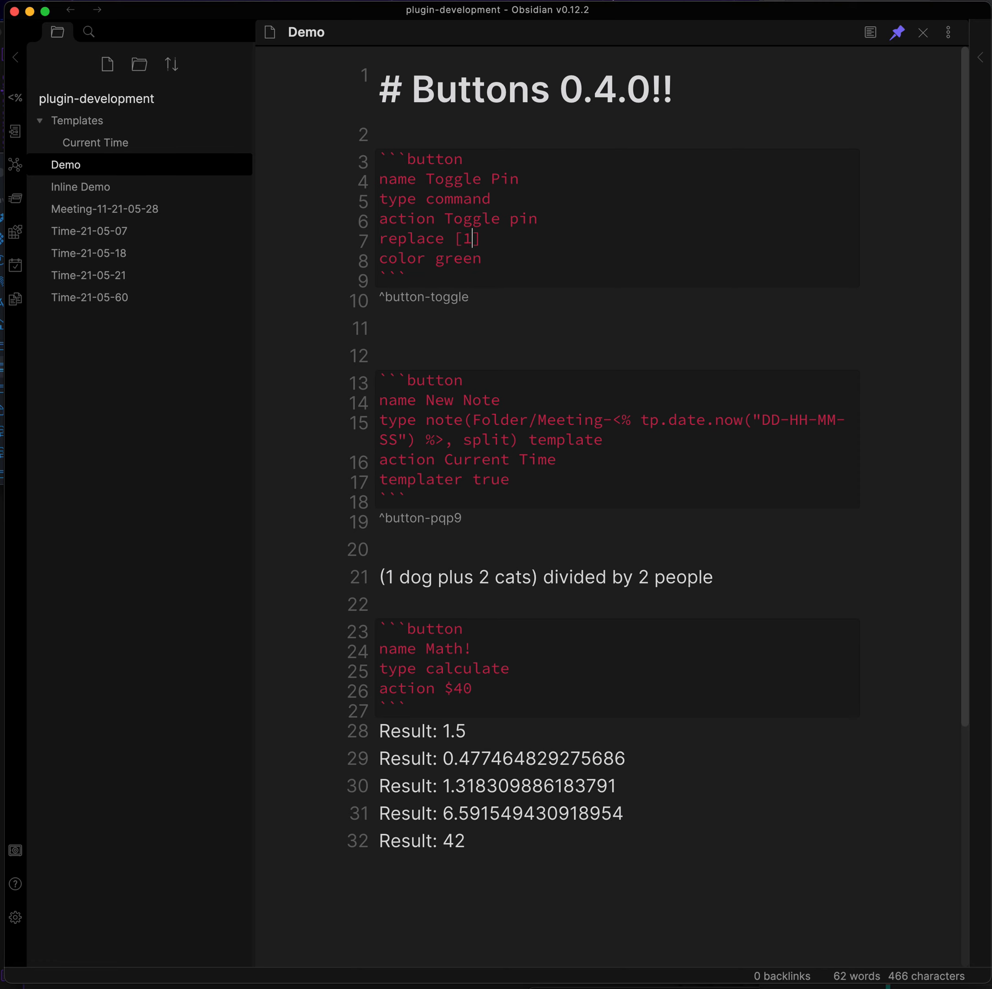
text(3,32)
key(super+e)
click(434, 162)
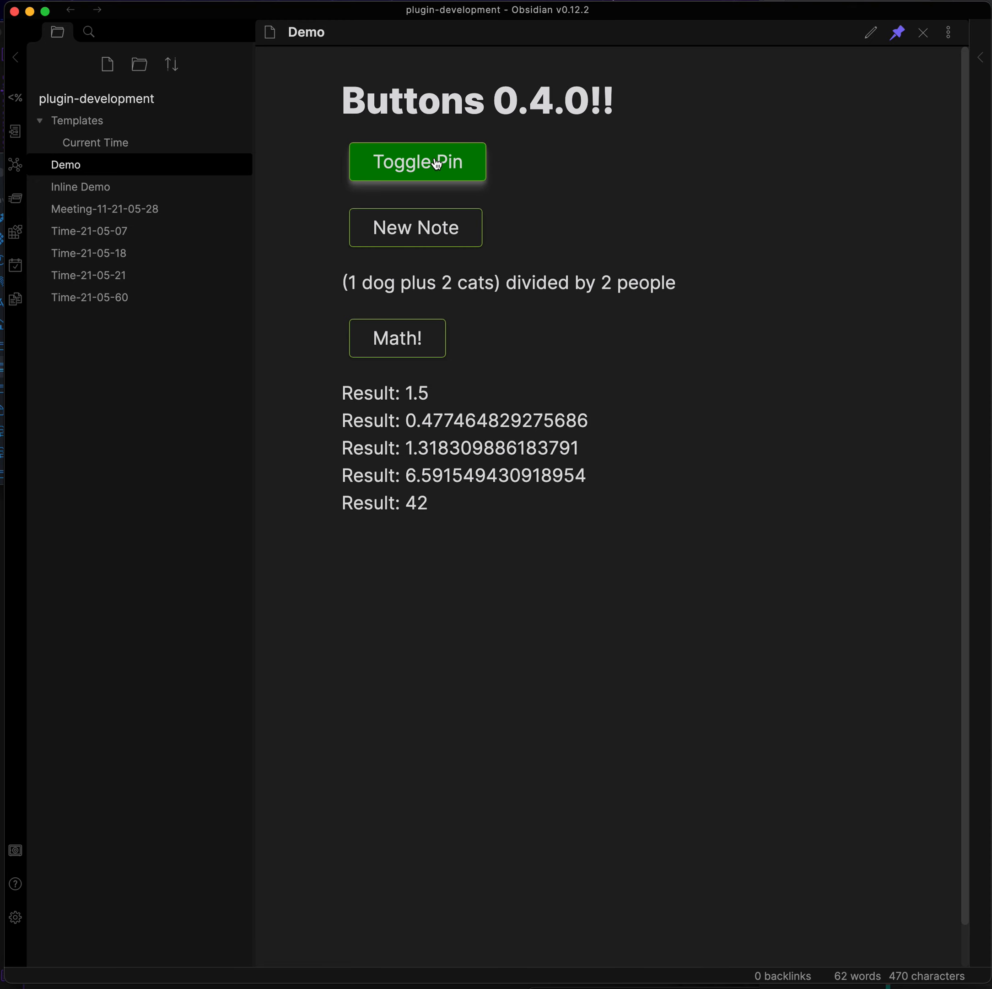
- Return to the Demo note's source and examine the replace line and the area below the Toggle Pin block
key(super+e)
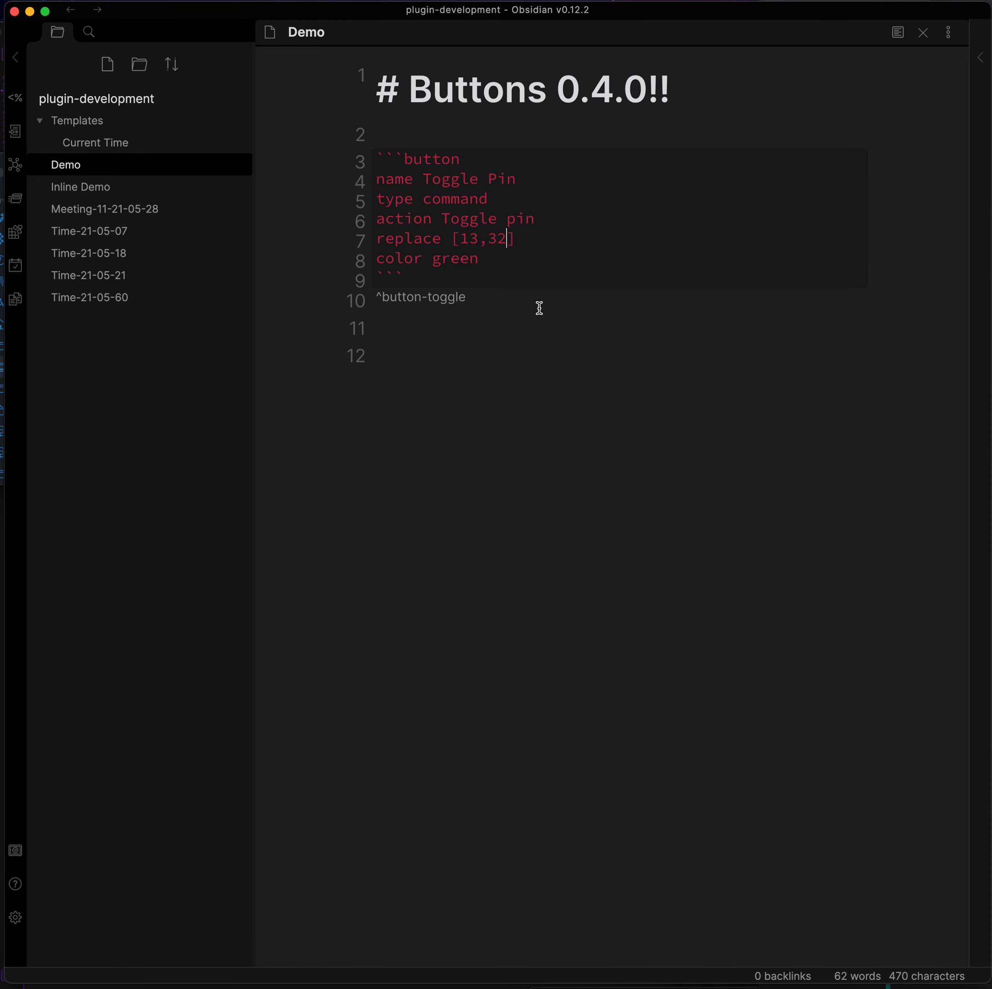
drag(532, 235, 369, 248)
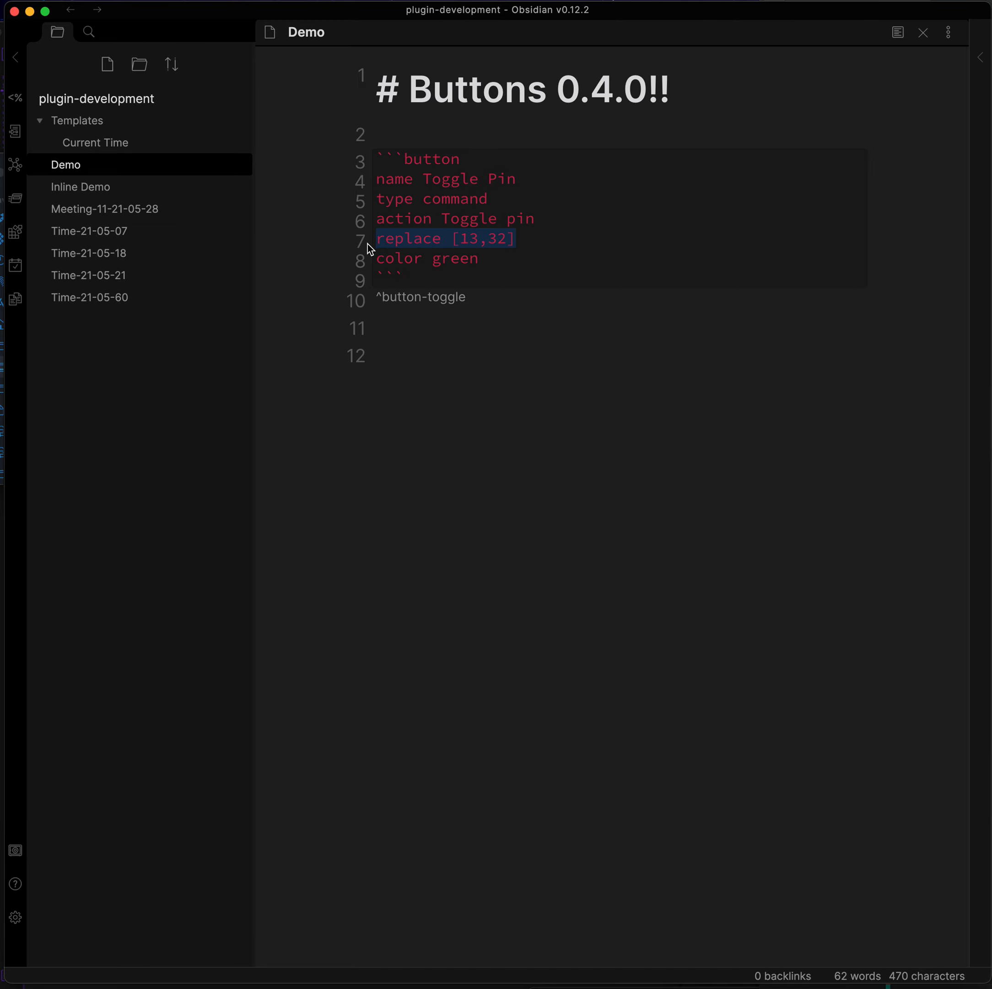
click(507, 362)
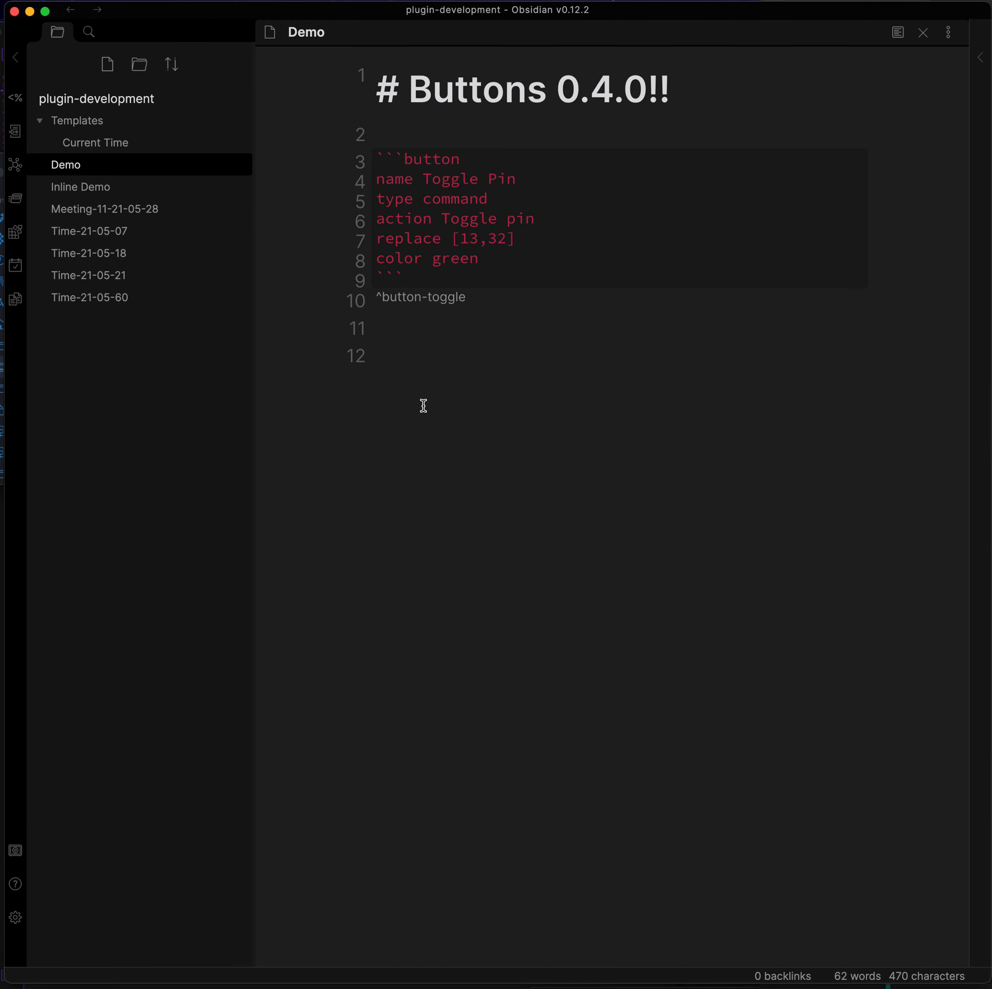
drag(518, 237, 356, 248)
click(399, 338)
click(440, 363)
drag(529, 235, 429, 238)
click(592, 391)
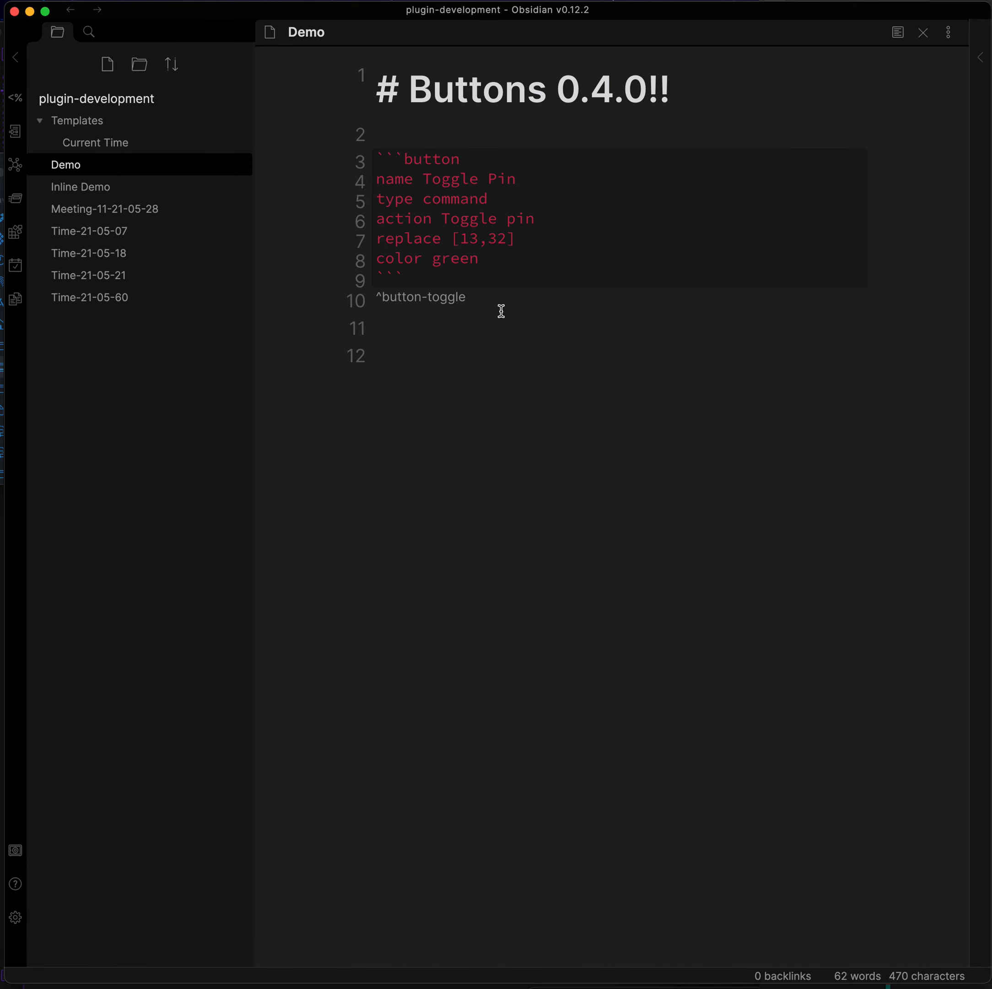
- Use Button Maker to insert an unnamed button on line 12 with Inherit enabled and the id toggle
key(super+p)
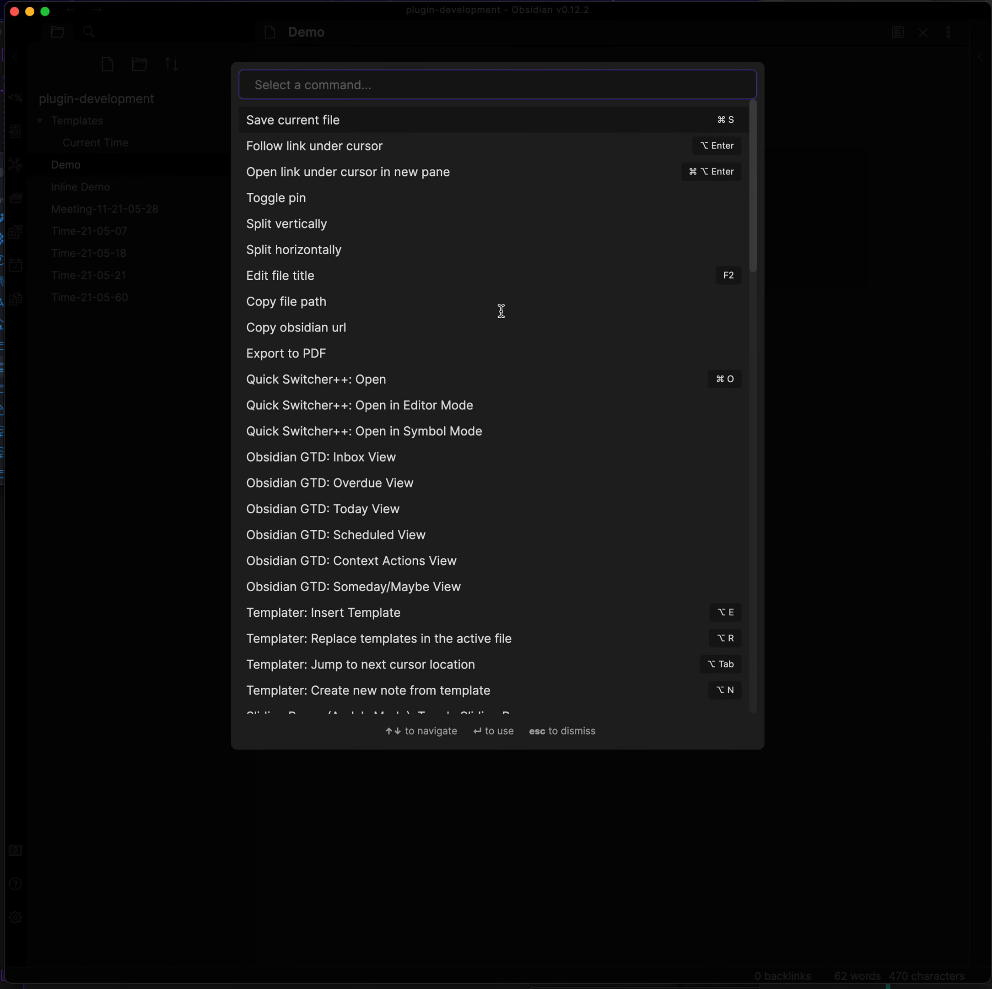
text(butt)
key(Return)
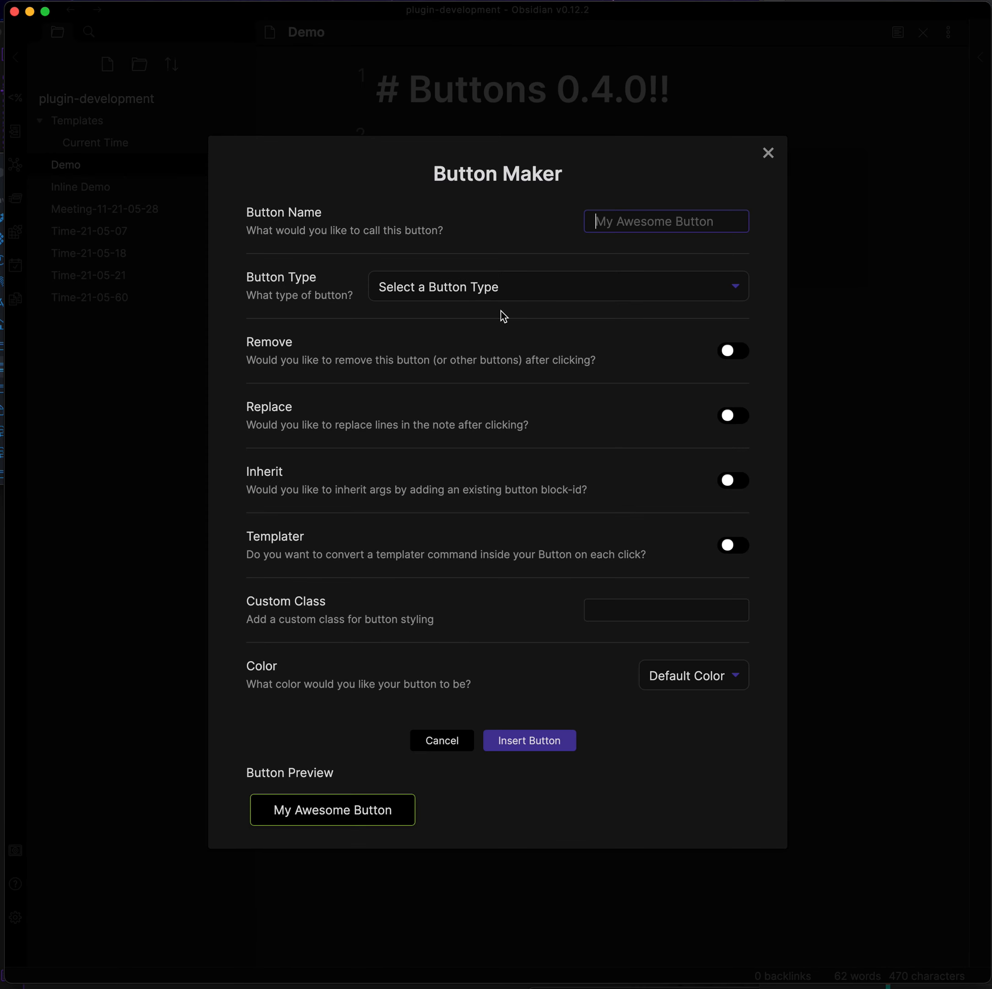
click(733, 480)
click(724, 506)
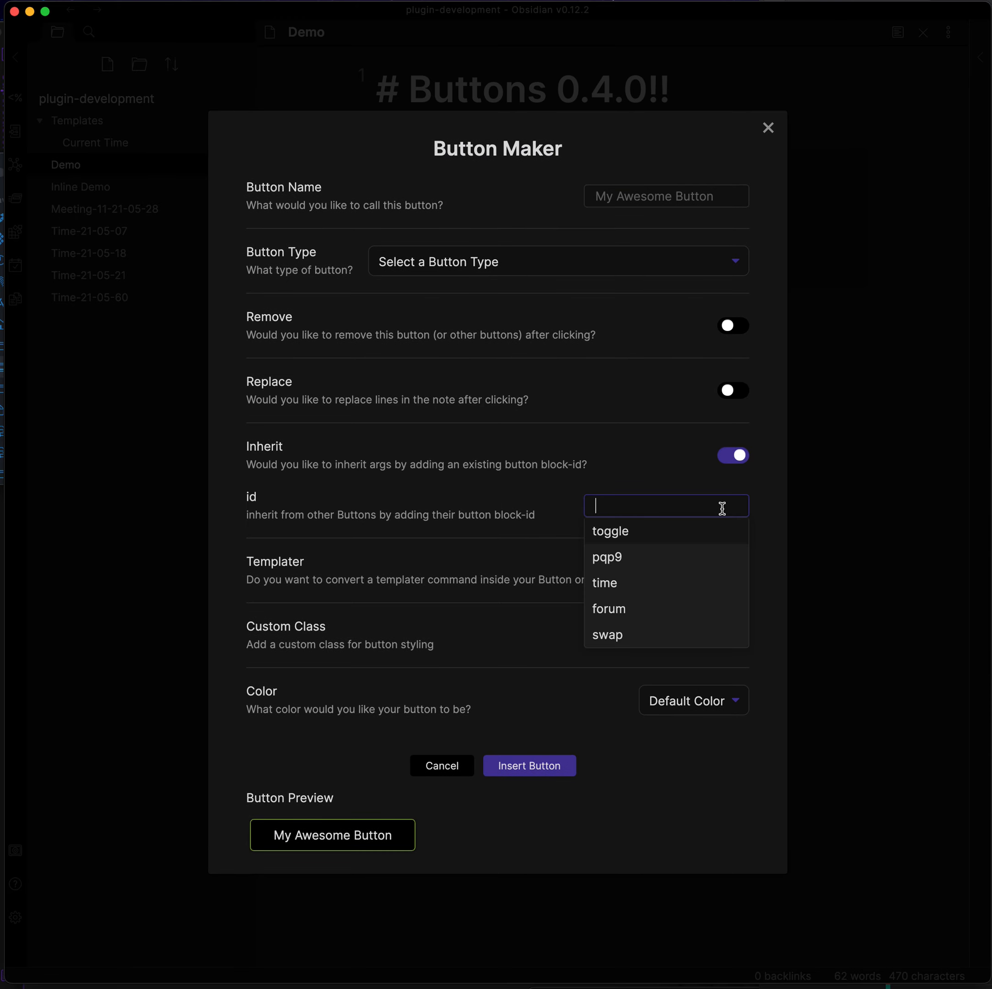
click(625, 539)
click(632, 190)
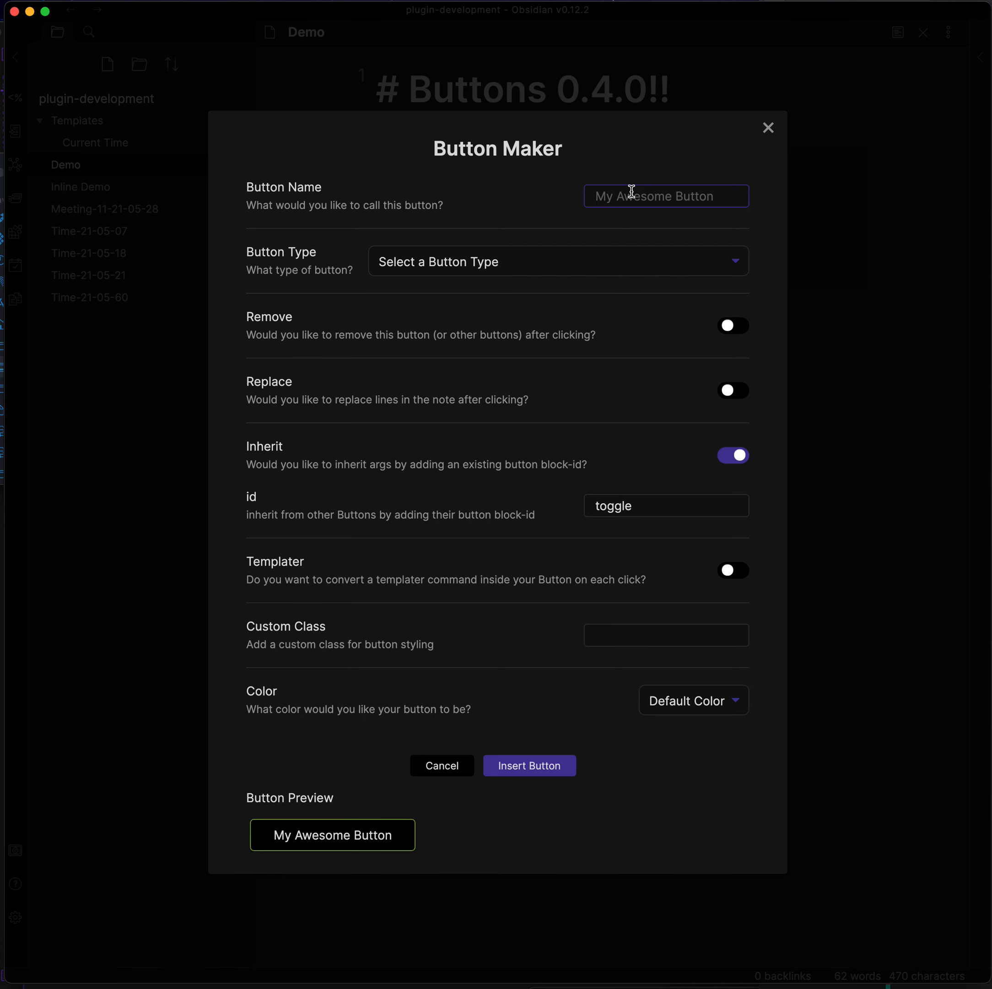
click(524, 767)
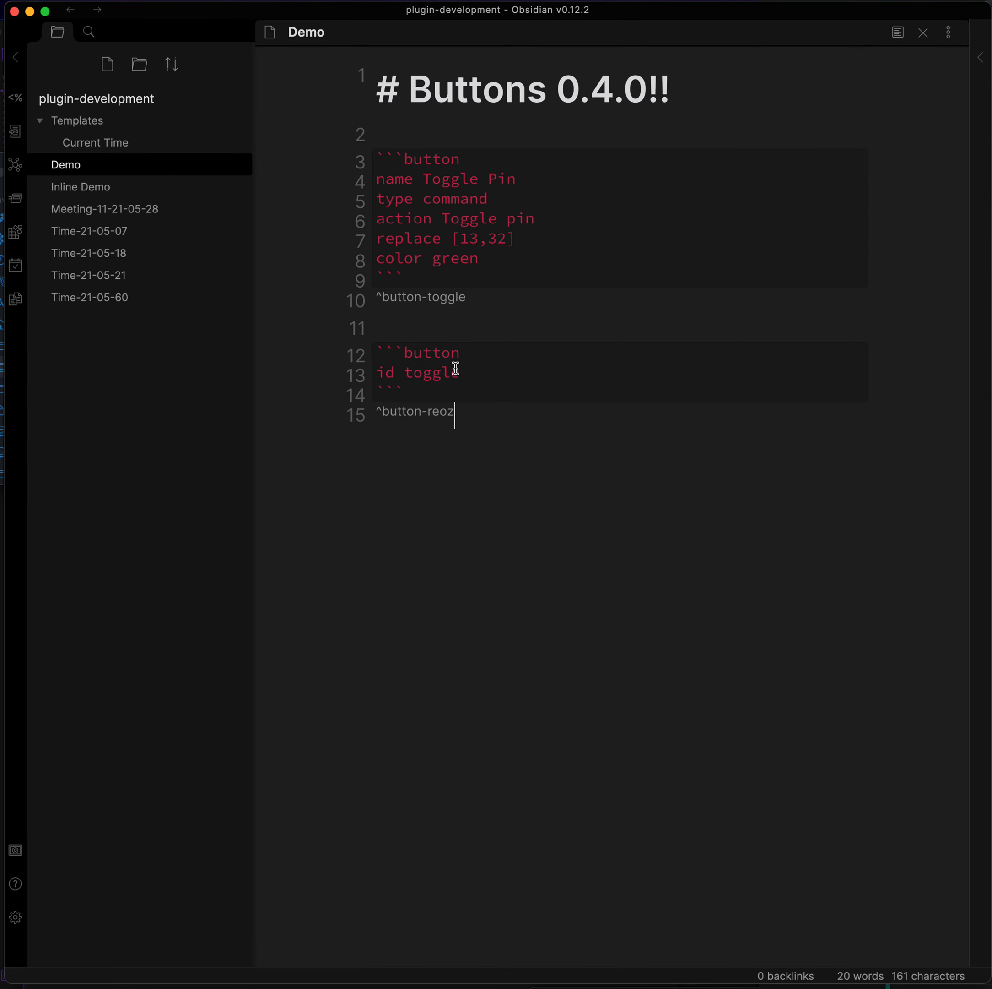
- Check the inheriting button in preview, then reopen Demo by way of Inline Demo and preview it again
key(super+e)
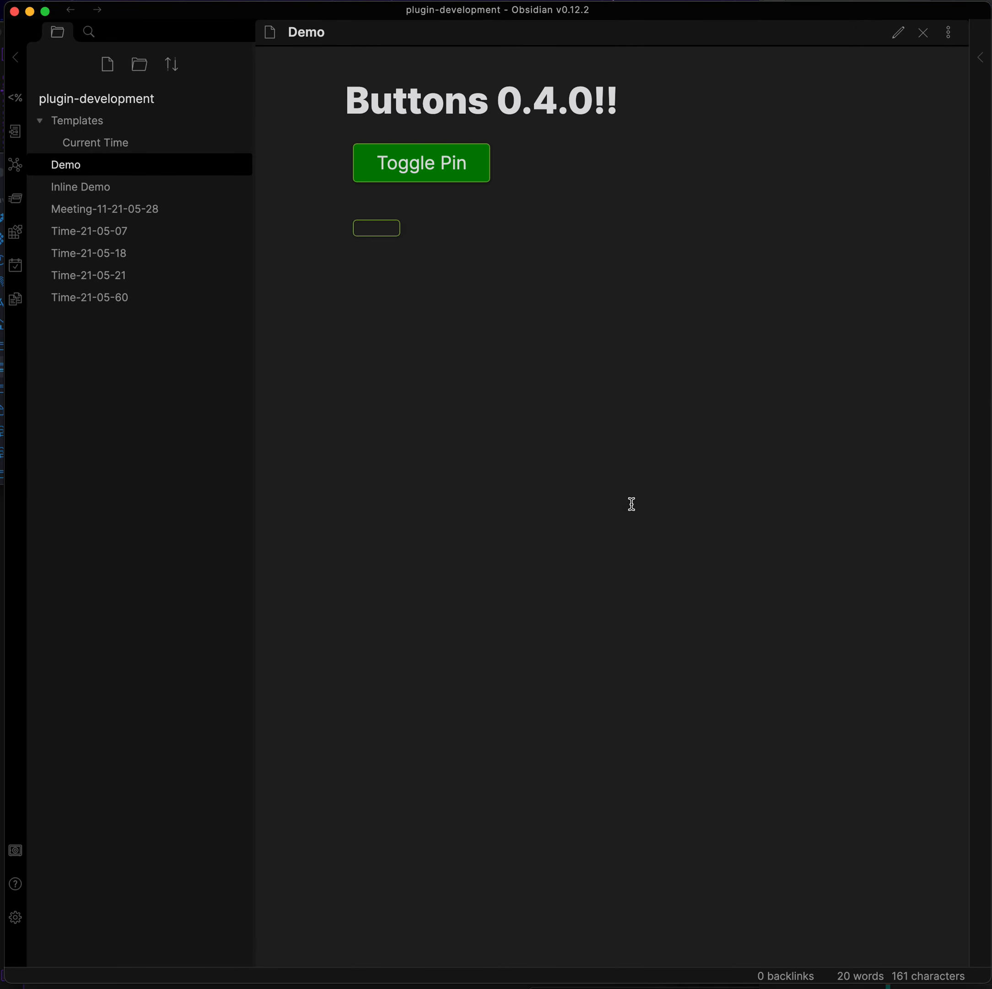
key(super+e)
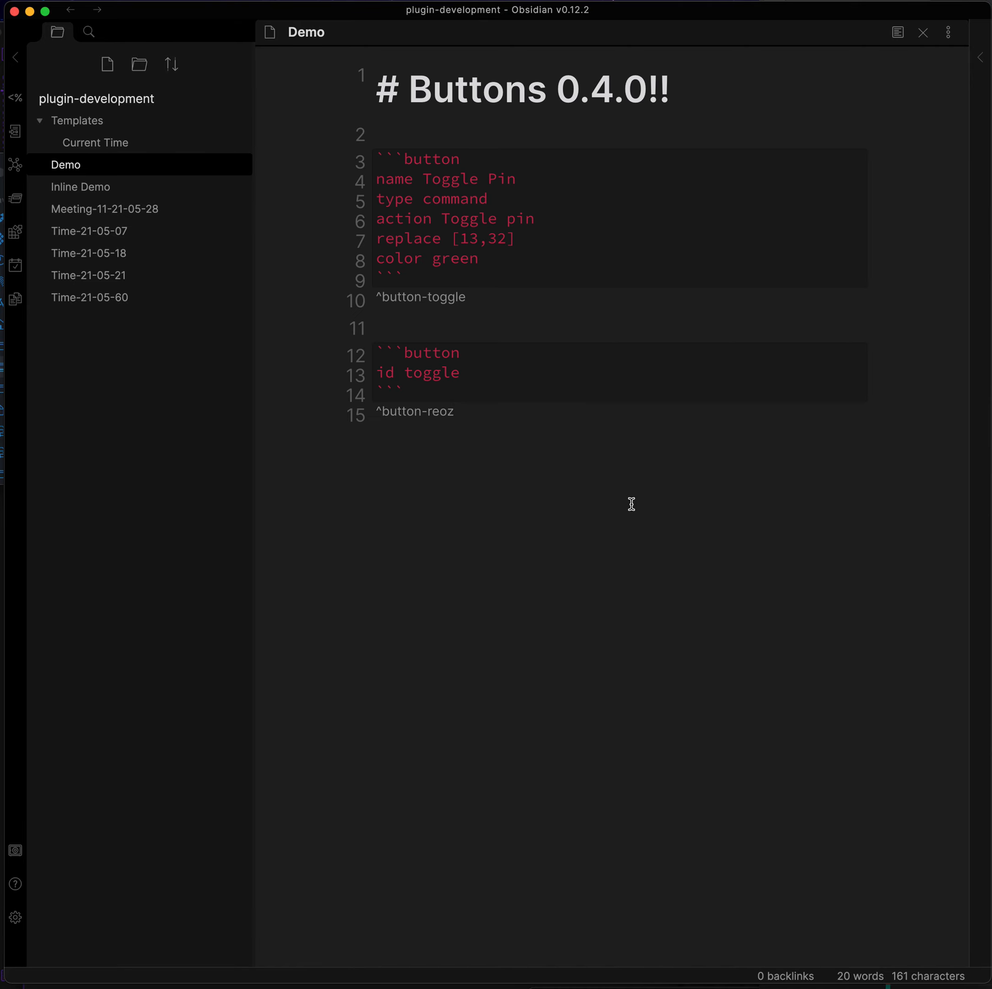
click(92, 190)
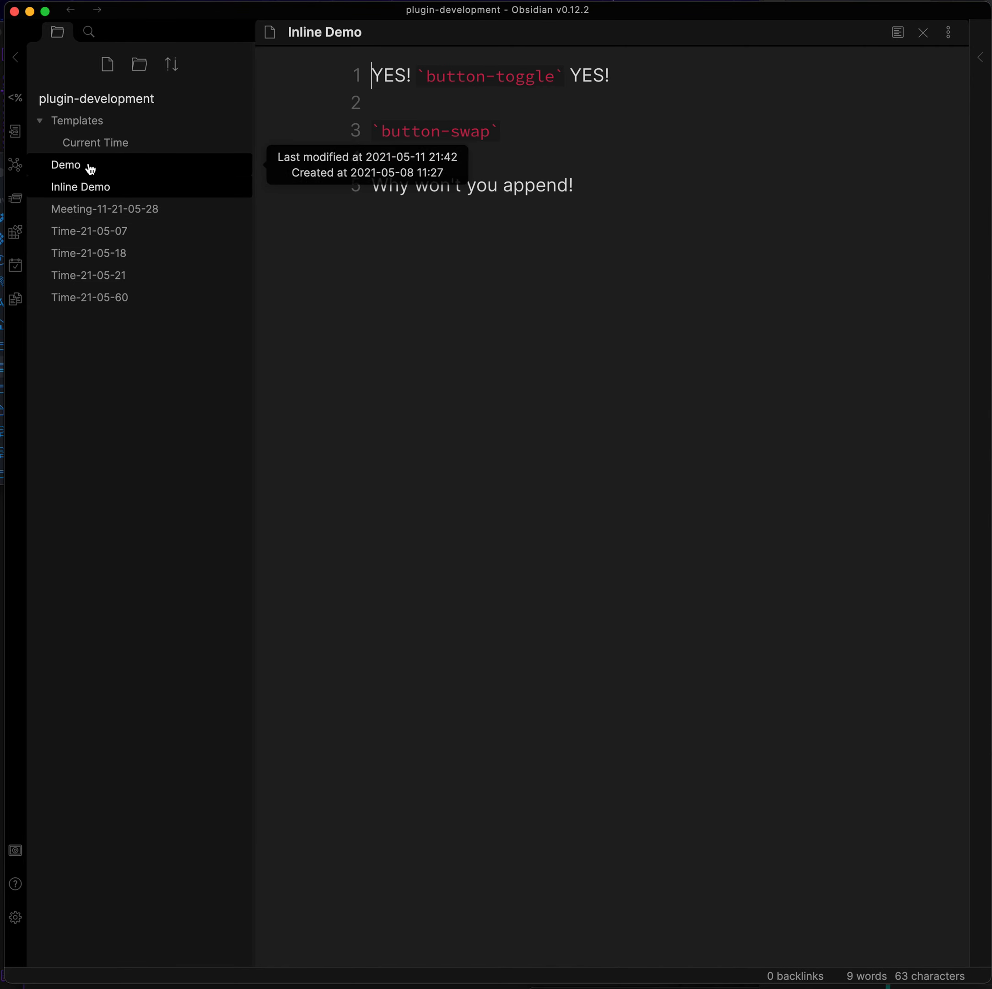
click(90, 169)
key(super+e)
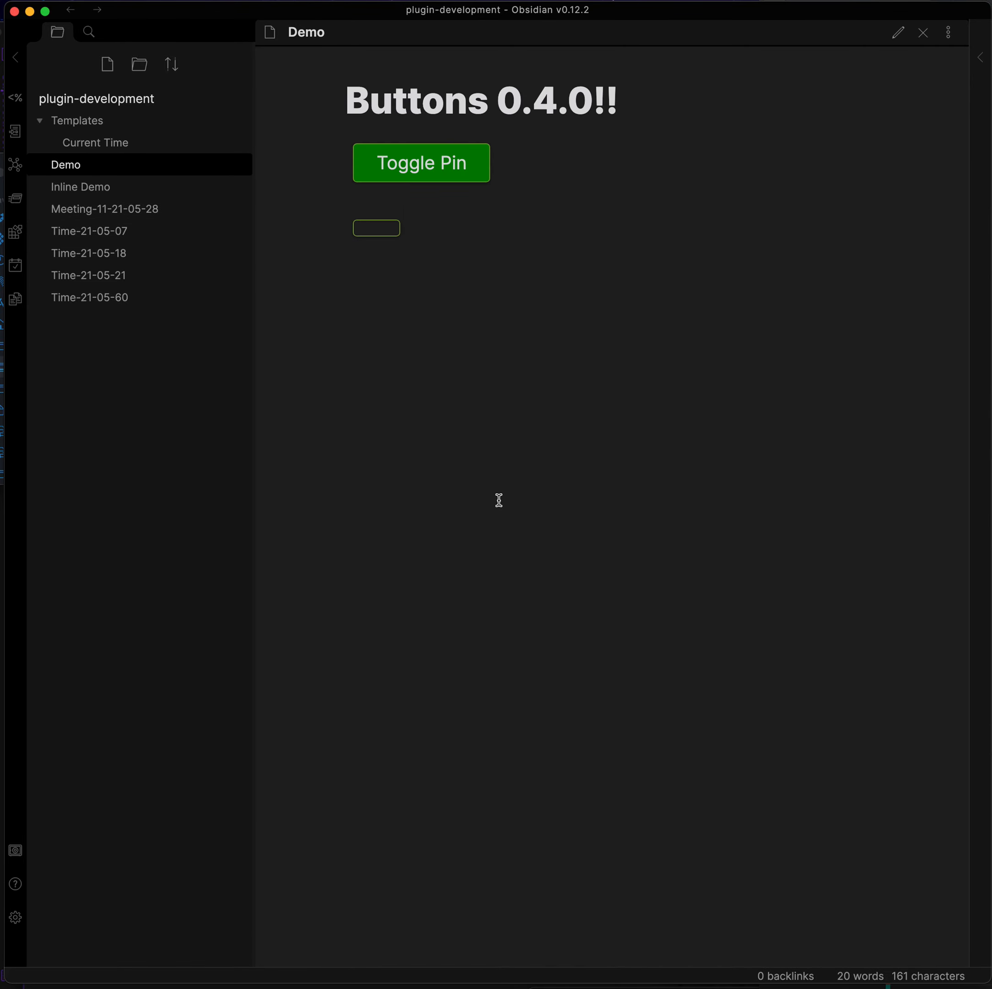
key(super+e)
- Replace the inserted block and its ID with a handwritten button block containing only "id toggle", and check the preview
click(460, 300)
drag(520, 454, 283, 340)
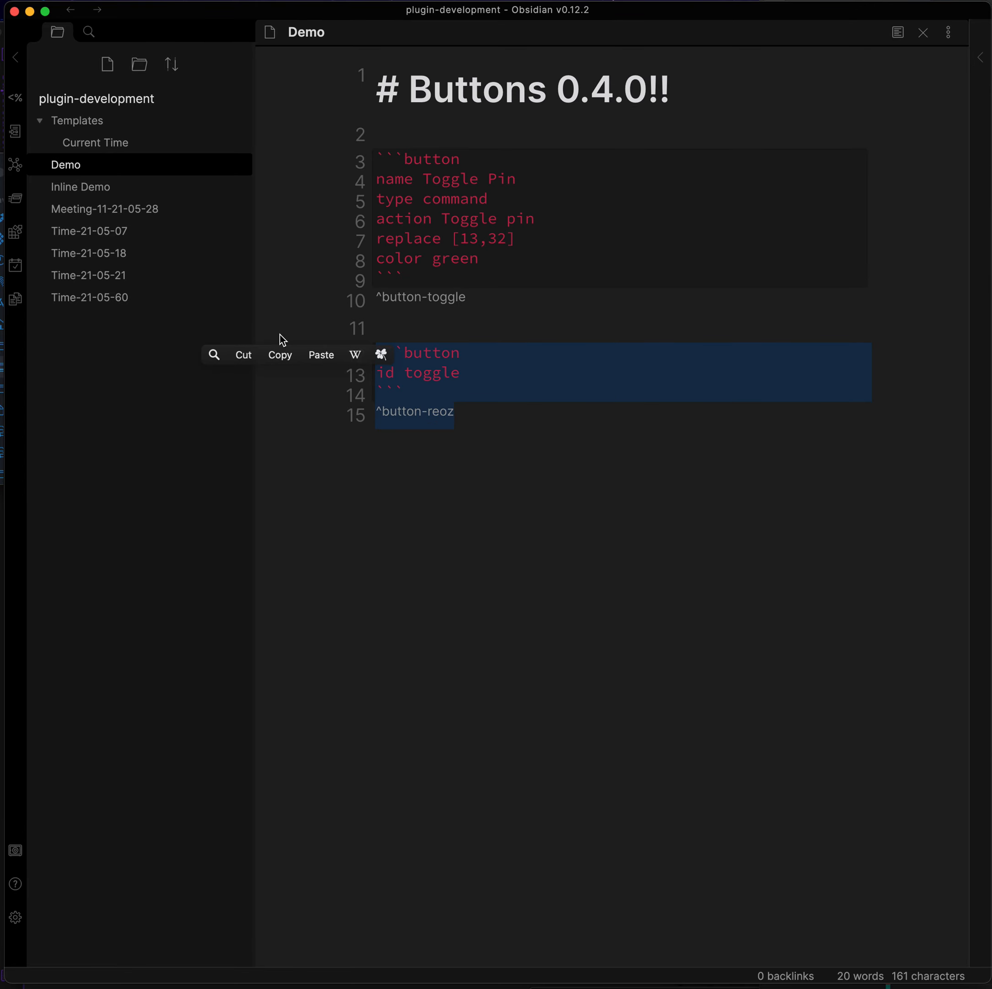
key(BackSpace)
text(```button)
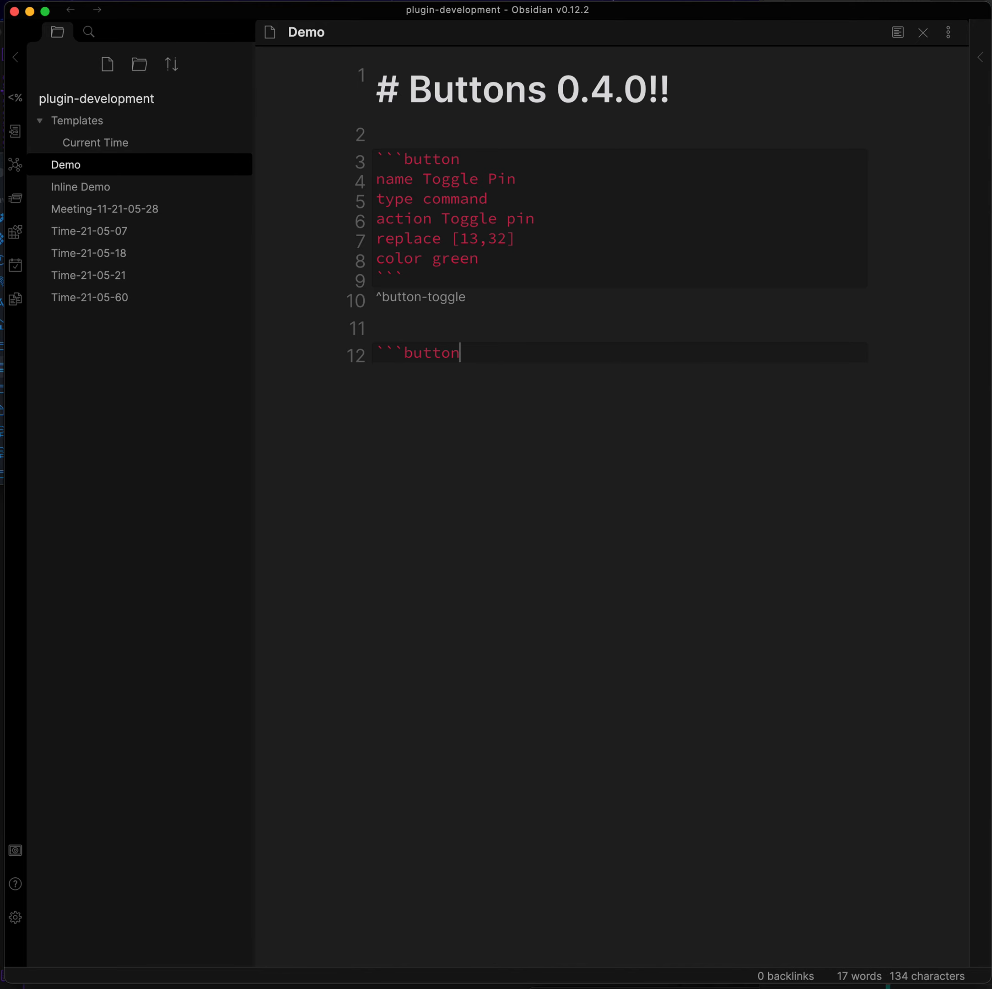
key(Return)
text(id toggle)
key(Return)
text(```)
key(super+e)
key(super+e)
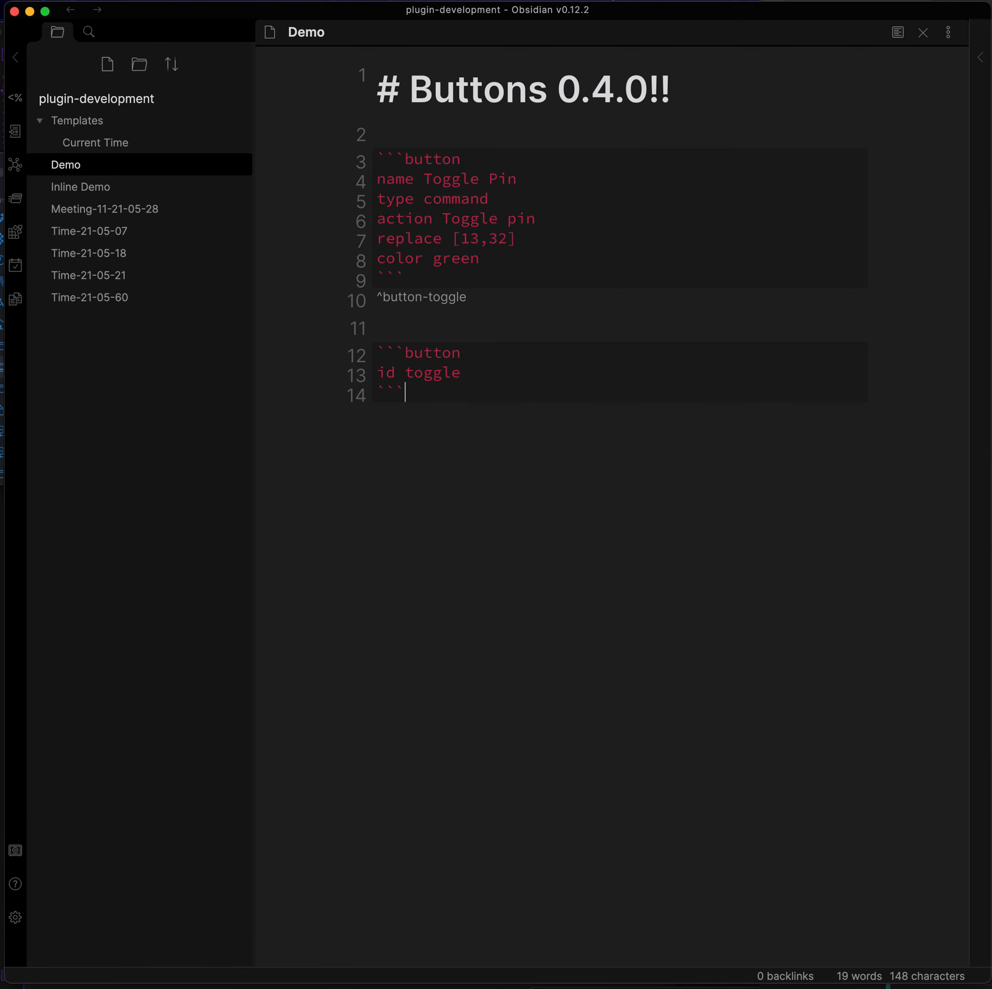
- Delete the handwritten "id toggle" button block and its line from the end of the Demo note
drag(437, 406, 344, 355)
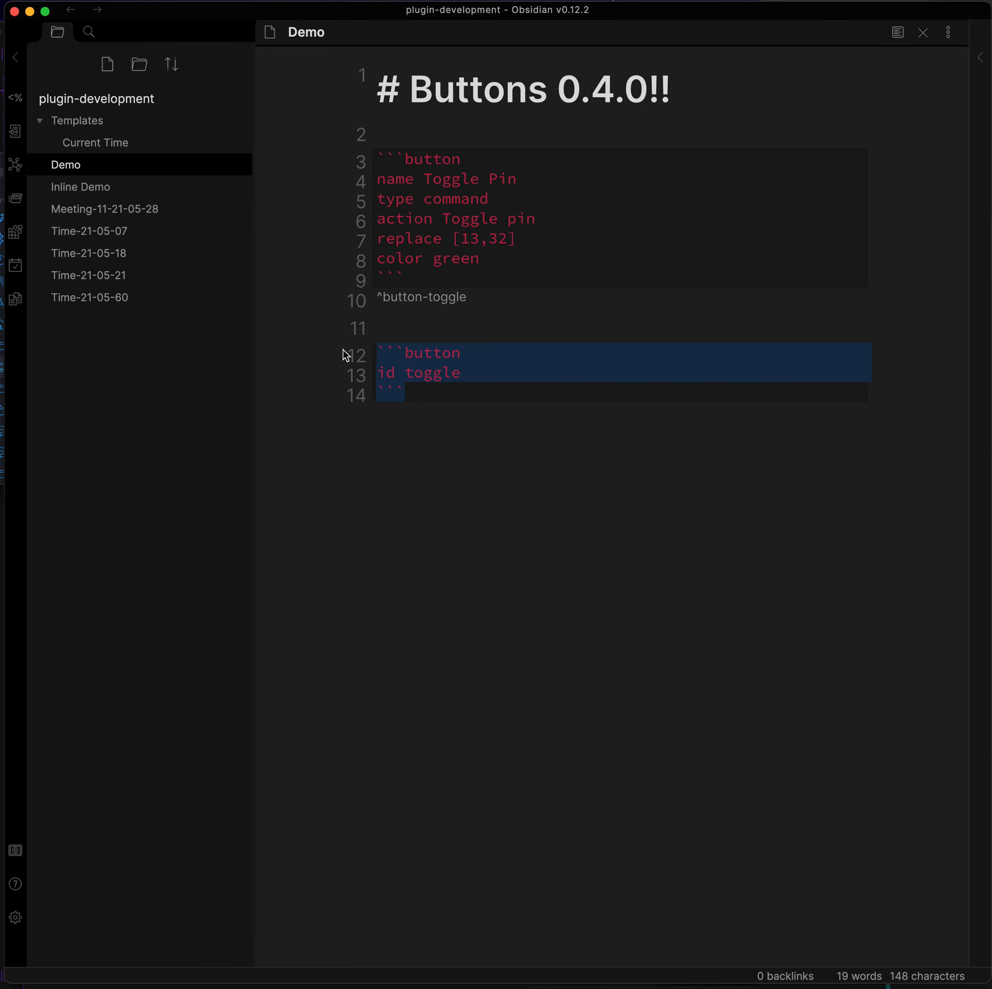
key(BackSpace)
key(BackSpace)
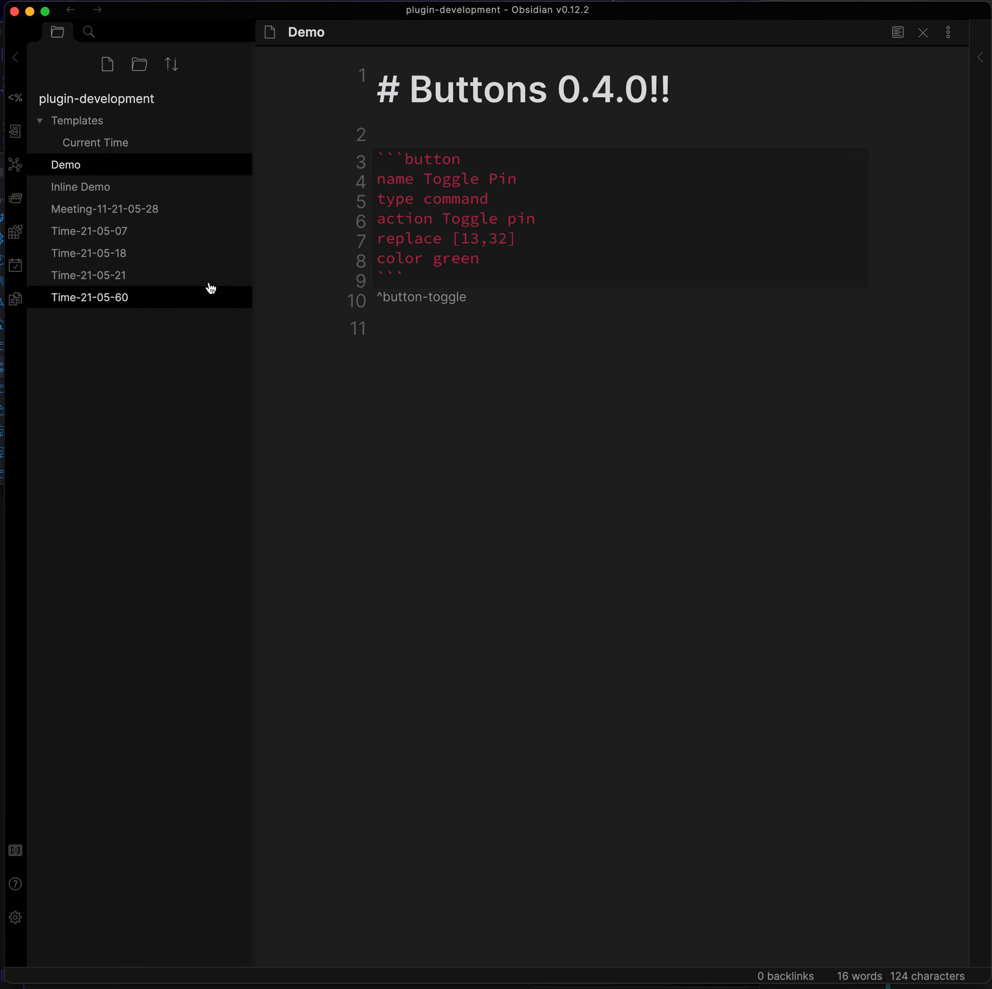
- Add a button block containing "id toggle" at the end of the Inline Demo note and check the preview
click(144, 186)
click(520, 355)
key(Return)
key(Return)
text(`)
text(`button)
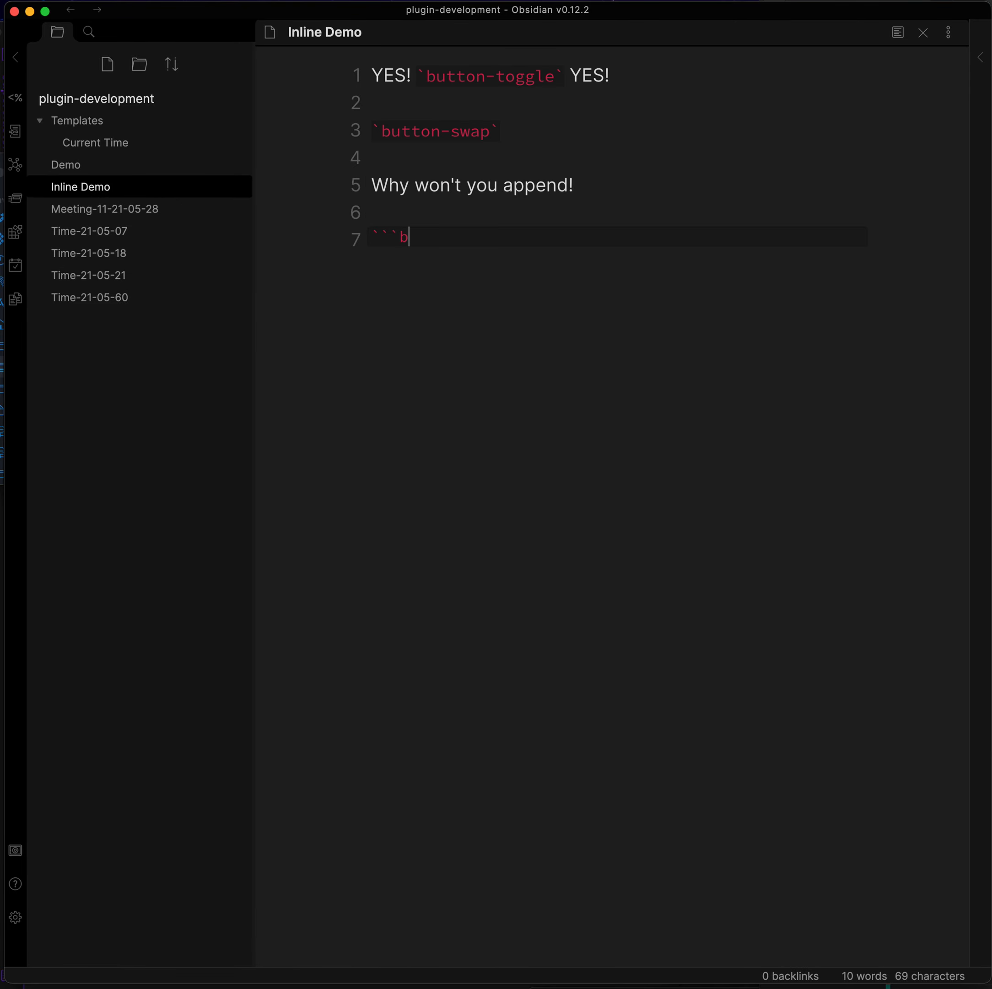
key(Return)
text(id toggle)
key(Return)
text(```)
key(BackSpace)
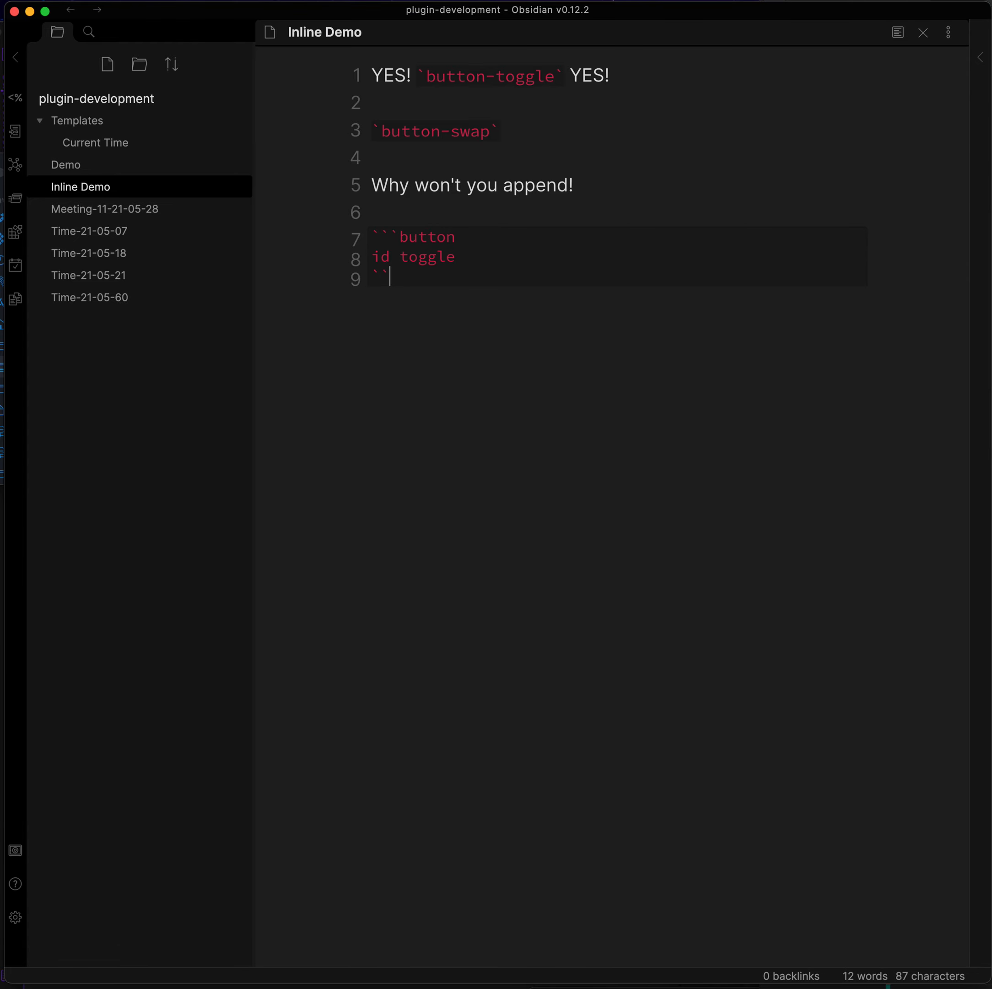
text(`)
key(super+e)
key(super+e)
- Add a "name Toogle" line above "id toggle" in the Inline Demo button block and check the preview
click(500, 239)
key(Return)
text(nam)
key(BackSpace)
text(m)
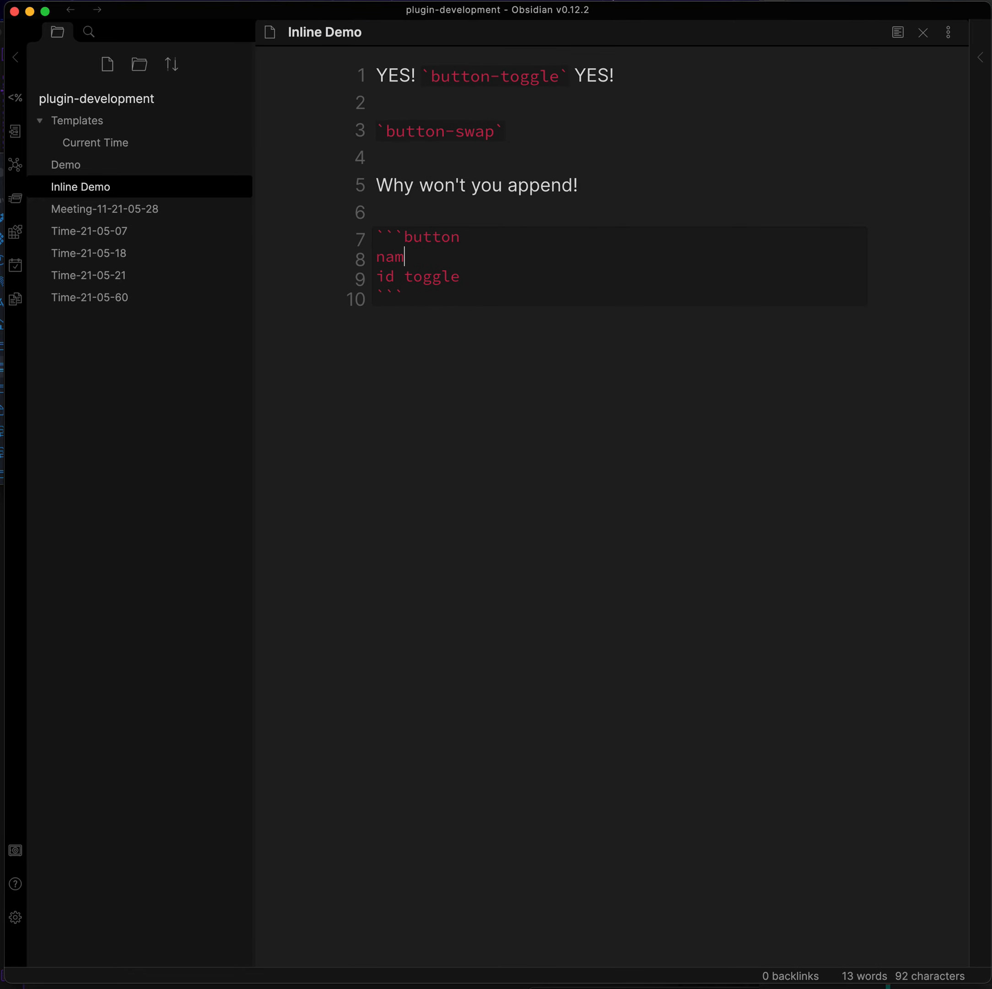
text(e tog)
key(BackSpace)
key(BackSpace)
key(BackSpace)
text(Toogle)
key(super+e)
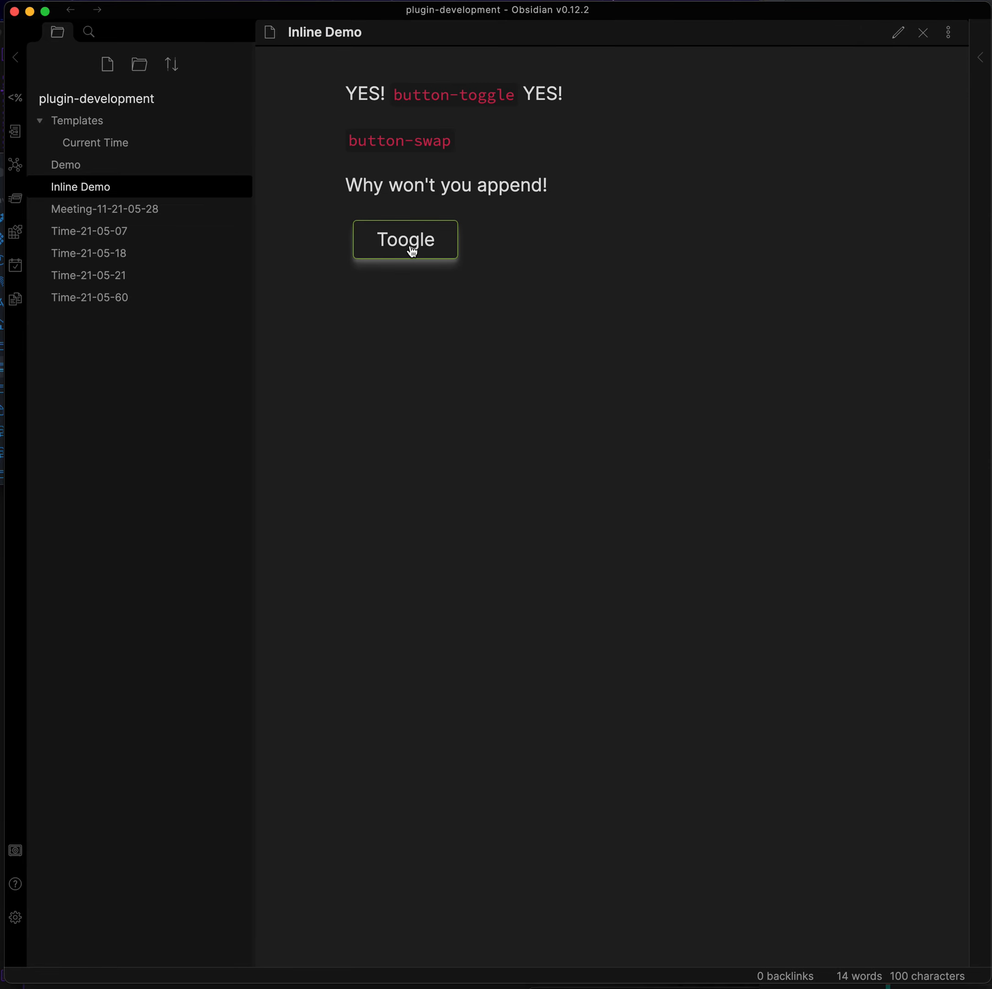
- Open the Demo note, remove the empty line after "^button-toggle", and compare preview with the source
click(66, 170)
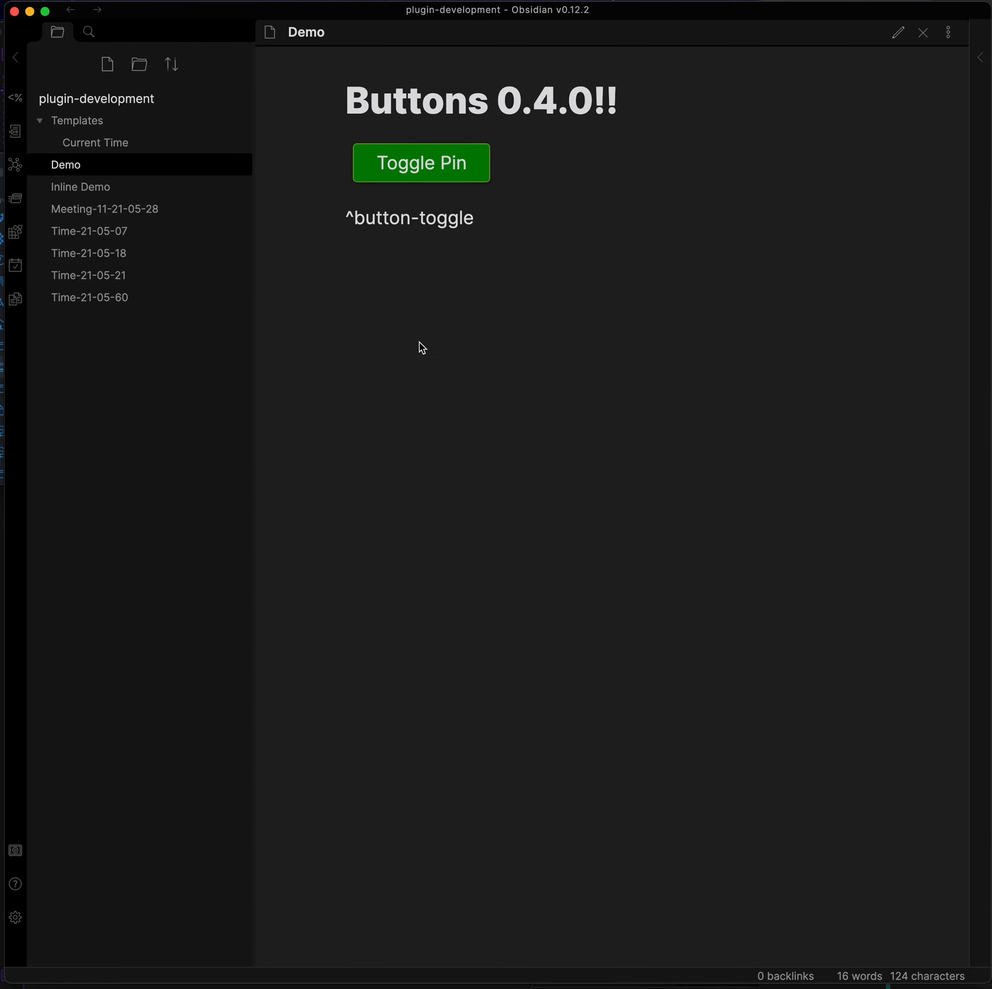
key(super+e)
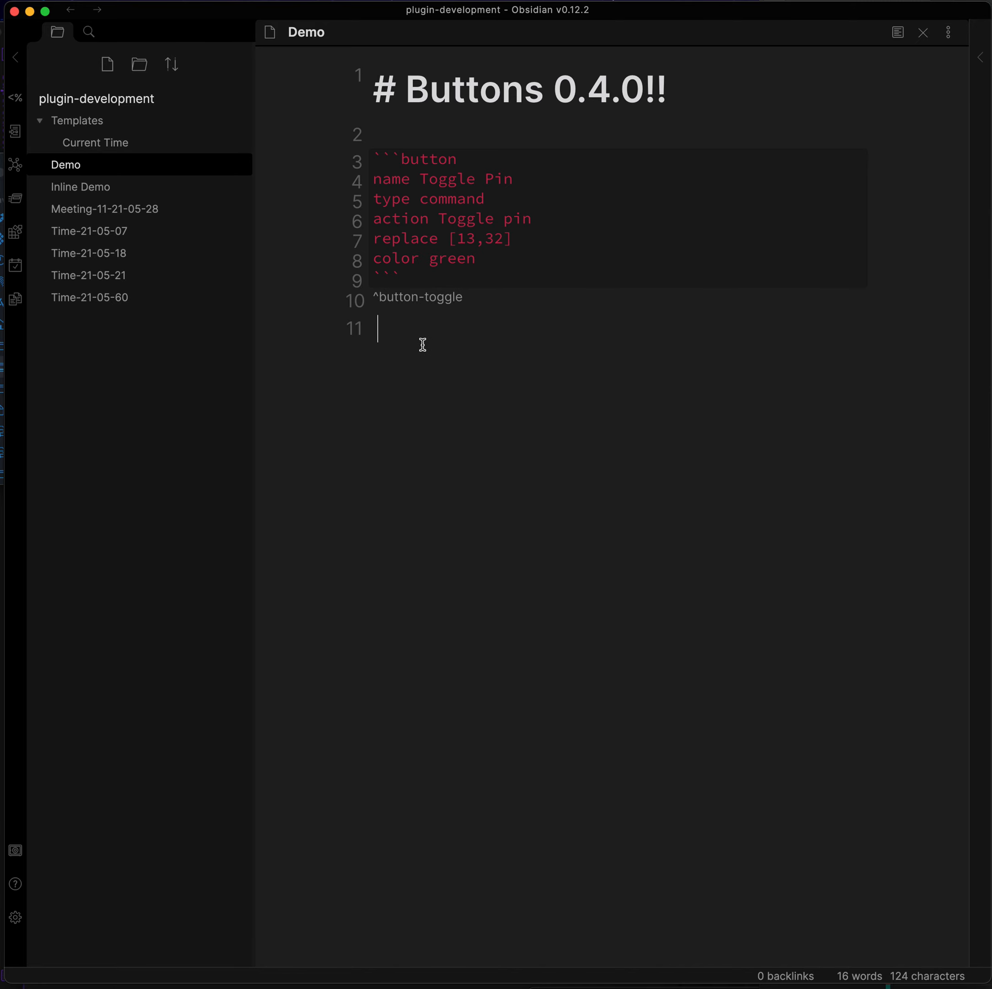
key(BackSpace)
key(BackSpace)
key(super+e)
key(super+e)
key(super+e)
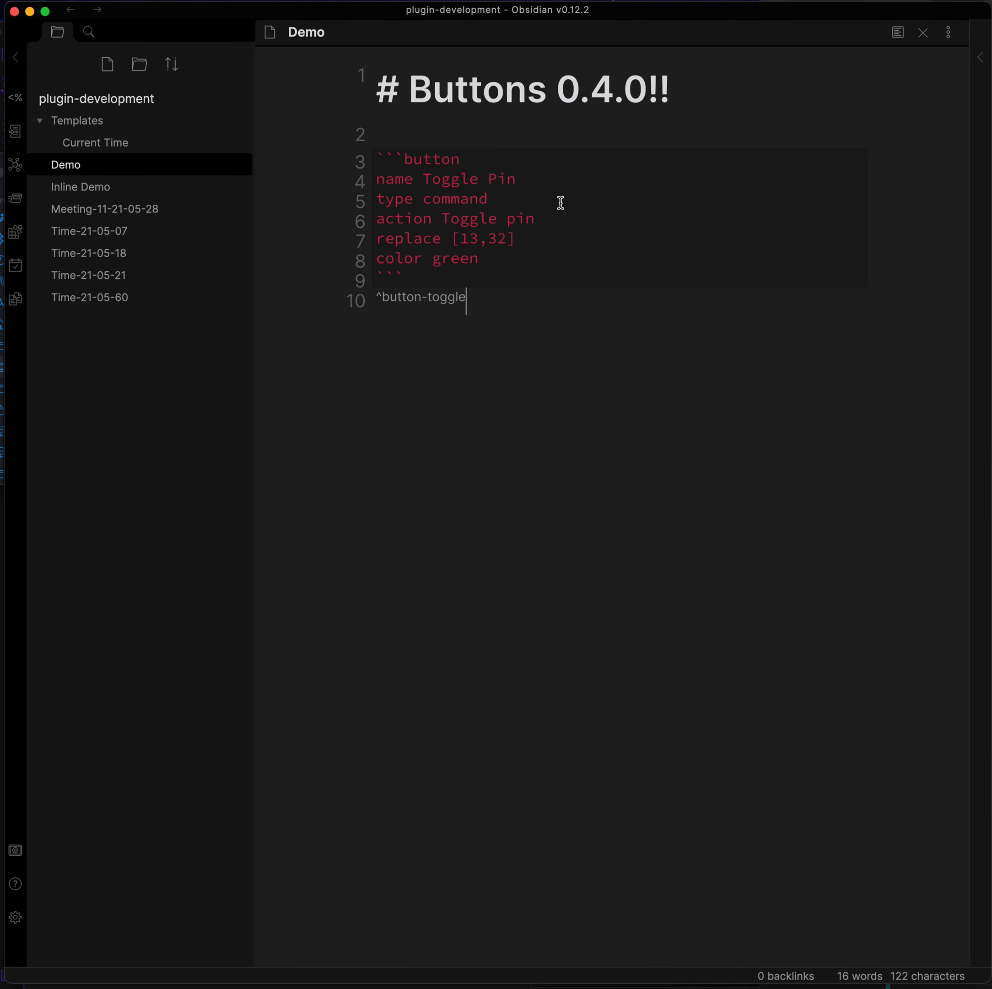
key(super+e)
- Add a button block containing only "id toggle", separated by an empty line from "^button-toggle" in Demo, and preview it
key(Return)
key(Return)
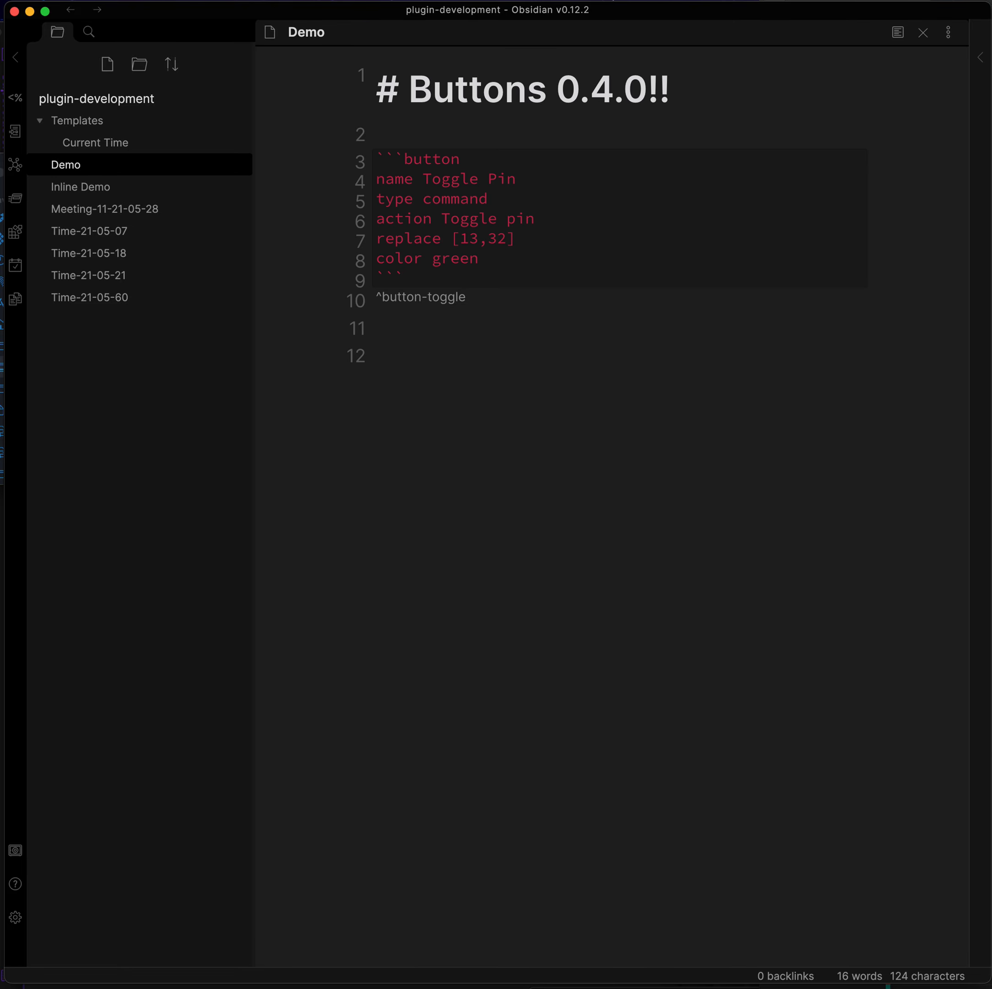
click(59, 188)
click(58, 164)
click(425, 336)
click(401, 349)
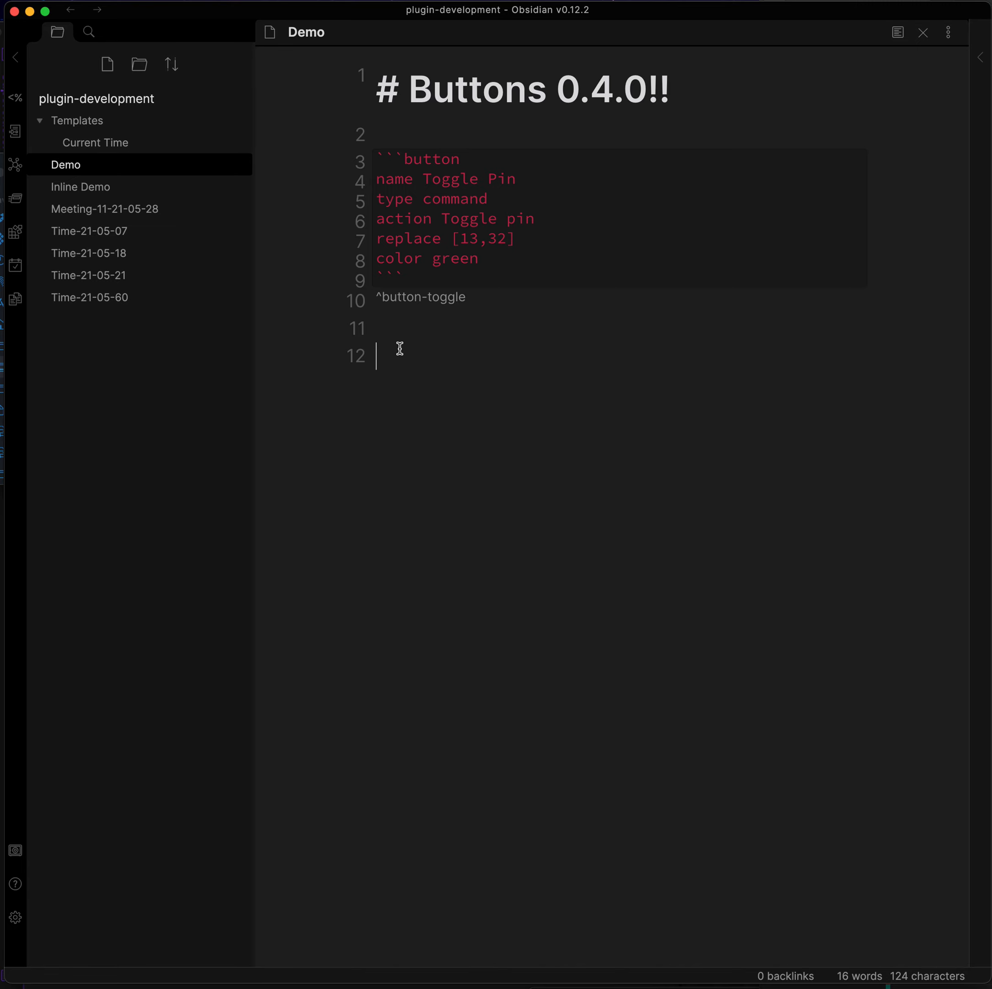
text(```button)
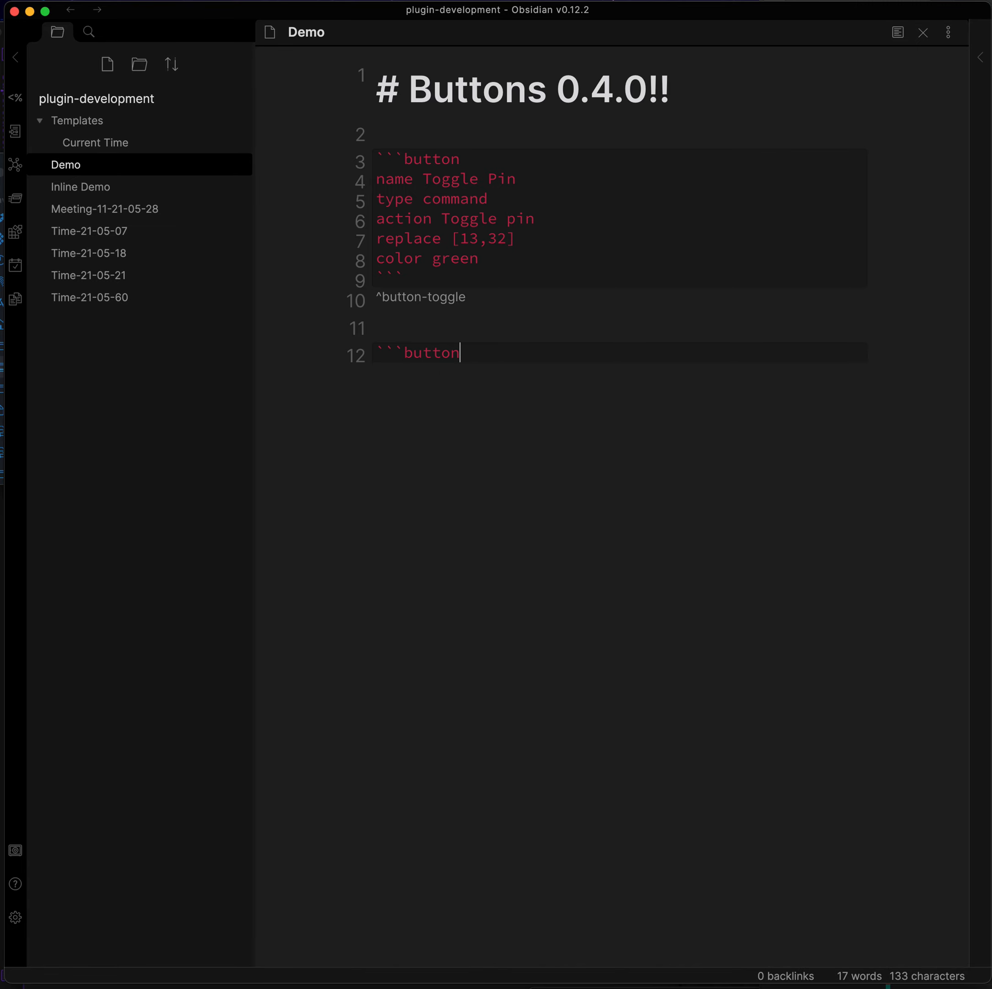
key(Return)
text(id toggle)
key(Return)
text(```)
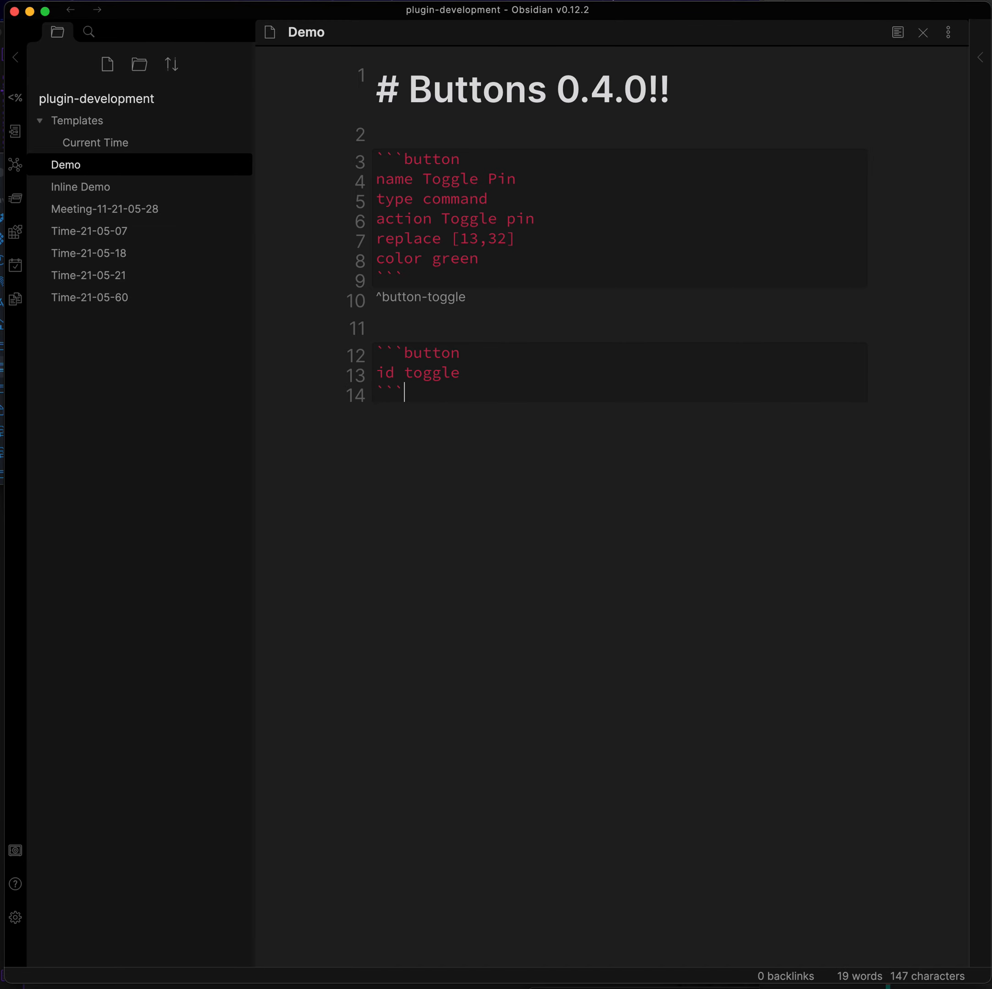
key(super+e)
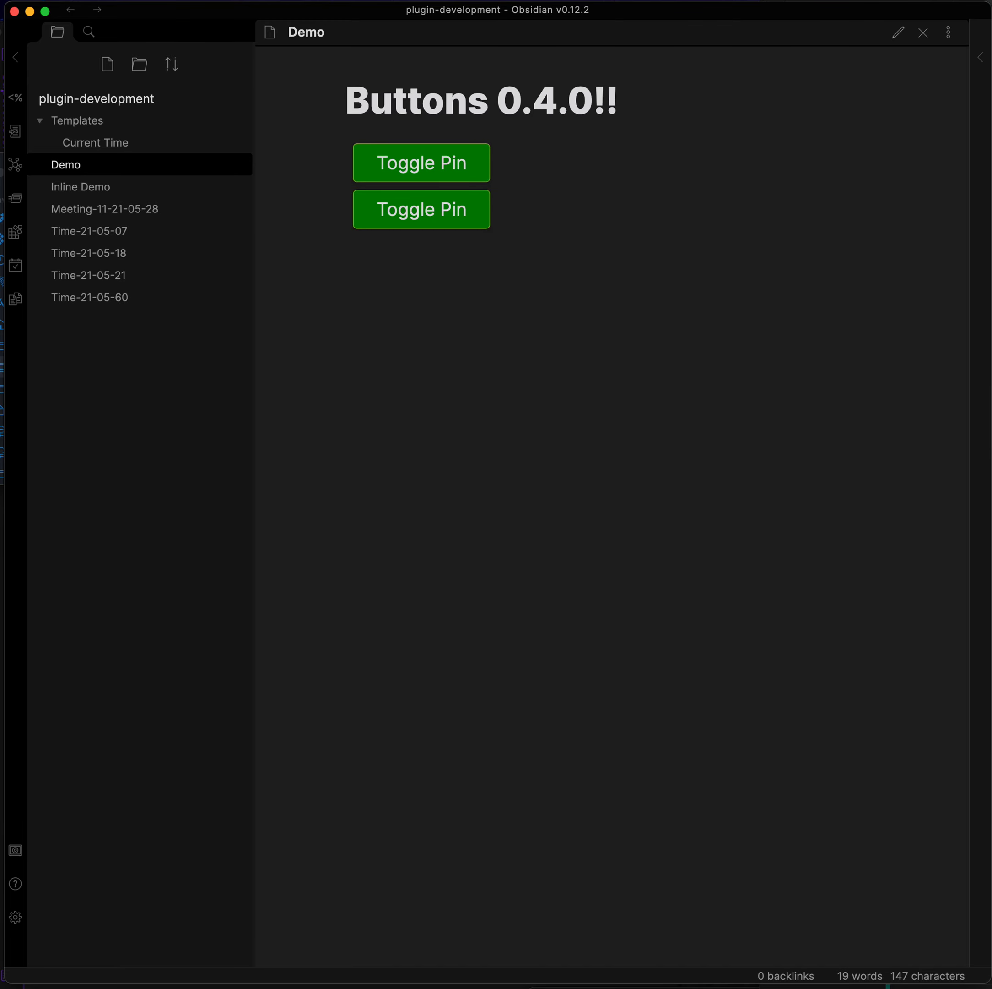
- Run the inheriting Toggle Pin button, complete its block again with "id toggle" and a closing fence, and rerun it in preview
click(438, 223)
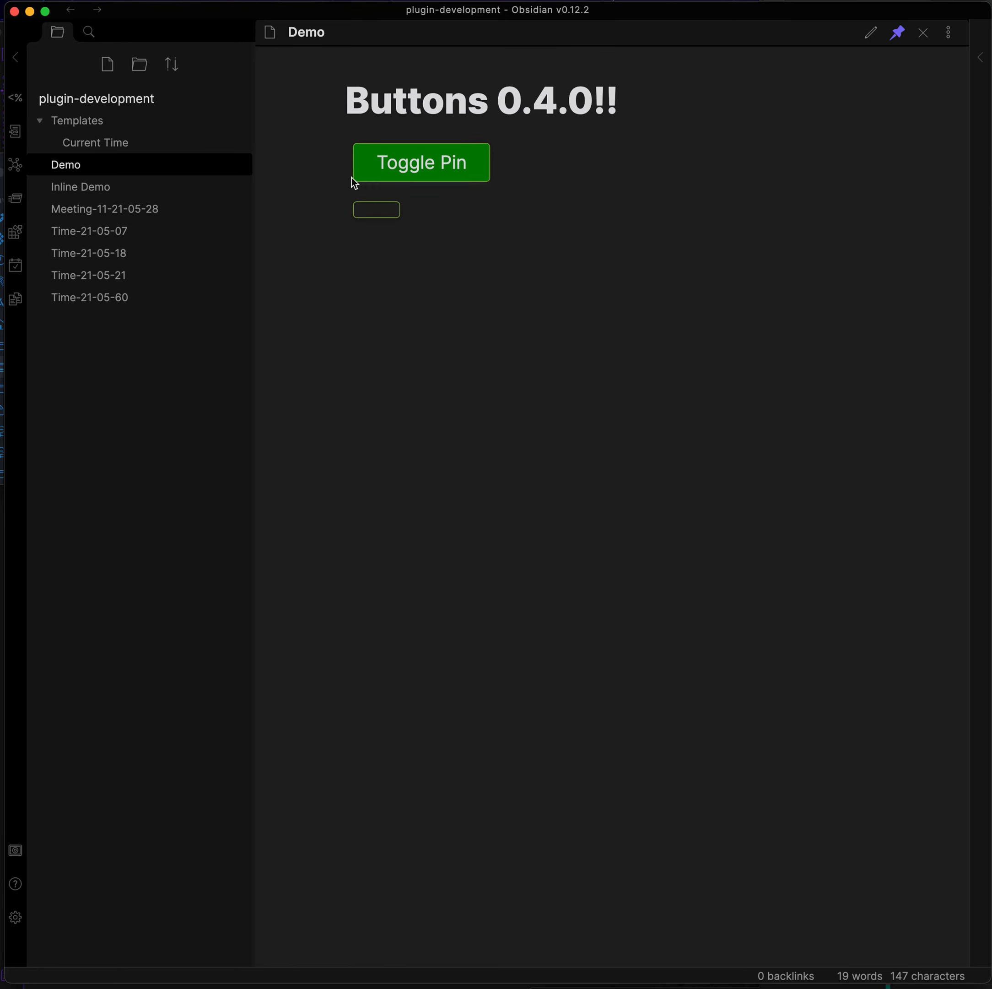
key(super+e)
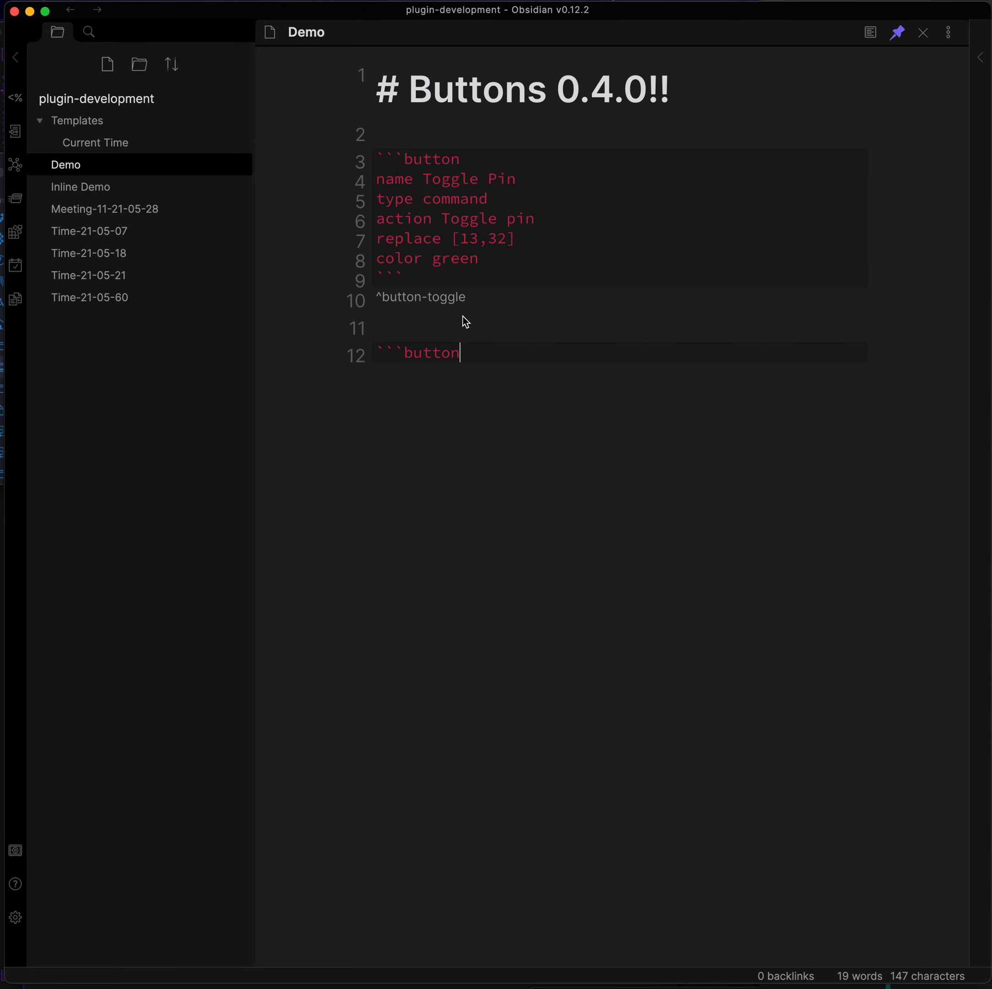
key(Return)
text(id toggle)
key(Return)
text(```)
key(super+e)
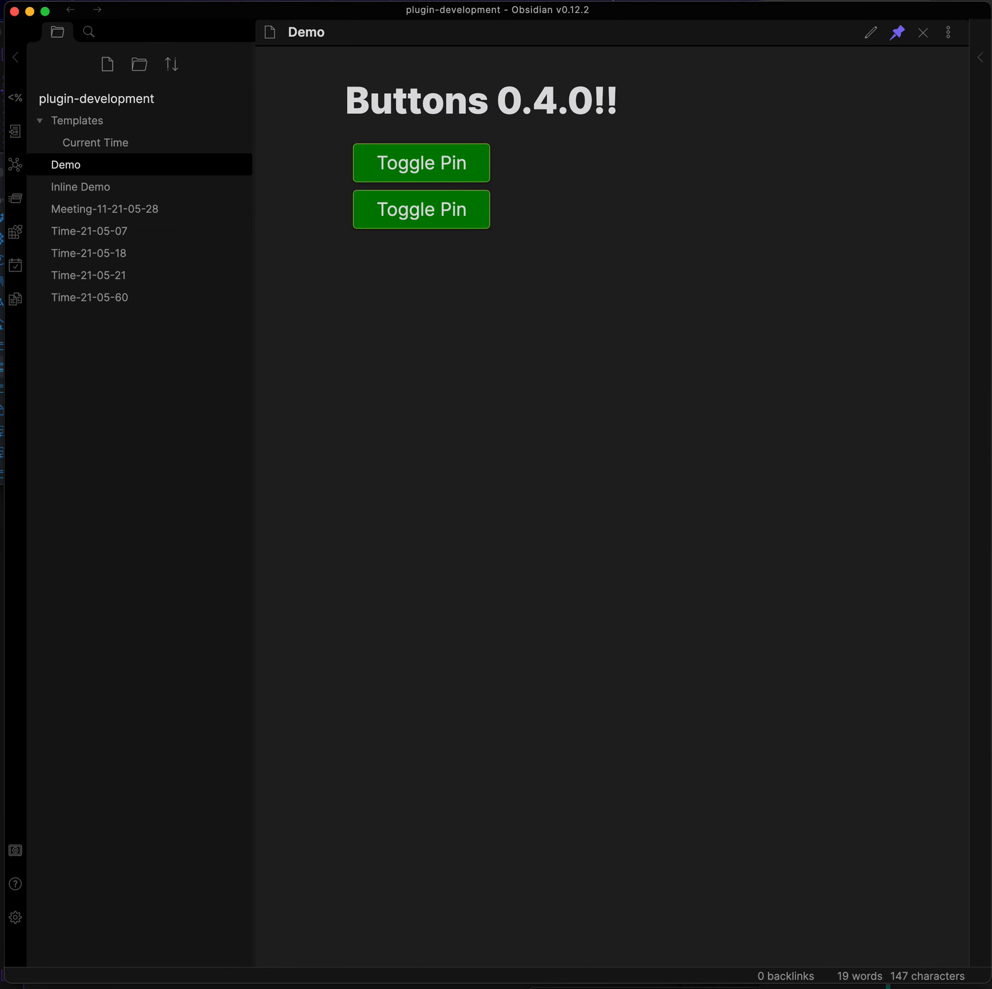
click(404, 210)
key(super+e)
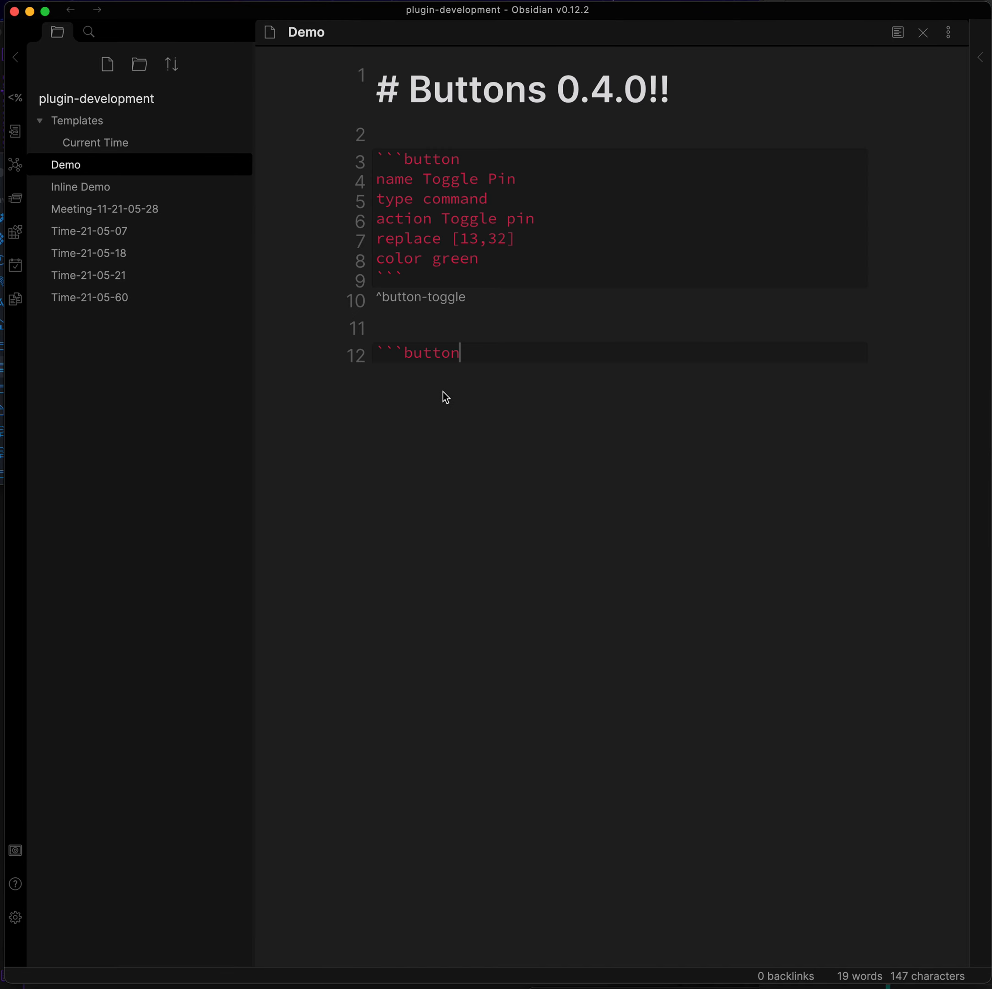
- Delete the leftover button fence at the note's end and replace the first block's action and replace lines with "action toggle pin"
drag(442, 451, 332, 352)
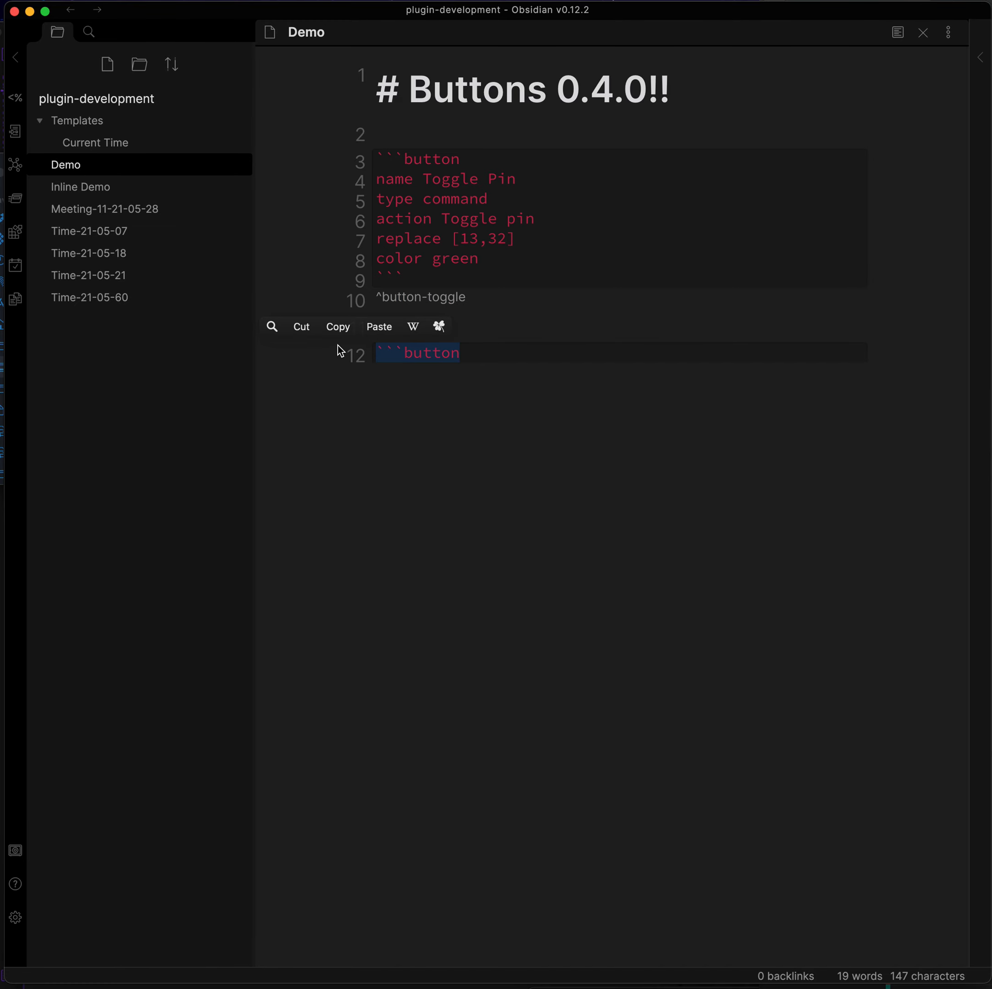
key(super+x)
drag(533, 238, 345, 232)
key(super+x)
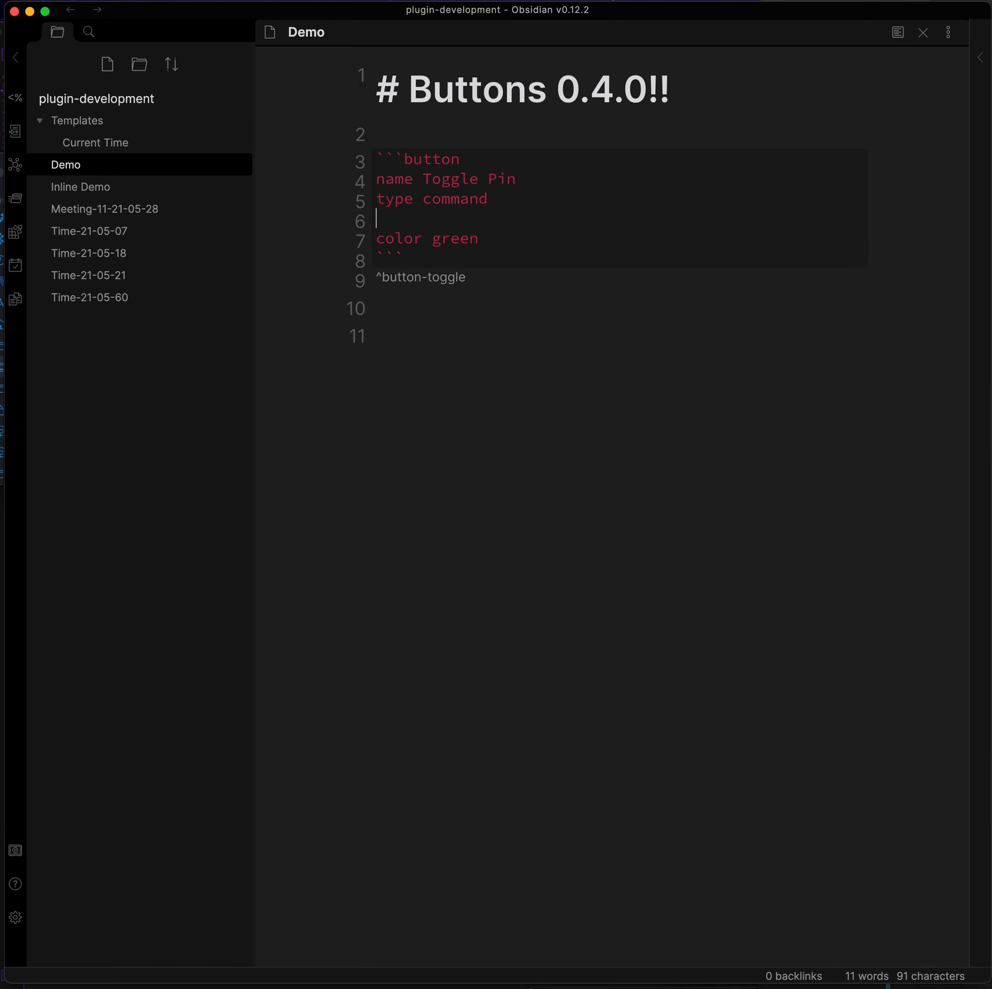
text(action)
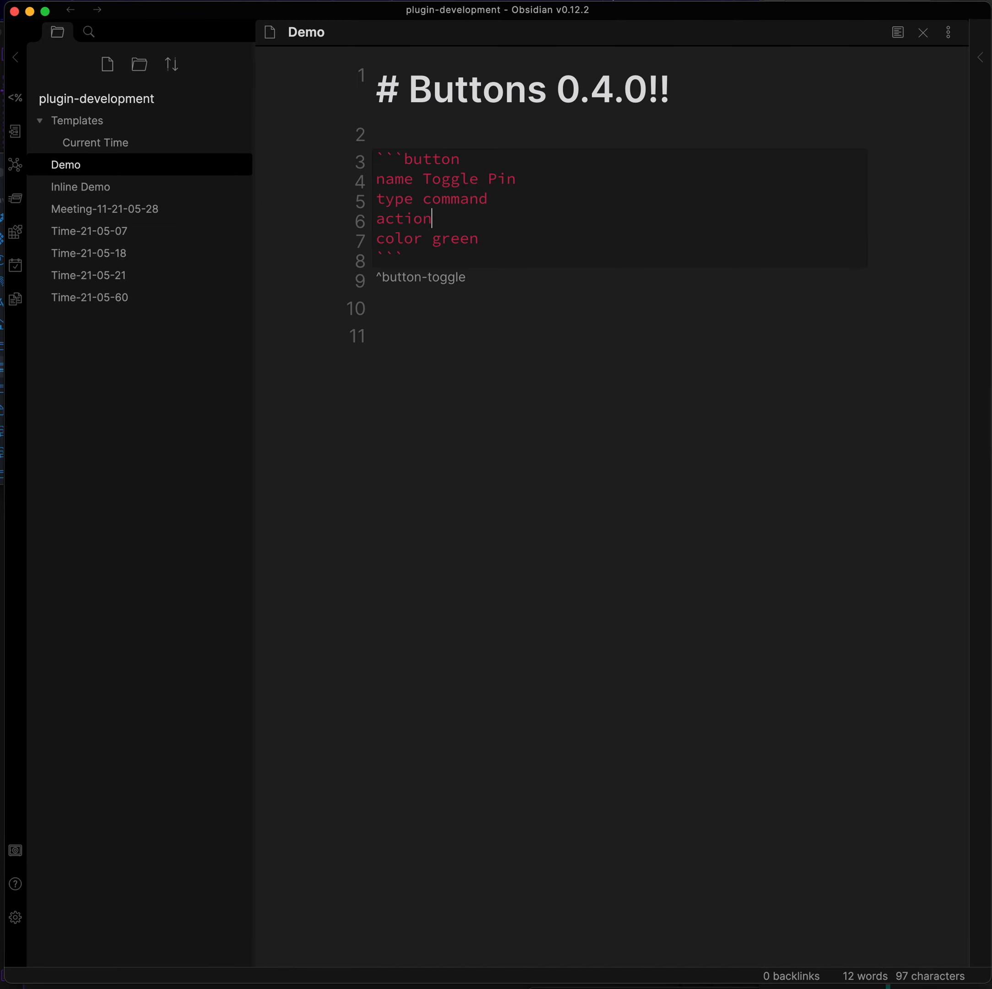
text( toggle pin)
- Insert an inline button for the toggle button on the last line of the Demo note
click(403, 340)
click(403, 338)
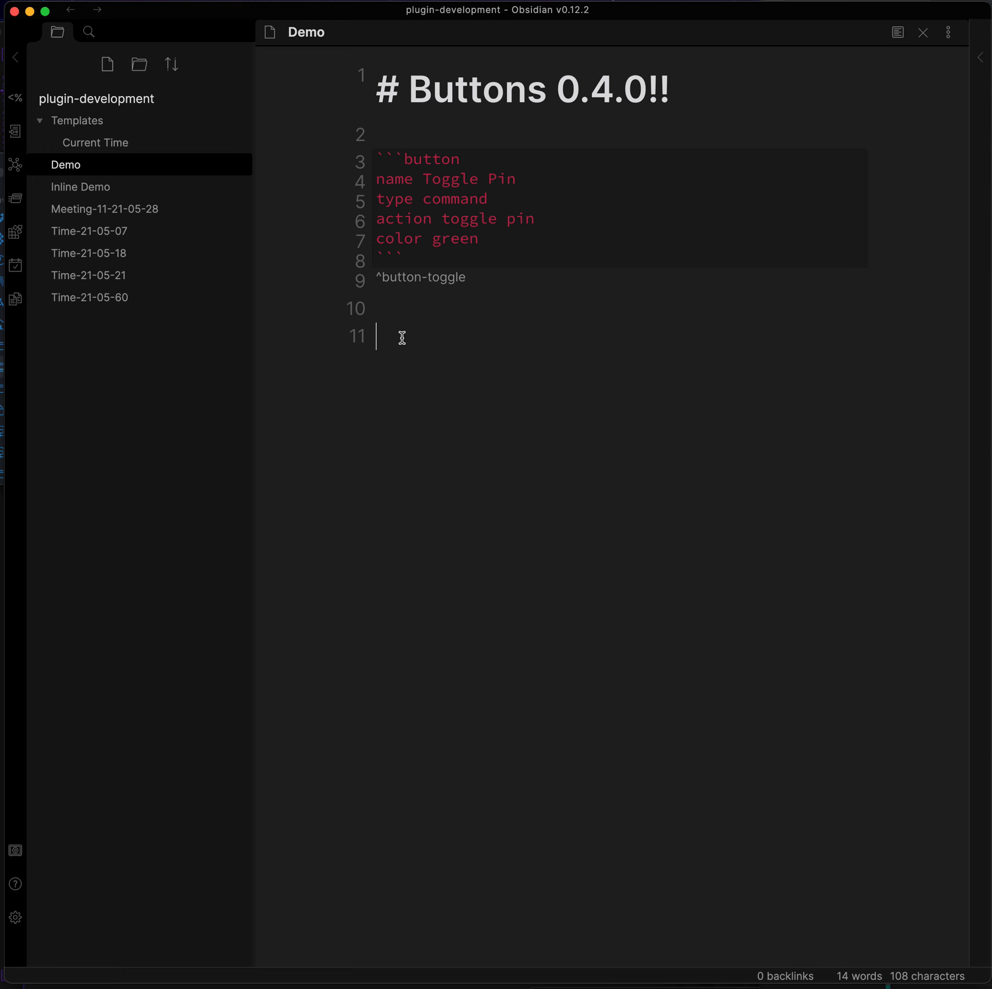
key(super+p)
text(in)
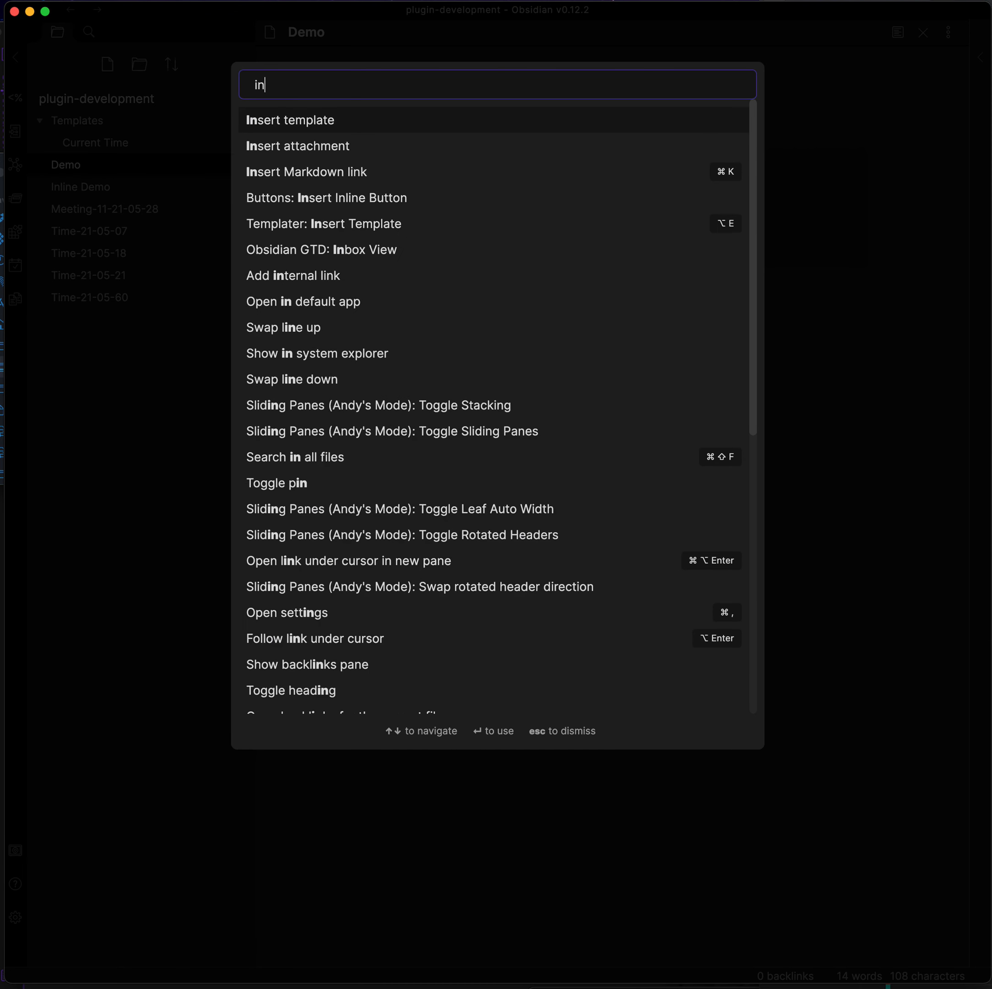
text(line)
key(Return)
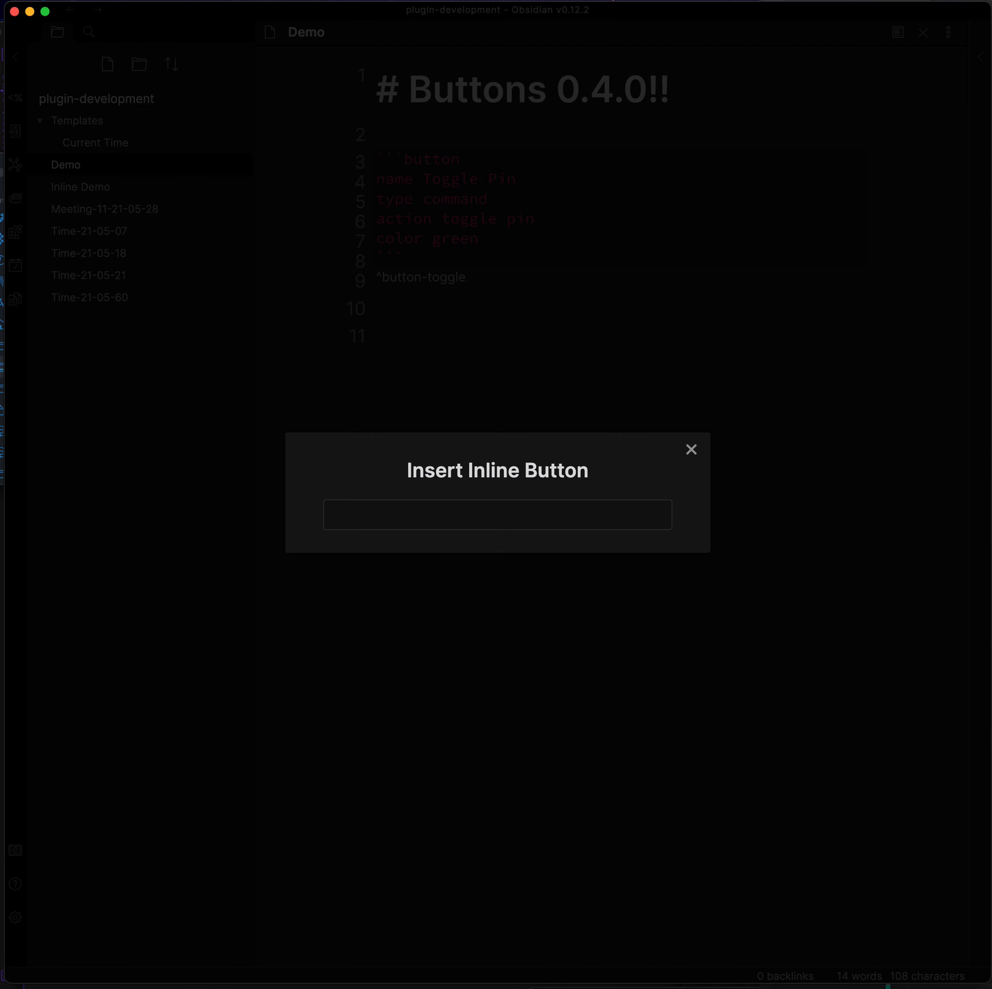
click(454, 518)
click(446, 554)
key(Return)
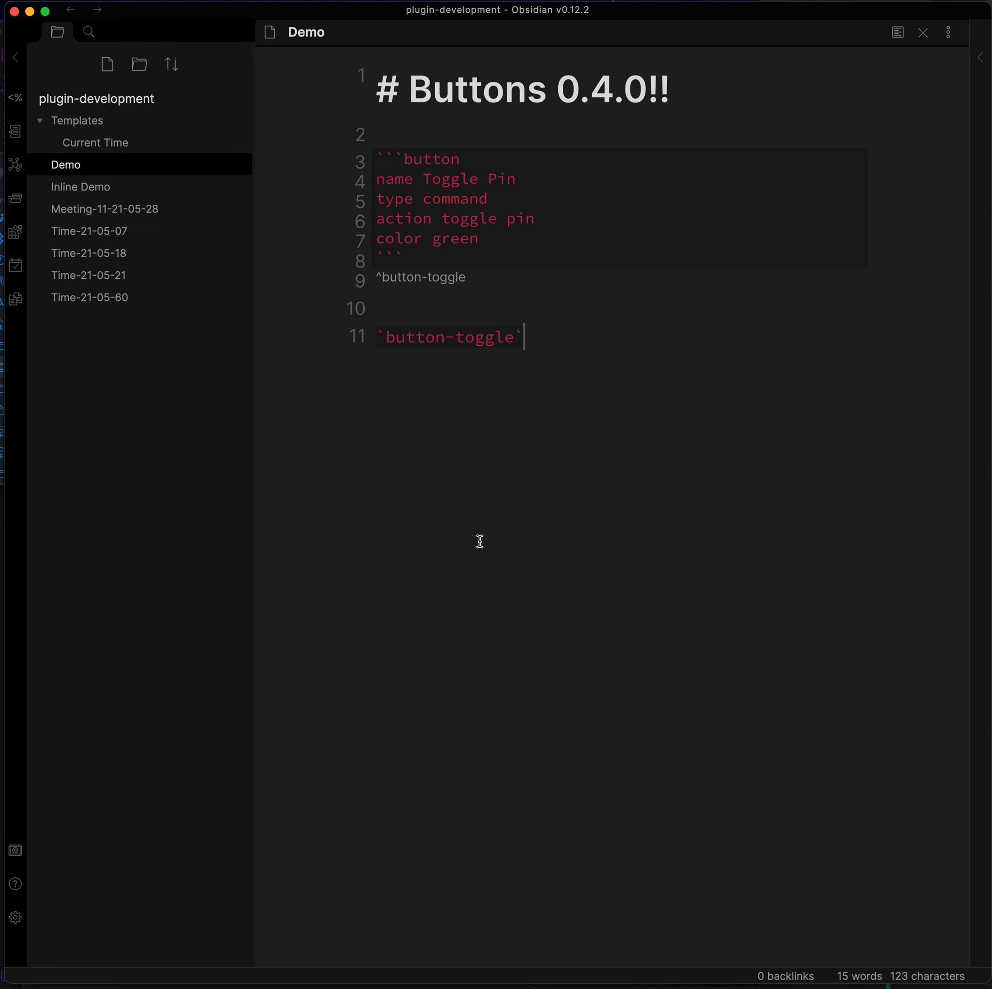
- Preview the Demo note and test the block and inline Toggle Pin buttons alternately
key(super+e)
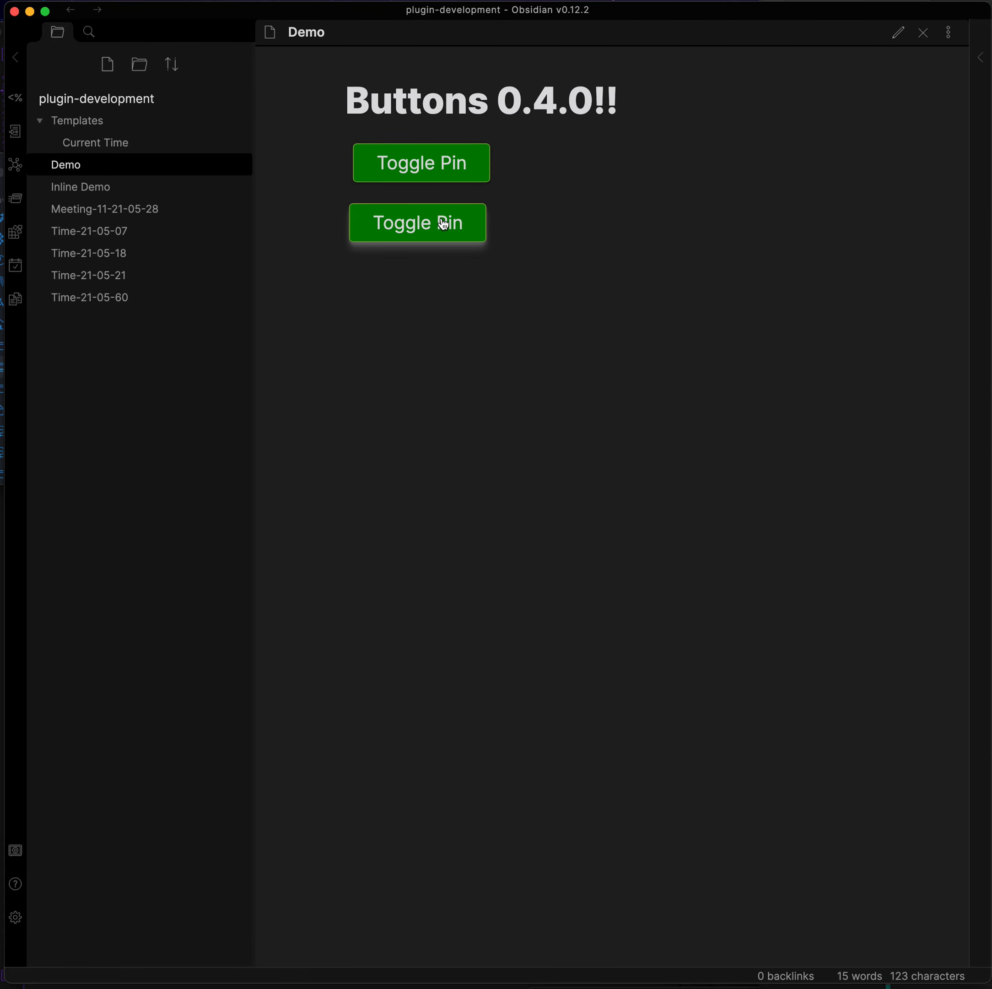
click(439, 178)
click(460, 227)
click(461, 180)
click(454, 222)
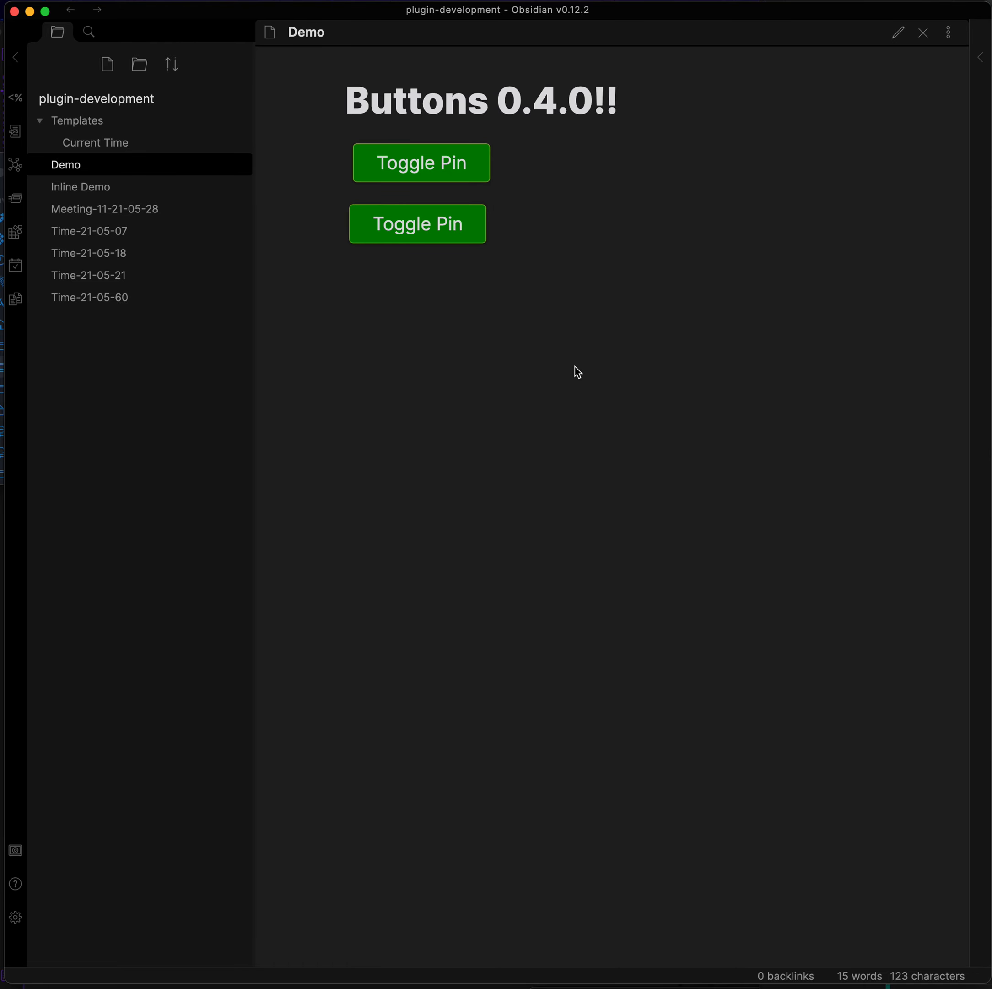
- Replace the inline button with a button block containing "id toggle" and check the preview
key(super+e)
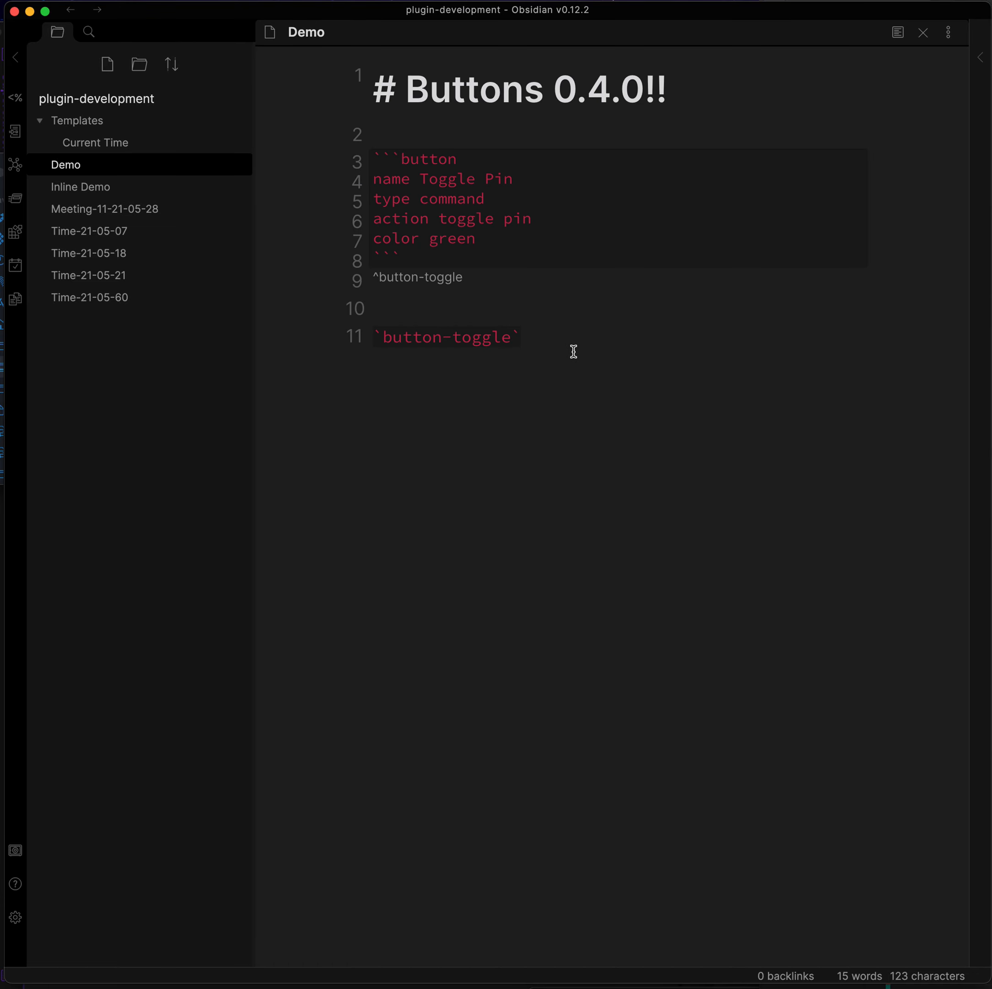
drag(519, 348, 339, 337)
key(BackSpace)
text(```button)
key(Return)
text(id toggle)
key(Return)
text(```)
key(super+e)
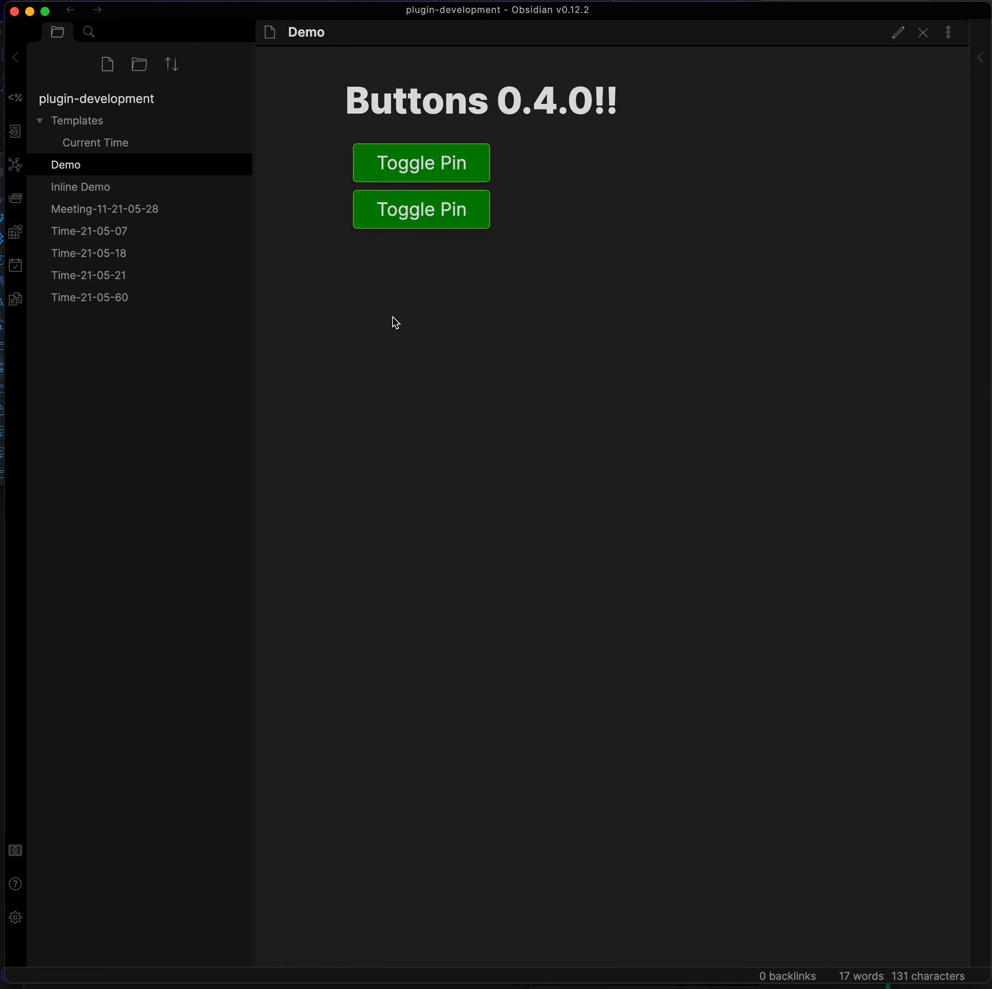
- Add a "color blue" line below "id toggle" in the inheriting button block and check the preview
key(super+e)
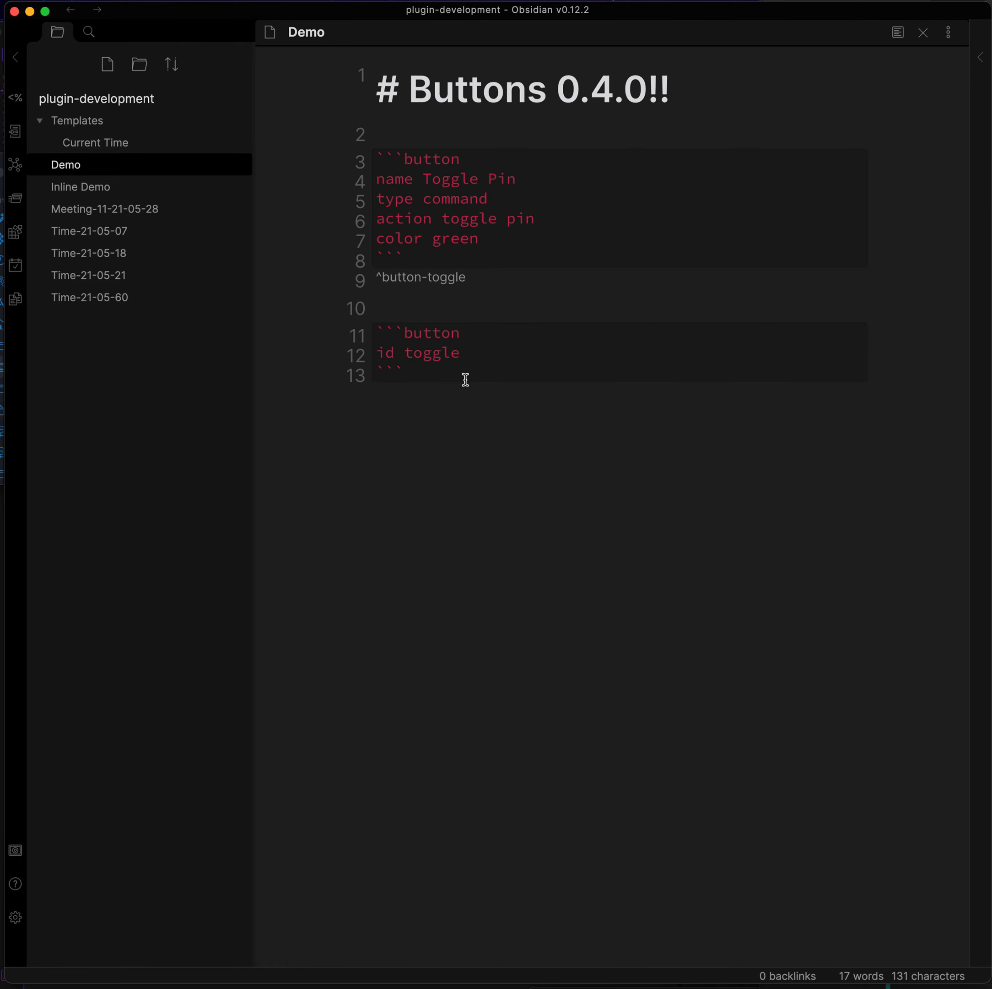
click(468, 351)
key(Return)
text(color blue)
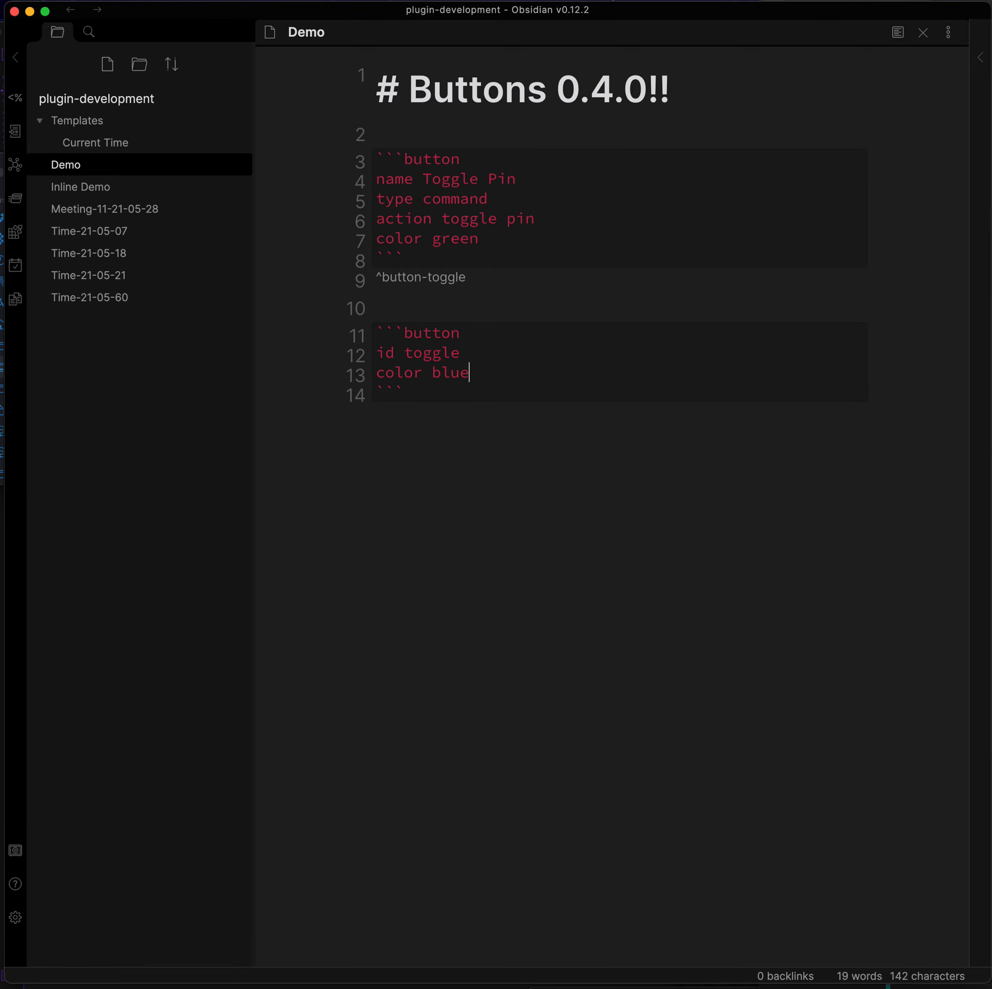
key(super+e)
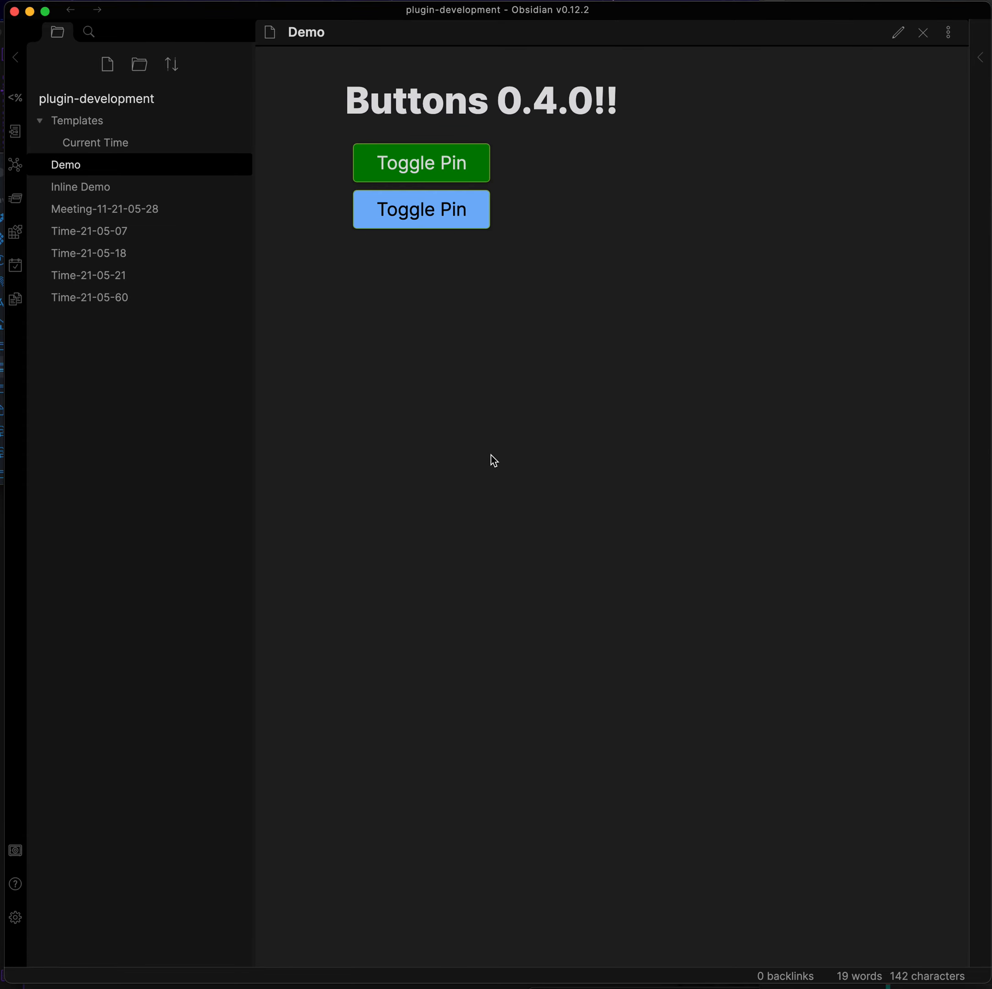
- Add a "name TOOOOOGLE" line below "color blue" in the inheriting block and check the preview
key(super+e)
click(467, 375)
key(Return)
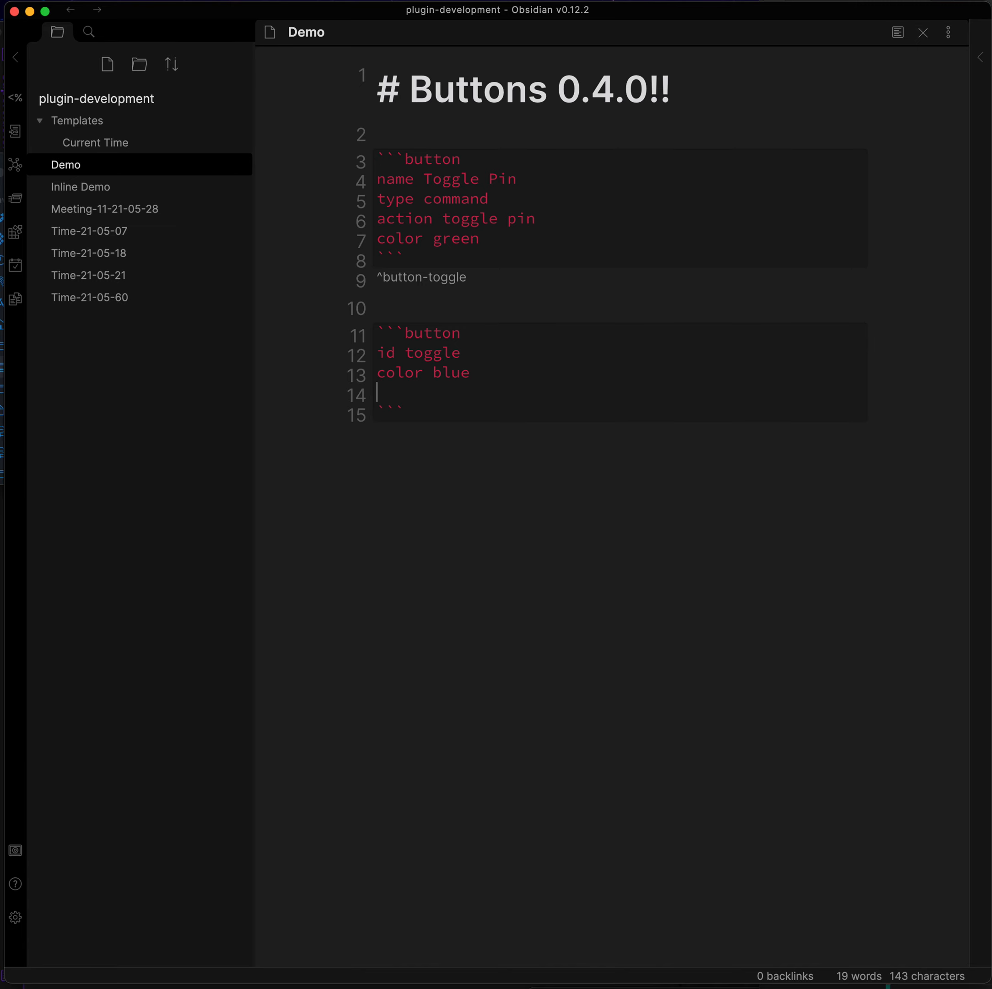
text(n)
text(ame T0000)
text(OGLE)
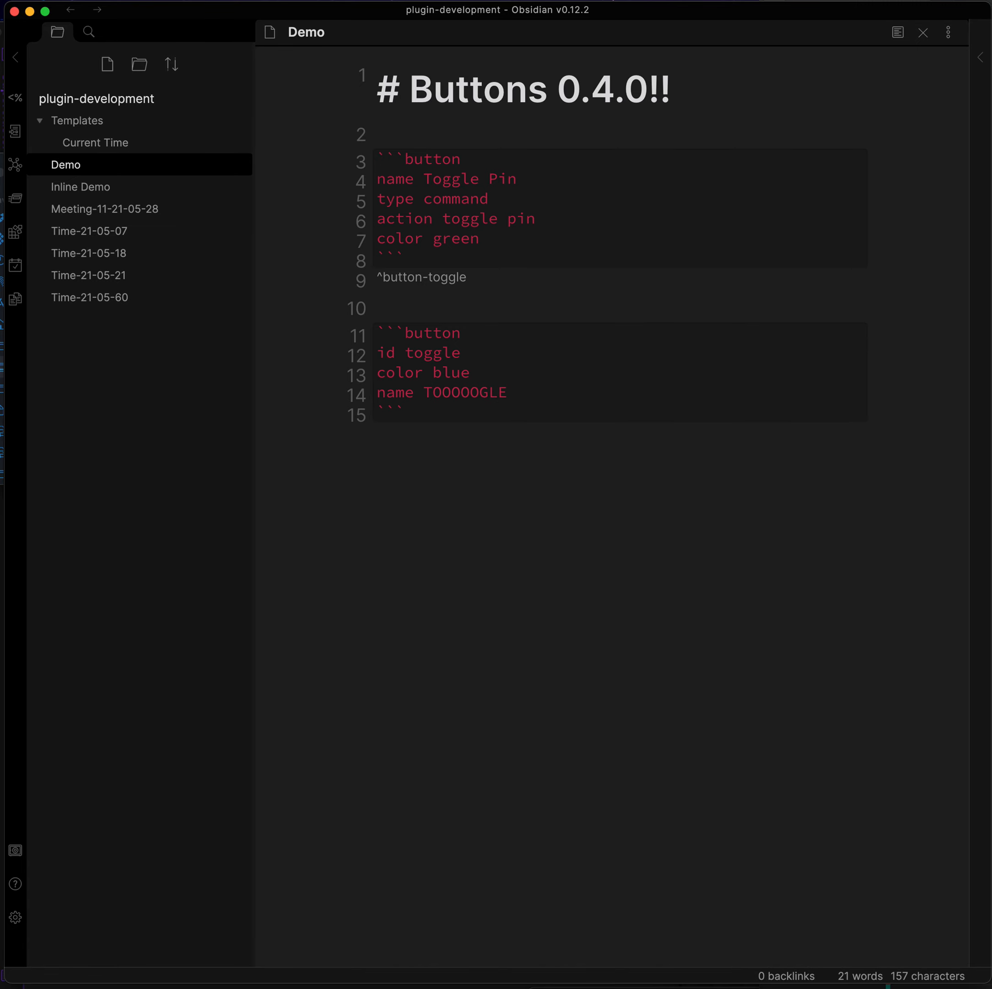
key(super+e)
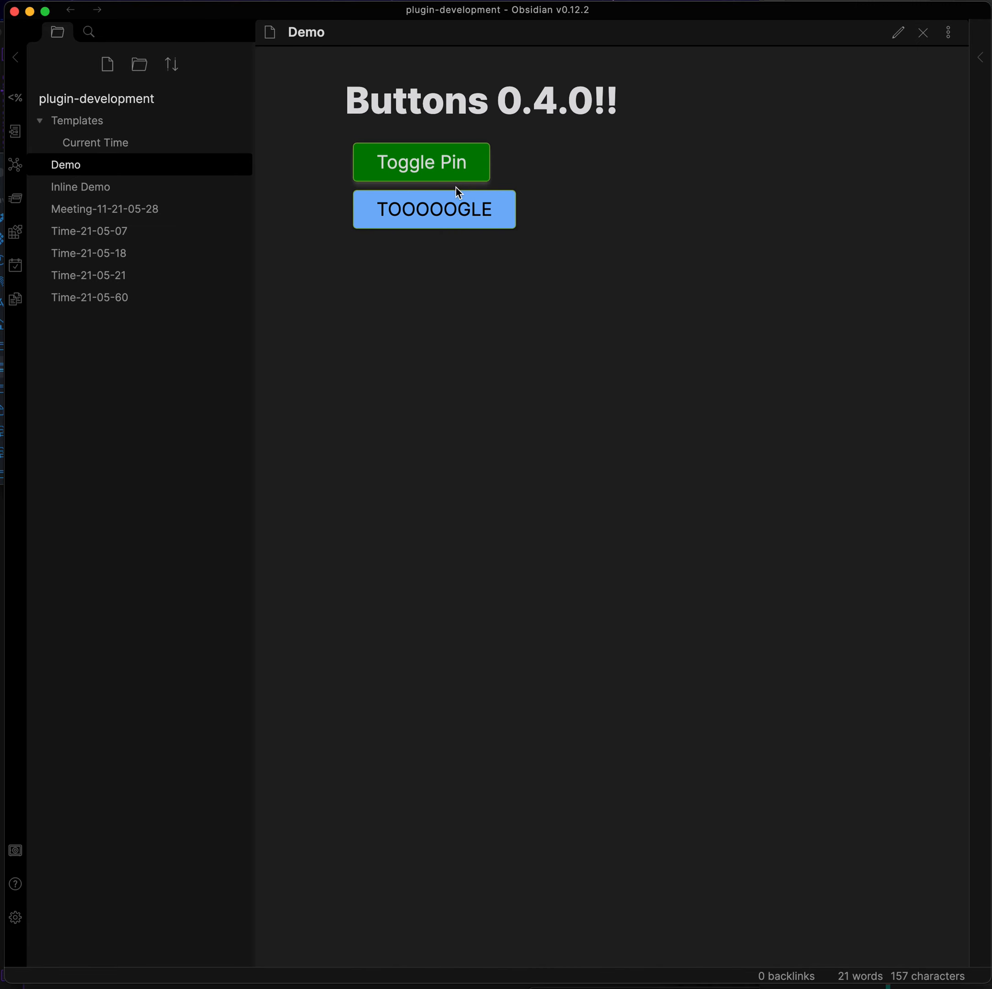
- Test the original Toggle Pin button and run the inheriting TOOOOOGLE button repeatedly in preview
click(446, 215)
click(442, 161)
click(444, 222)
click(430, 219)
click(430, 219)
click(430, 220)
click(433, 230)
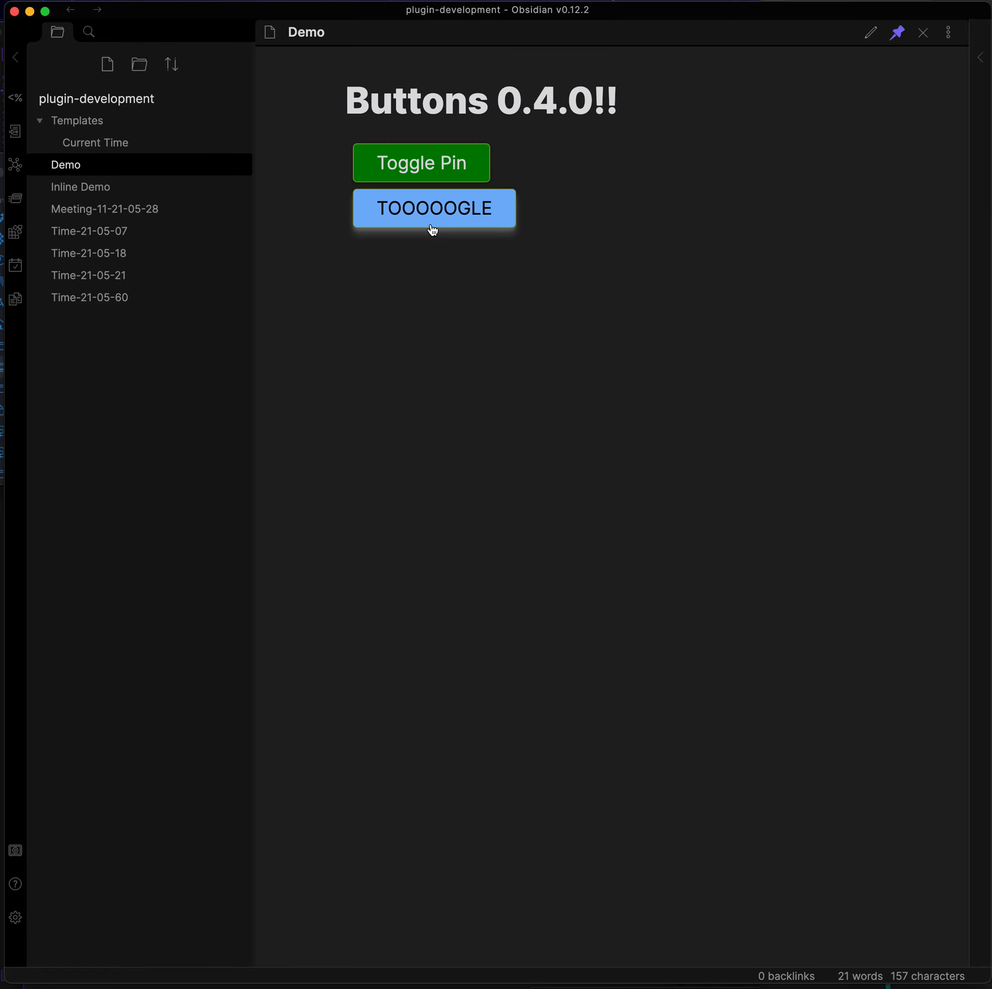
click(437, 231)
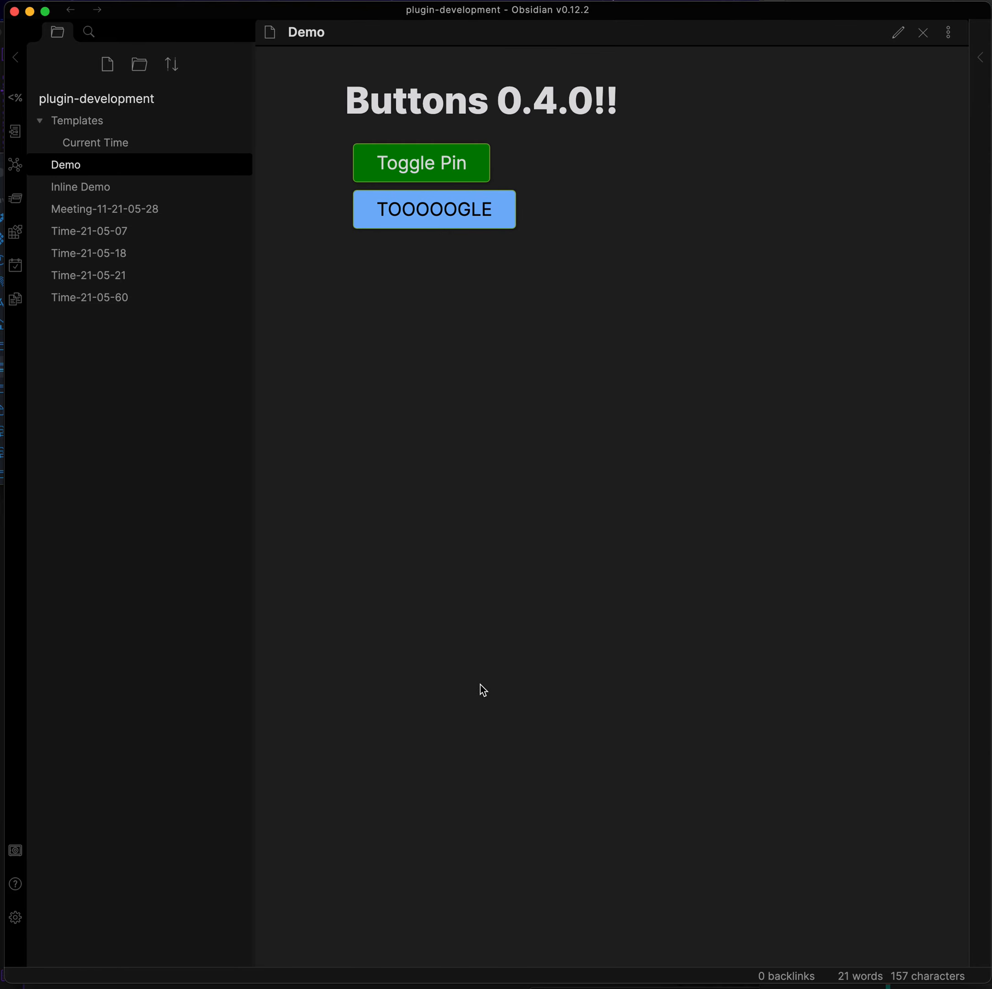